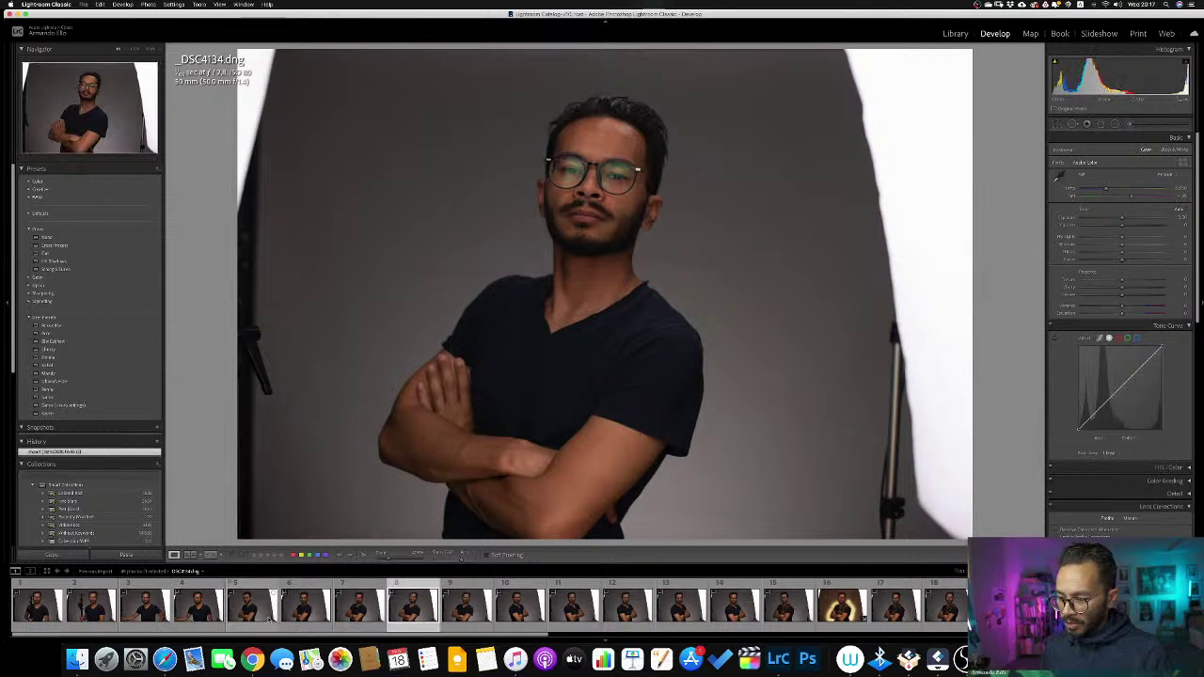
Select photo _DSC4132.dng in the filmstrip and close the mail window covering the editor.
click(302, 617)
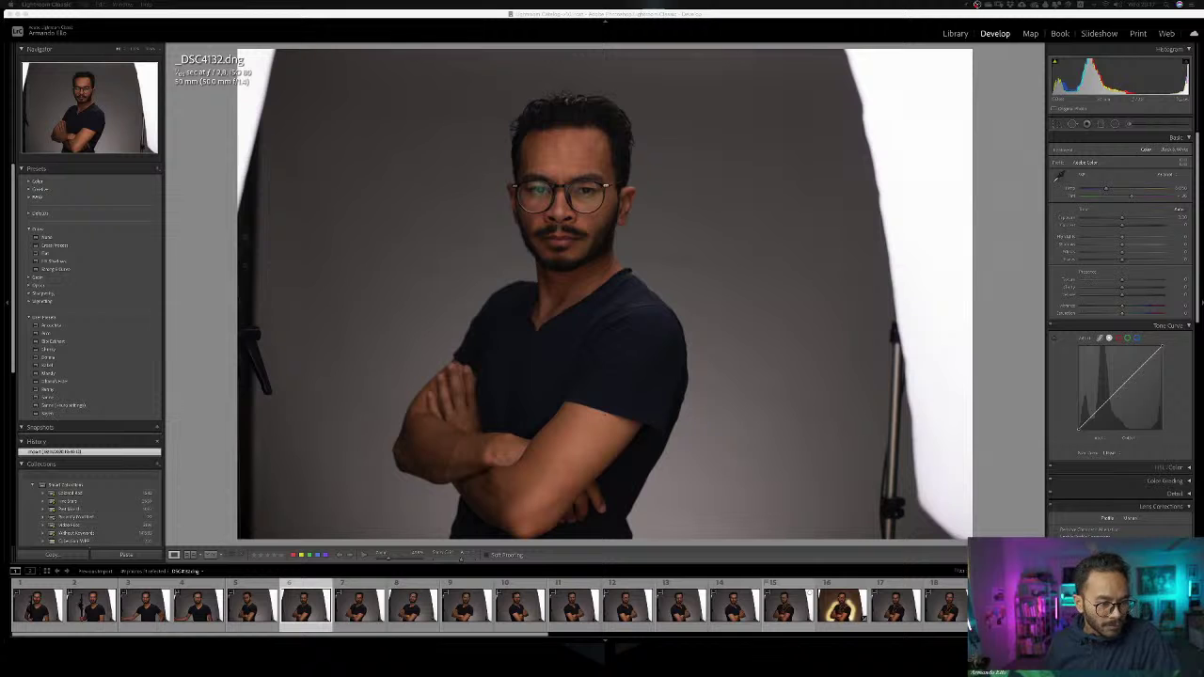
key(super+Tab)
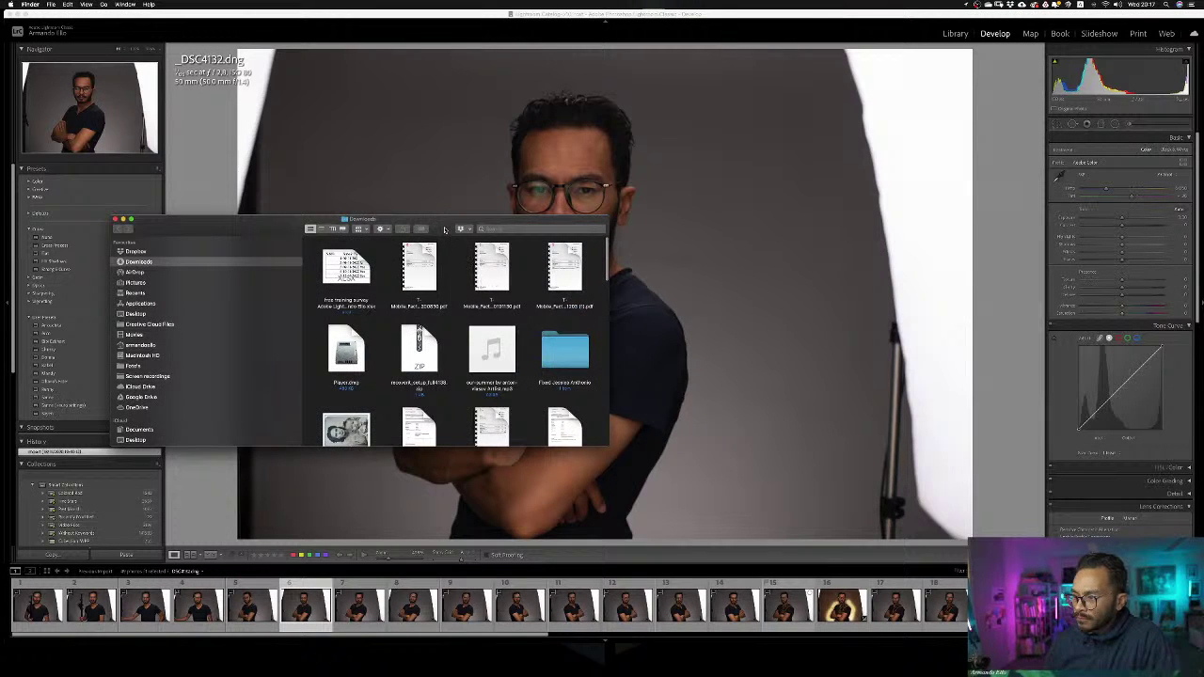
key(super+Tab)
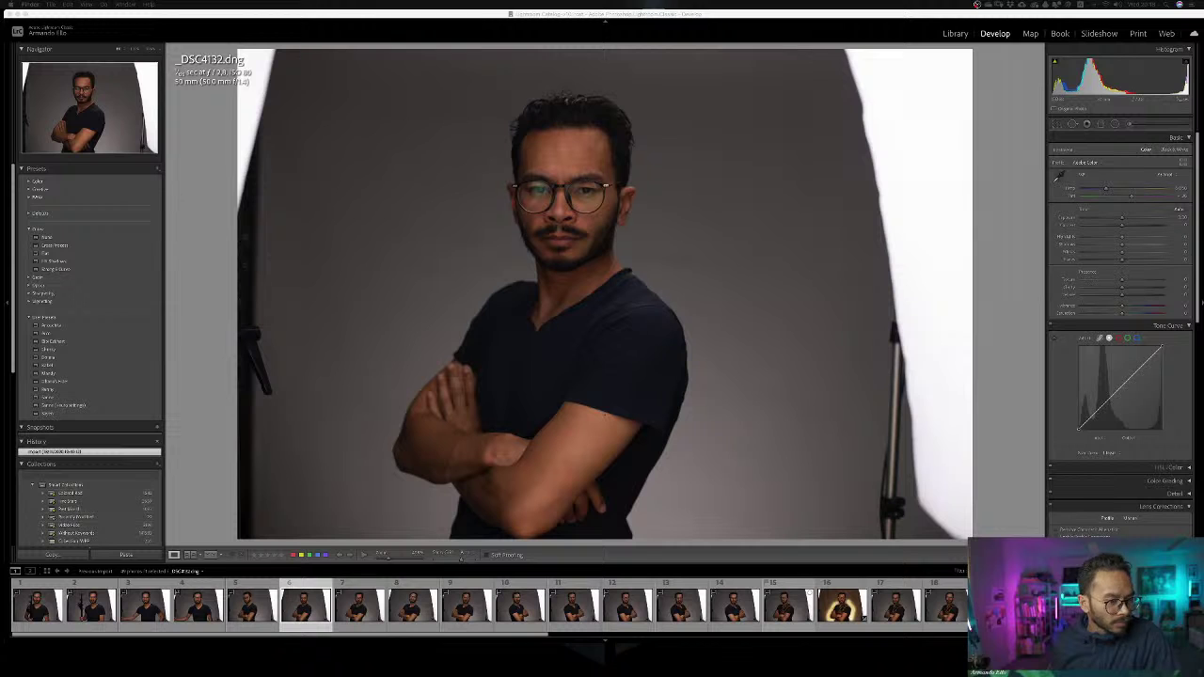
key(super+Tab)
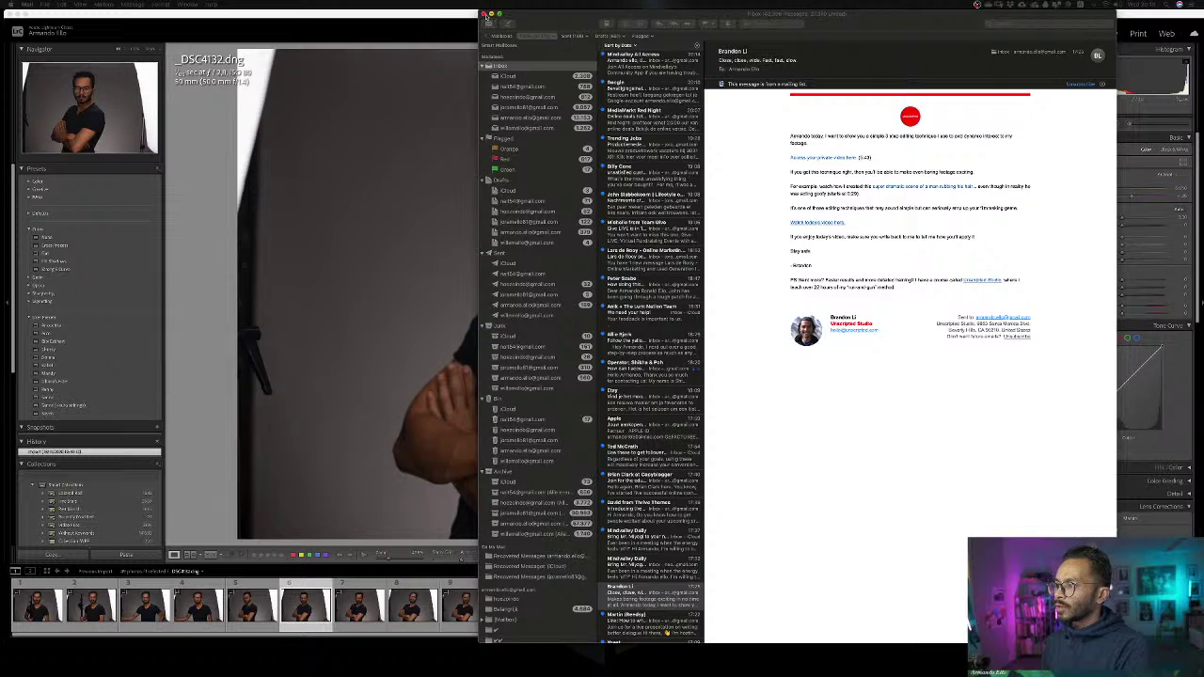
click(490, 14)
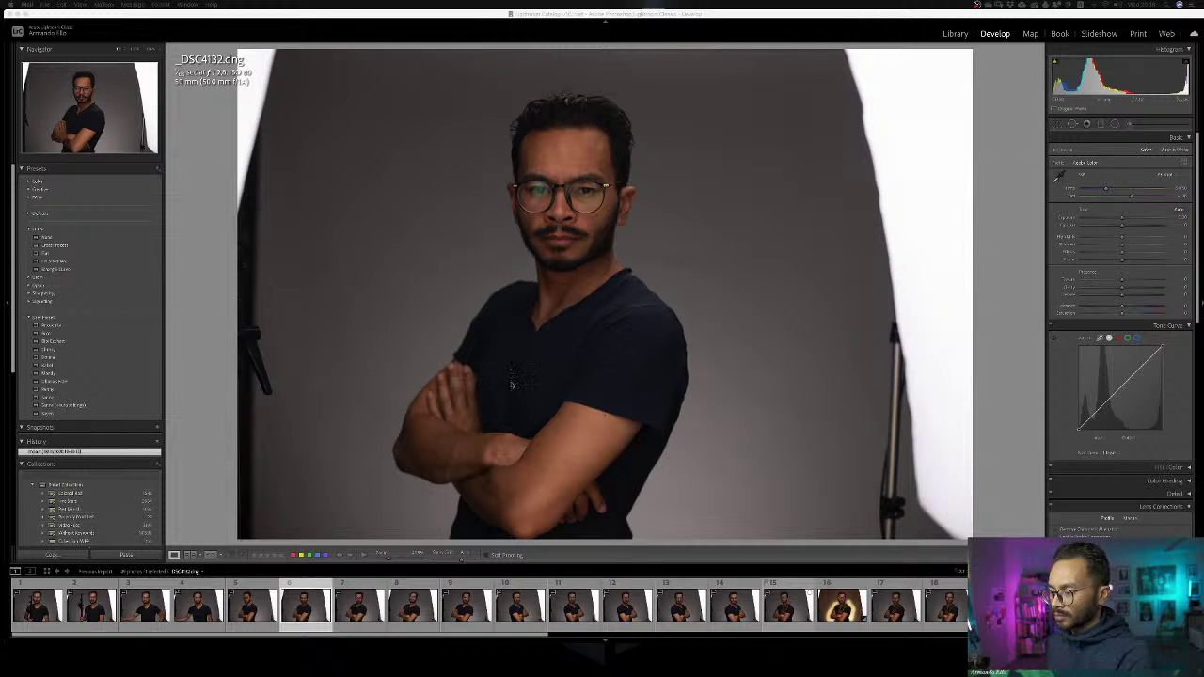
mouse_move(513, 675)
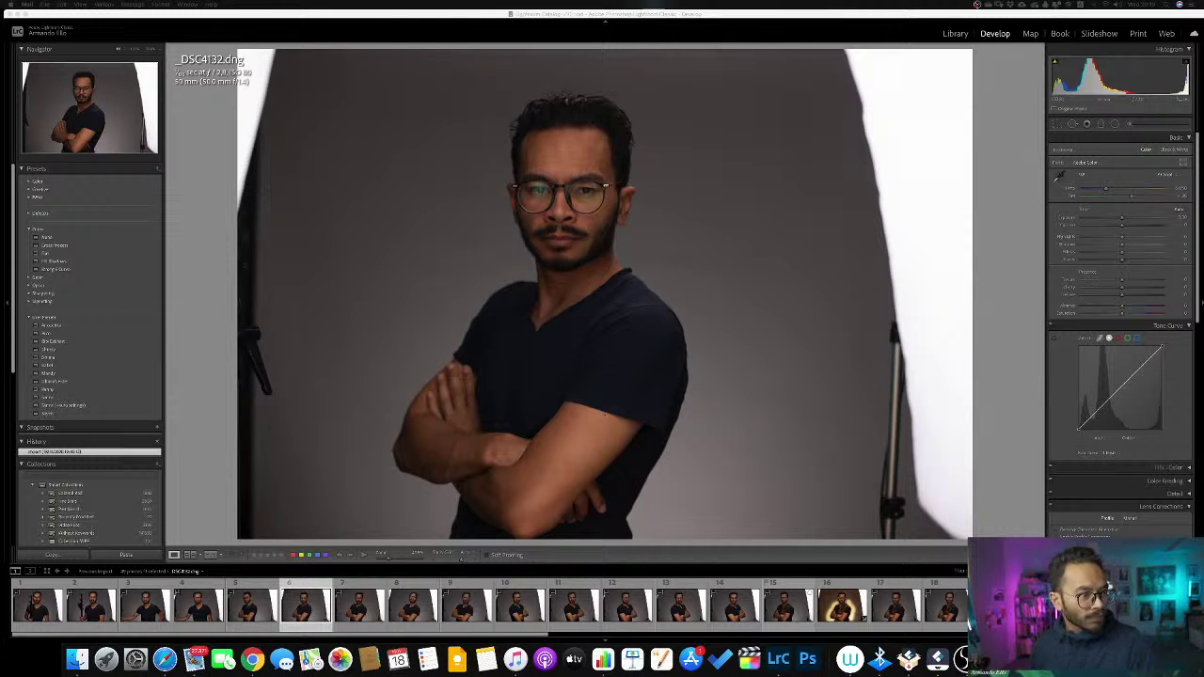
key(backslash)
key(backslash)
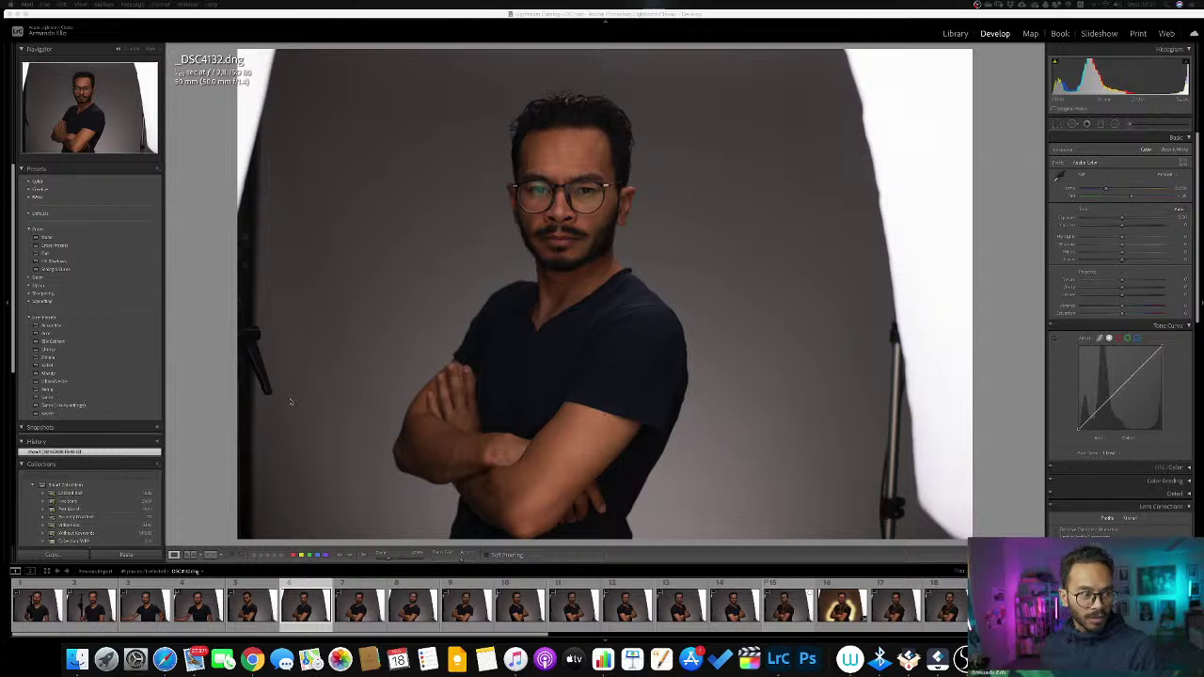
View the imported photos as a Library thumbnail grid, and return to Develop to look through its adjustment sections down to Calibration.
click(955, 34)
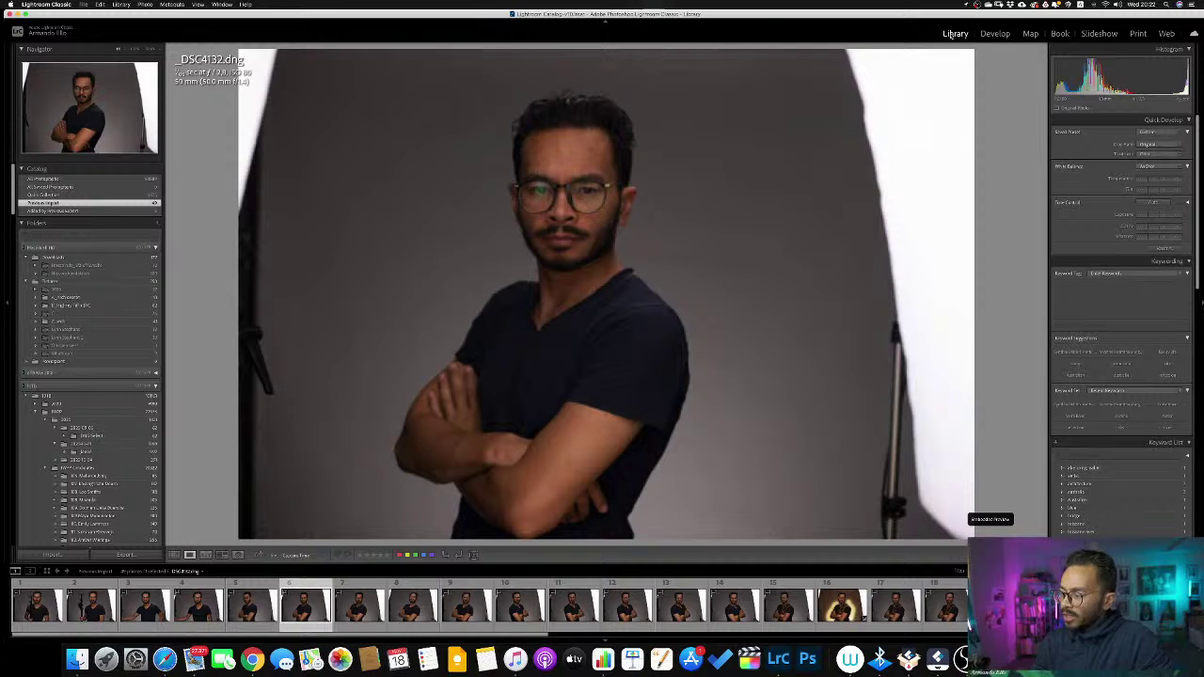
key(g)
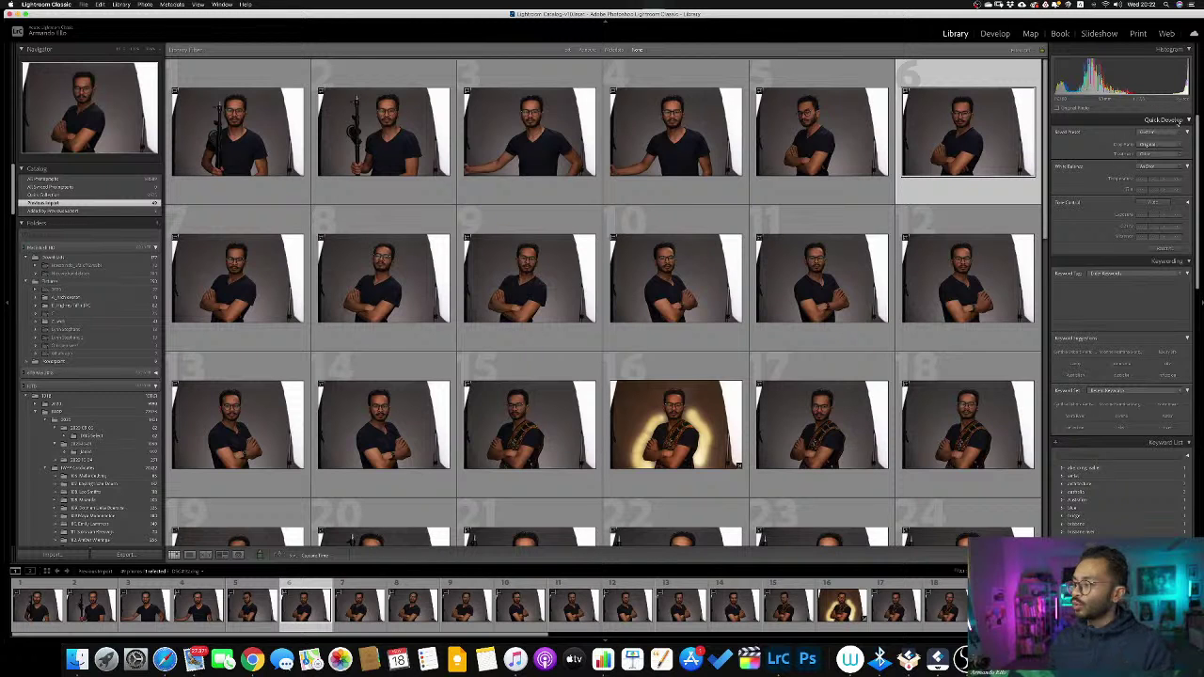
click(995, 34)
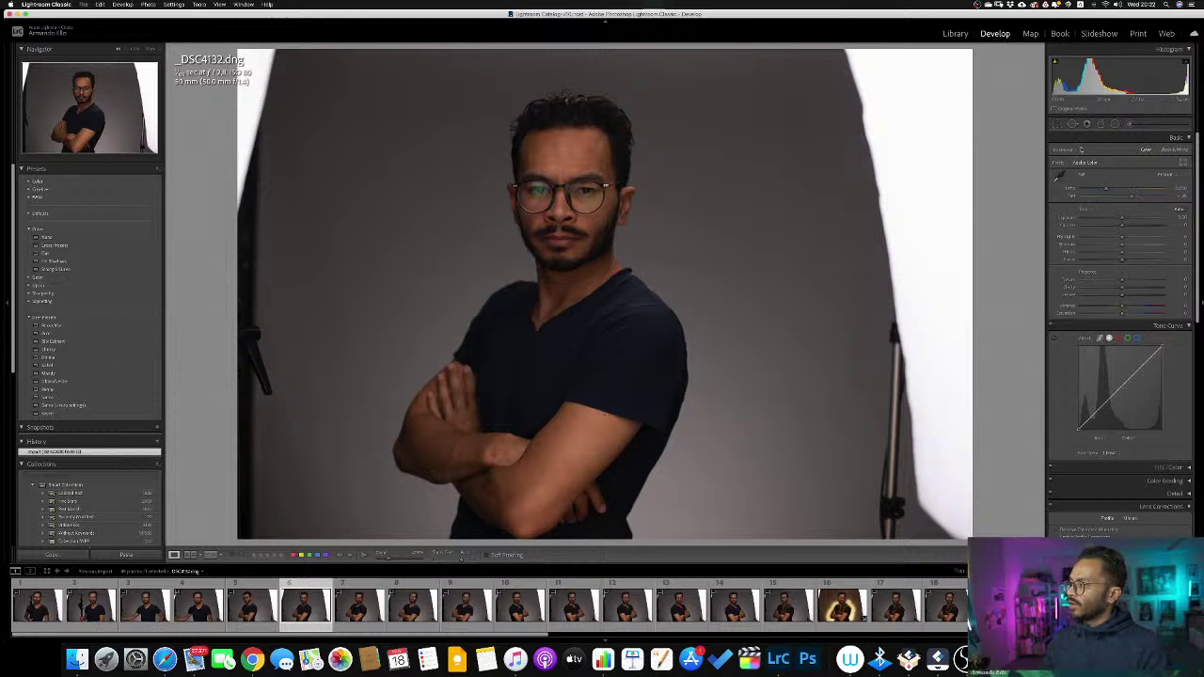
scroll(1119, 205, down, 15)
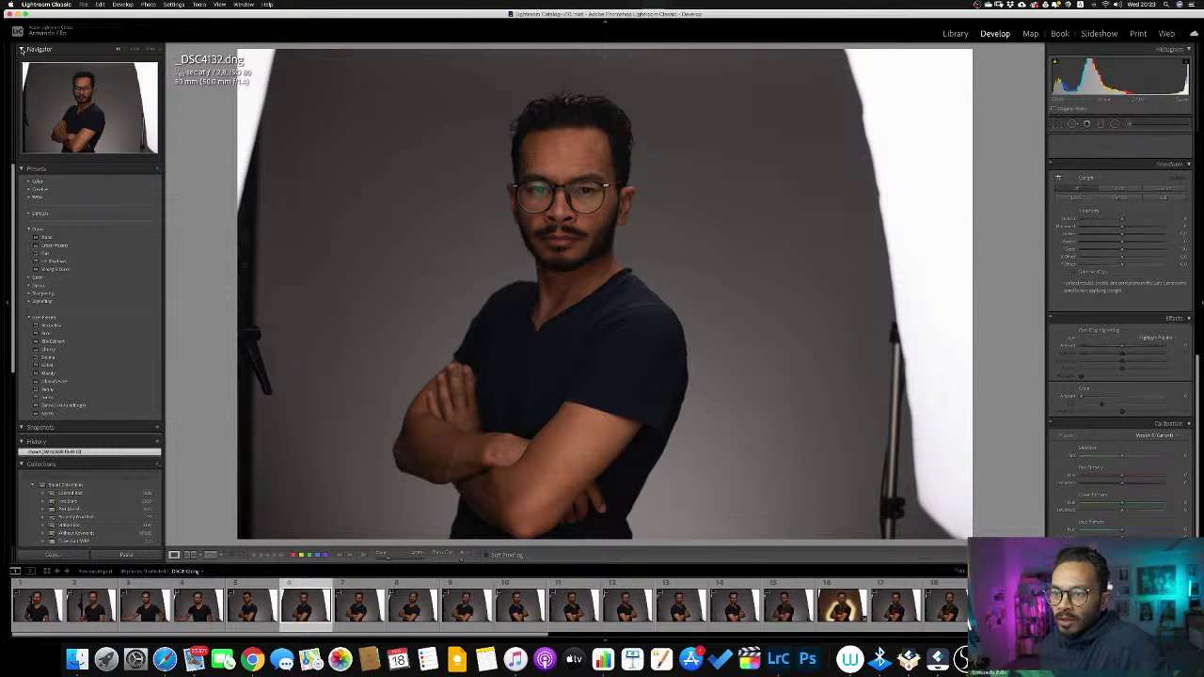
Collapse the Presets, History and Collections sections, keeping the Navigator preview expanded.
click(23, 51)
click(20, 63)
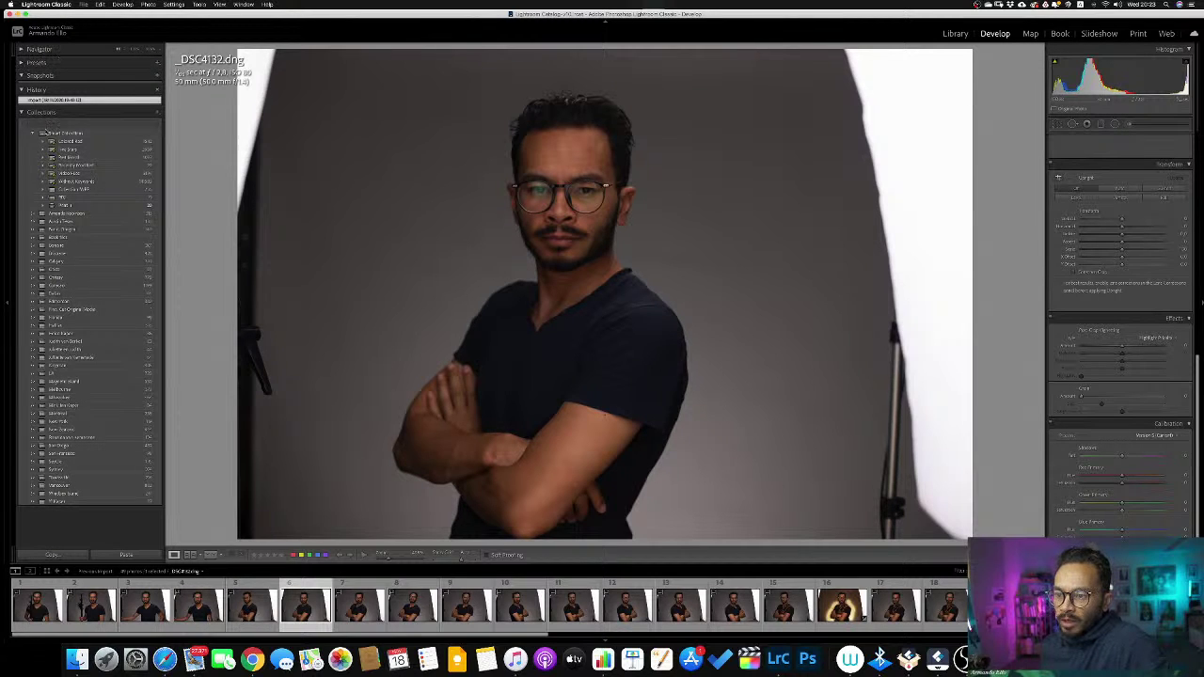
click(20, 89)
click(20, 100)
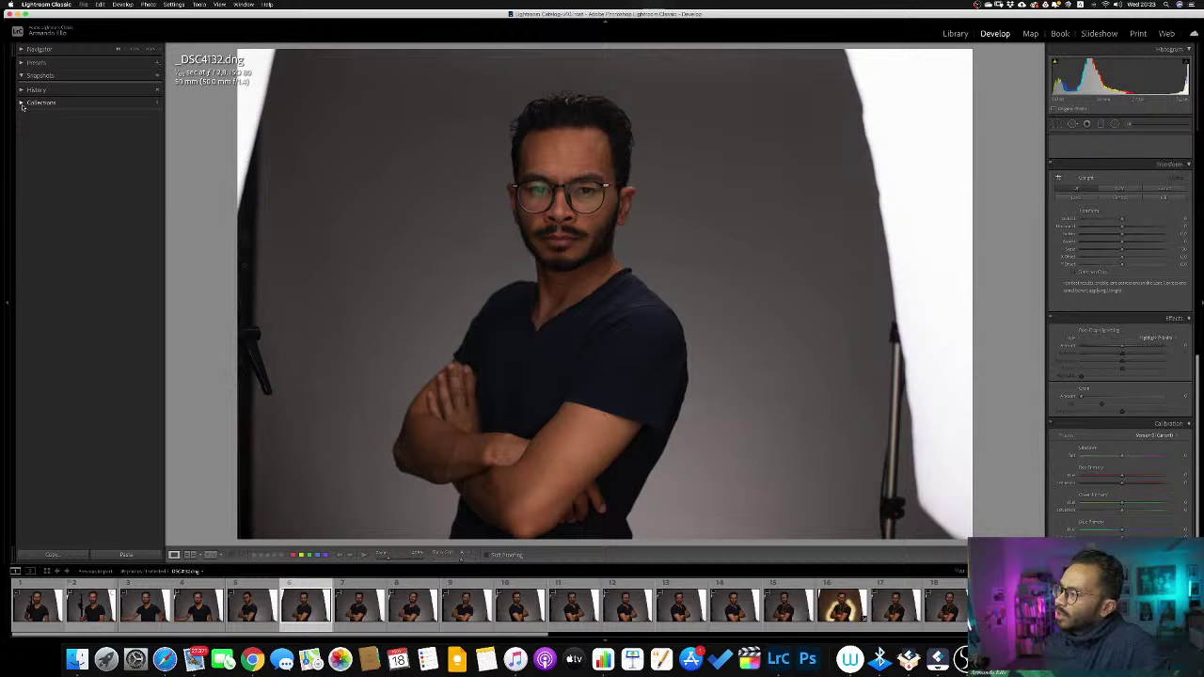
click(28, 49)
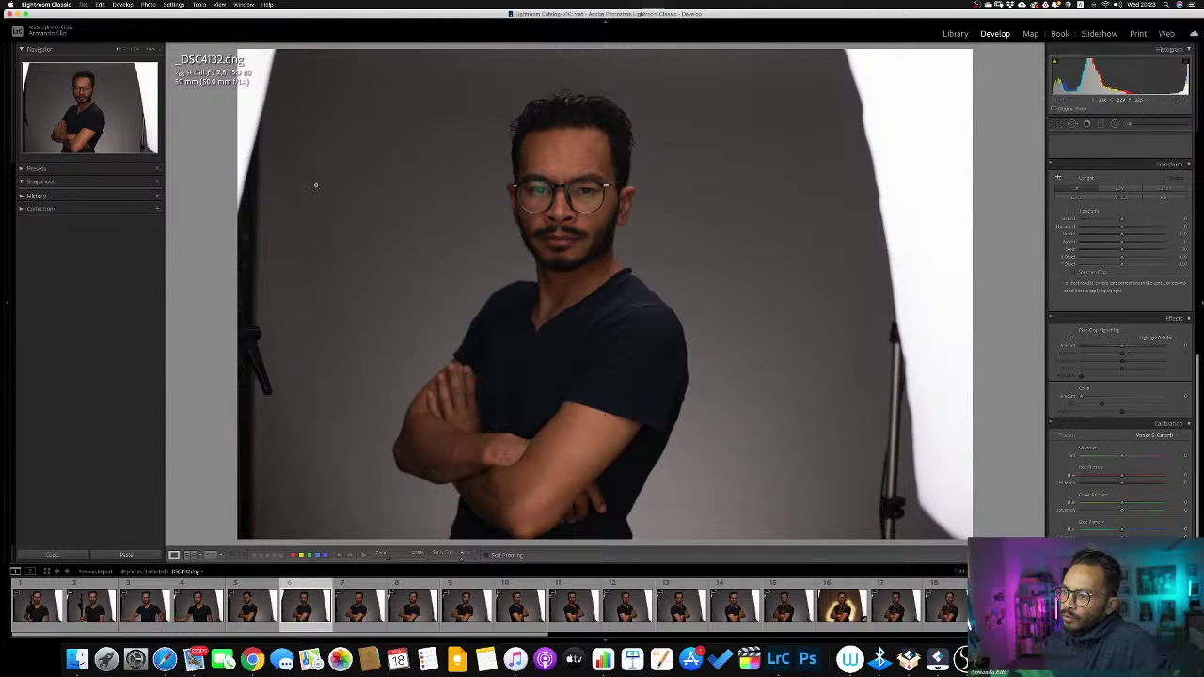
Inspect the portrait in close-up and compare the Fit and Fill zoom levels, ending at Fit.
click(488, 196)
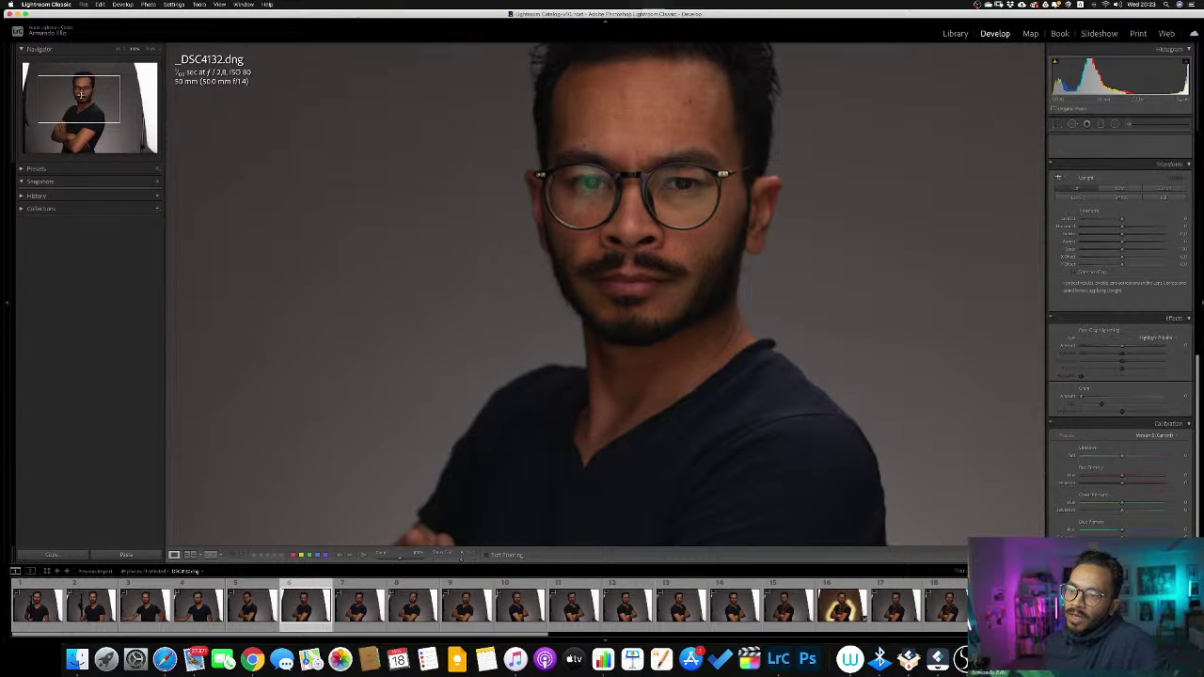
mouse_move(81, 94)
mouse_down()
mouse_move(65, 90)
mouse_move(84, 107)
mouse_move(79, 98)
mouse_move(75, 116)
mouse_move(89, 92)
mouse_move(81, 114)
mouse_up()
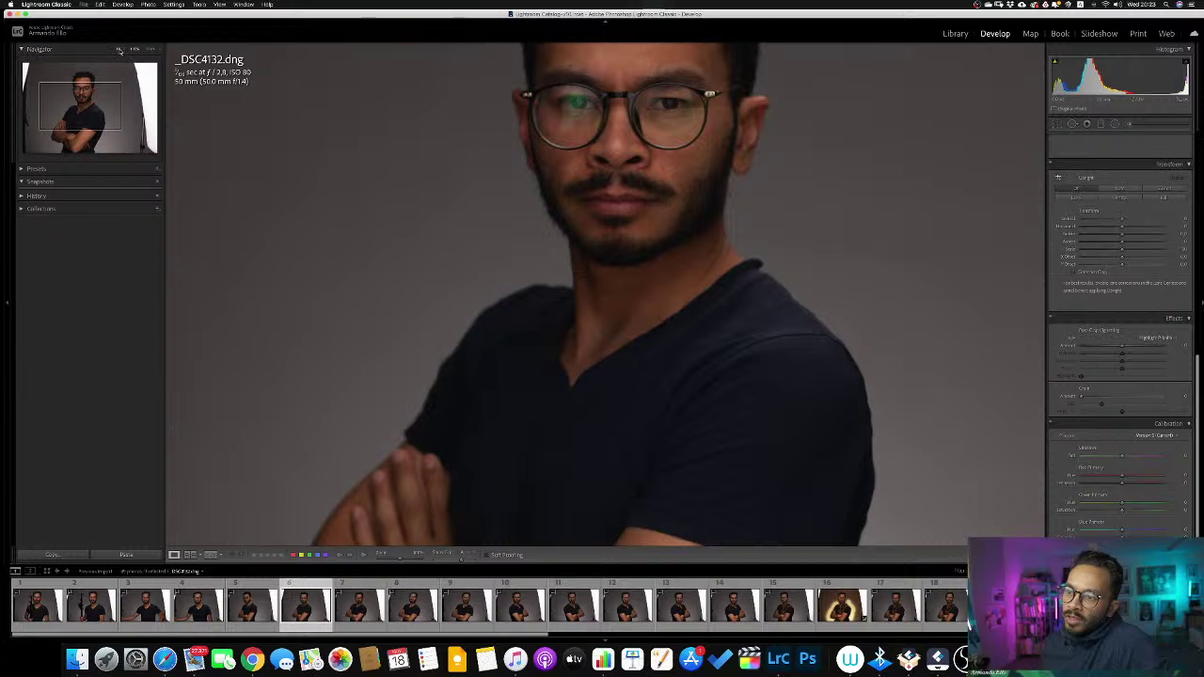
click(119, 50)
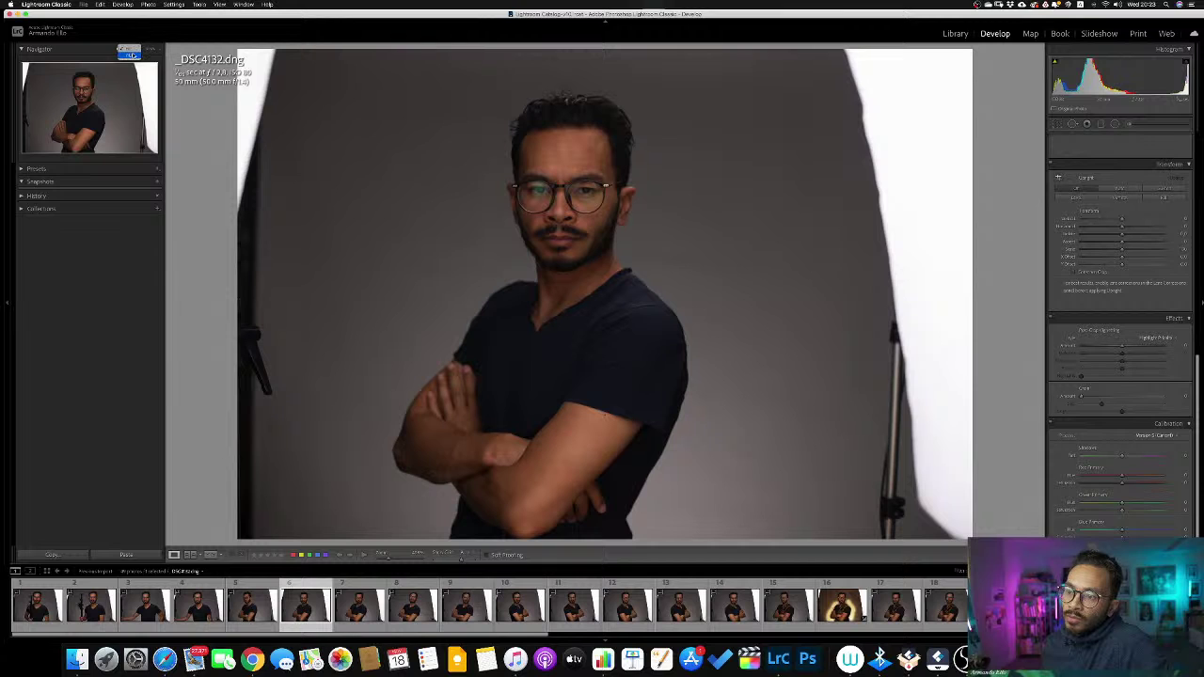
click(126, 51)
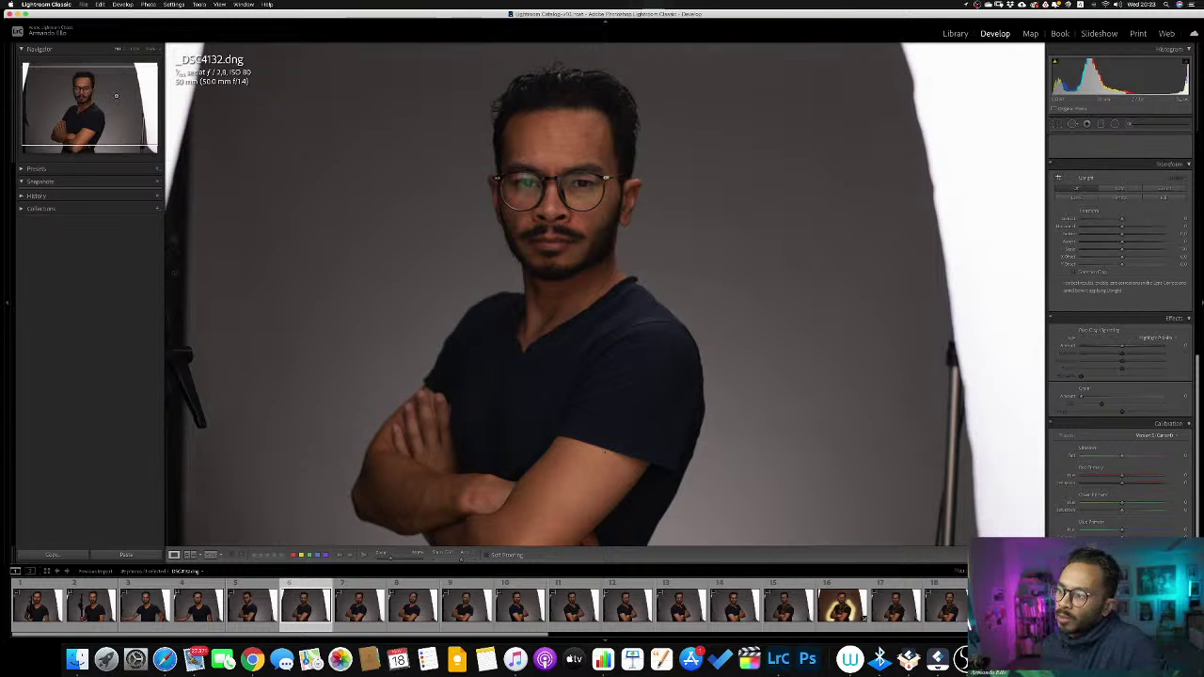
click(118, 91)
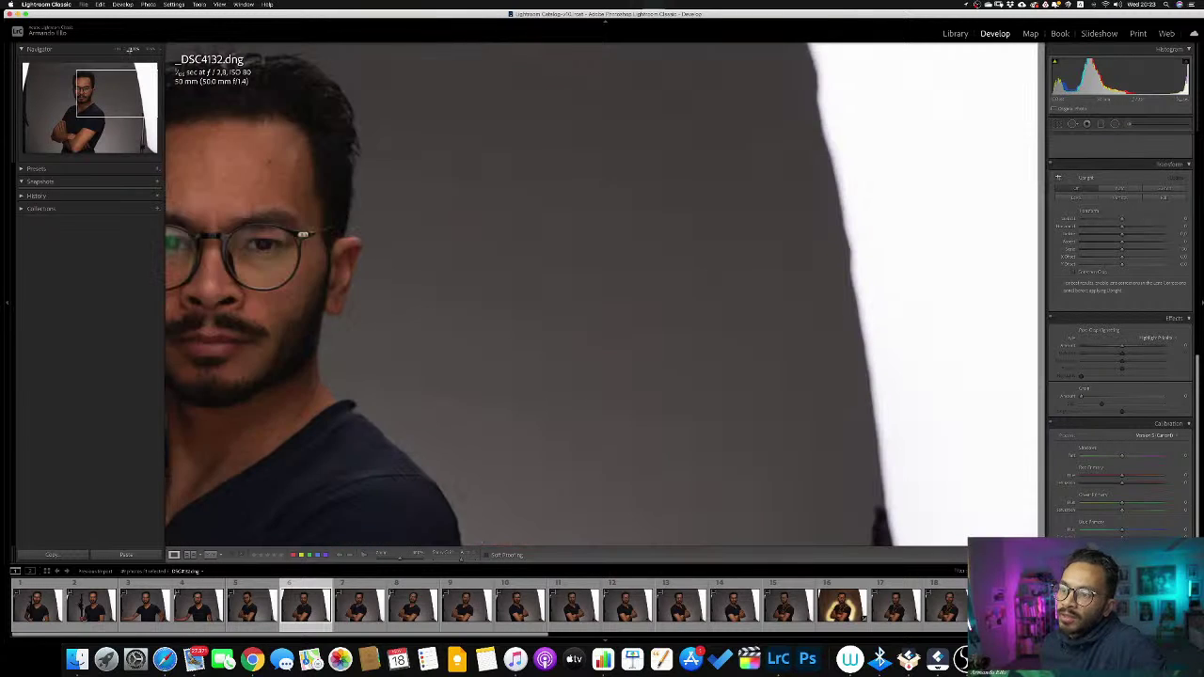
click(118, 49)
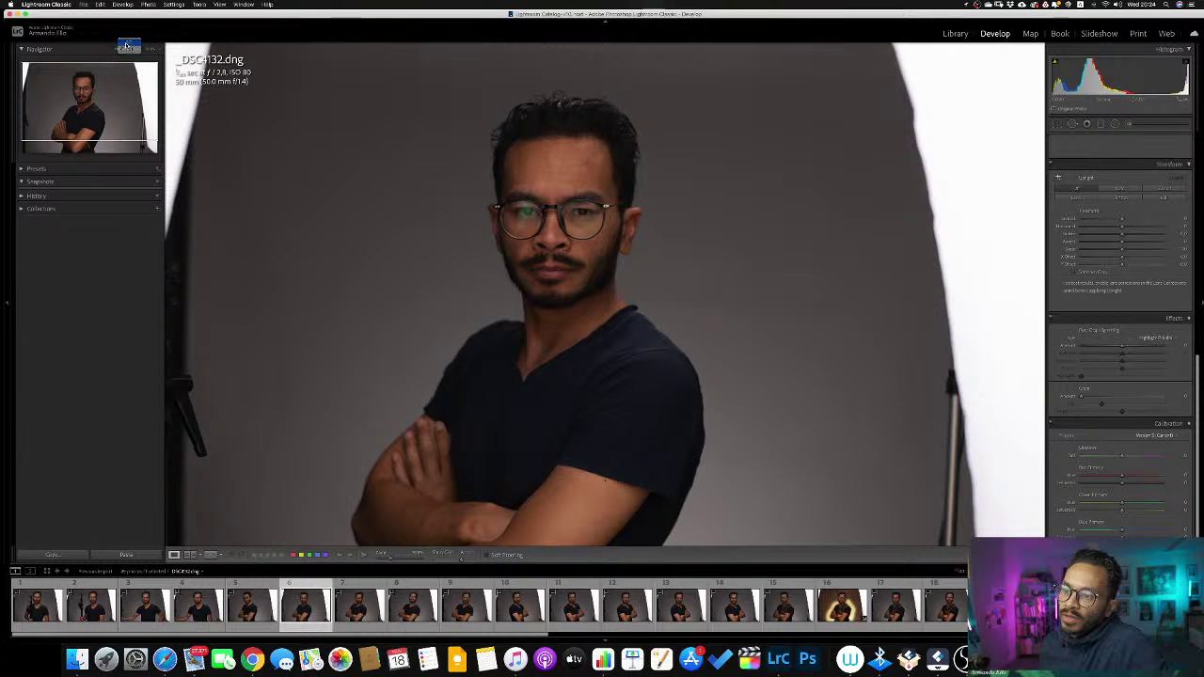
click(124, 47)
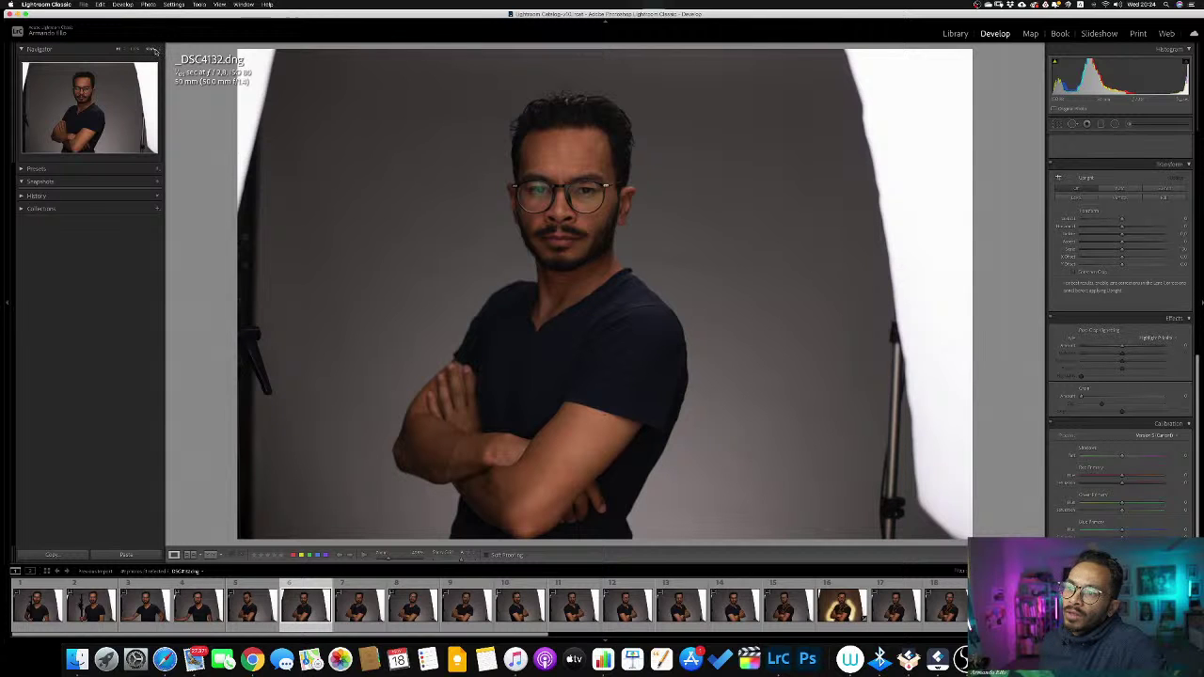
Set the Navigator's custom zoom level to 200% and centre the magnified view on the man's face.
click(153, 51)
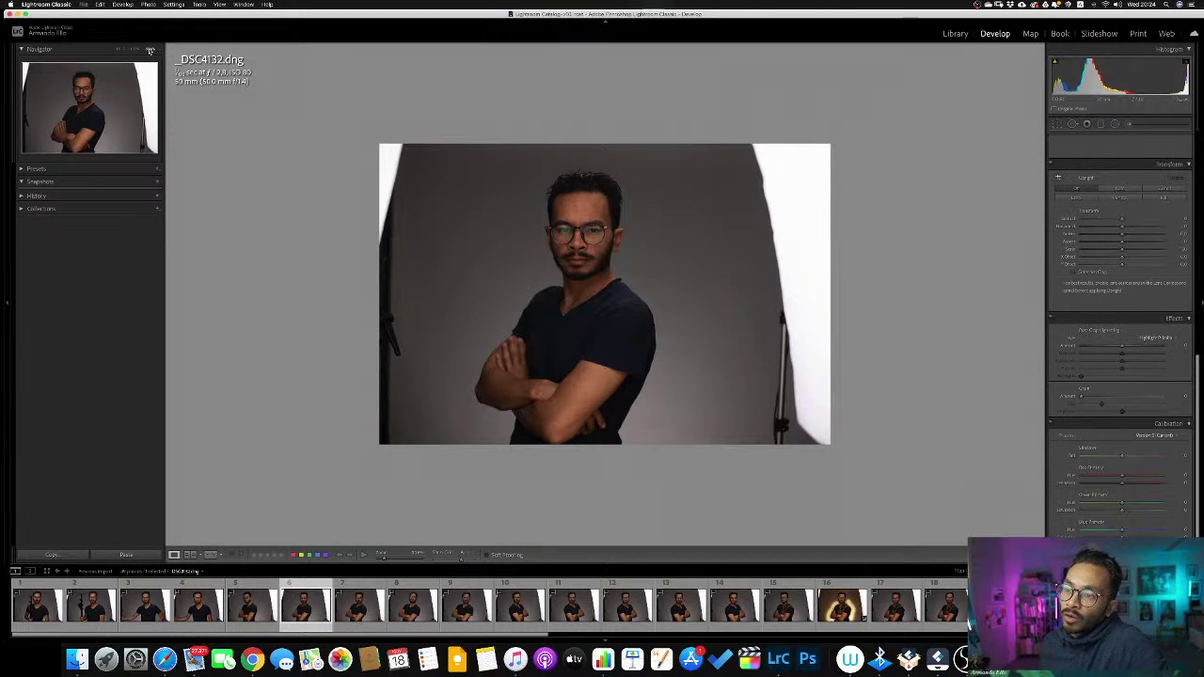
click(161, 50)
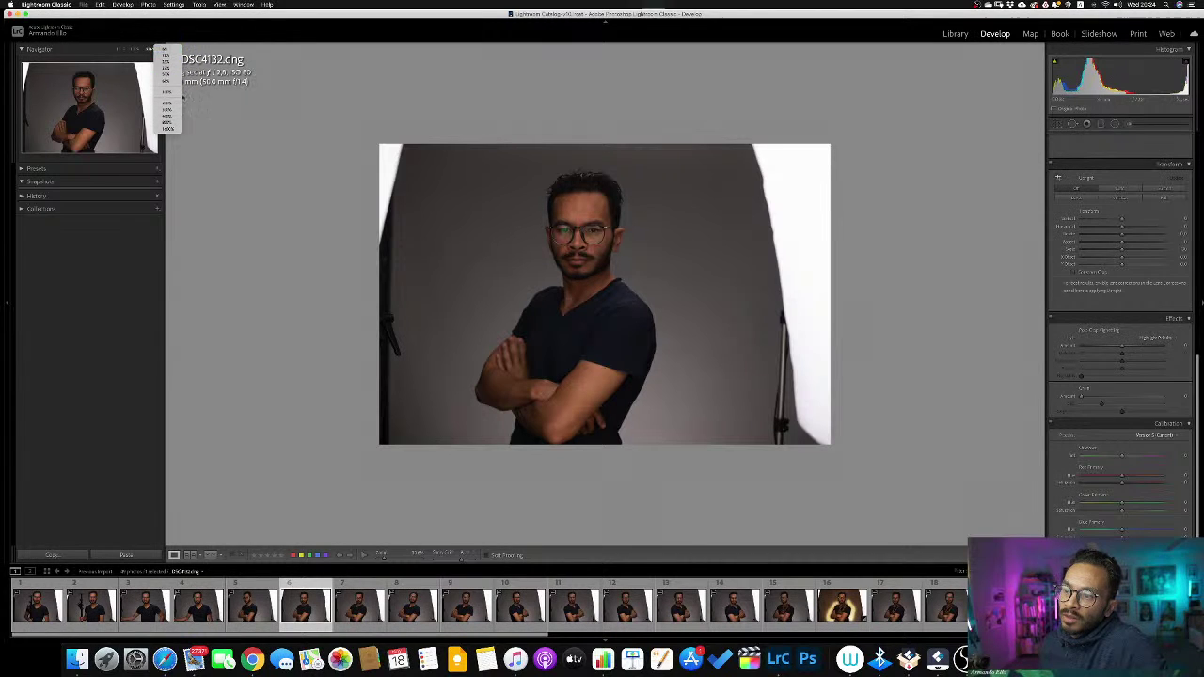
click(177, 102)
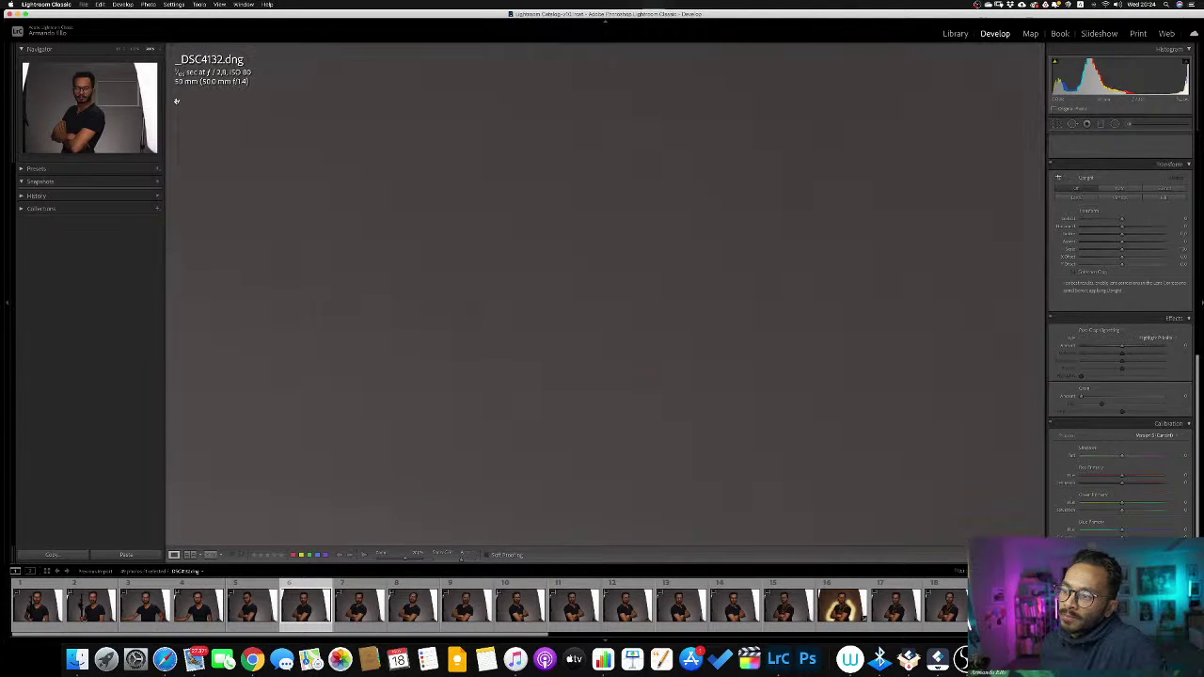
click(239, 166)
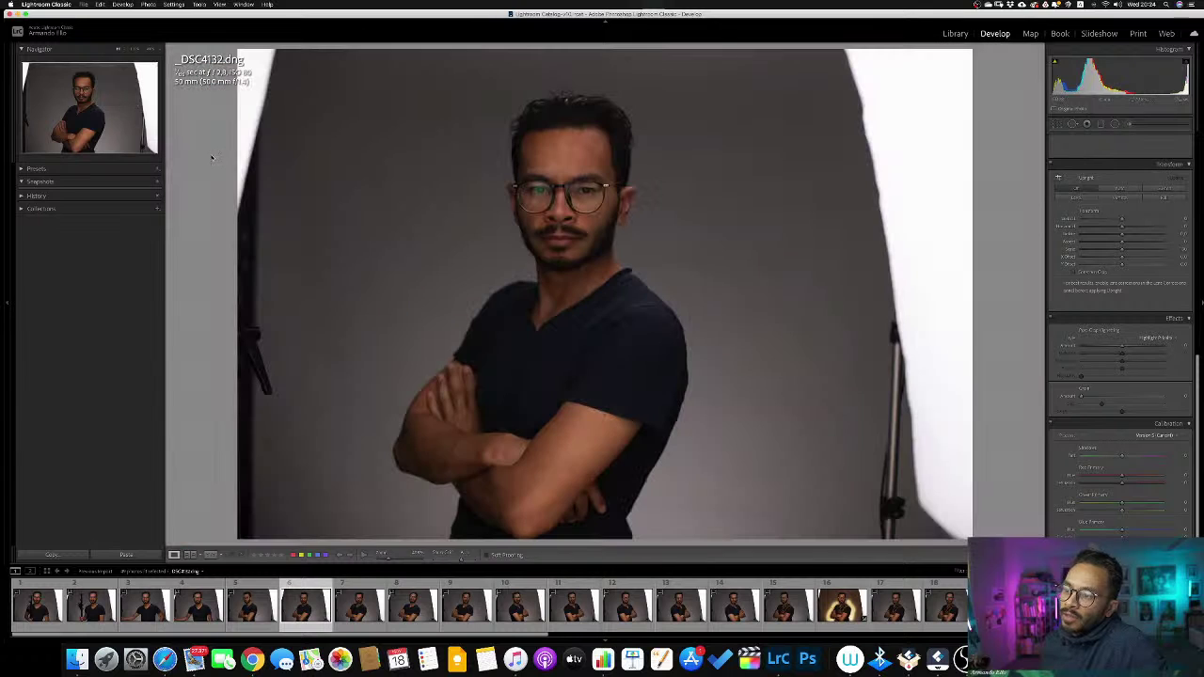
click(411, 242)
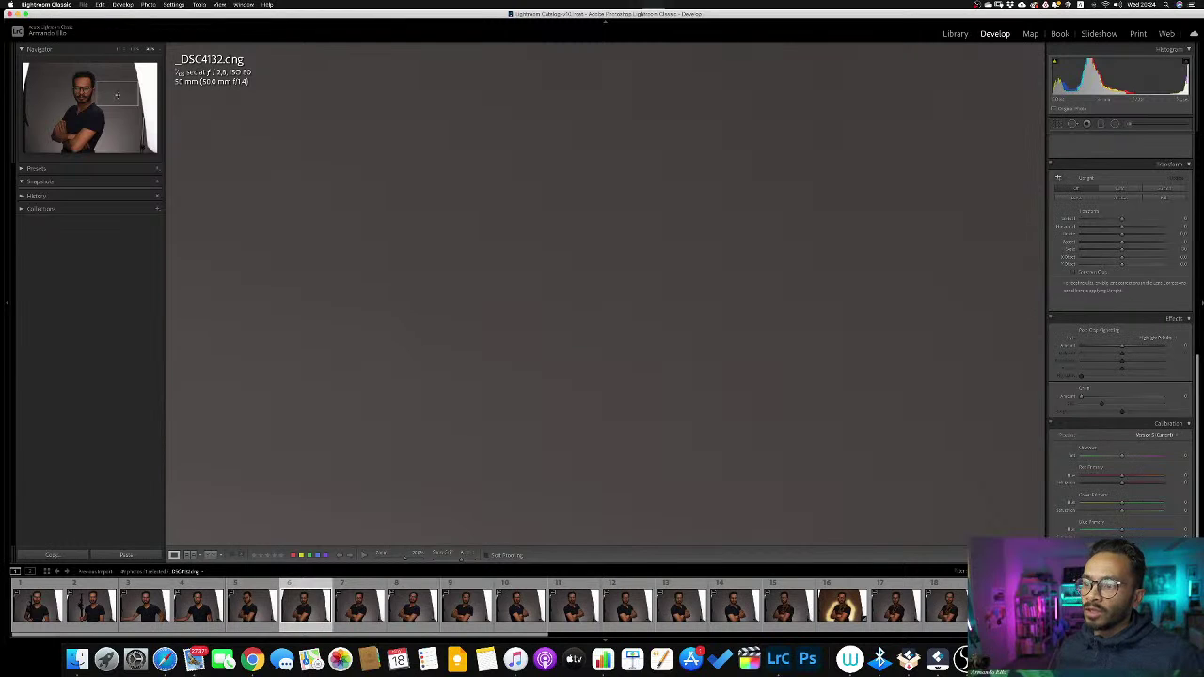
drag(121, 95, 84, 90)
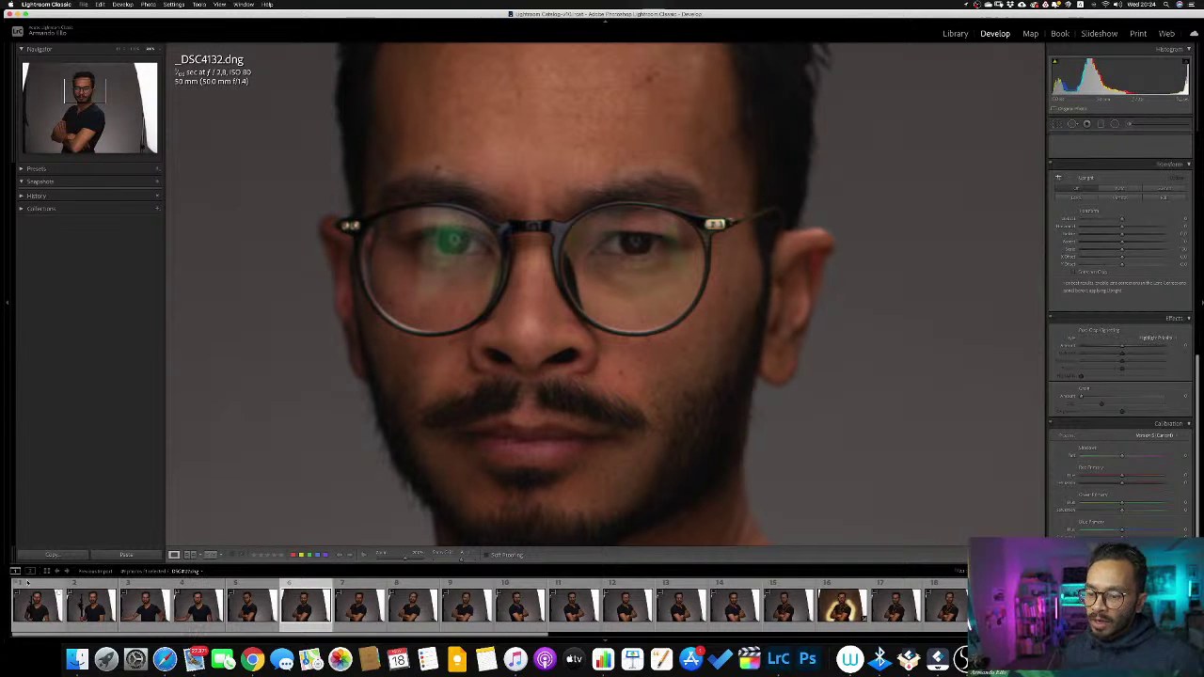
Compare the magnified face across the first four photos, _DSC4127.dng to _DSC4130.dng, going back to _DSC4129.dng.
click(42, 610)
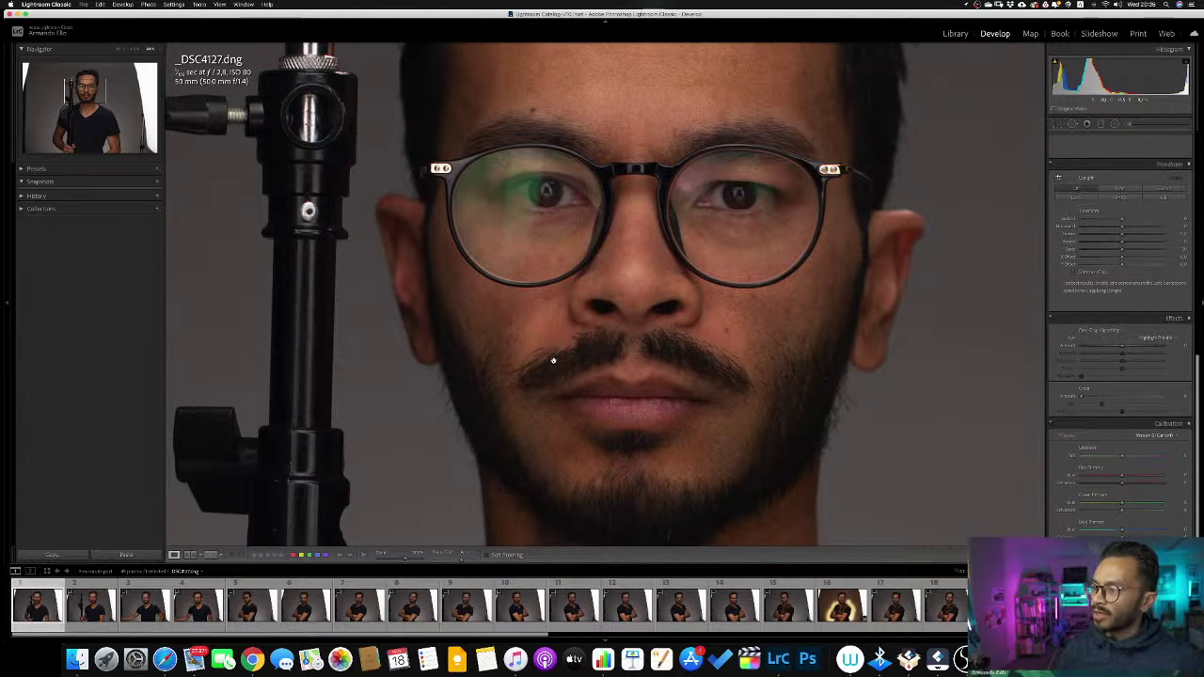
key(Right)
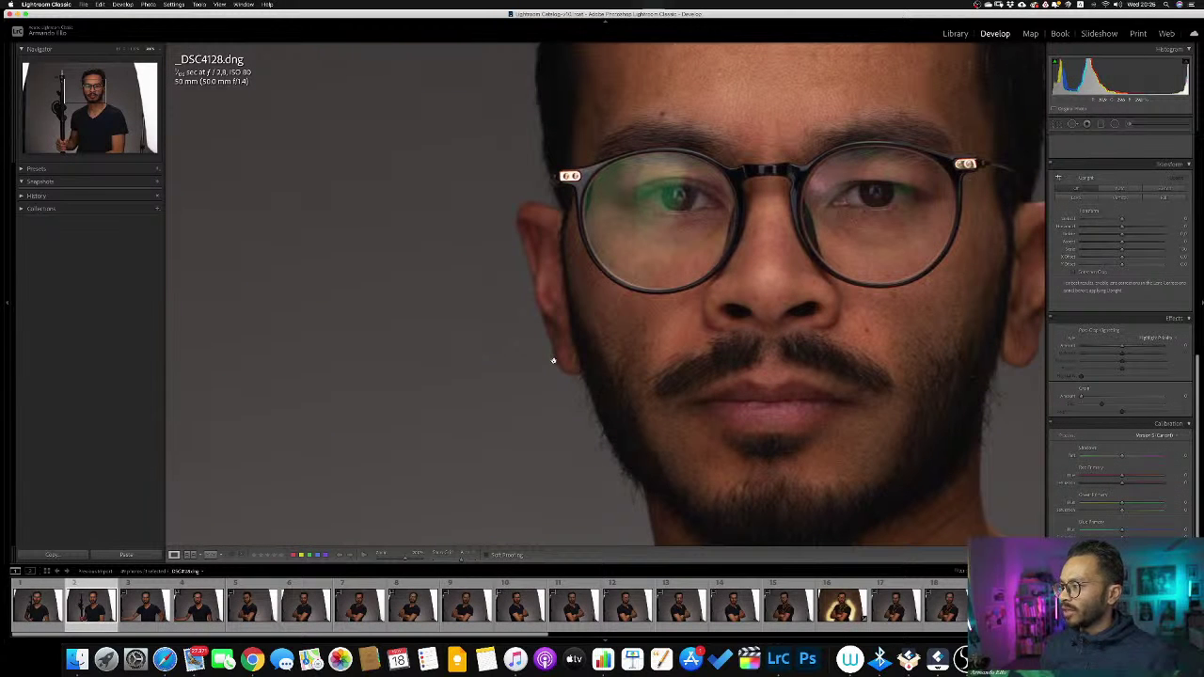
key(Right)
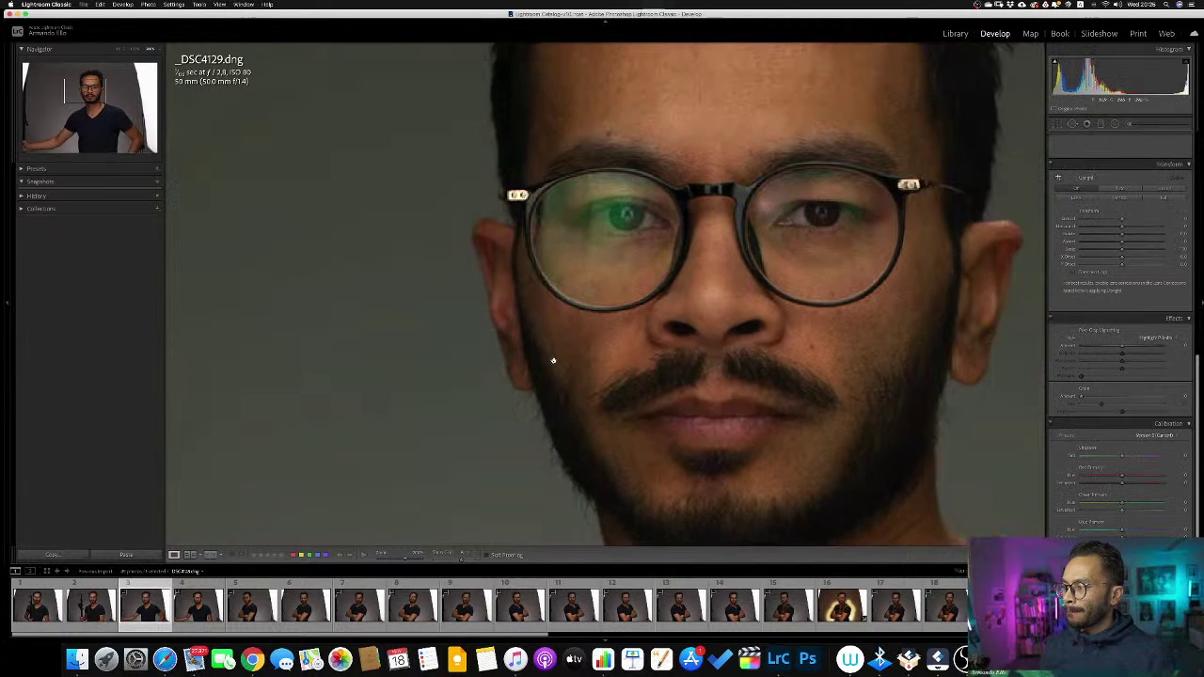
key(Right)
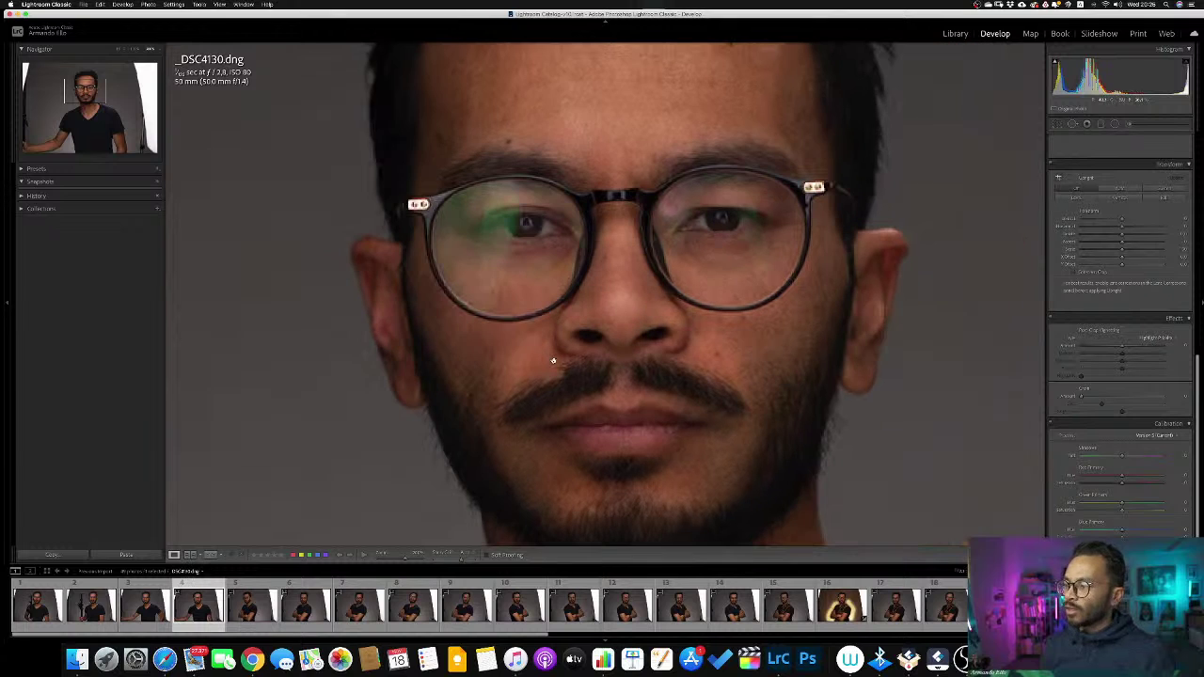
key(Left)
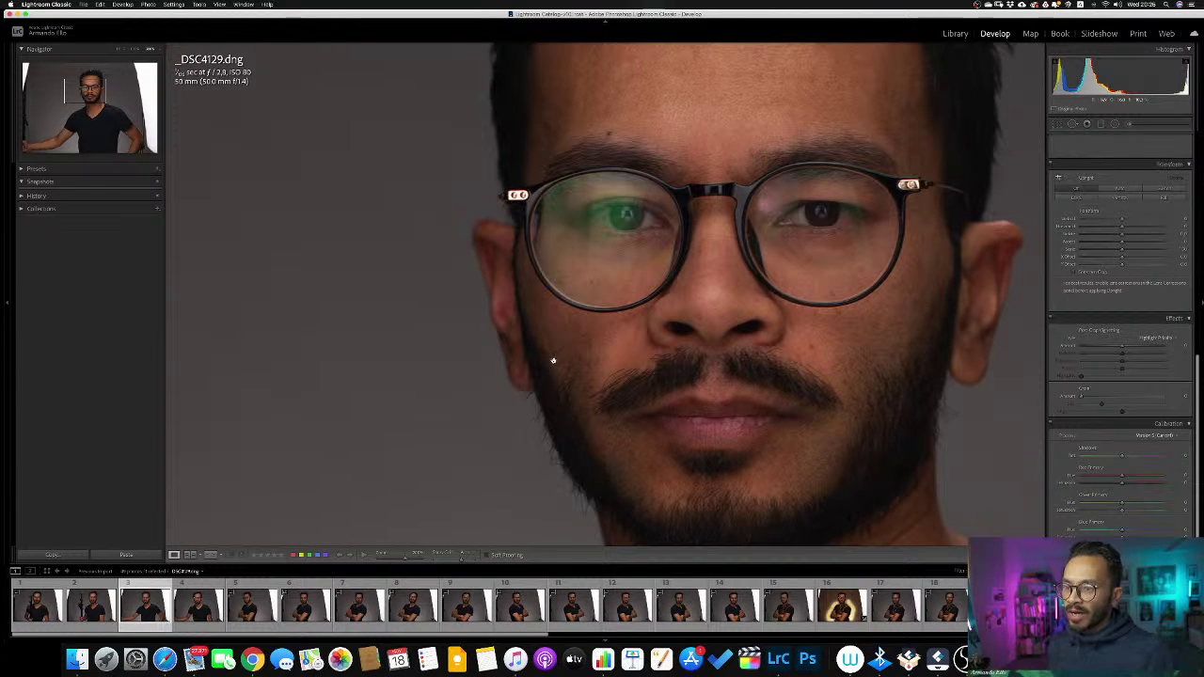
Select photo _DSC4128.dng in the filmstrip and frame the face in the magnified view.
right_click(94, 605)
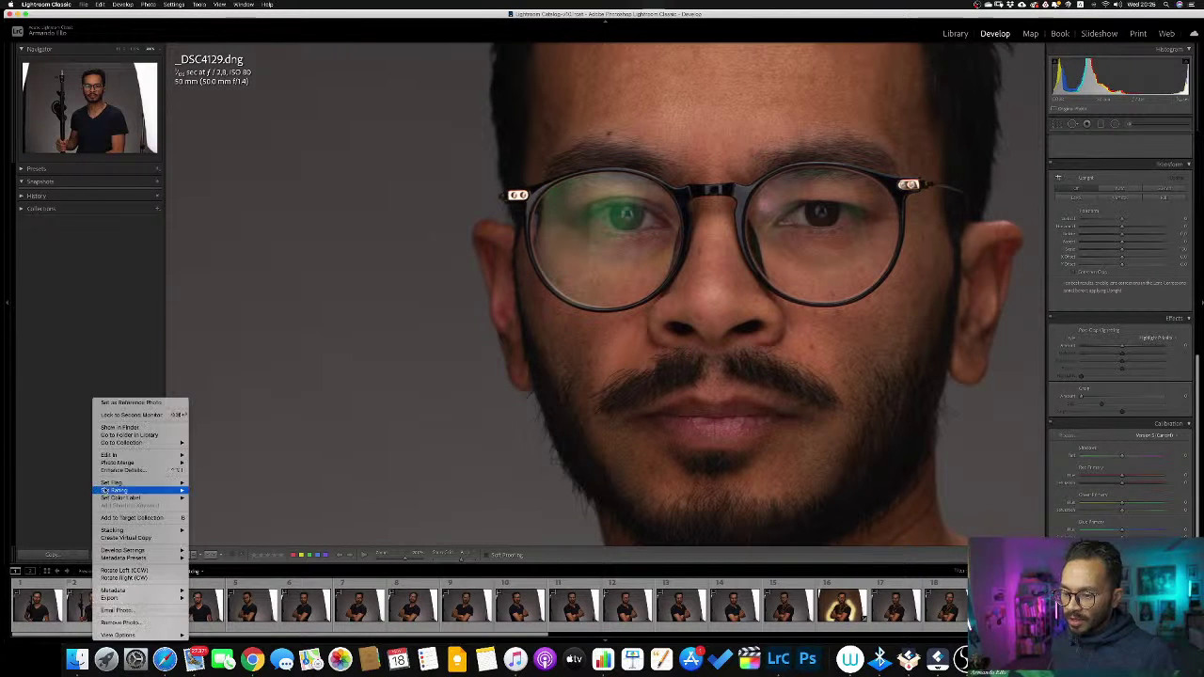
click(115, 223)
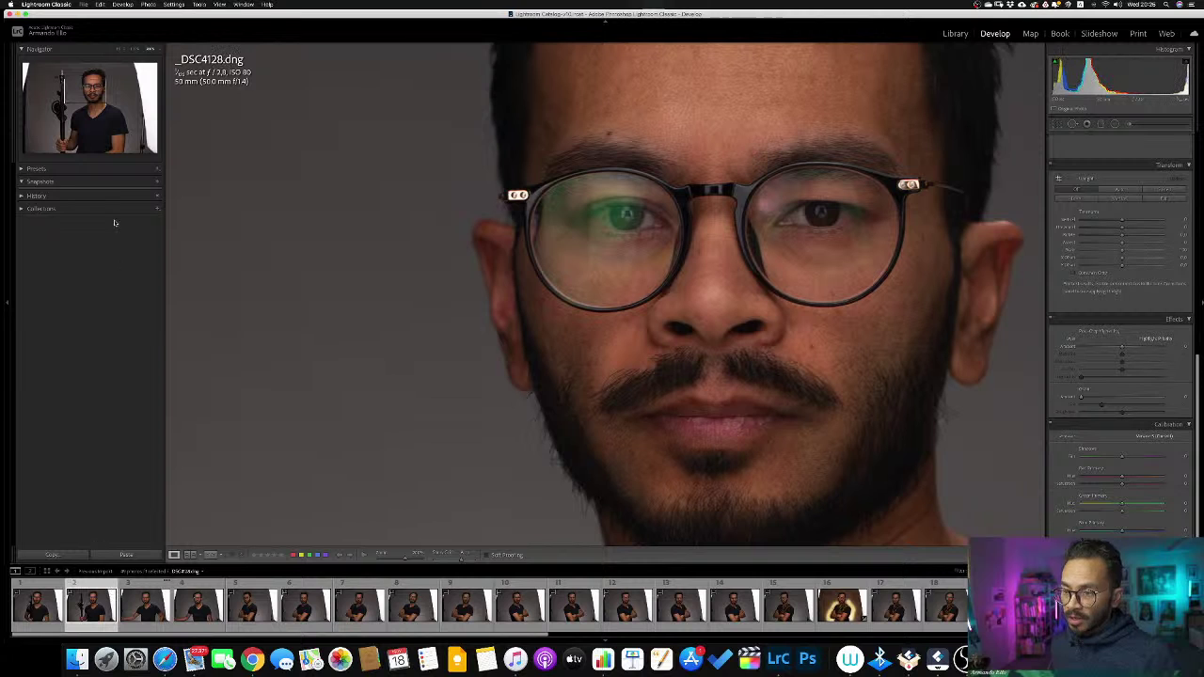
mouse_move(94, 98)
mouse_down()
mouse_move(66, 103)
mouse_move(69, 87)
mouse_move(86, 88)
mouse_up()
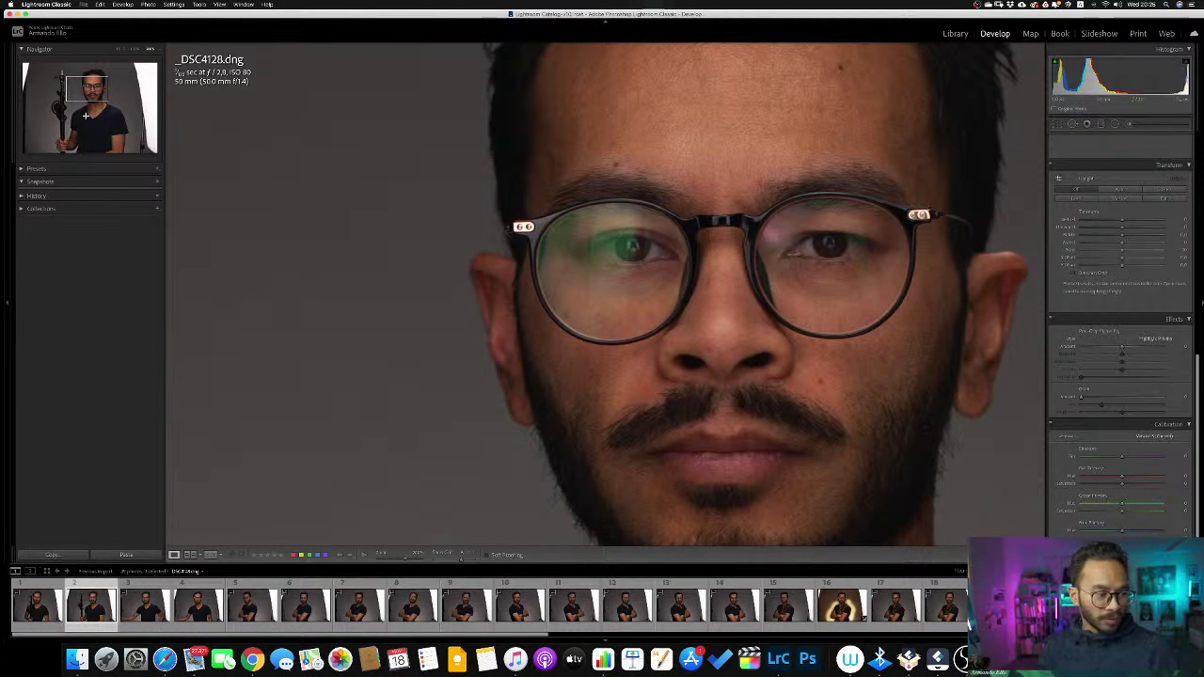
Return to the full view of _DSC4128.dng and expand the presets list and the edit history.
key(z)
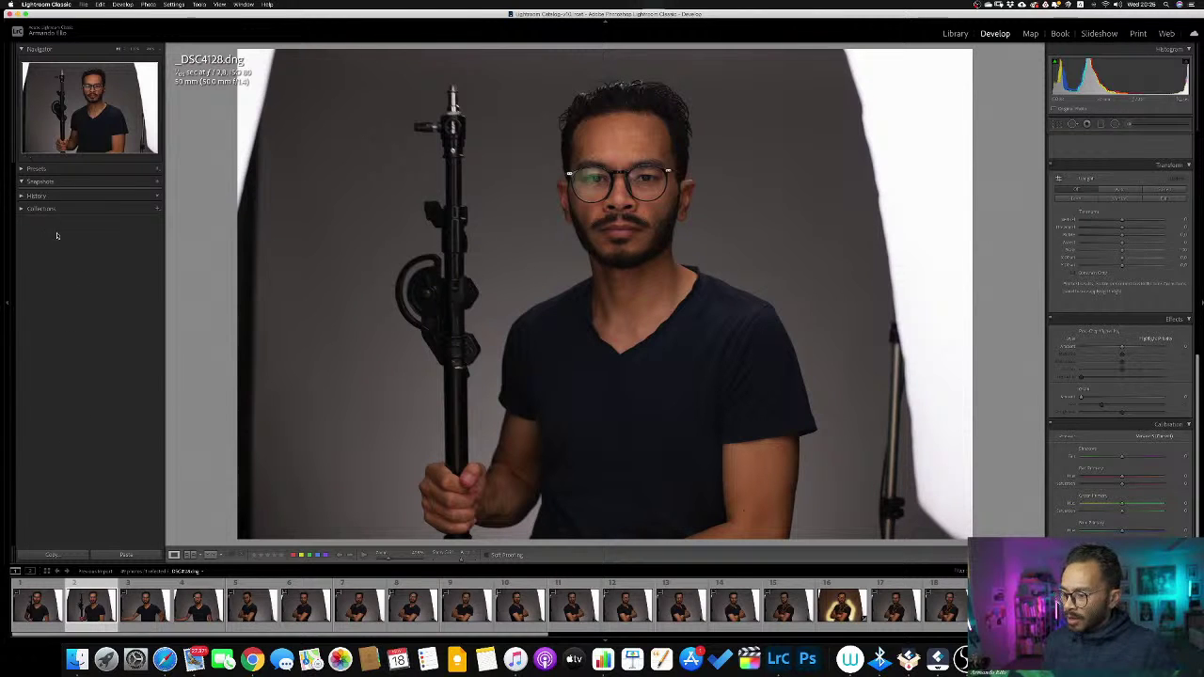
click(21, 170)
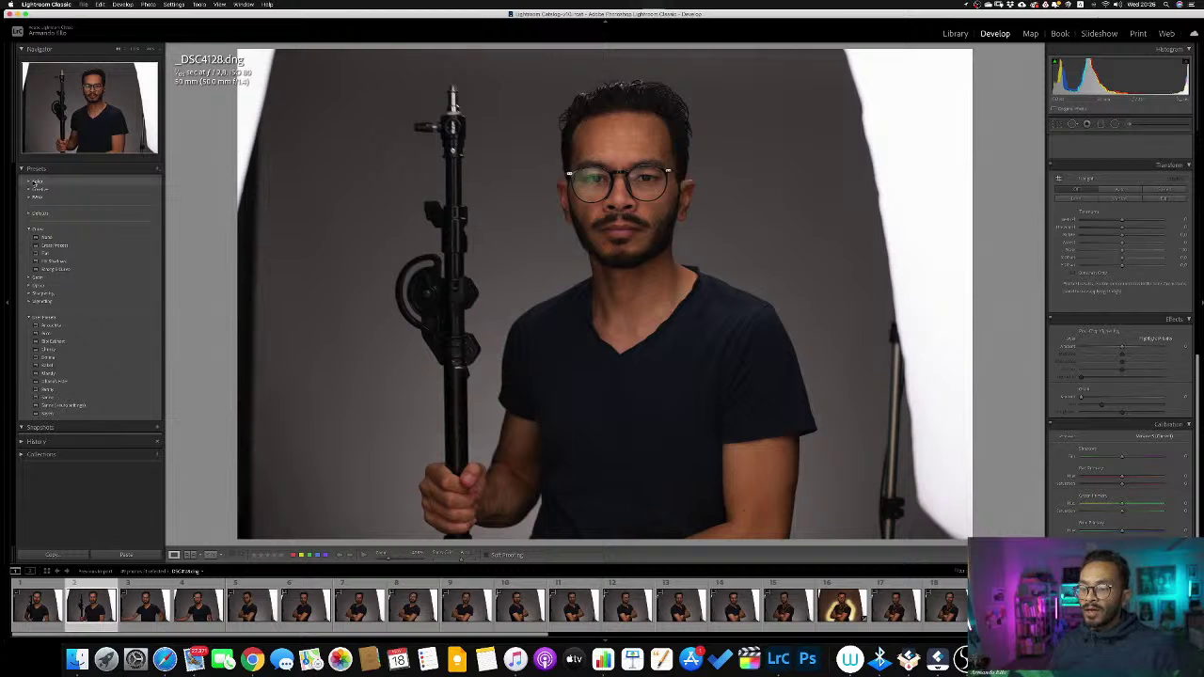
click(21, 443)
Expand the Collections list, browse through its smart collections and collection sets, and collapse it again.
click(23, 468)
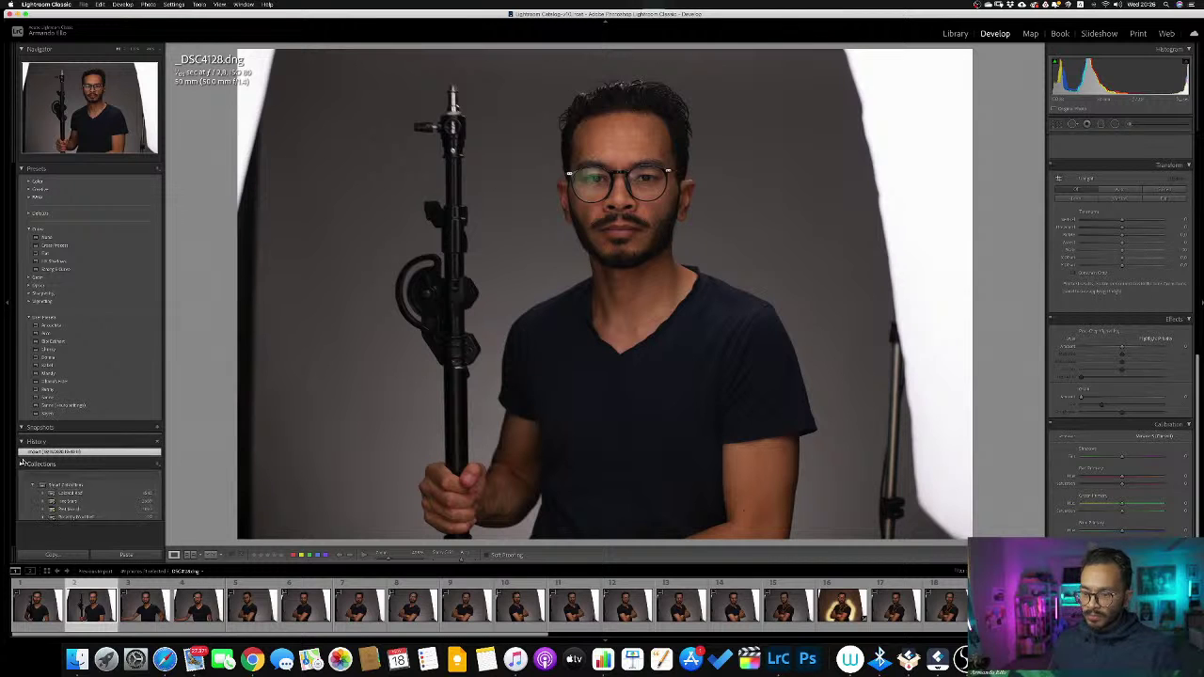
scroll(34, 421, down, 5)
scroll(34, 421, up, 5)
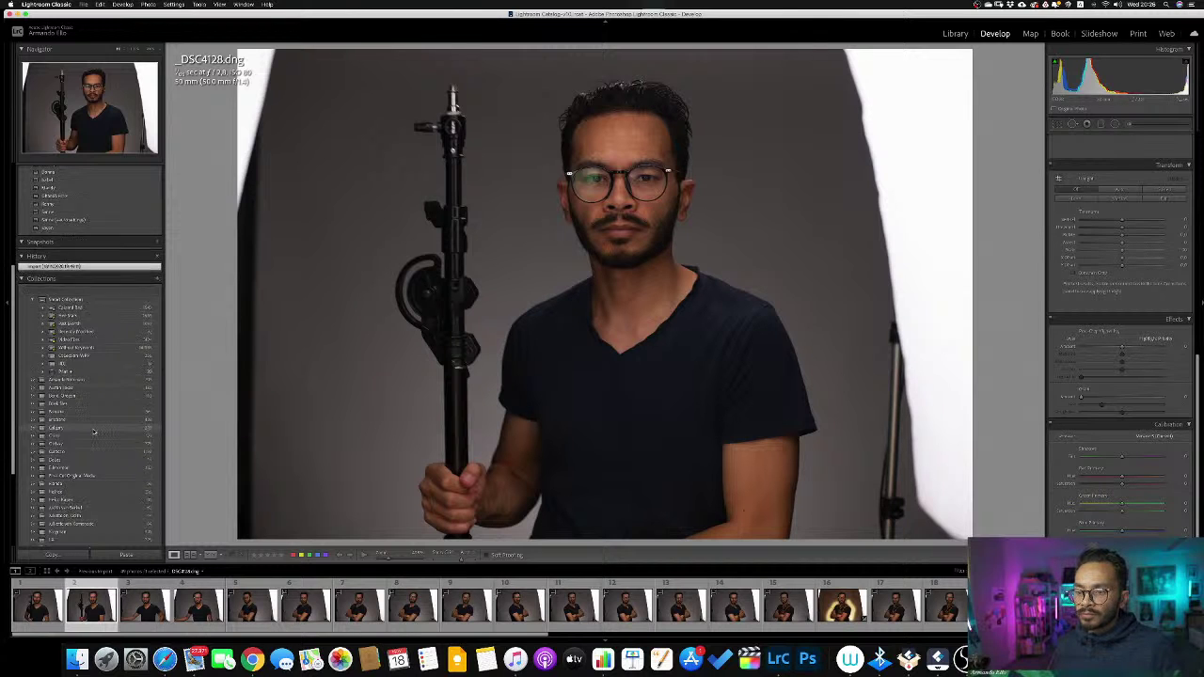
scroll(93, 432, down, 3)
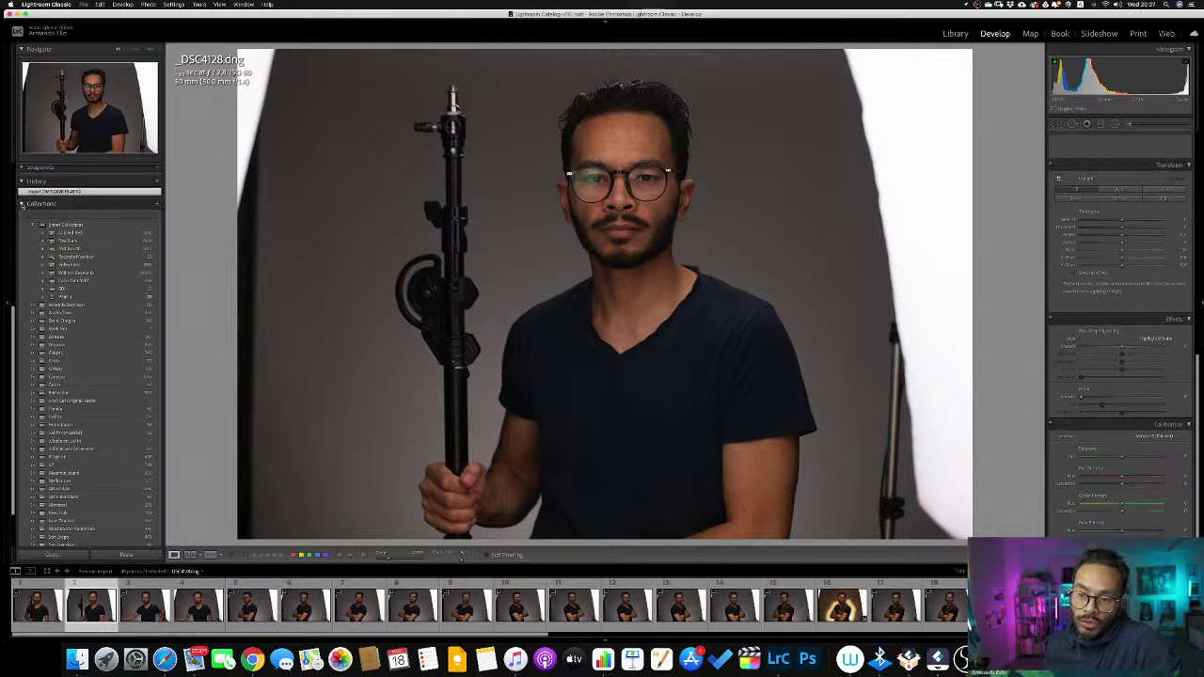
click(21, 205)
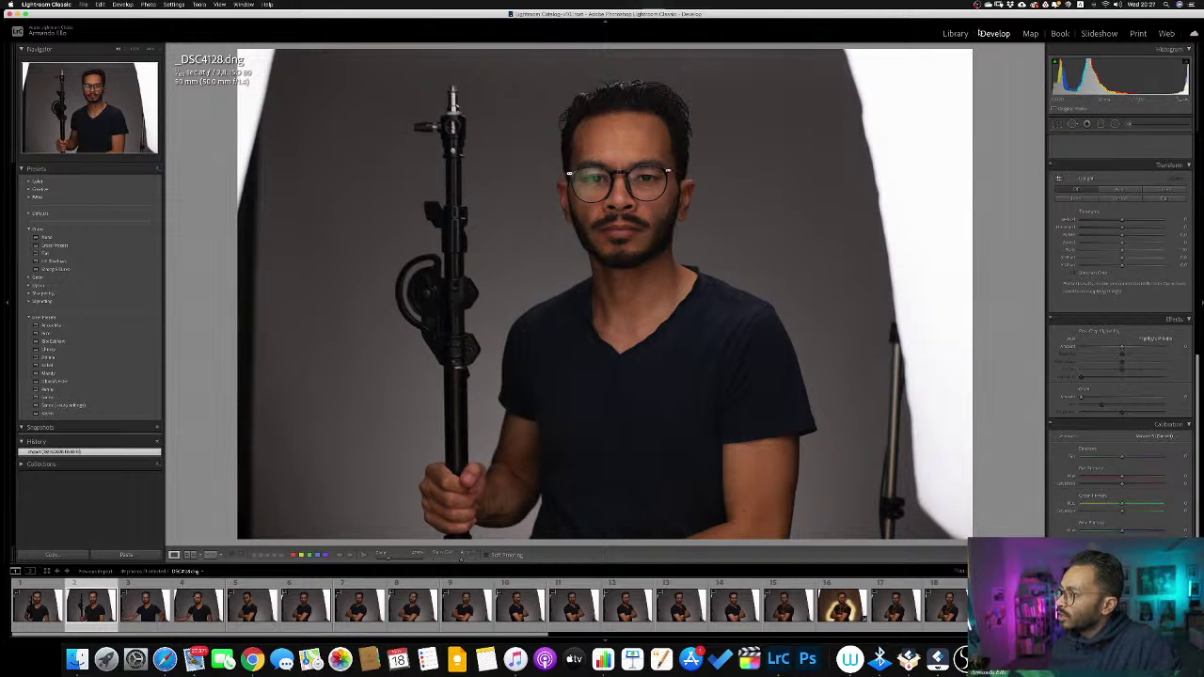
In the Library grid, rate the ninth and fifteenth photos one star.
click(955, 34)
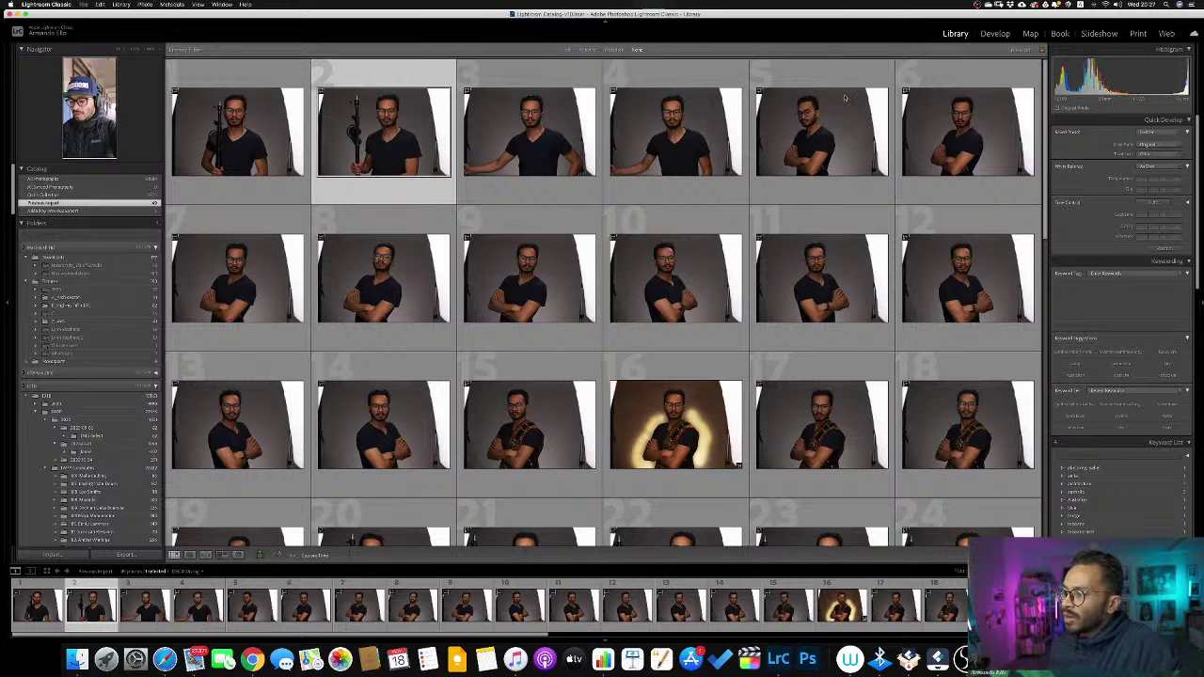
click(568, 228)
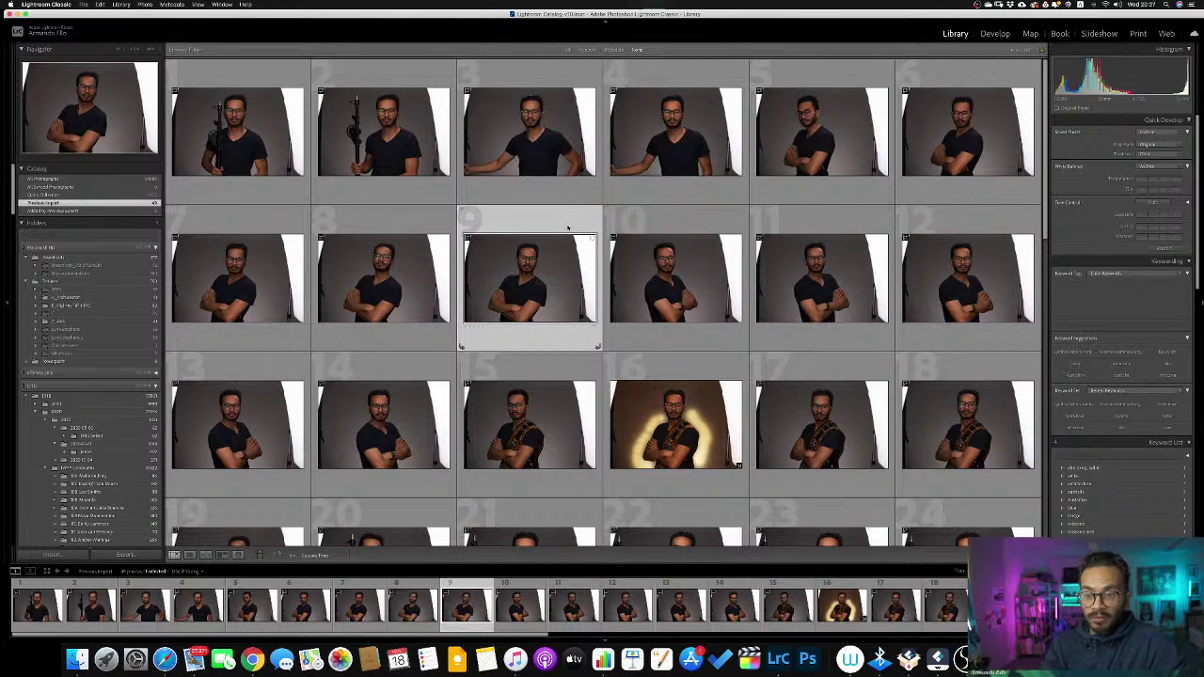
key(1)
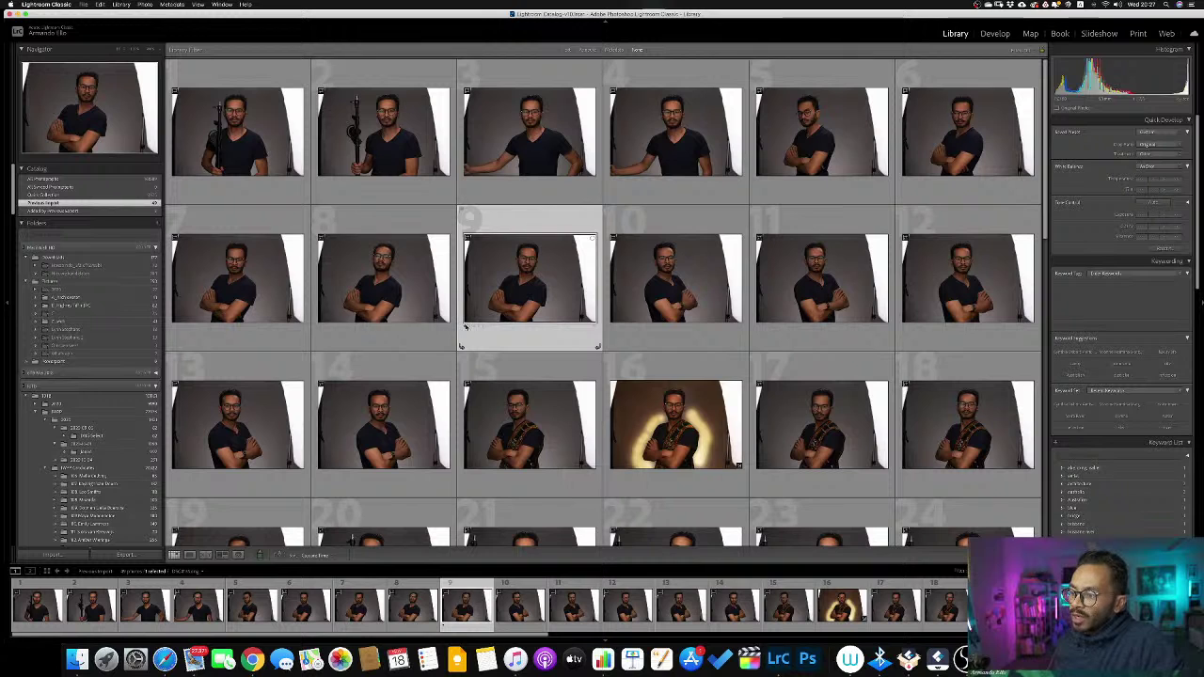
click(500, 384)
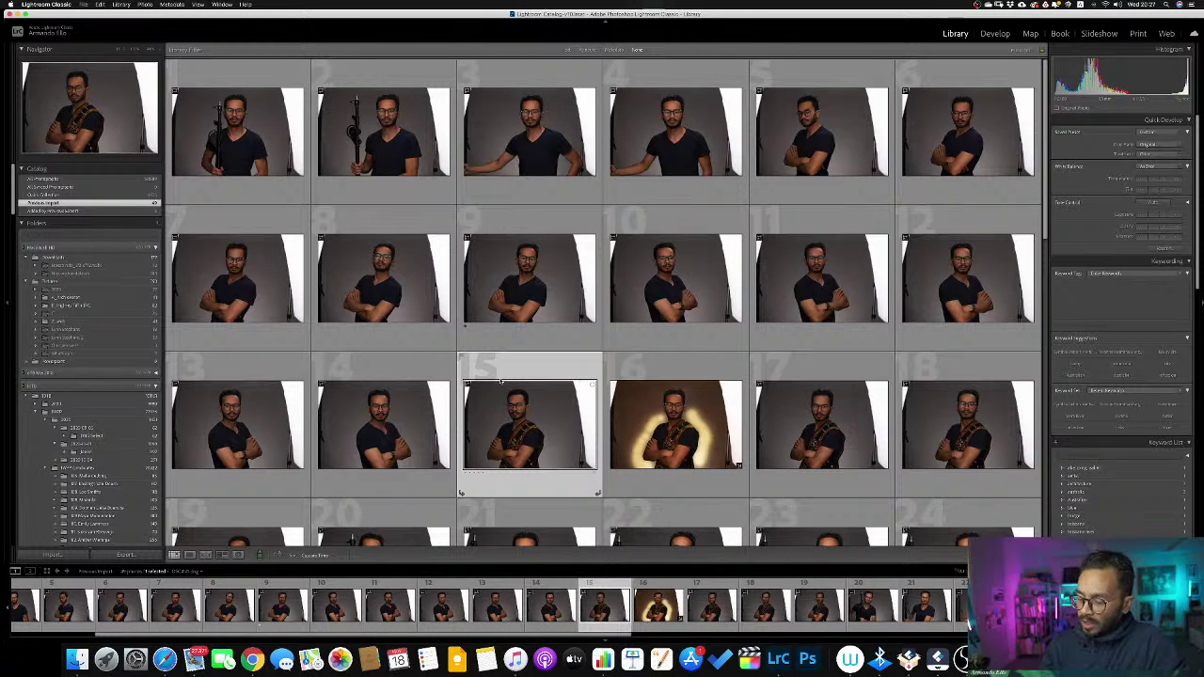
key(1)
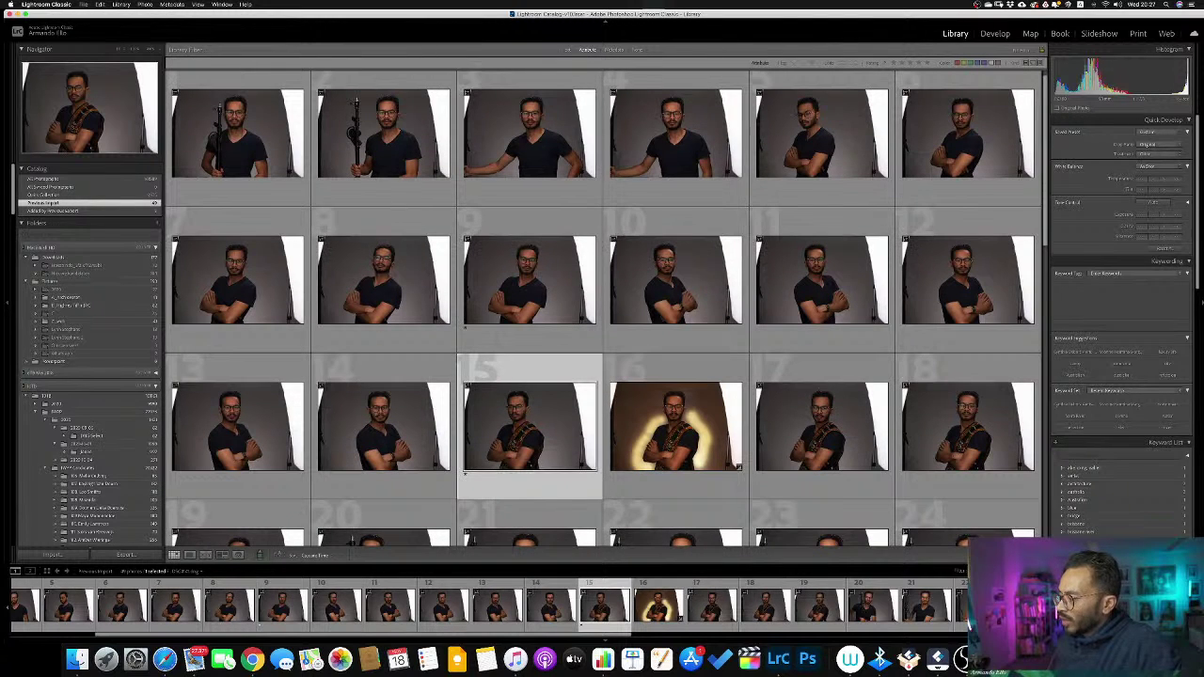
Filter the photos by a one-star rating, and turn the filter off after returning to the Develop module.
key(super+alt+1)
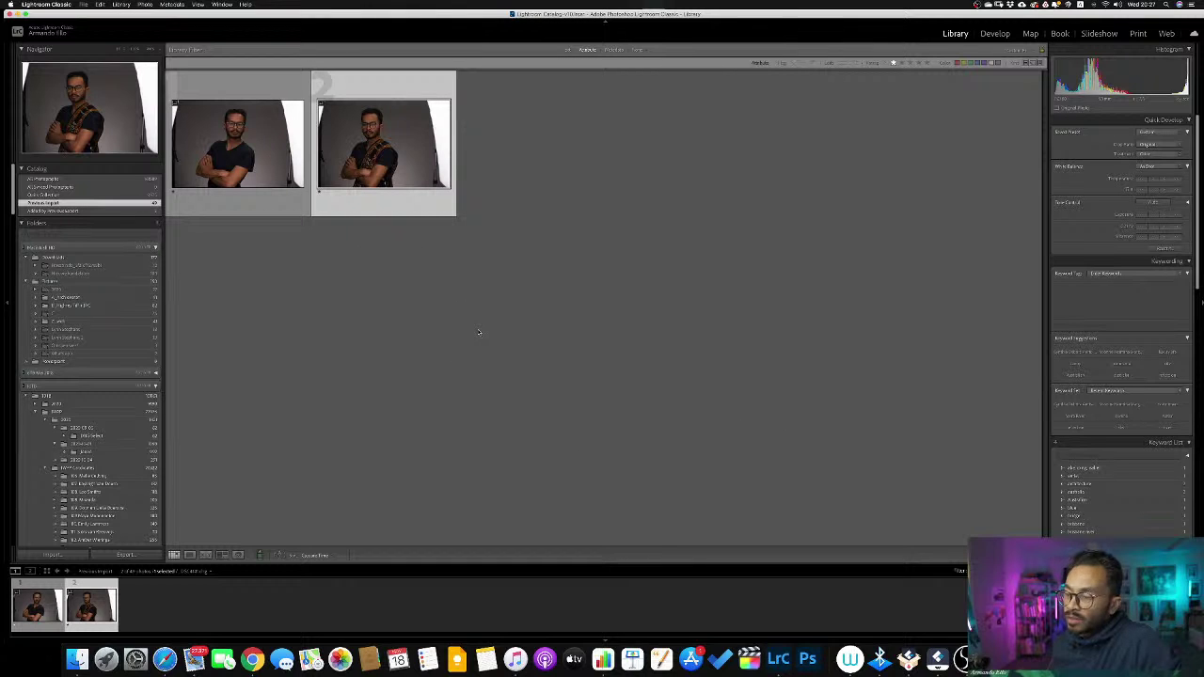
click(995, 33)
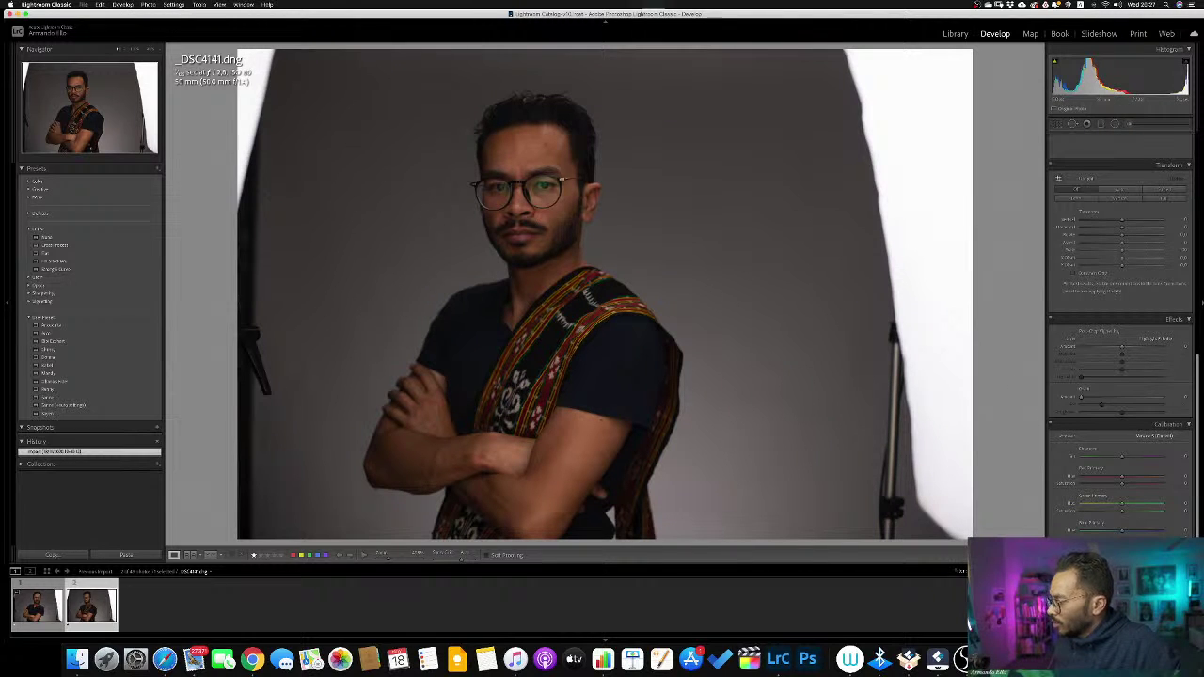
key(super+l)
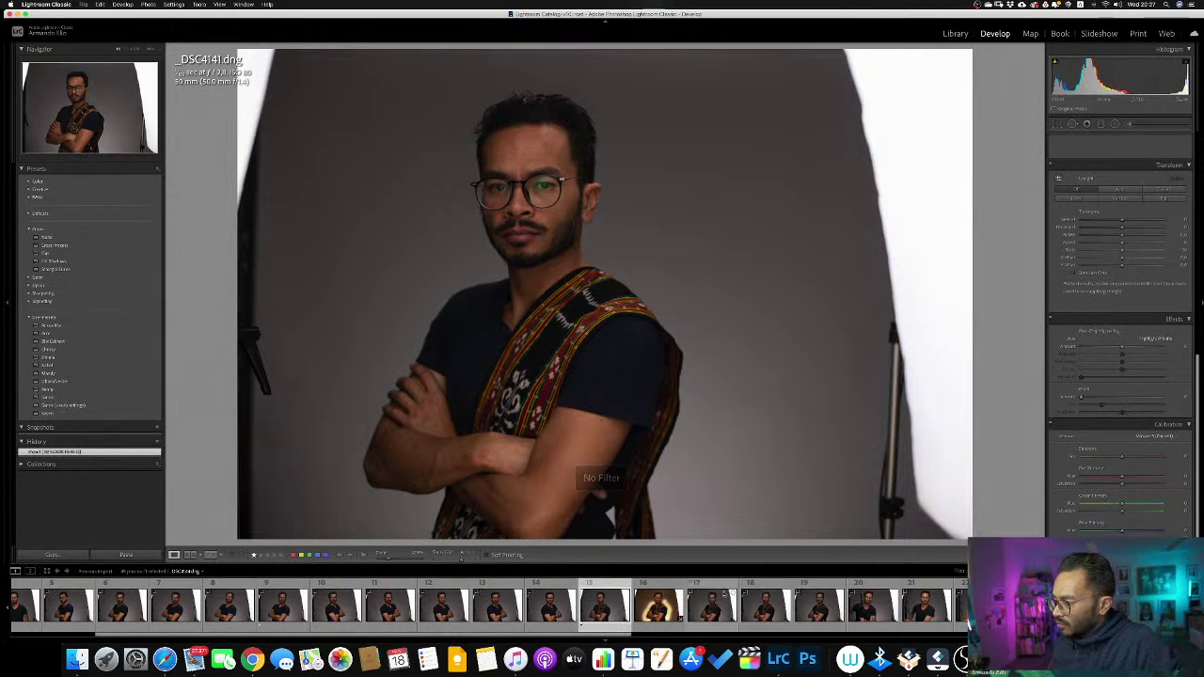
Compare the magnified face in _DSC4143.dng and _DSC4144.dng, examining the eyes and the reflections in the glasses.
key(Right)
key(Right)
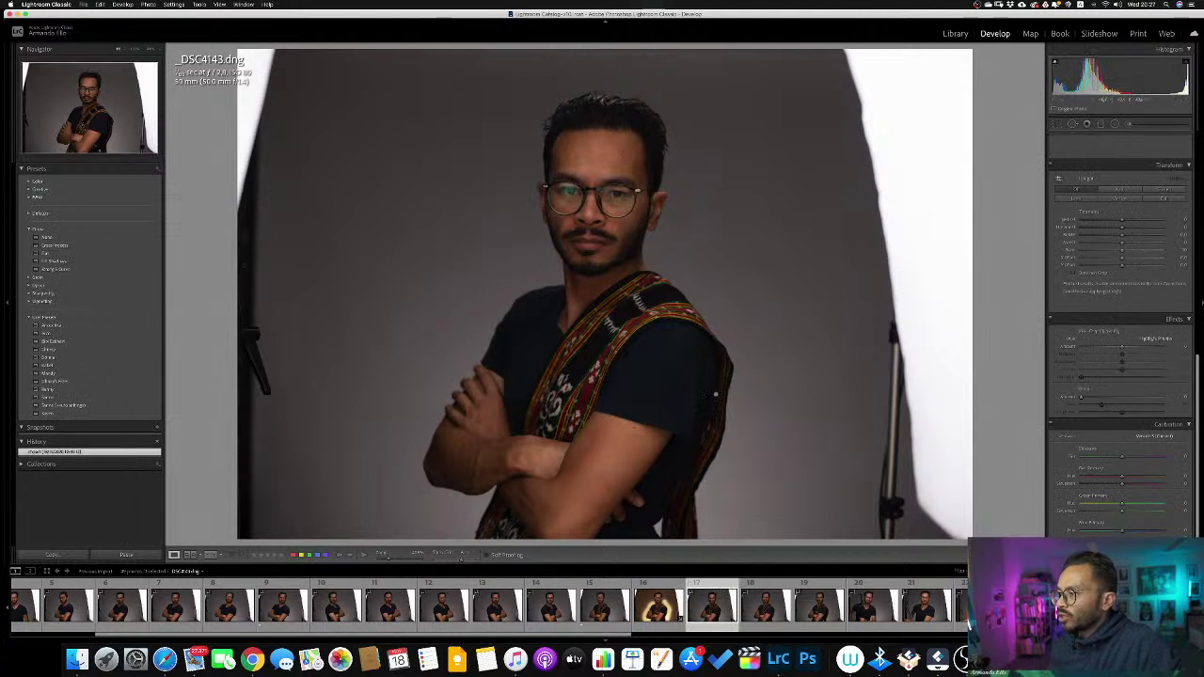
click(568, 191)
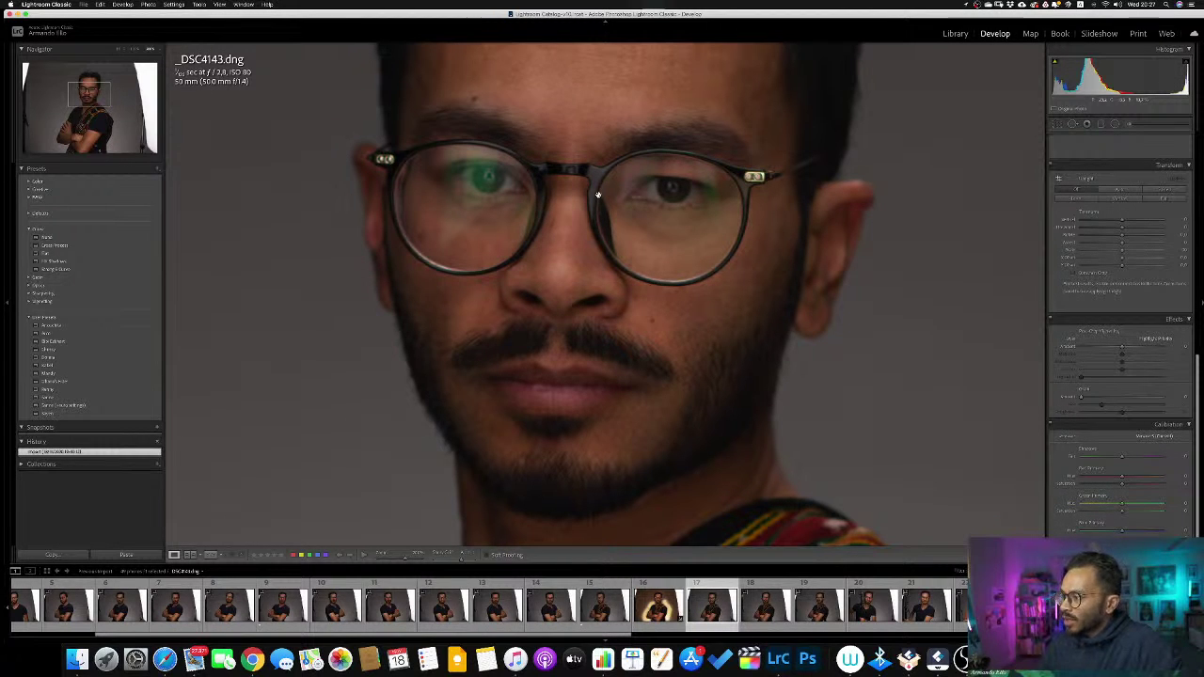
key(Right)
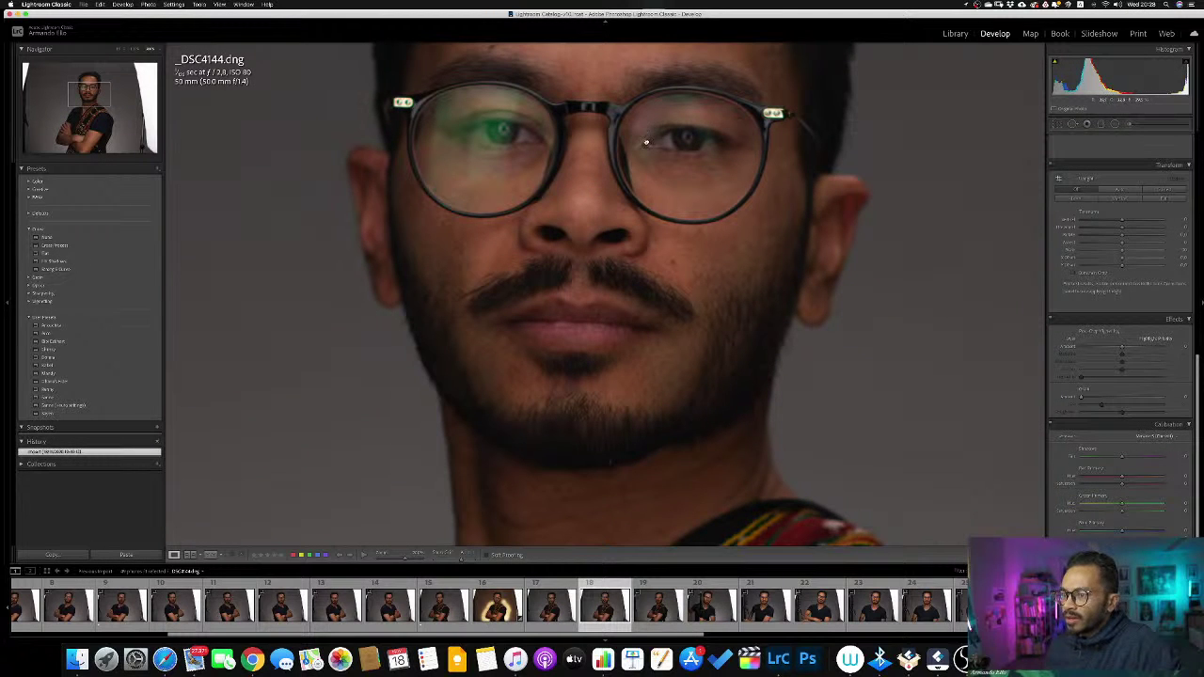
drag(646, 142, 647, 199)
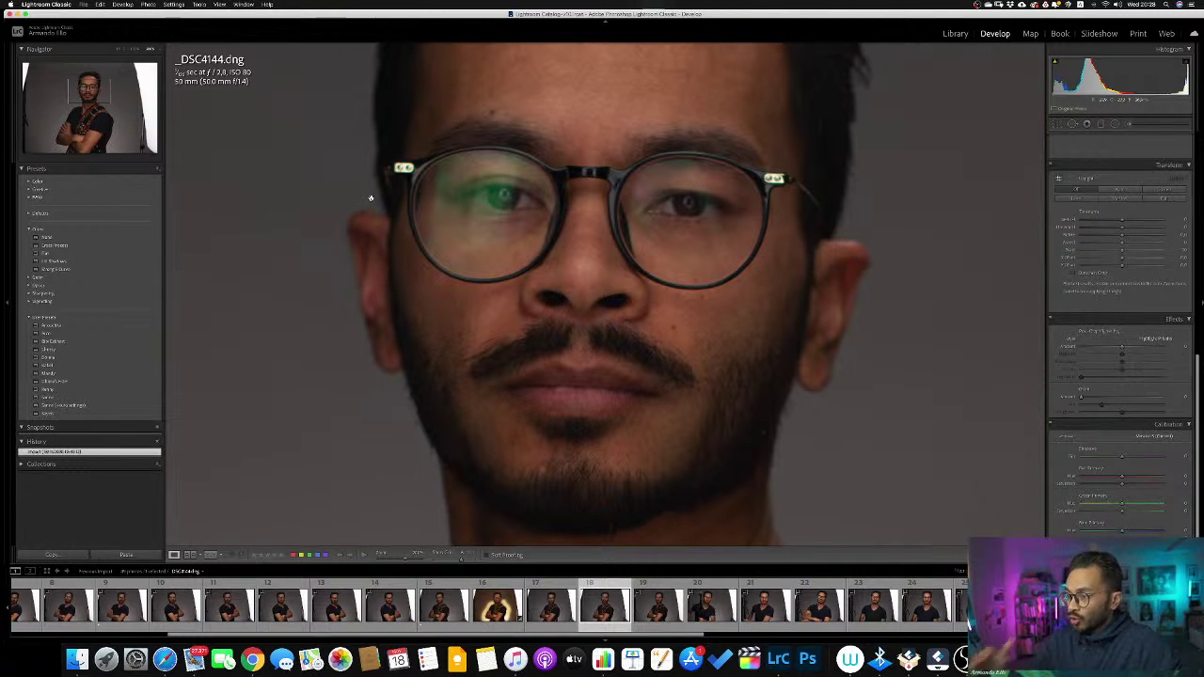
scroll(501, 193, up, 5)
scroll(500, 194, right, 3)
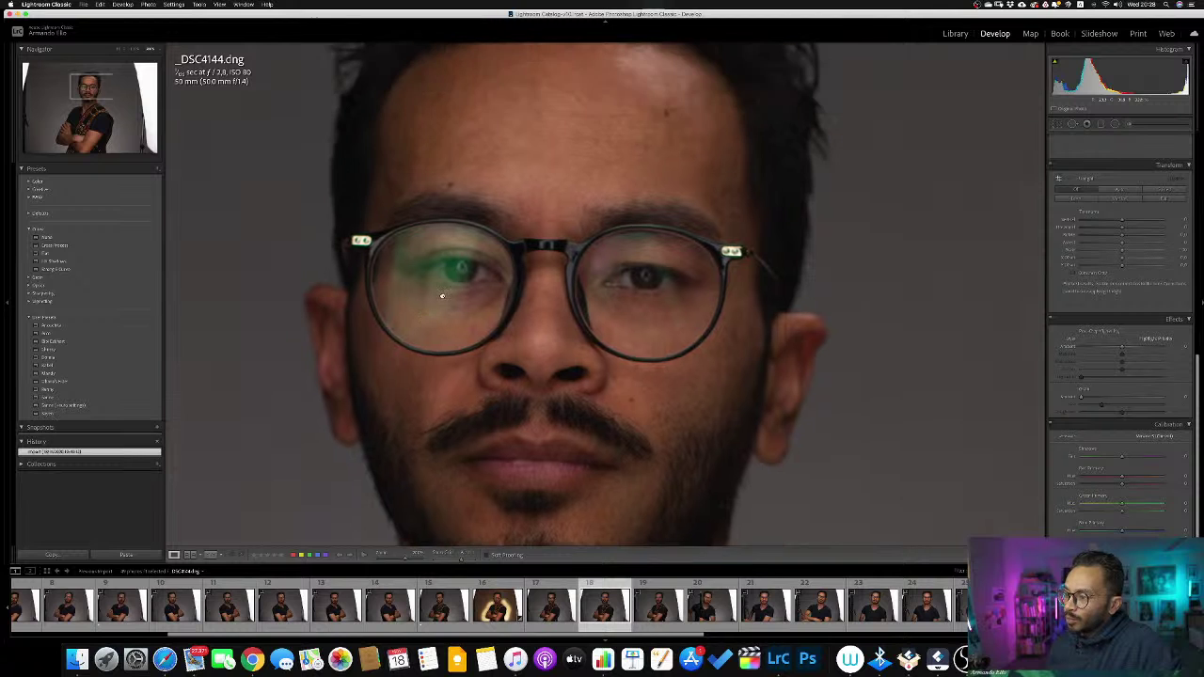
scroll(552, 338, down, 4)
scroll(551, 339, right, 2)
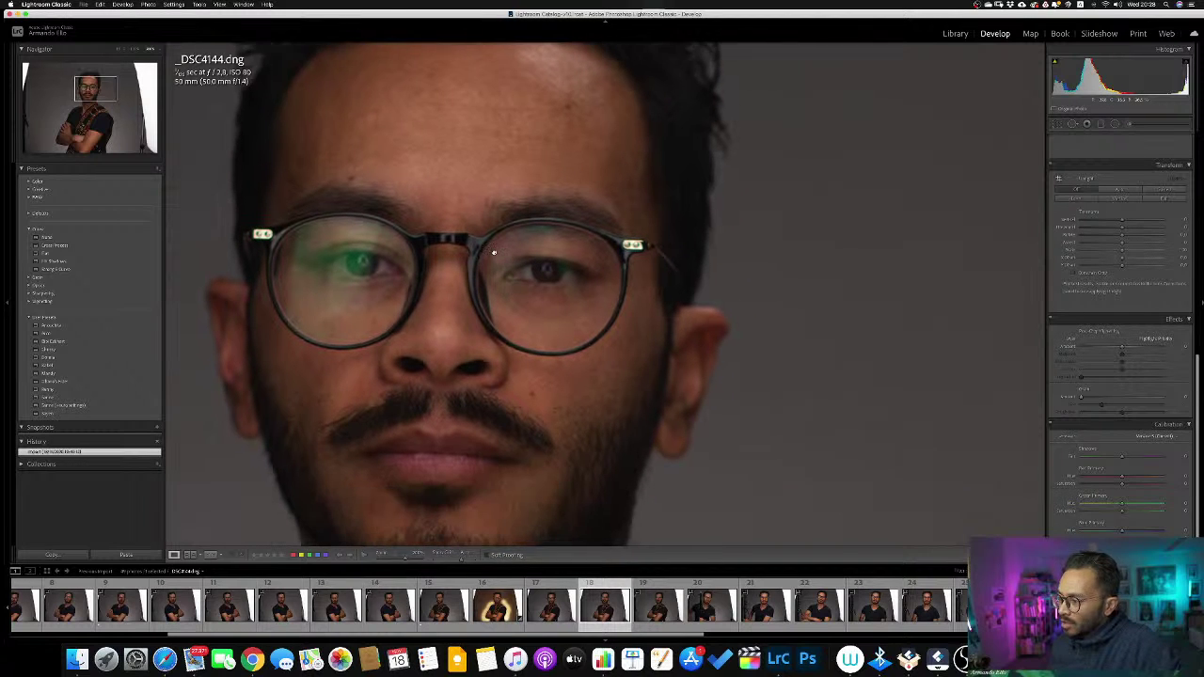
Compare the magnified face across the 19th to 23rd photos, ending on _DSC4149.dng in full view.
click(668, 586)
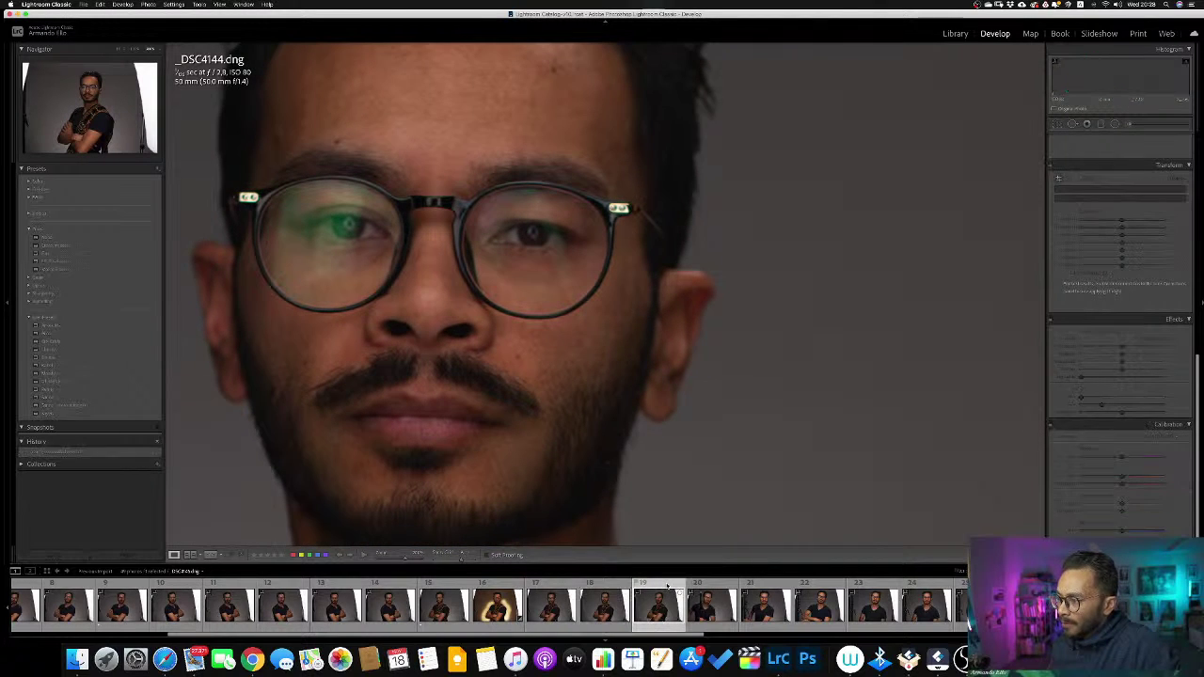
click(715, 589)
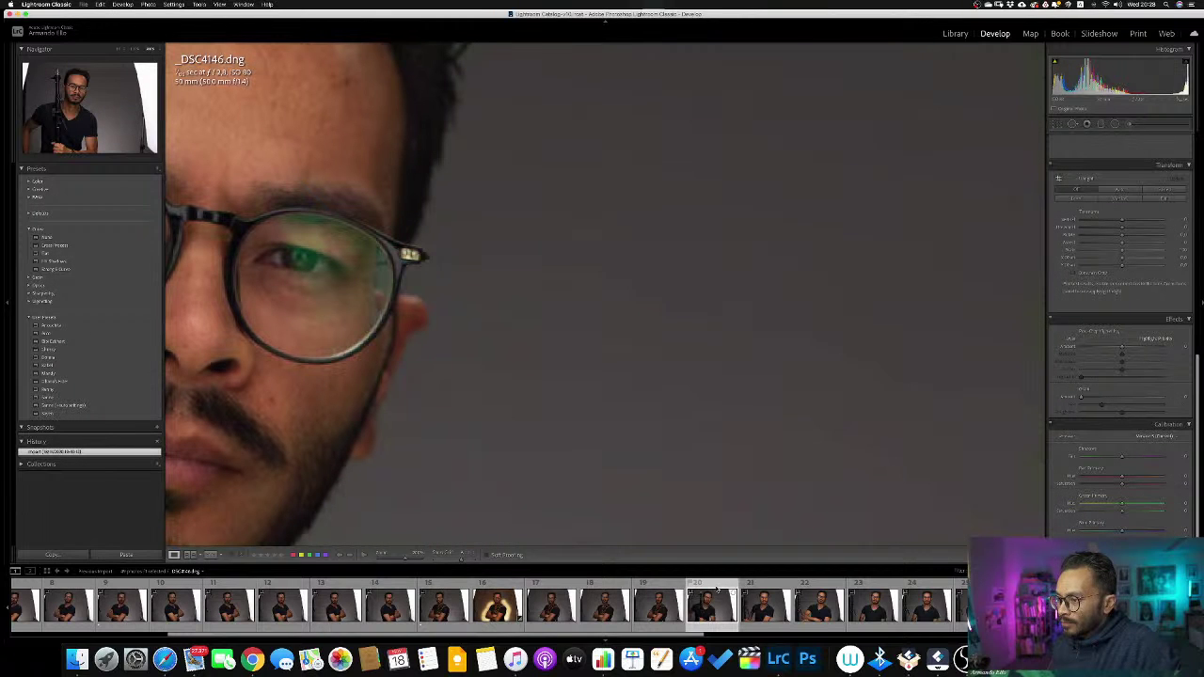
click(768, 588)
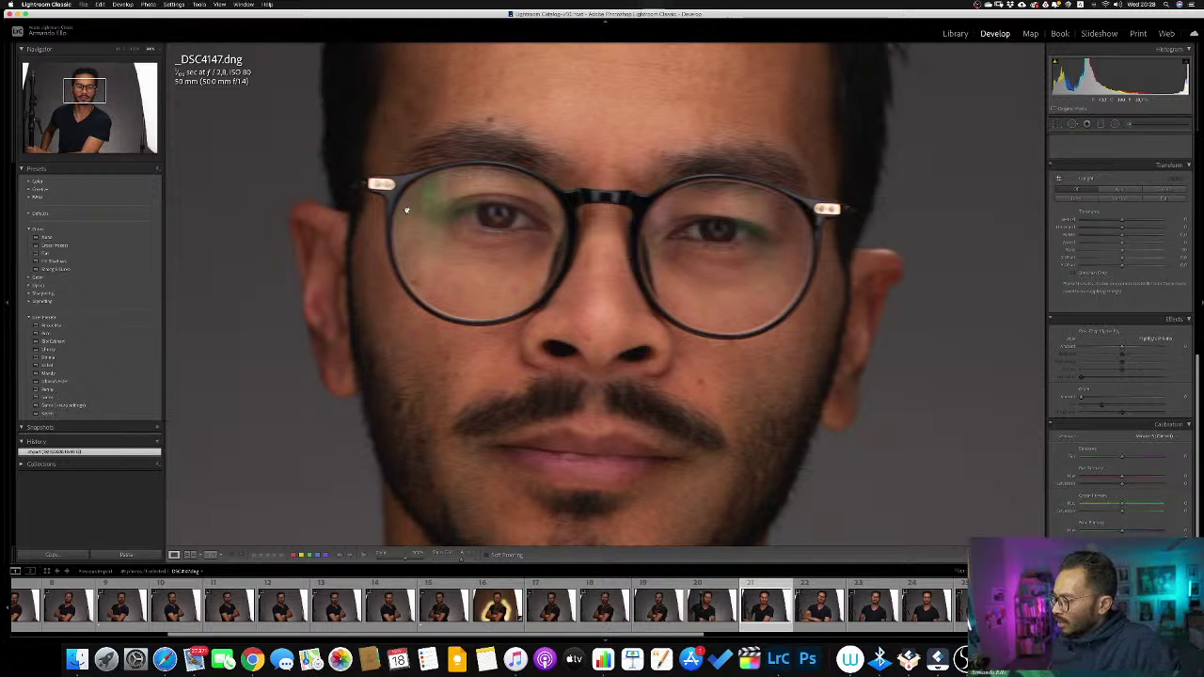
click(822, 592)
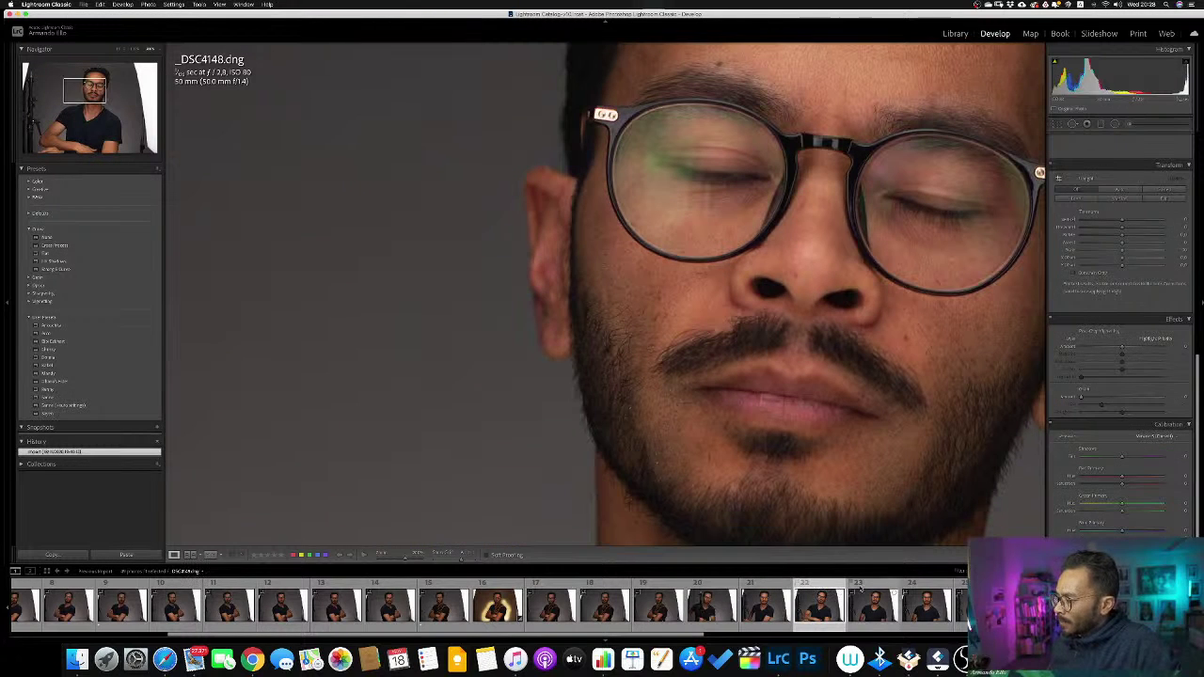
click(859, 590)
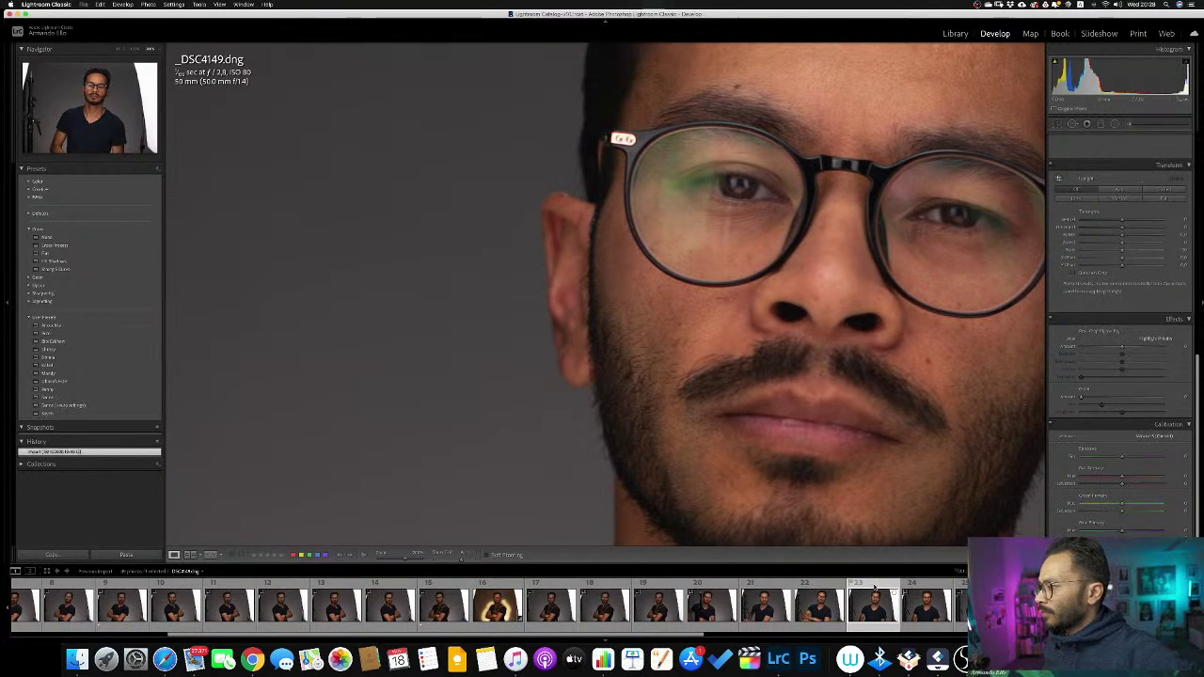
scroll(482, 230, right, 5)
click(546, 230)
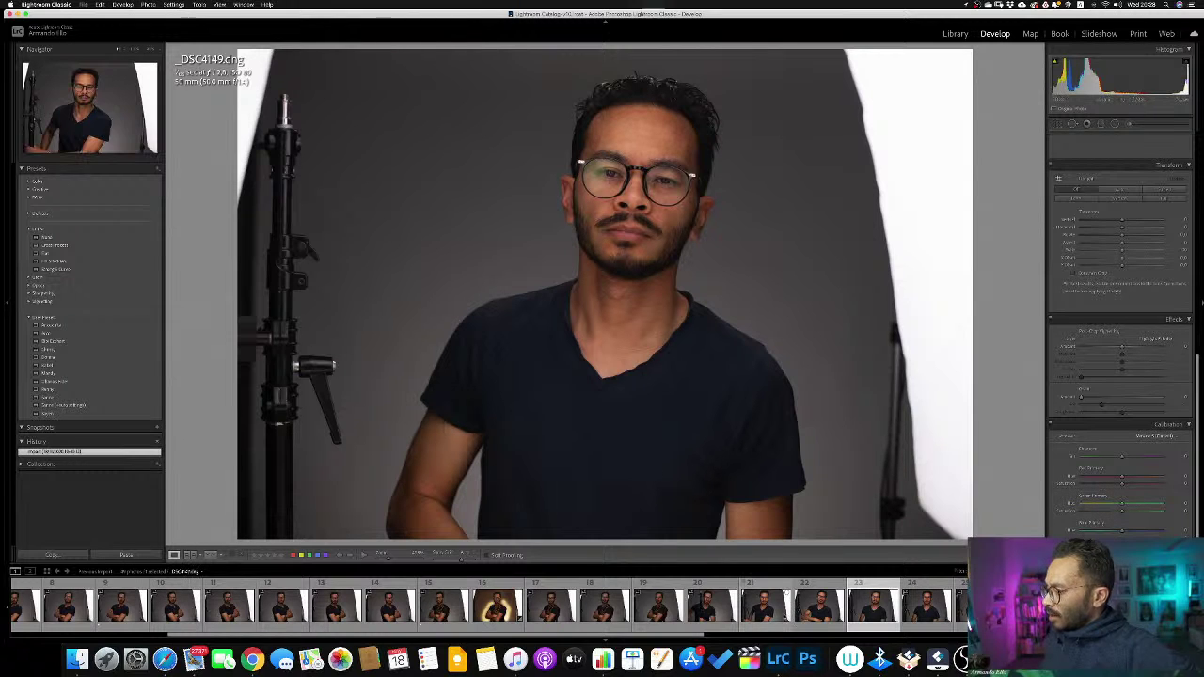
Go to the smiling portrait _DSC4172.dng near the end of the filmstrip and check the face up close.
scroll(777, 613, down, 5)
scroll(777, 614, down, 15)
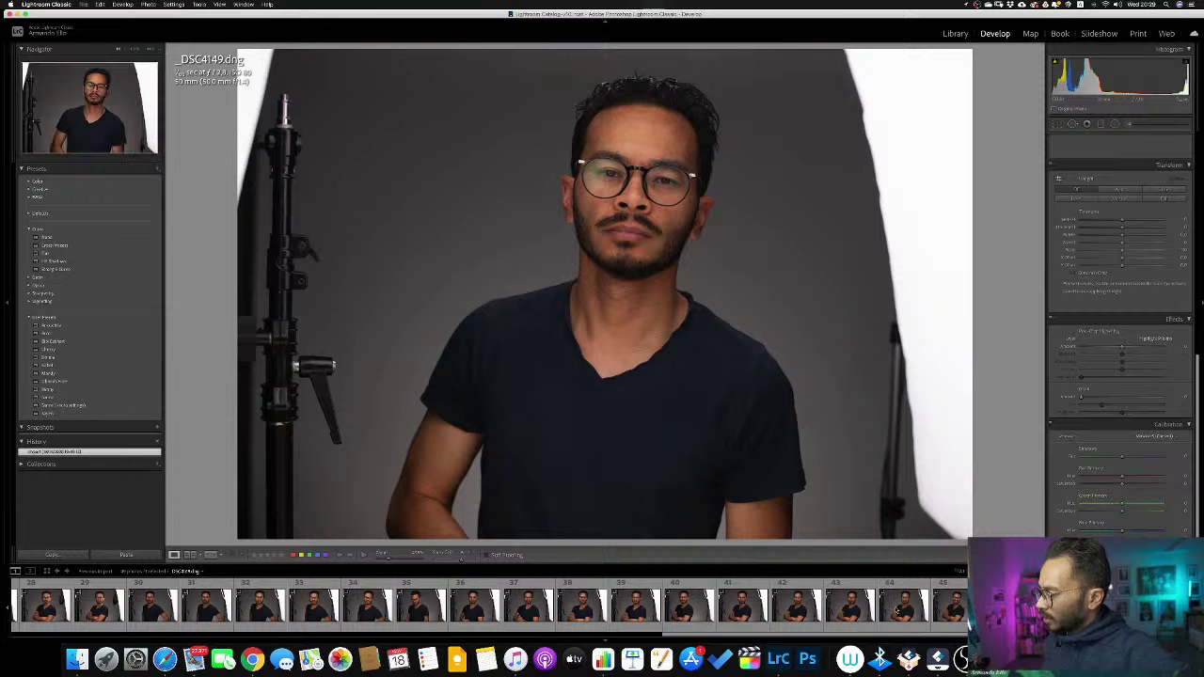
click(950, 607)
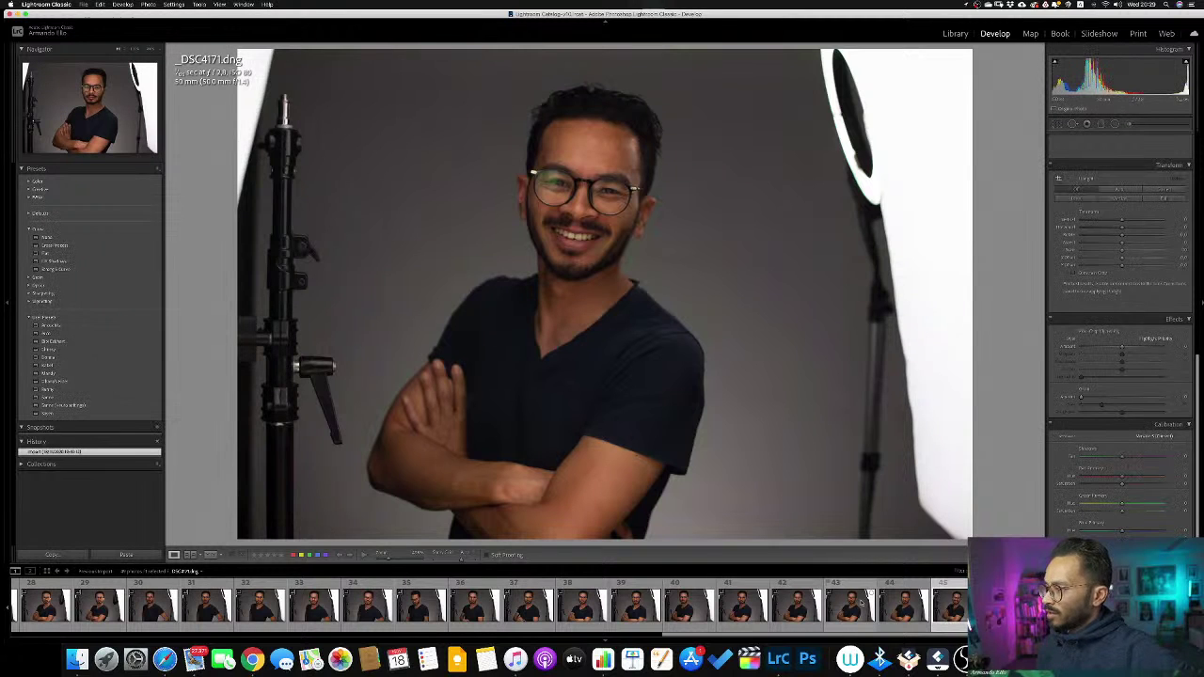
key(Right)
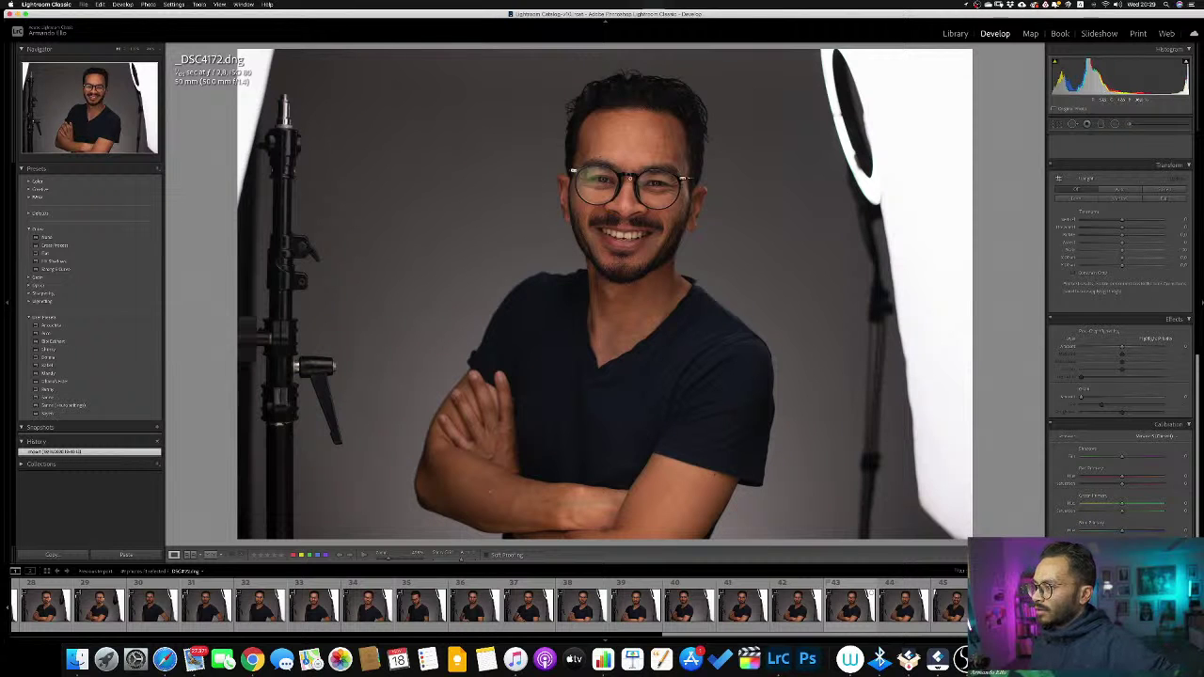
click(629, 174)
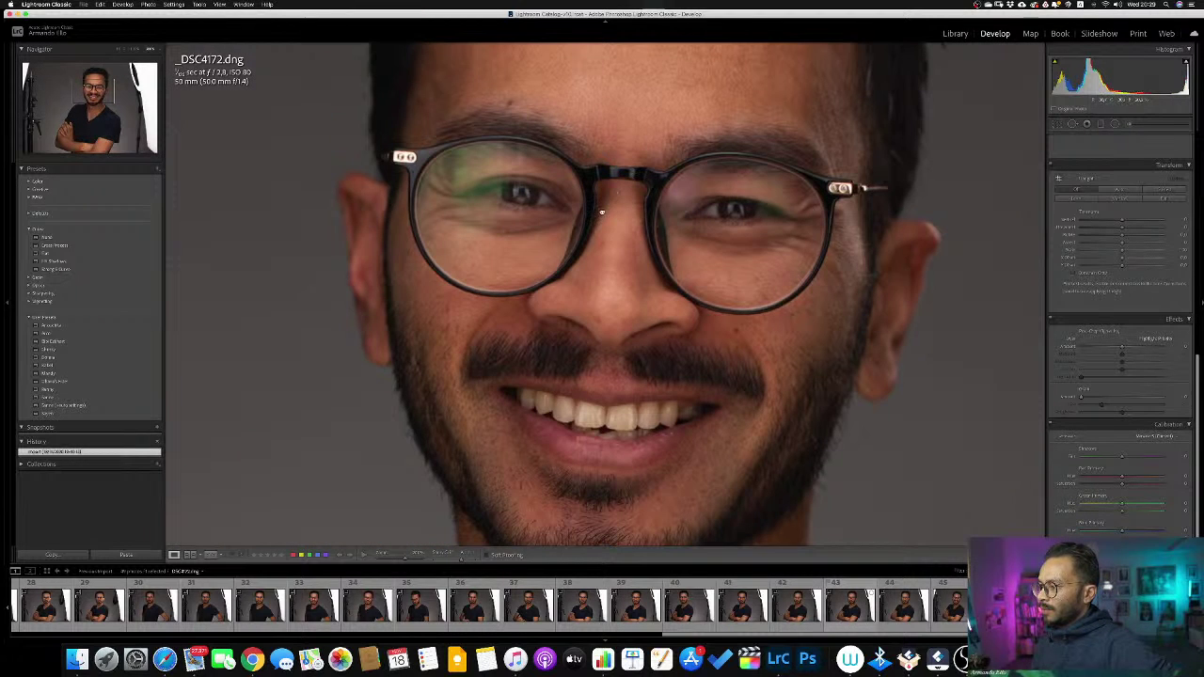
click(602, 212)
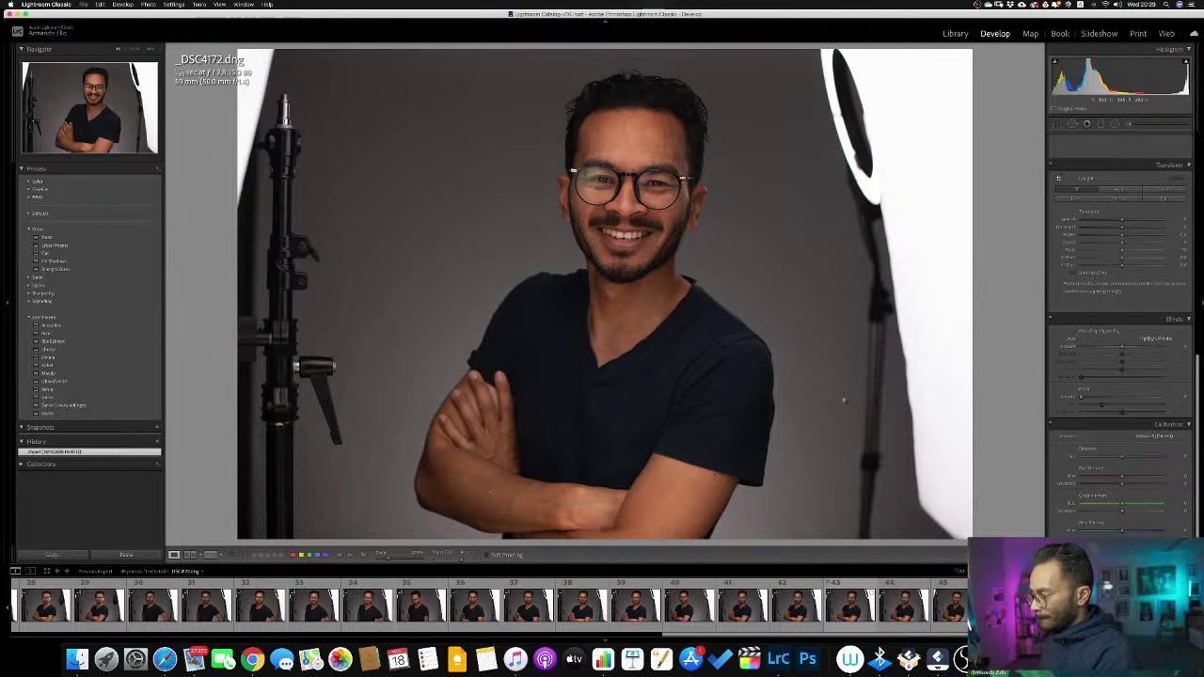
Try the blue colour label on _DSC4172.dng and change it to green.
key(9)
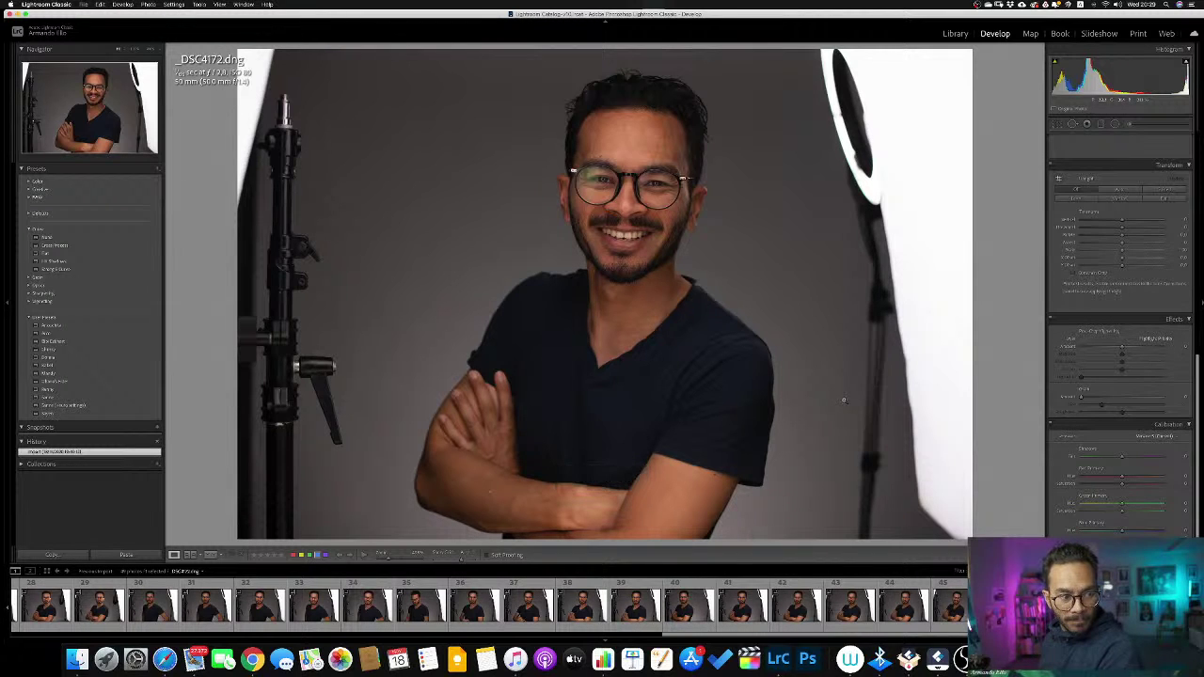
key(8)
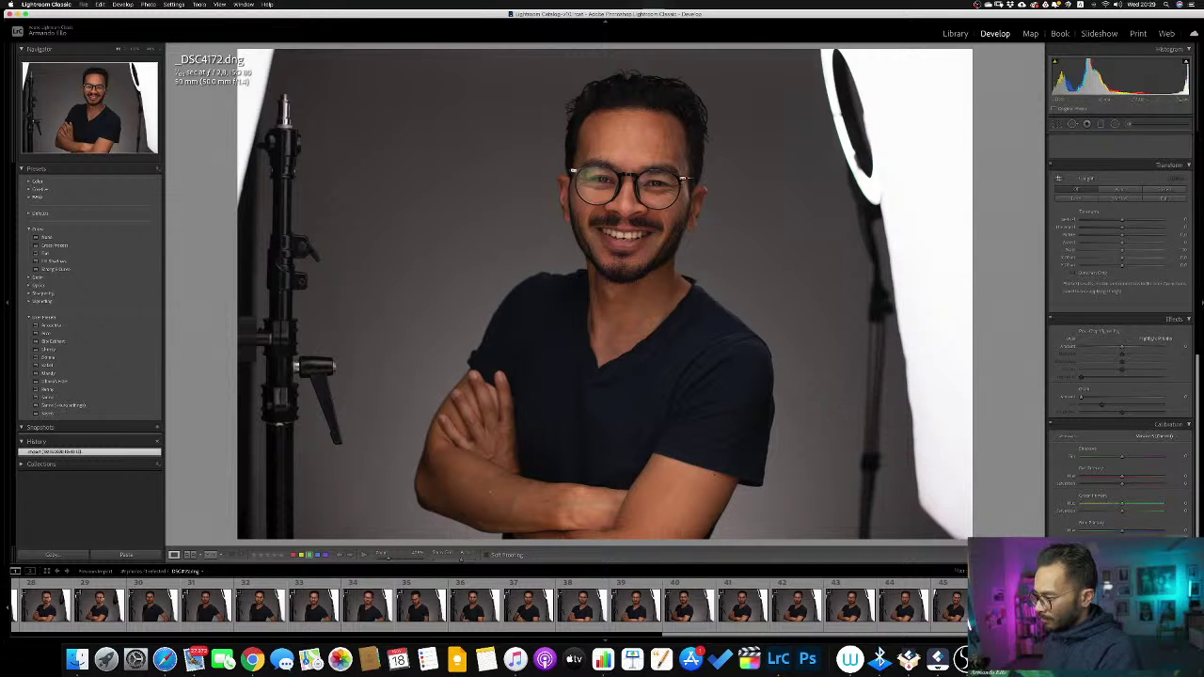
click(963, 628)
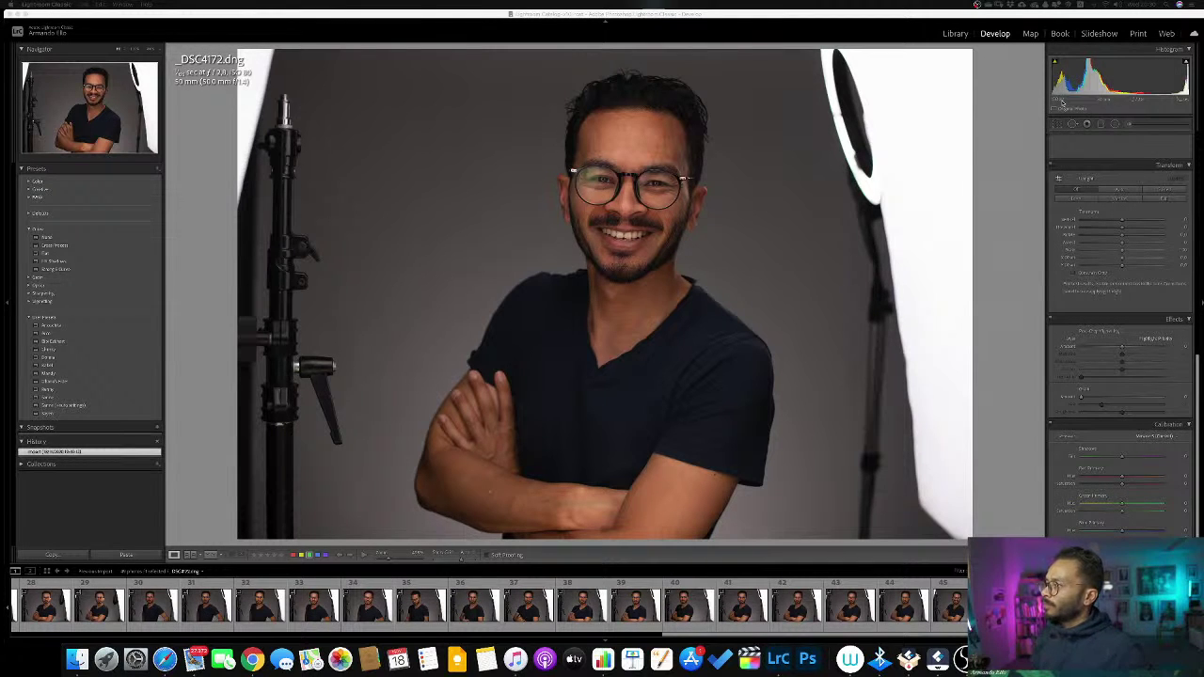
Collapse the Histogram, Transform, Basic, Tone Curve, Lens Corrections, Effects and Calibration sections so only the section names remain.
click(1188, 49)
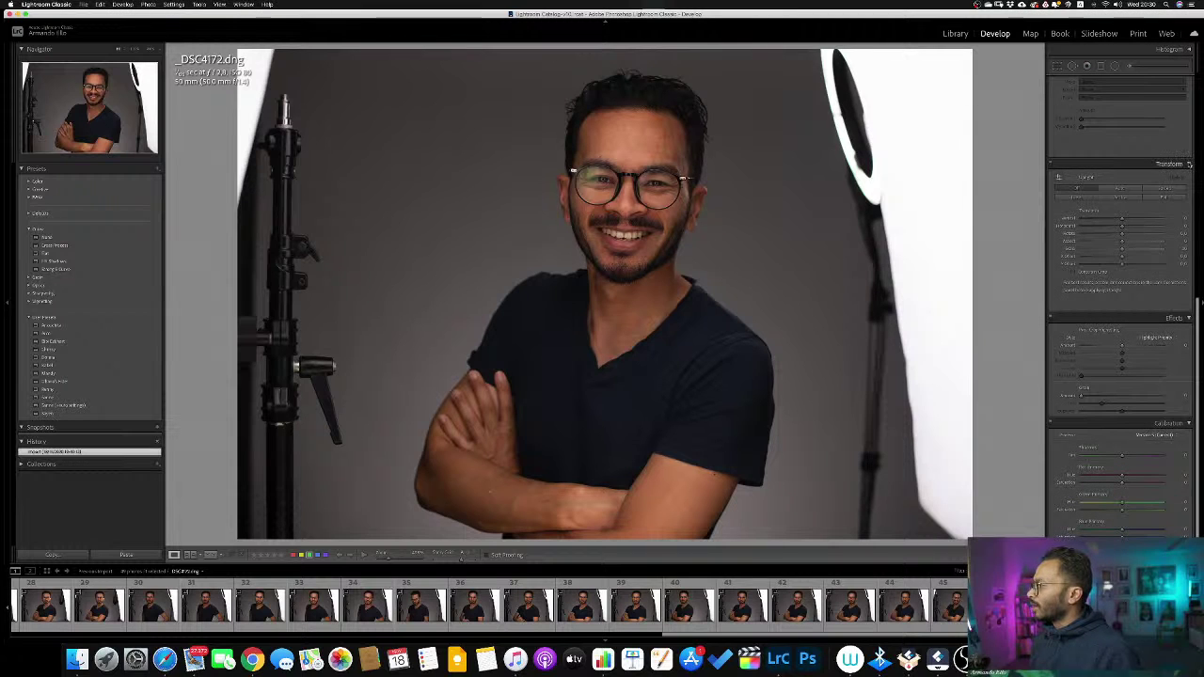
click(1190, 164)
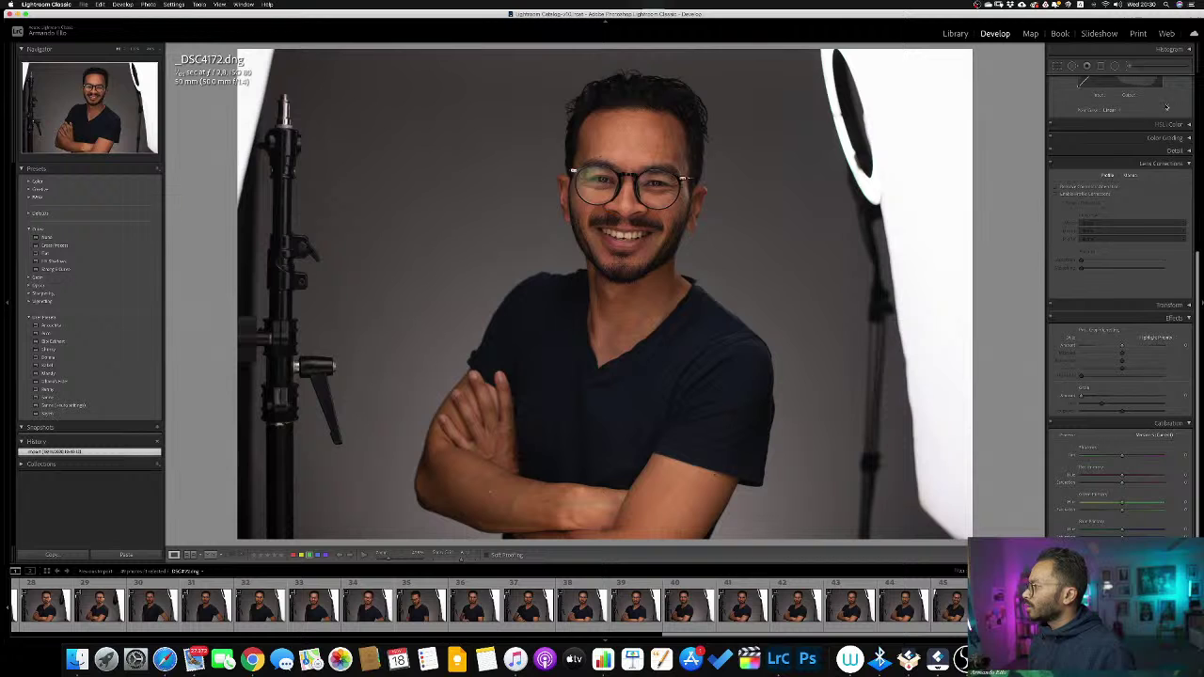
scroll(1185, 122, up, 5)
scroll(1185, 123, up, 5)
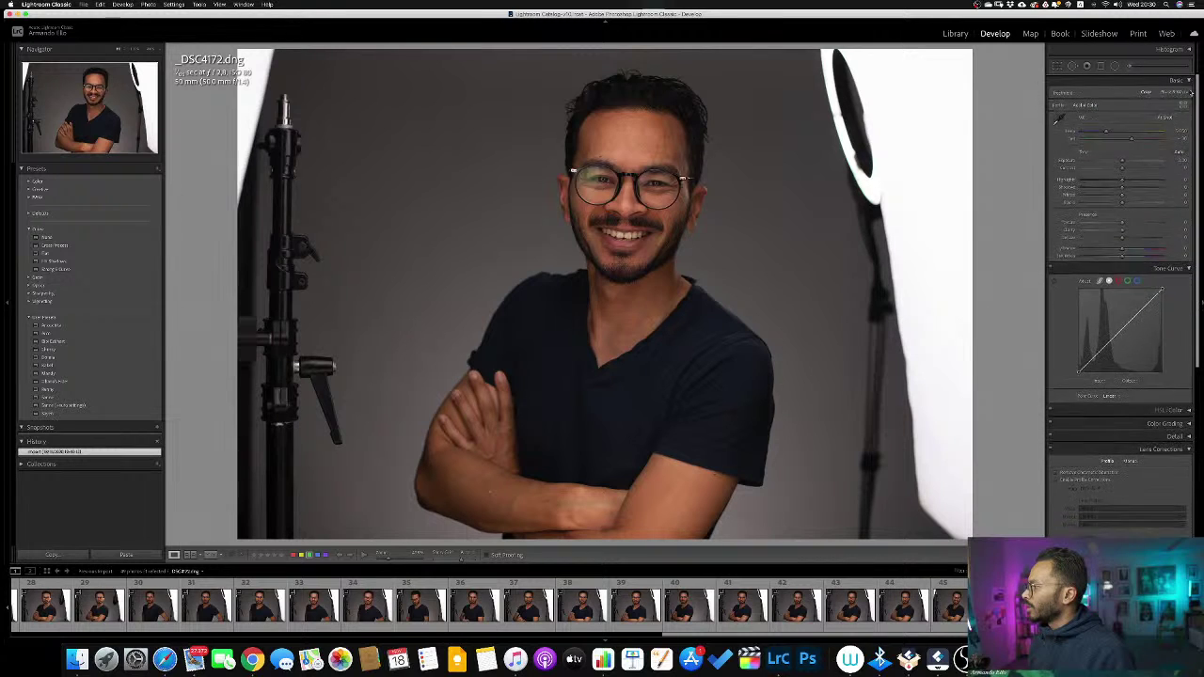
click(1188, 80)
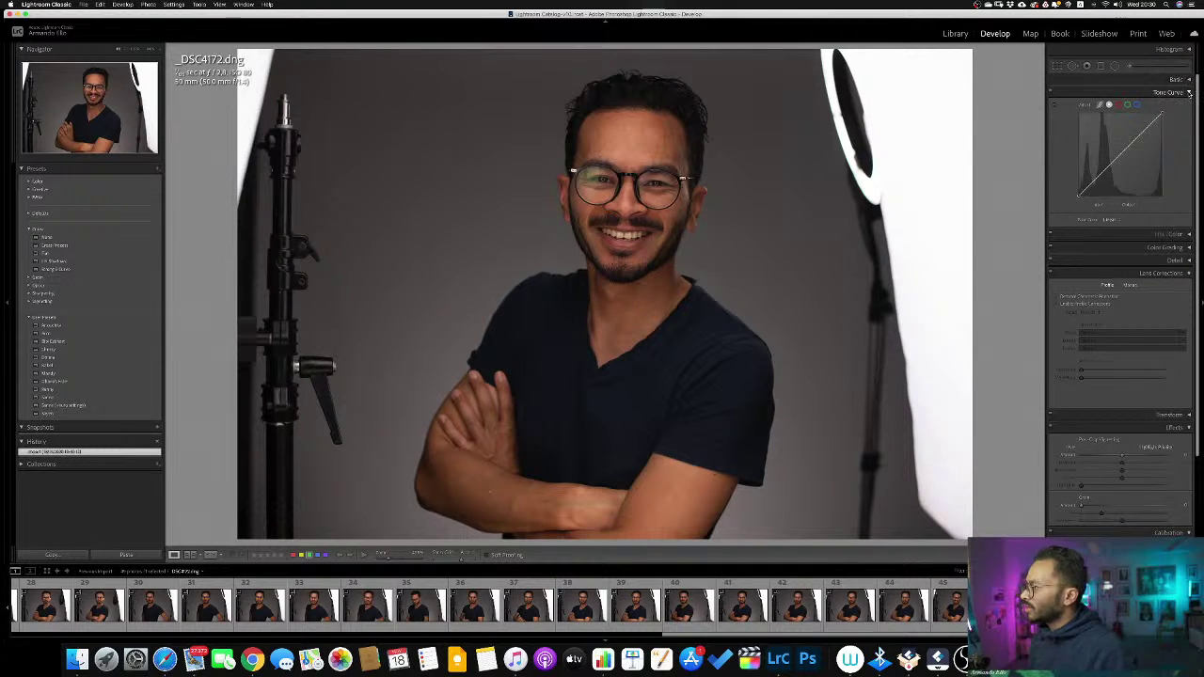
click(1189, 92)
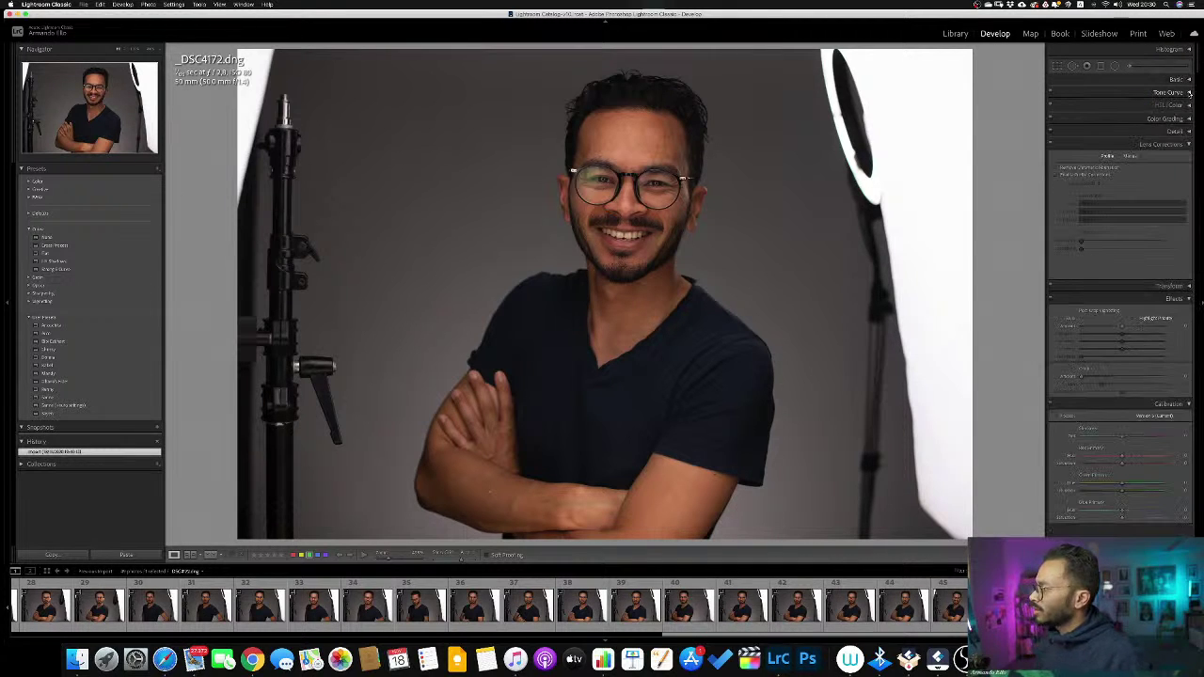
click(1189, 144)
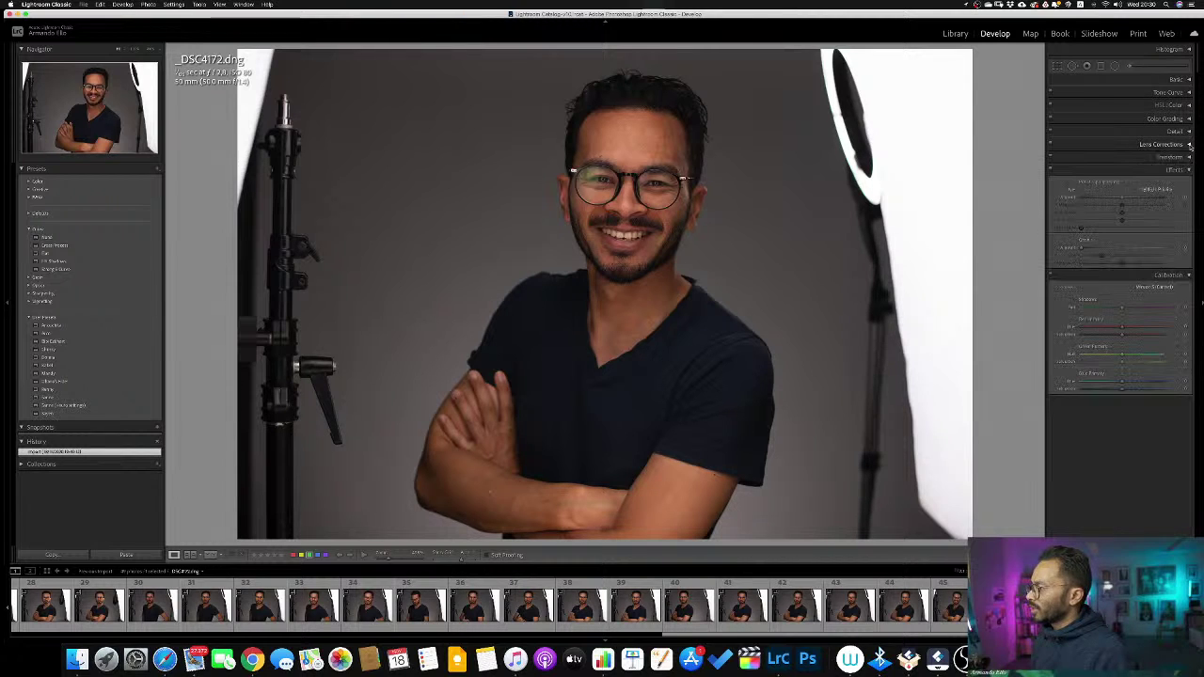
click(1190, 170)
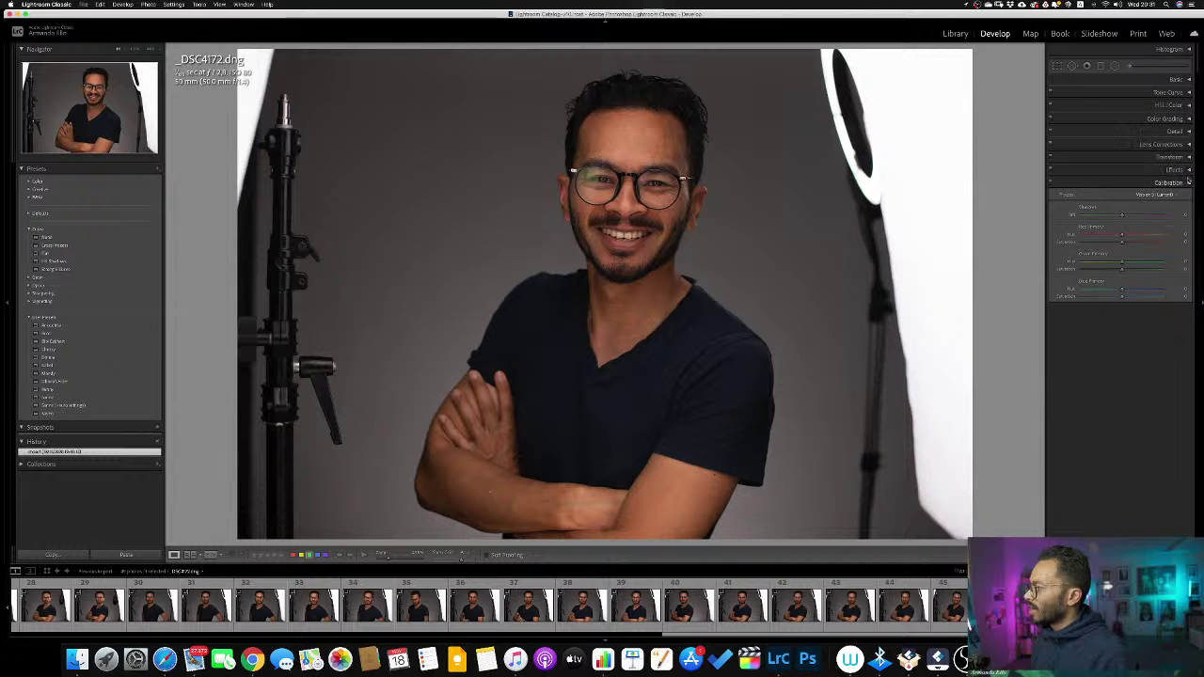
click(1189, 183)
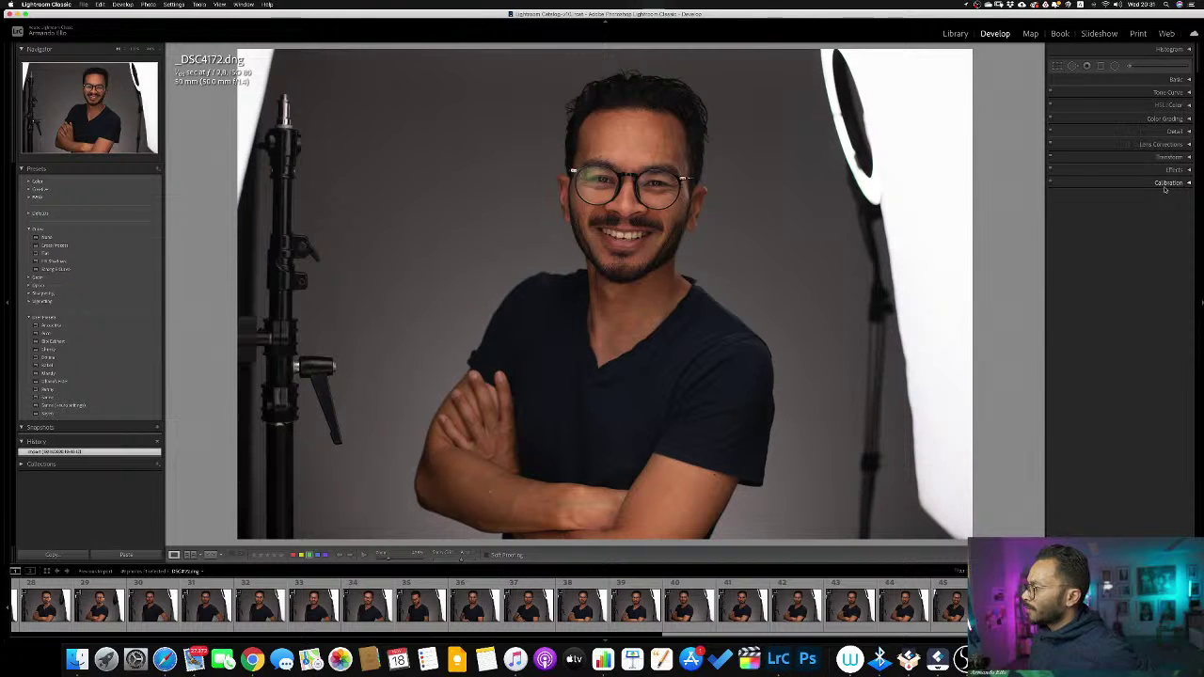
Expand the Basic adjustments and the Histogram, leaving all other adjustment sections collapsed.
click(1190, 80)
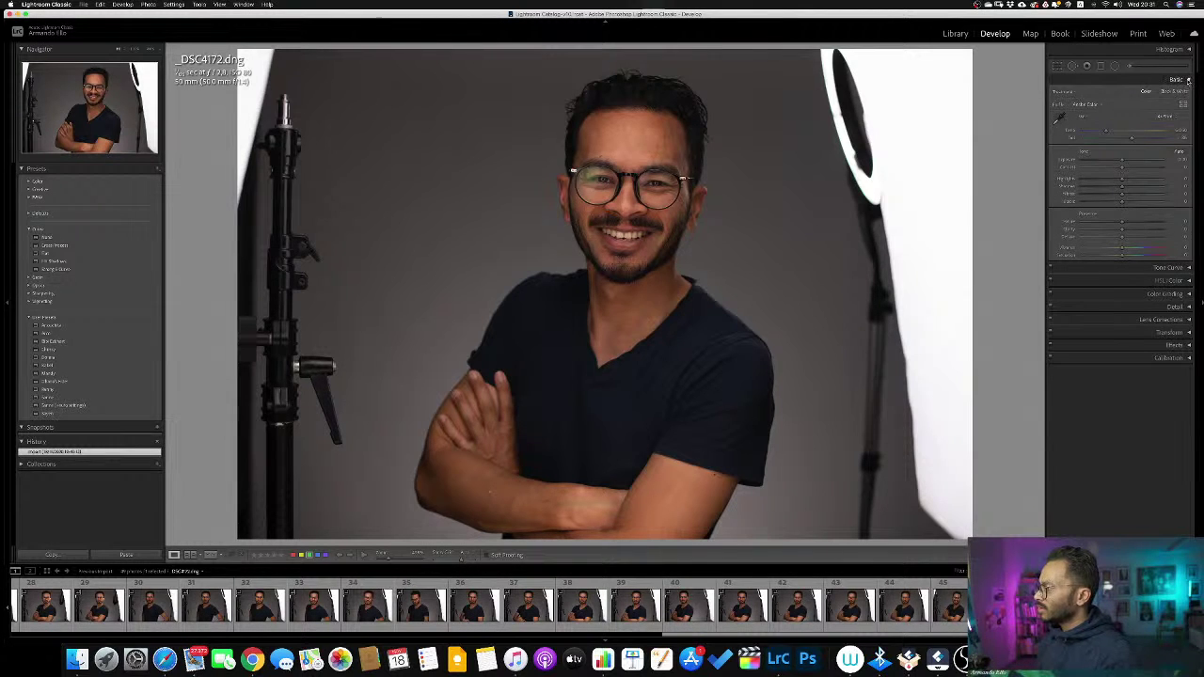
click(1187, 80)
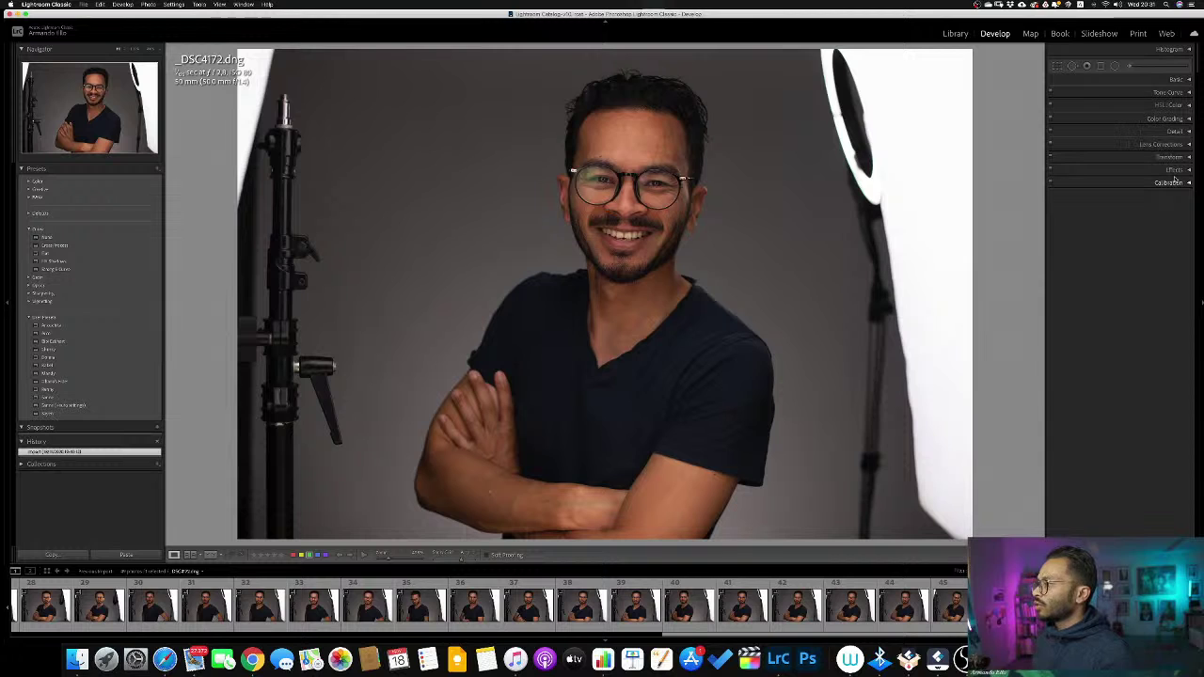
click(1189, 80)
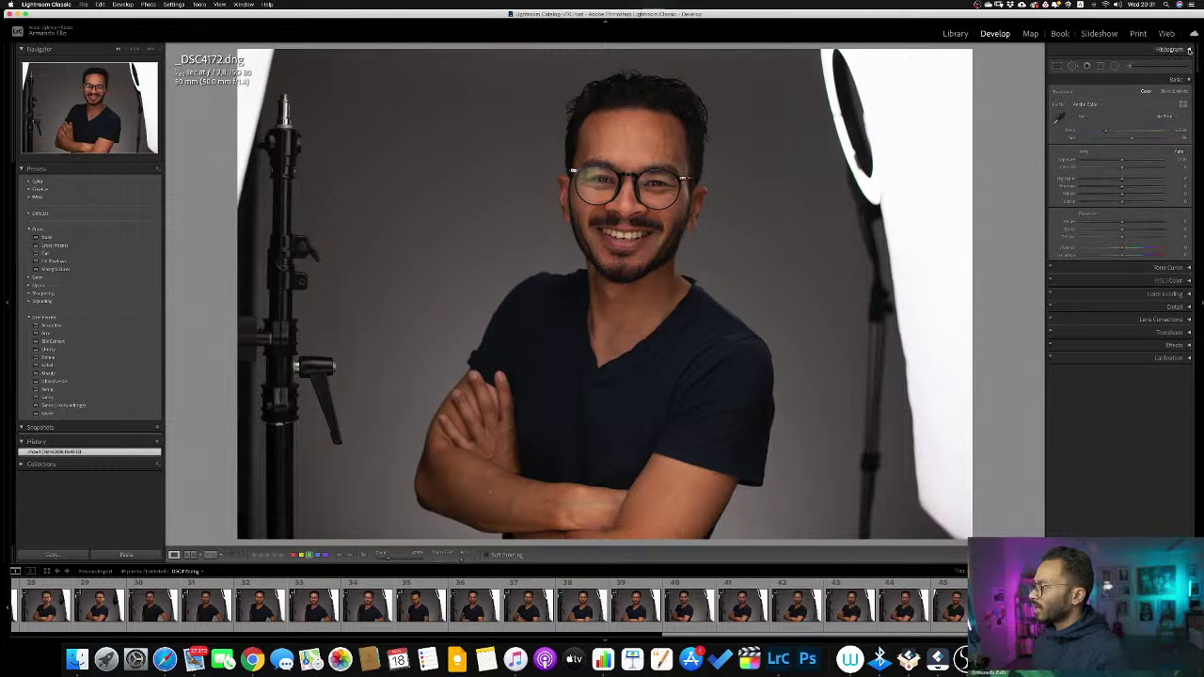
click(1189, 50)
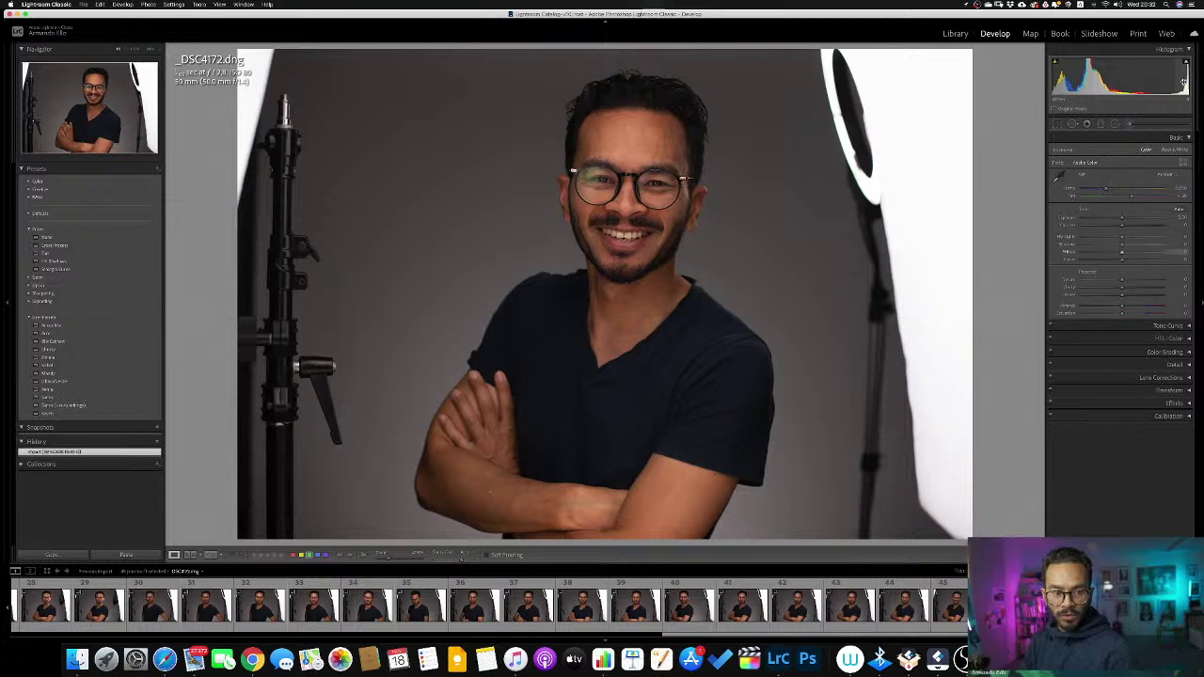
Adjust the exposure of _DSC4172.dng directly on the histogram, raising it to +1.04 and bringing it back down to +0.44.
key(7)
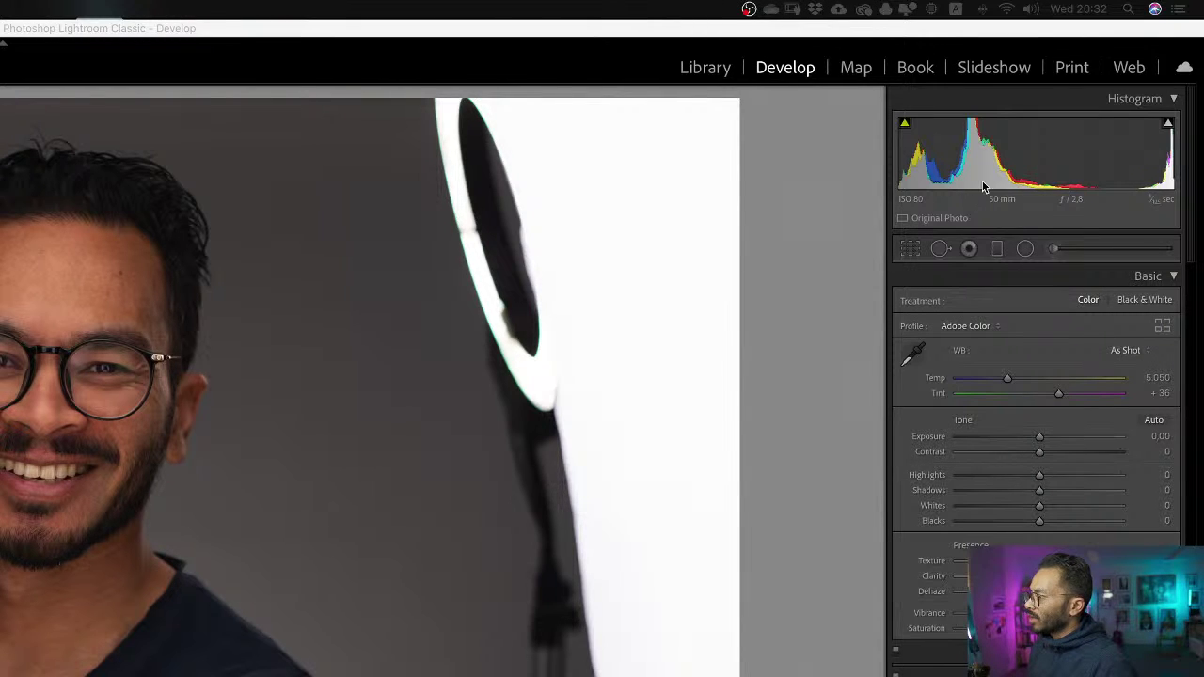
click(913, 167)
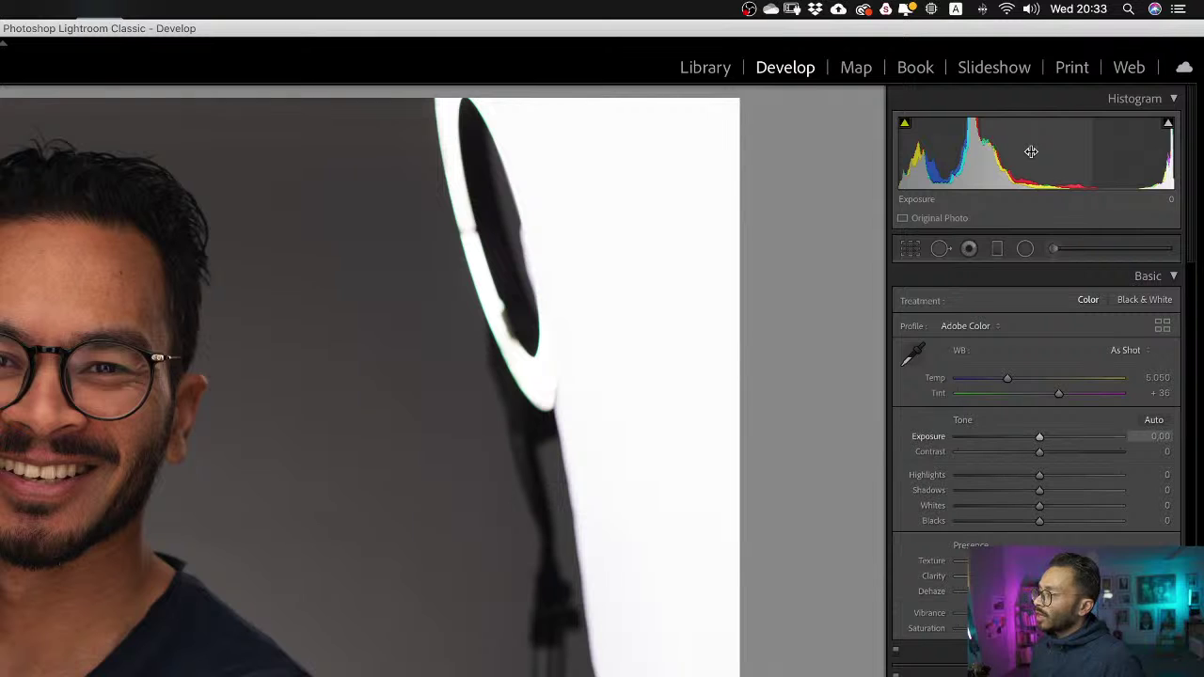
drag(1031, 152, 1117, 152)
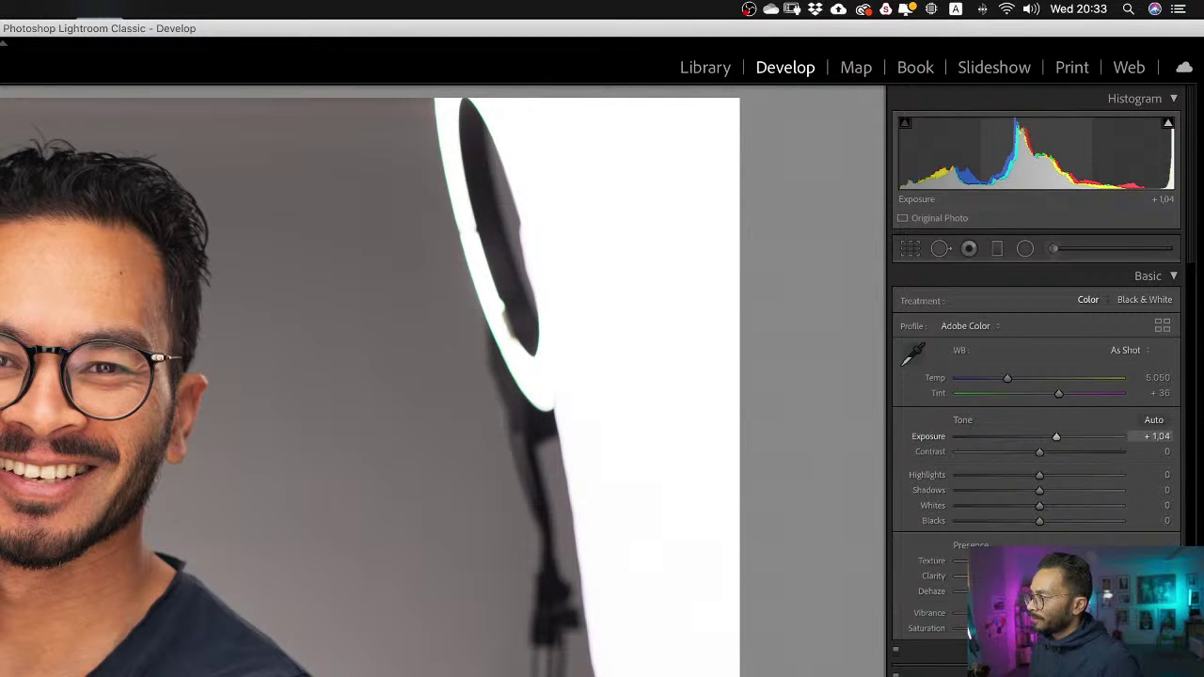
drag(1117, 151, 1032, 157)
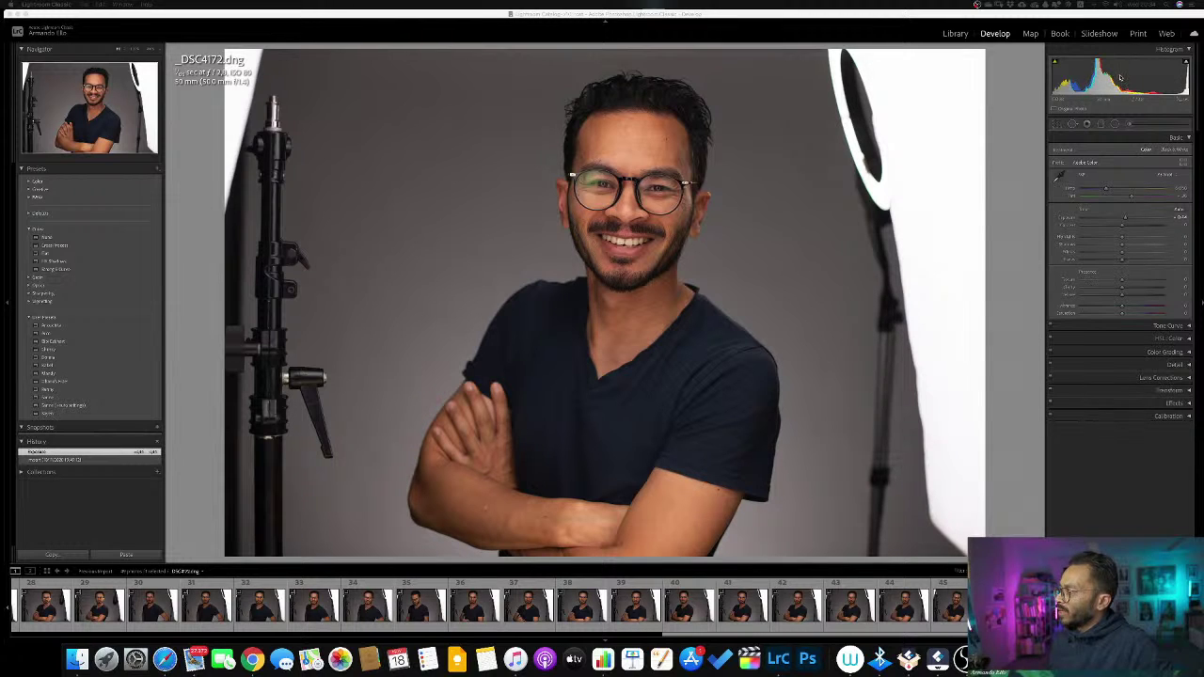
Try exposures of -2.08 and lower while checking the magnified edge of the studio light, ending on a somewhat brighter setting.
drag(1117, 81, 1091, 78)
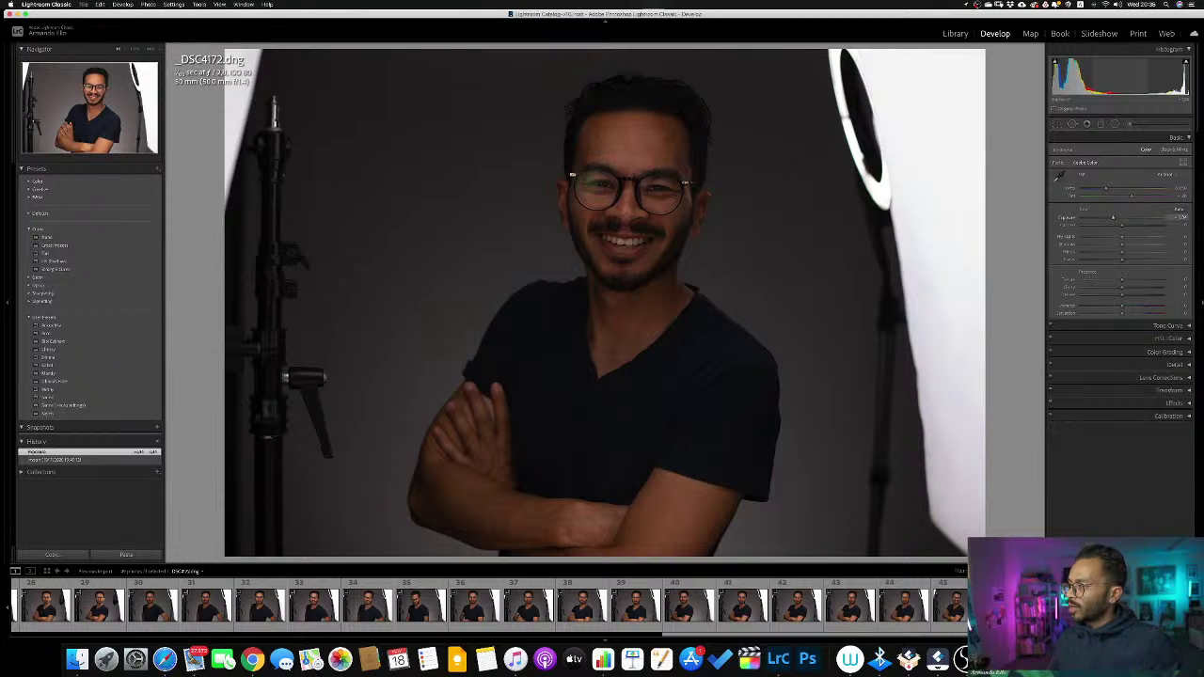
drag(1112, 217, 1104, 217)
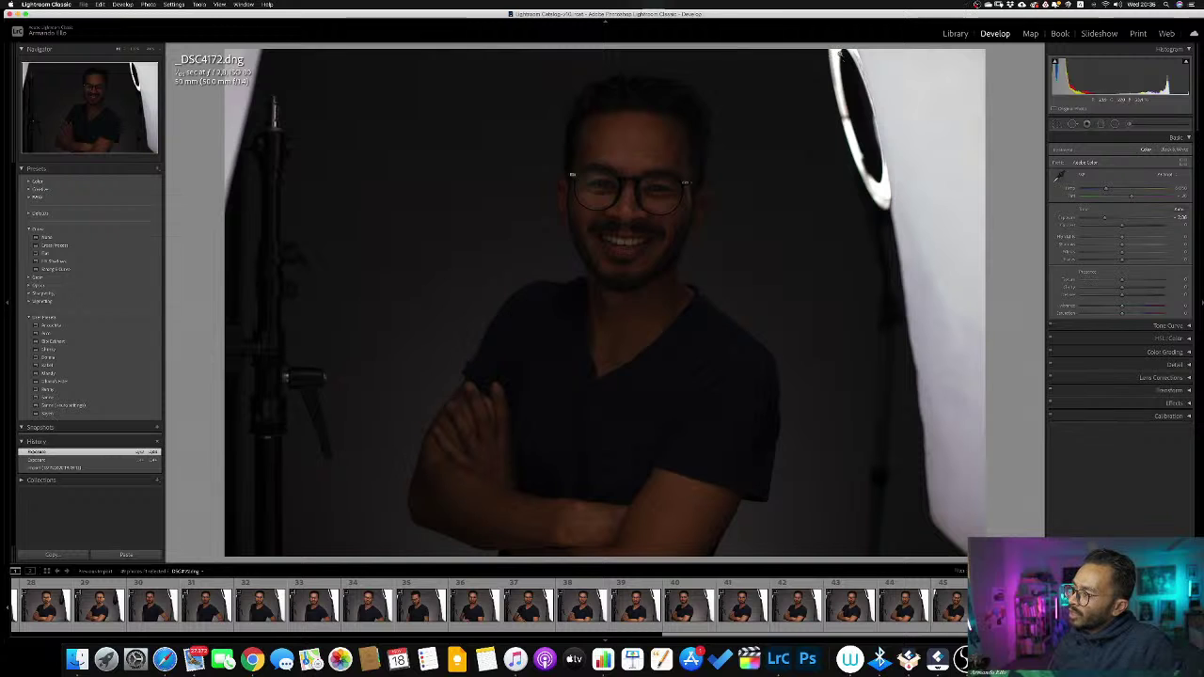
click(836, 56)
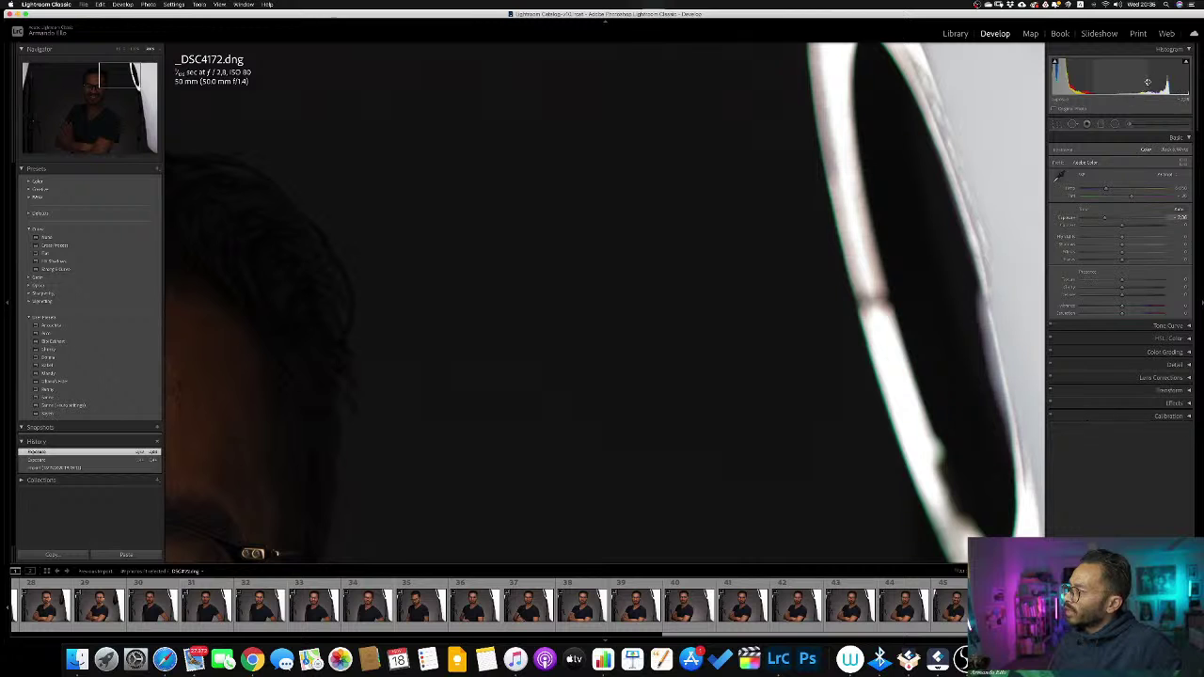
drag(1091, 80, 1065, 80)
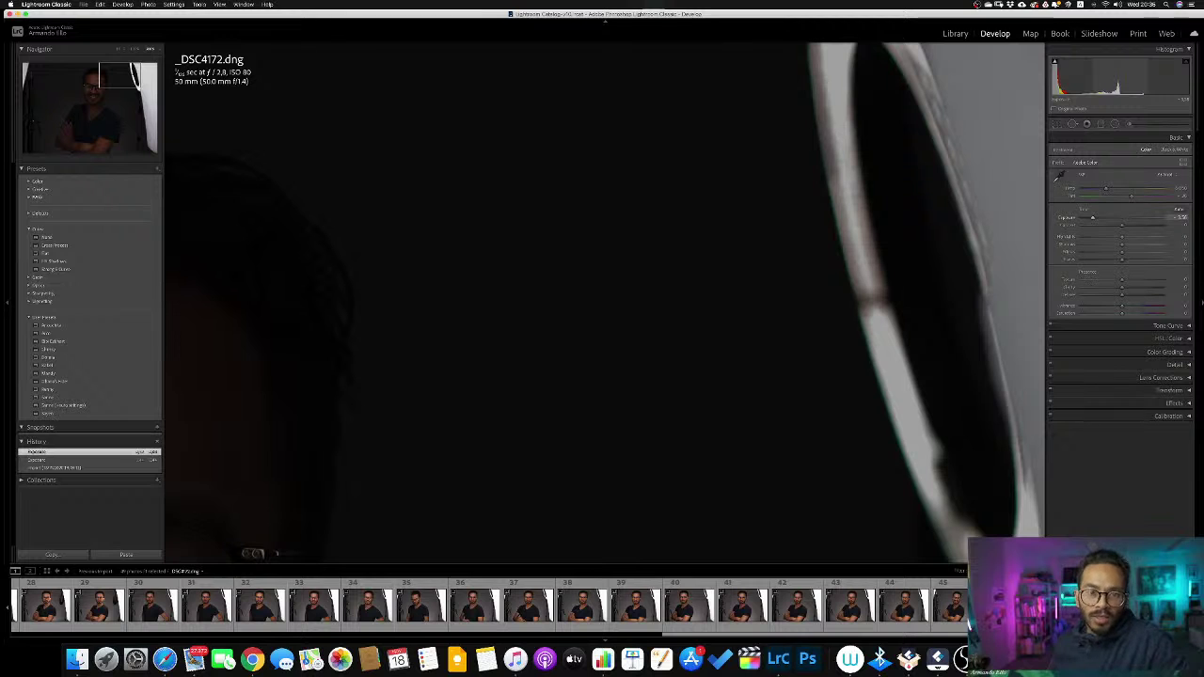
drag(1063, 80, 1173, 87)
click(1173, 52)
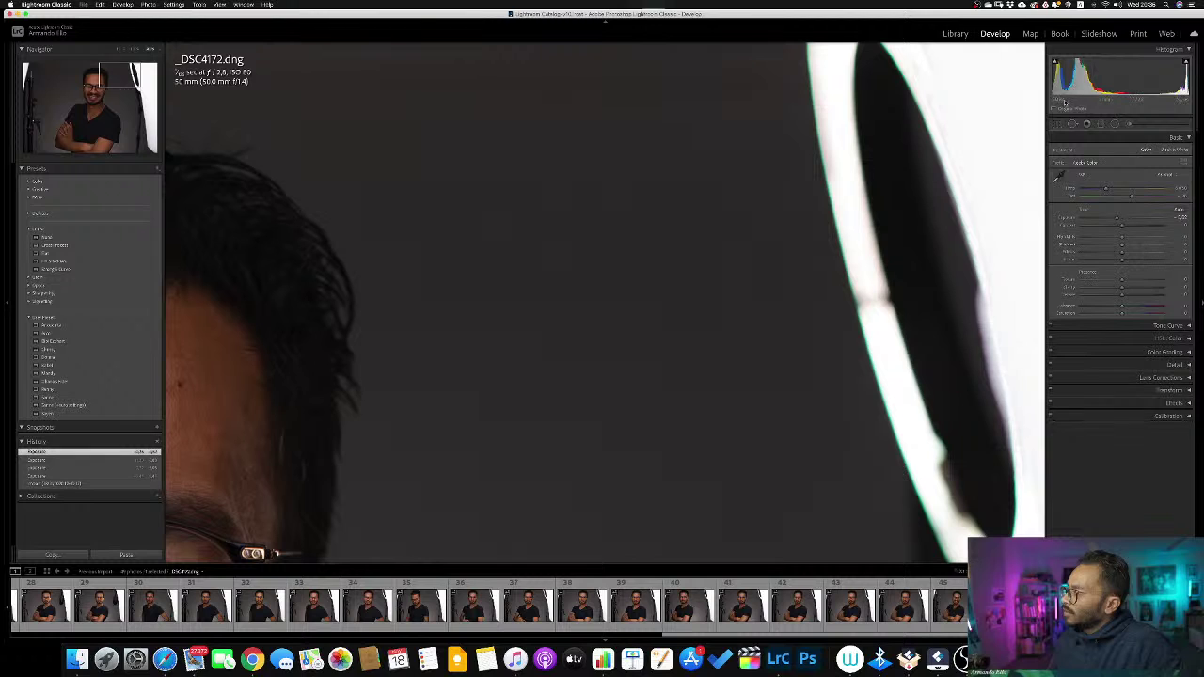
click(1061, 109)
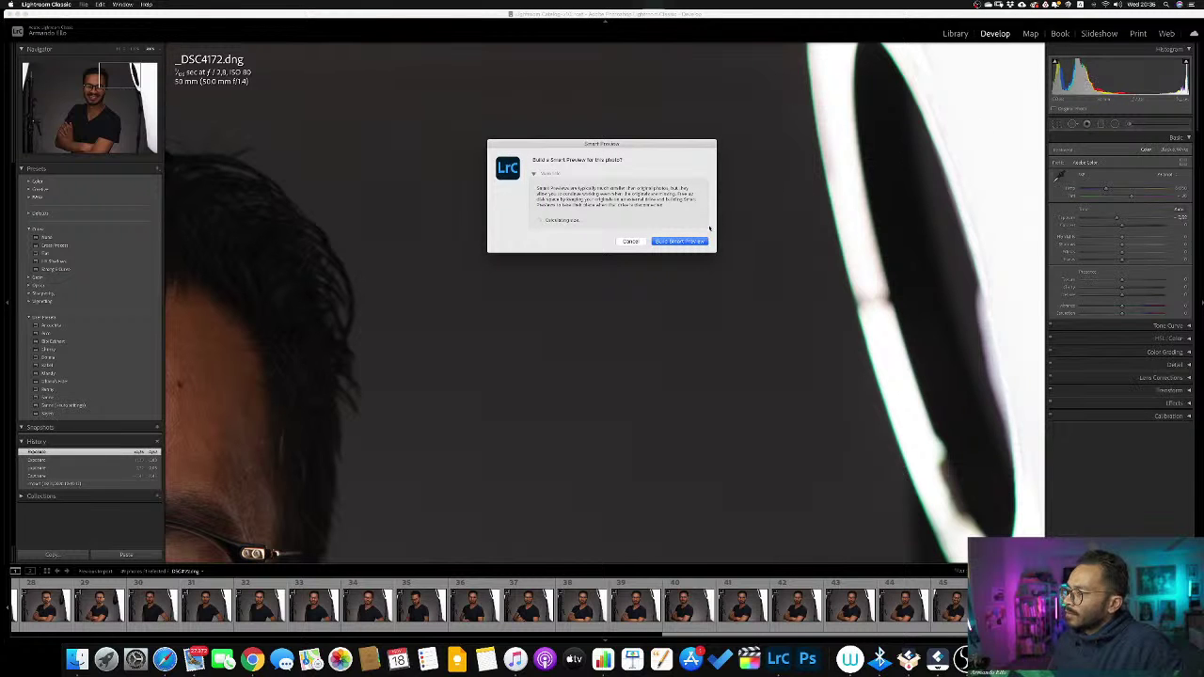
click(628, 242)
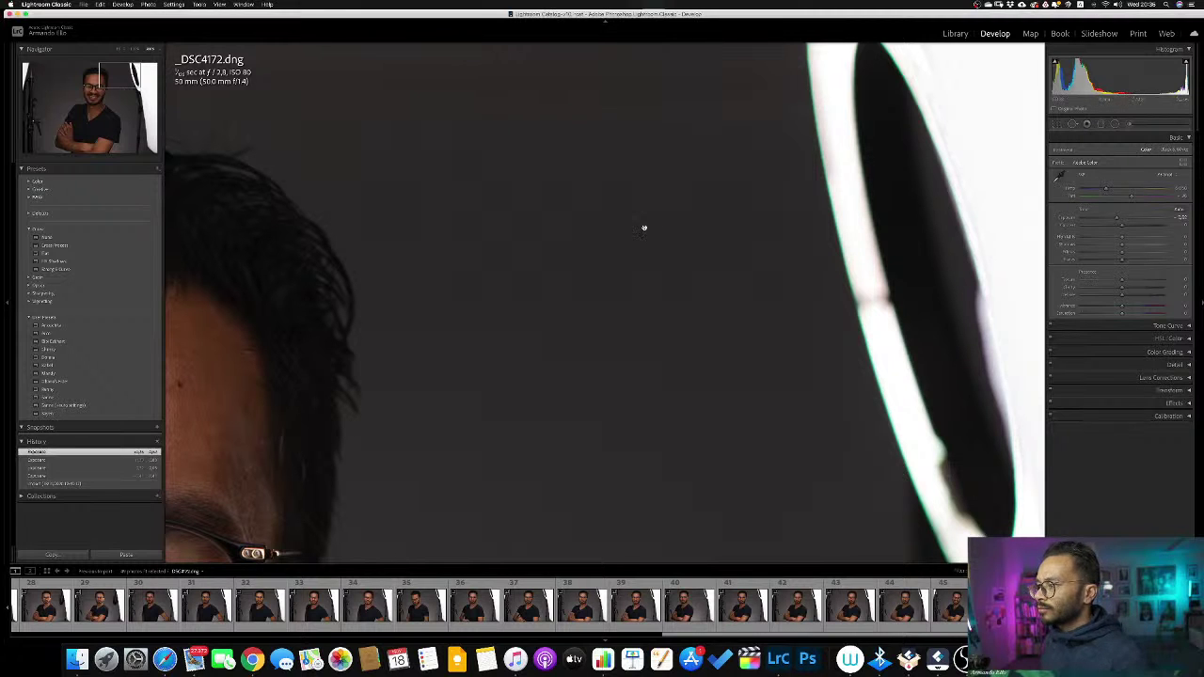
Undo the last three exposure changes and show the whole photo again.
key(super+z)
key(super+z)
key(super+z)
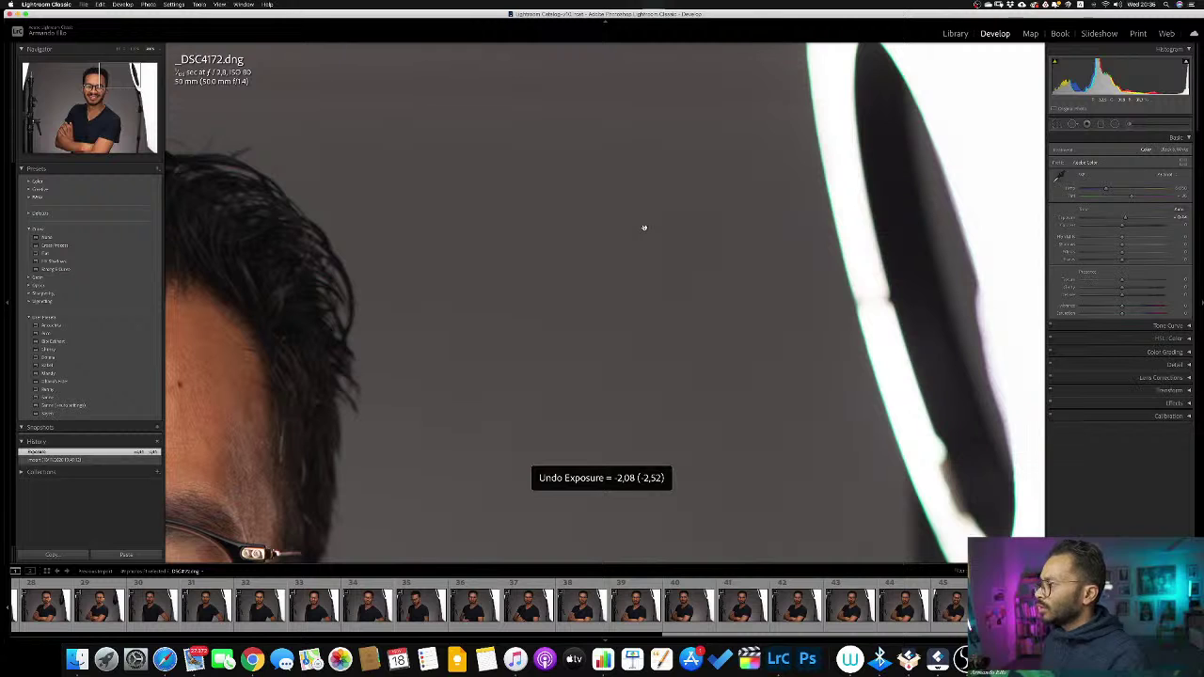
click(601, 246)
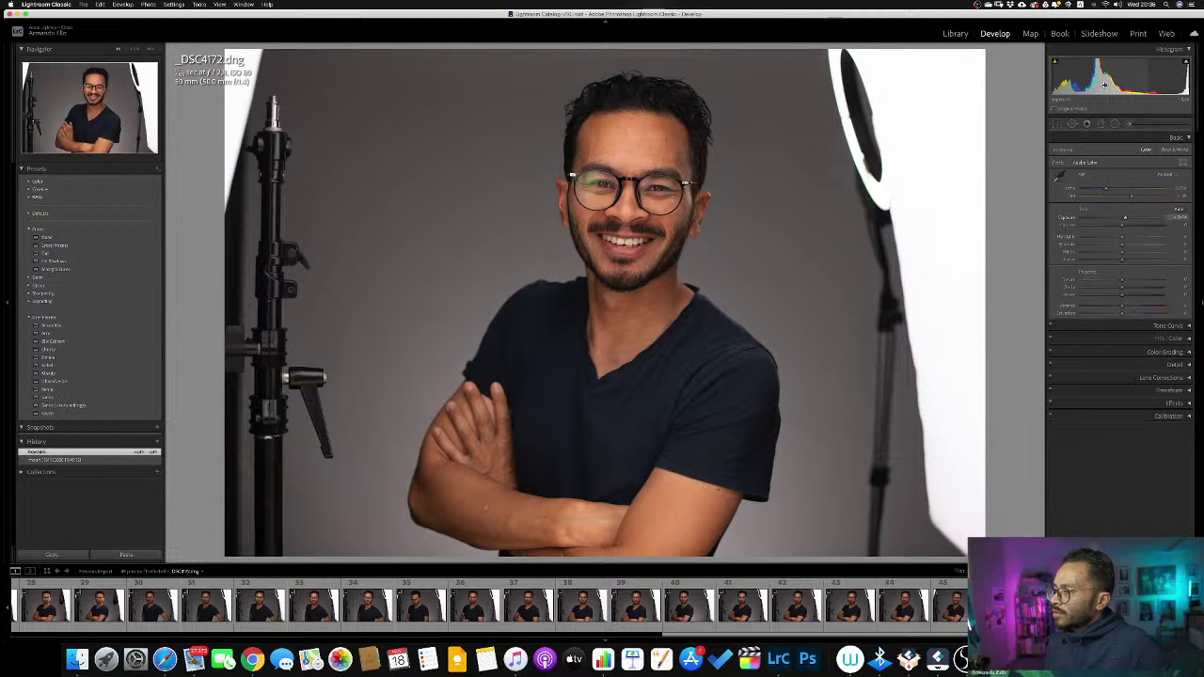
Try a brighter exposure with lifted blacks, reset the blacks to 0 and bring the exposure back down.
drag(1107, 79, 1125, 79)
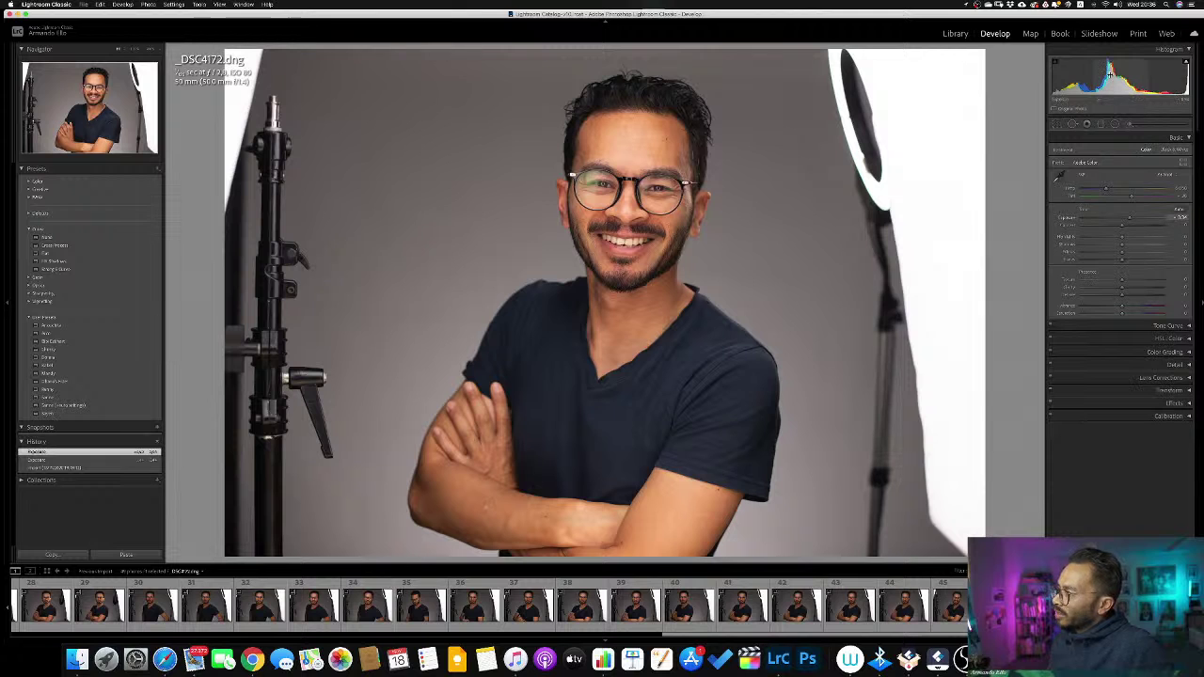
drag(1091, 76, 1060, 74)
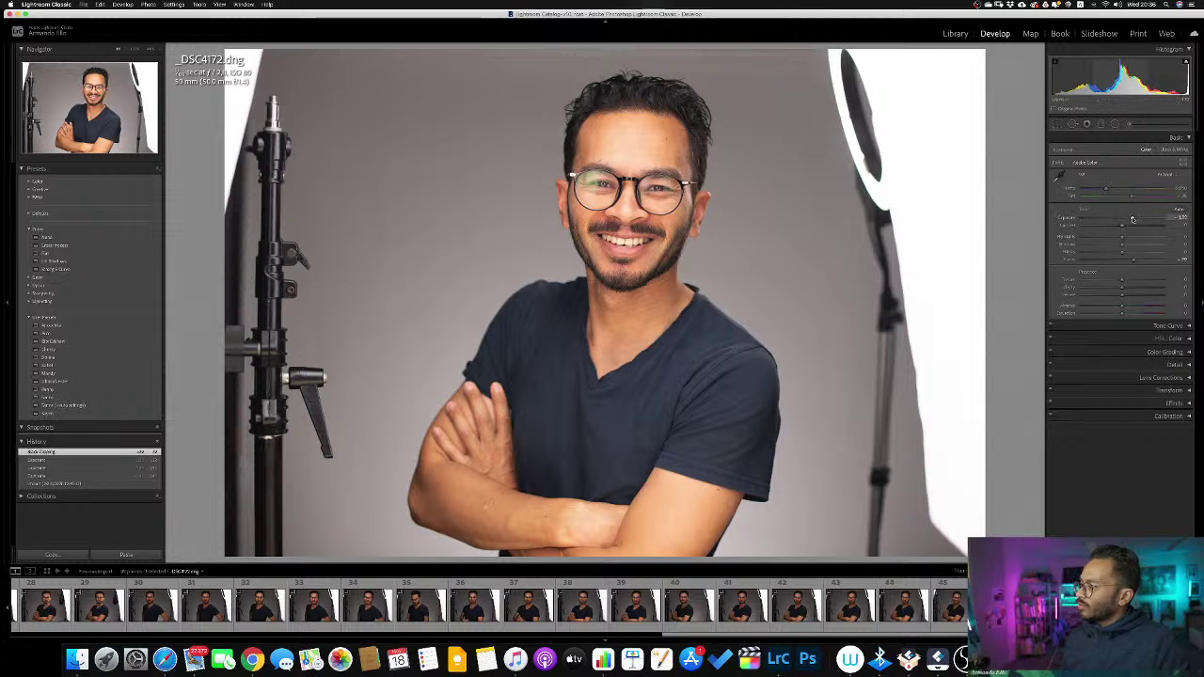
mouse_move(1130, 219)
mouse_down()
mouse_move(1115, 219)
mouse_move(1131, 219)
mouse_up()
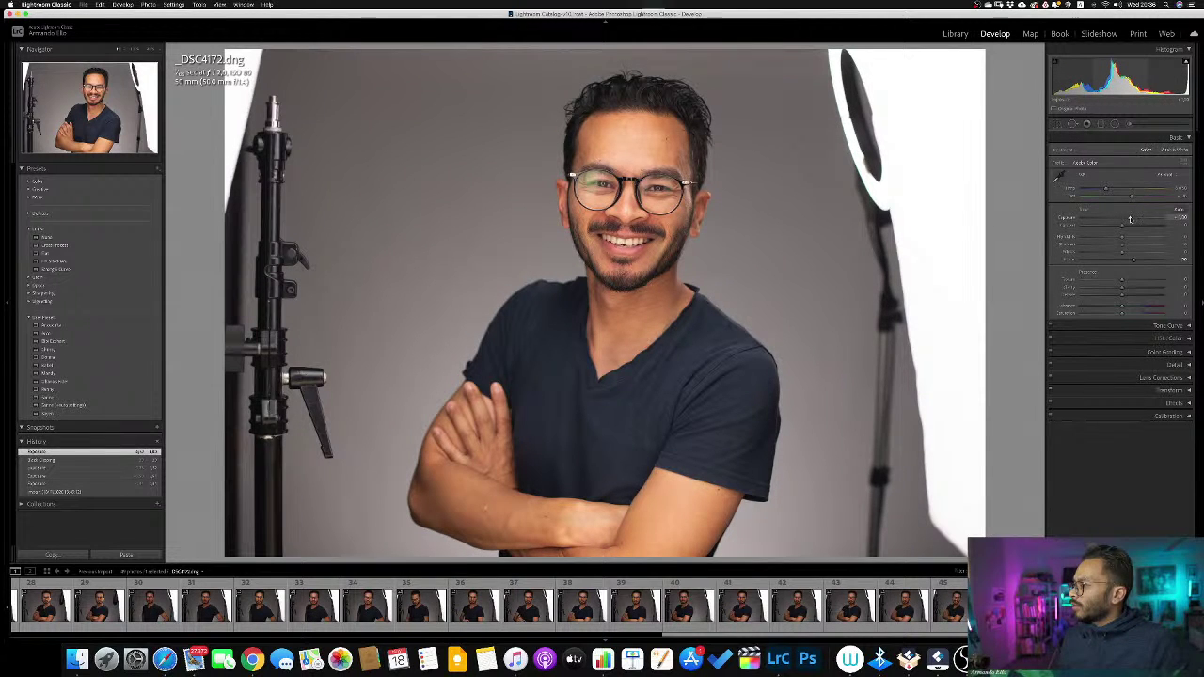
double_click(1073, 262)
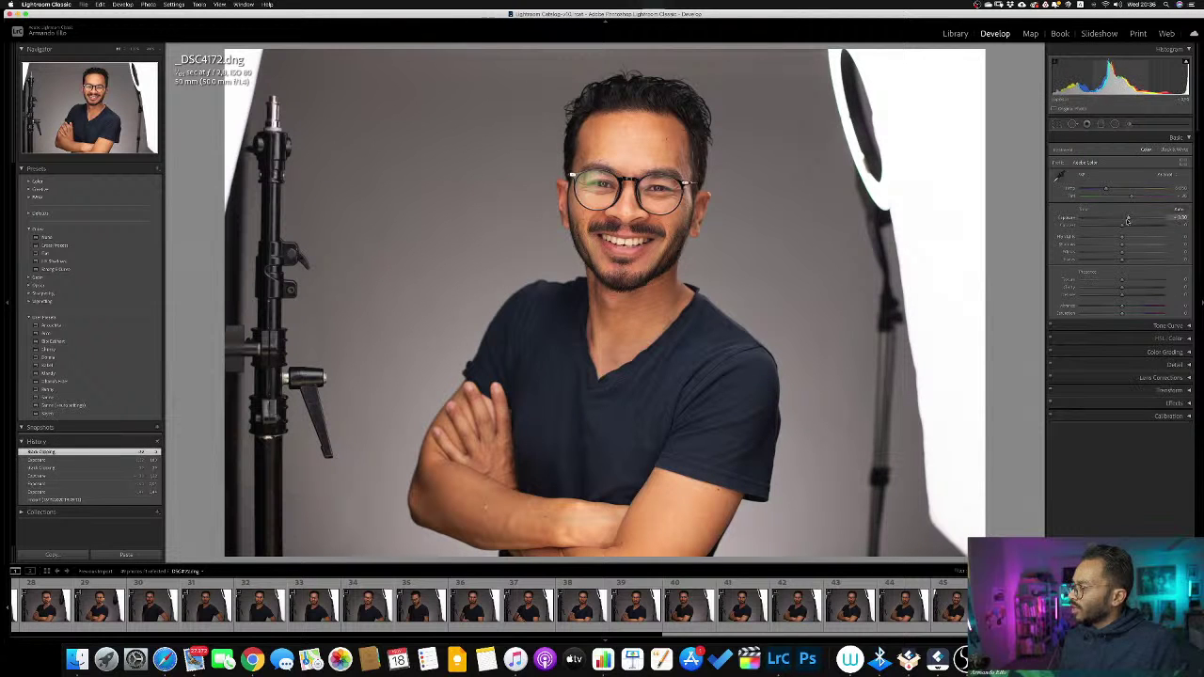
drag(1128, 220, 1125, 220)
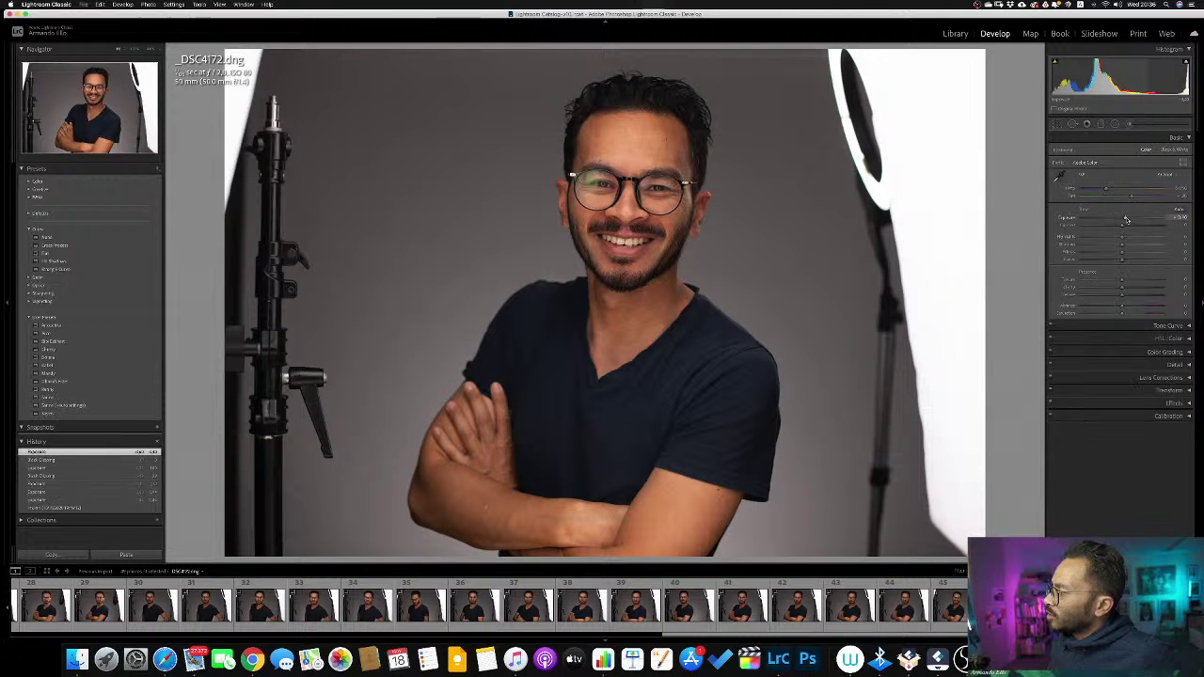
Raise the exposure in stages until the face and the grey background are heavily overexposed.
drag(1126, 219, 1135, 217)
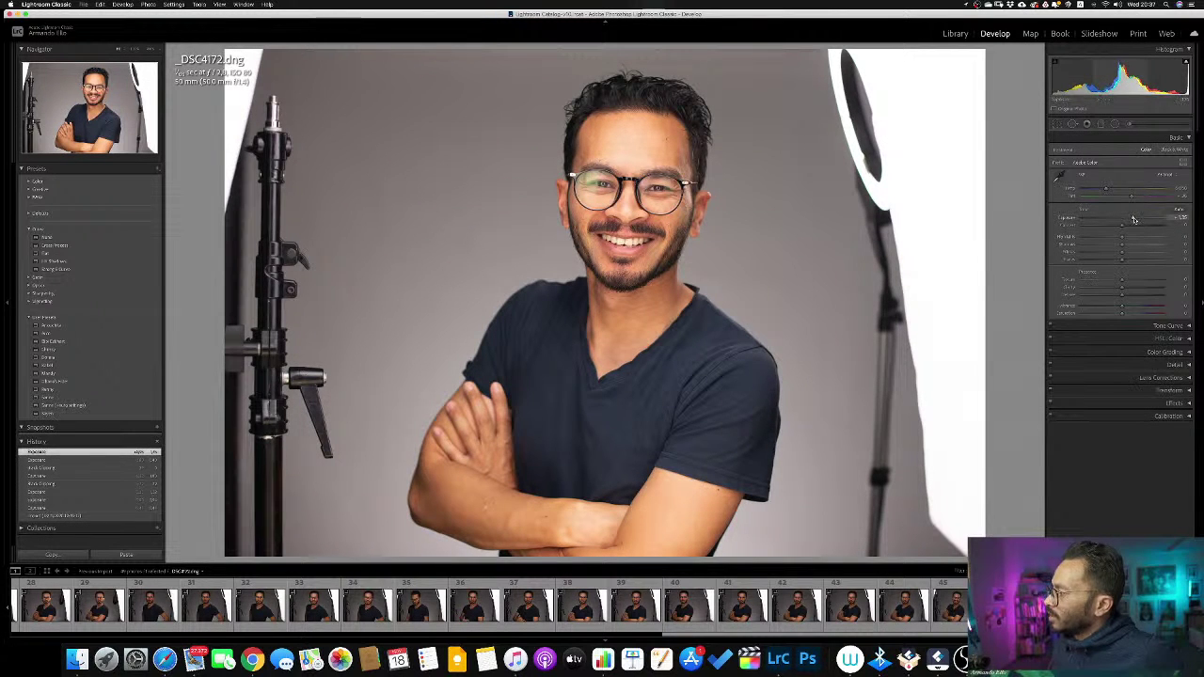
drag(1133, 219, 1131, 220)
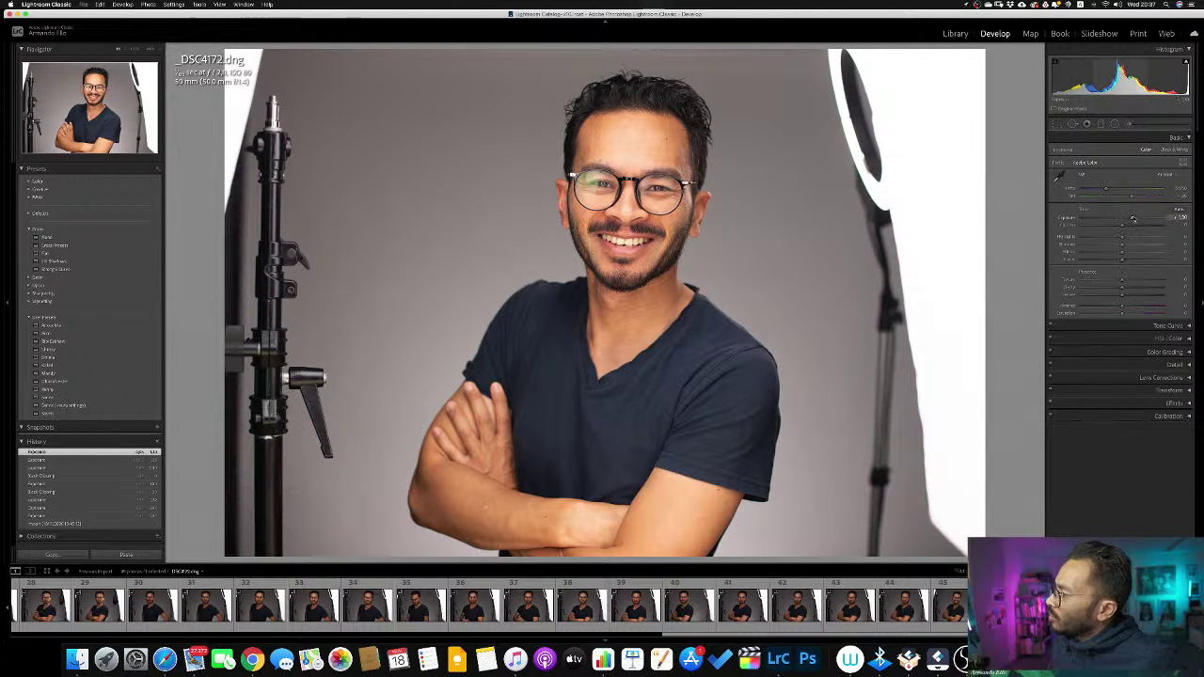
drag(1133, 219, 1140, 218)
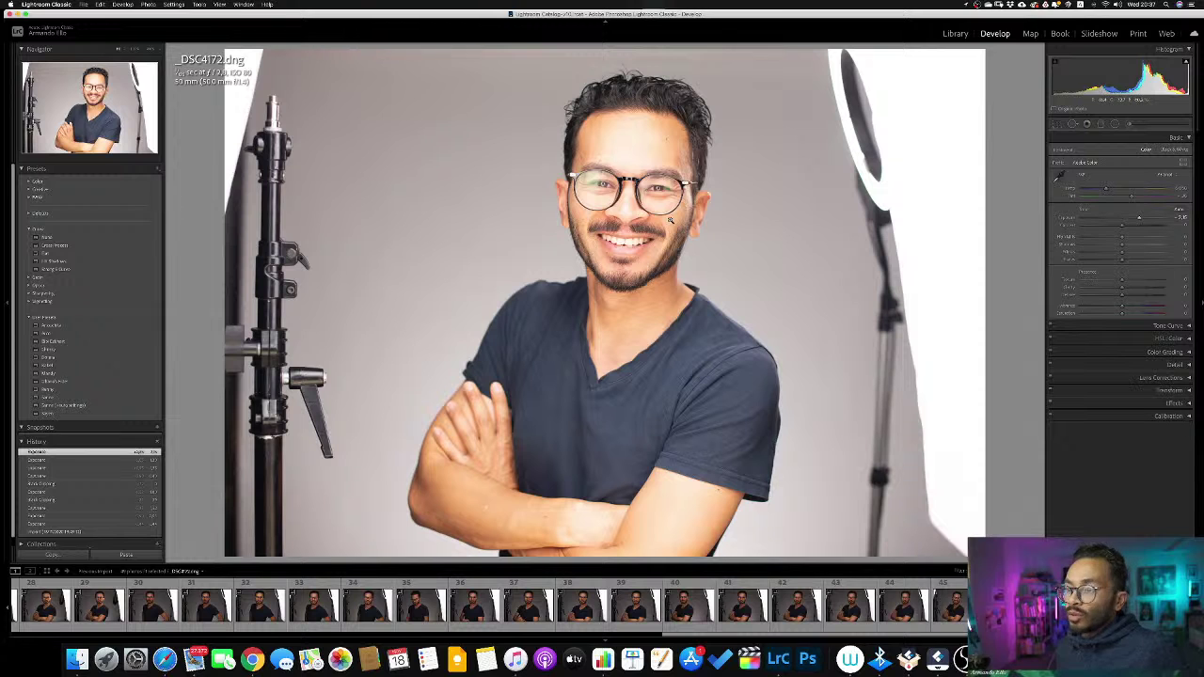
drag(1144, 223, 1147, 219)
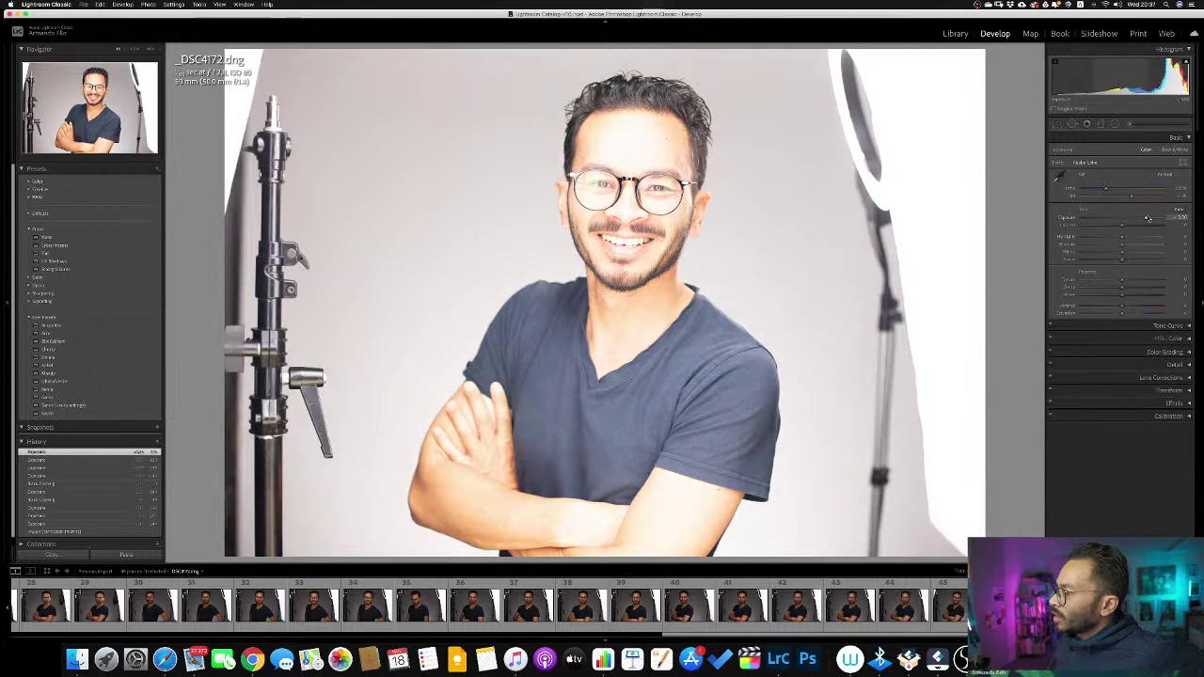
mouse_move(1187, 63)
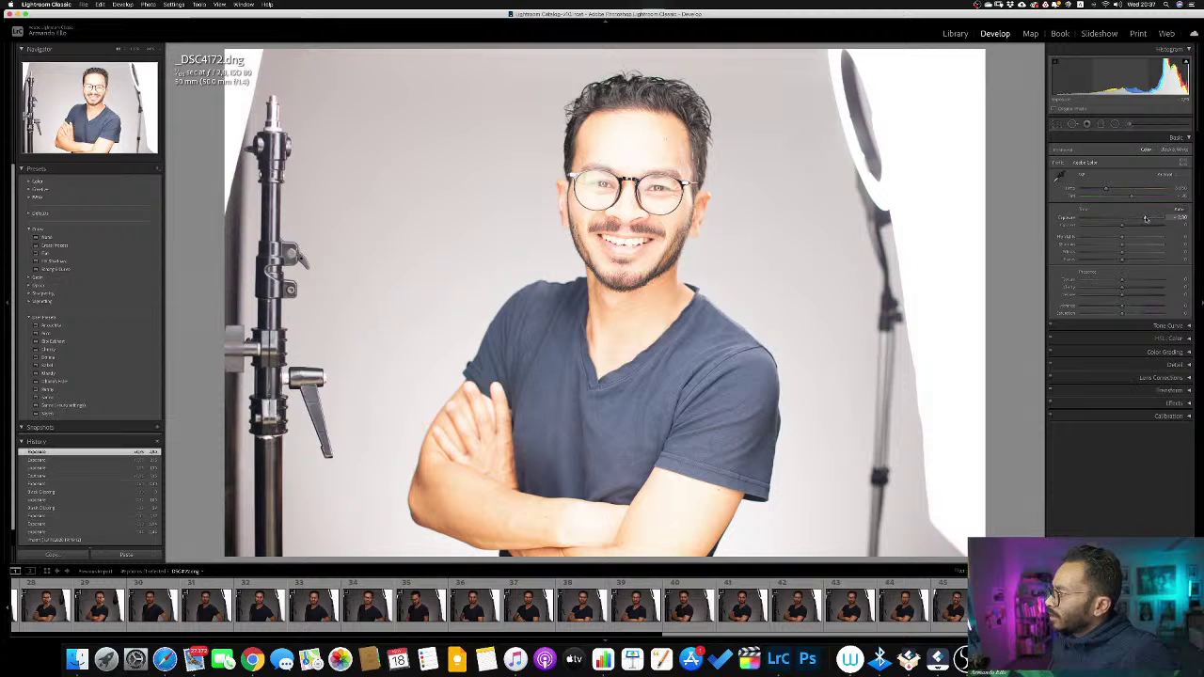
With highlight clipping shown, raise the exposure until the forehead and arm clip, and bring it down in stages to about +1.00.
drag(1145, 219, 1150, 217)
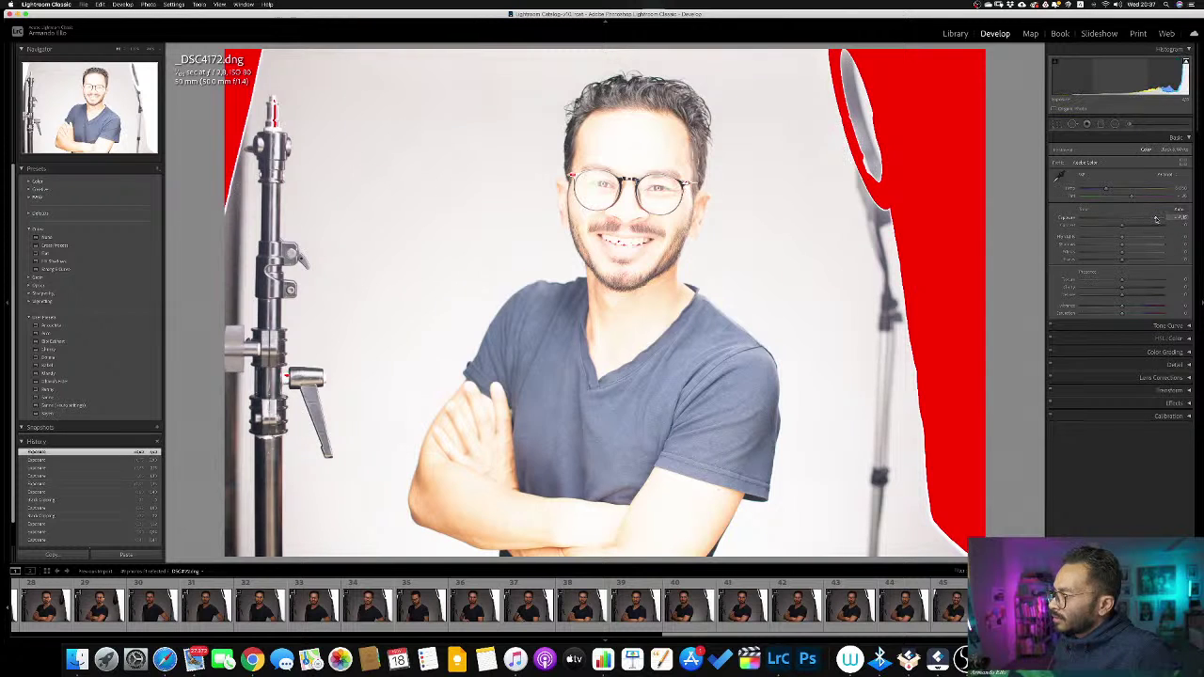
drag(1151, 218, 1154, 218)
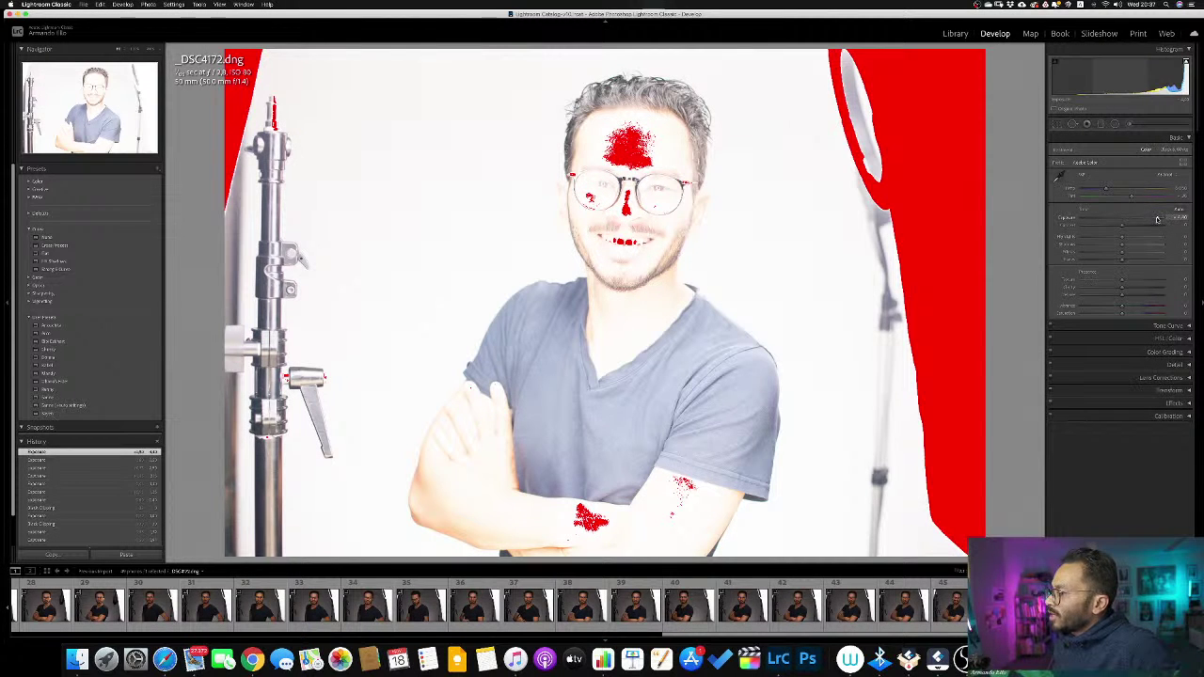
drag(1157, 219, 1144, 227)
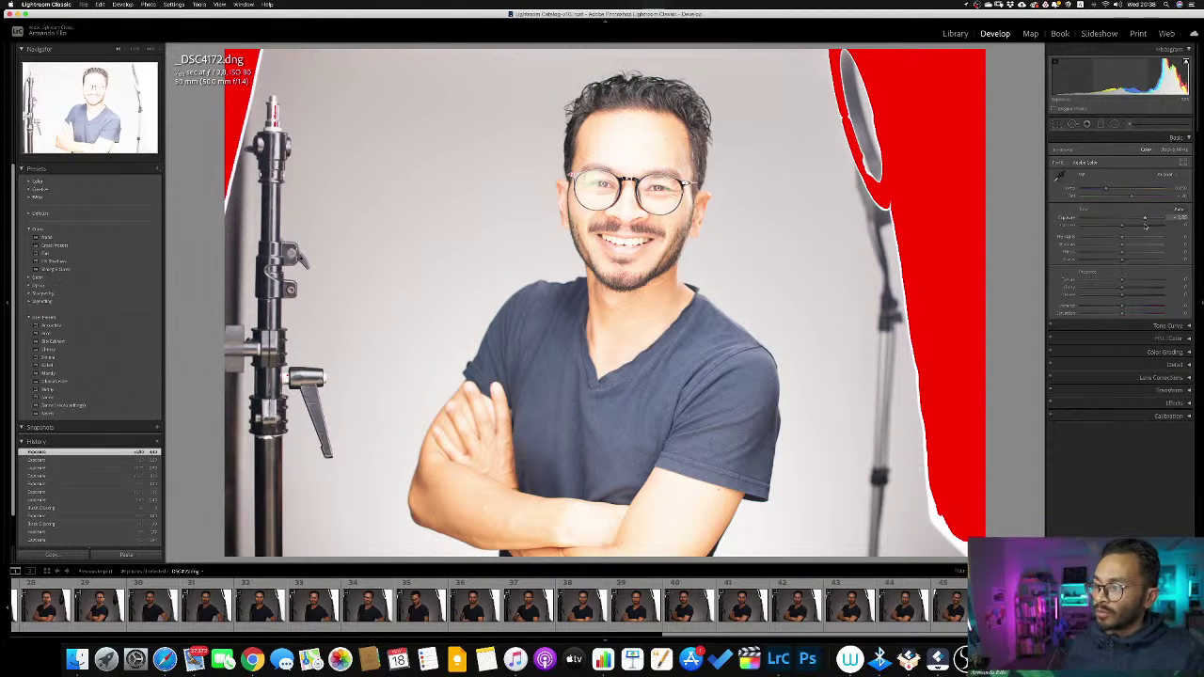
drag(1146, 226, 1136, 219)
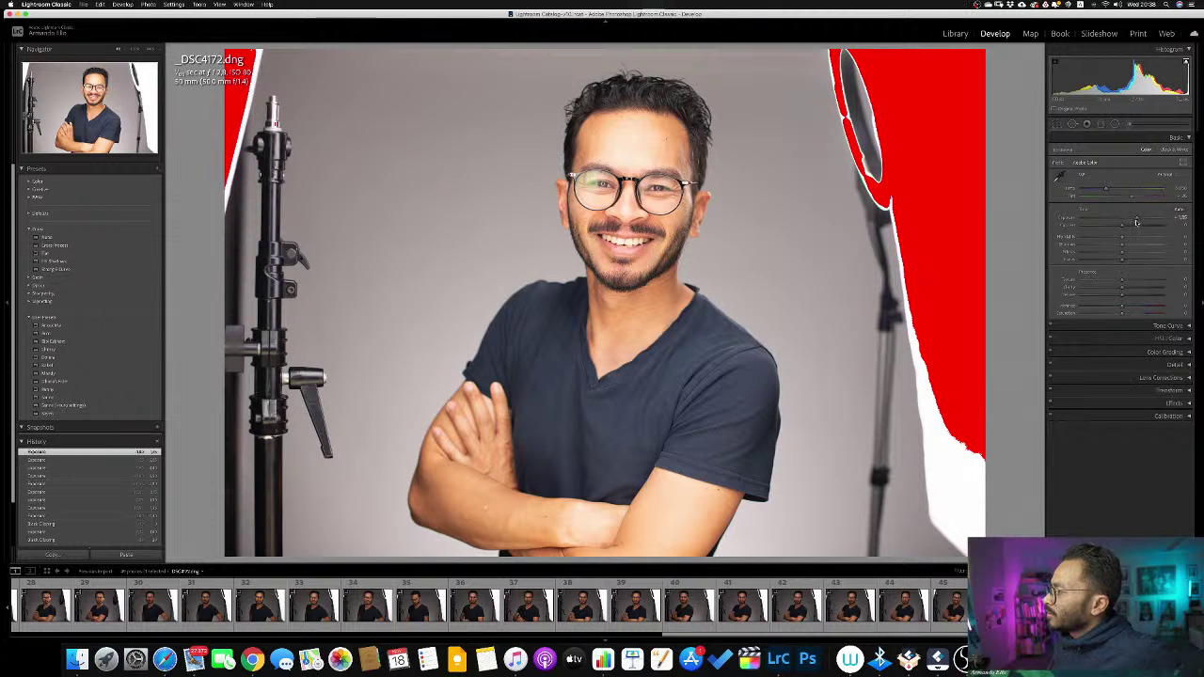
drag(1136, 220, 1127, 220)
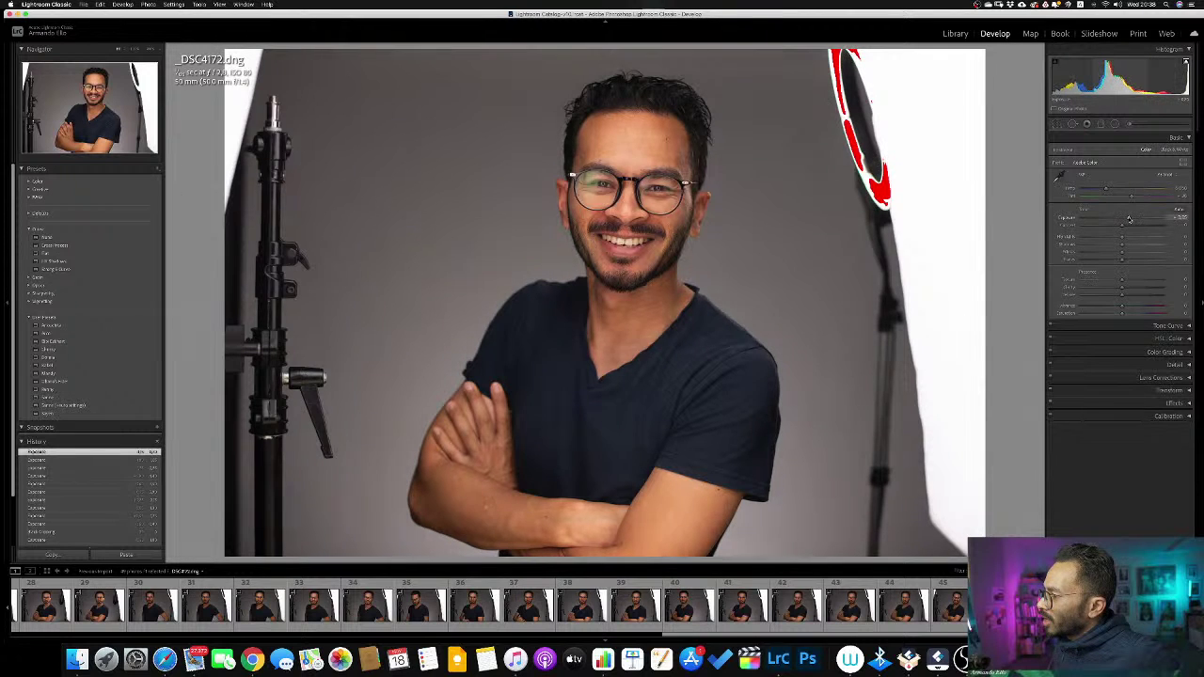
drag(1127, 220, 1131, 220)
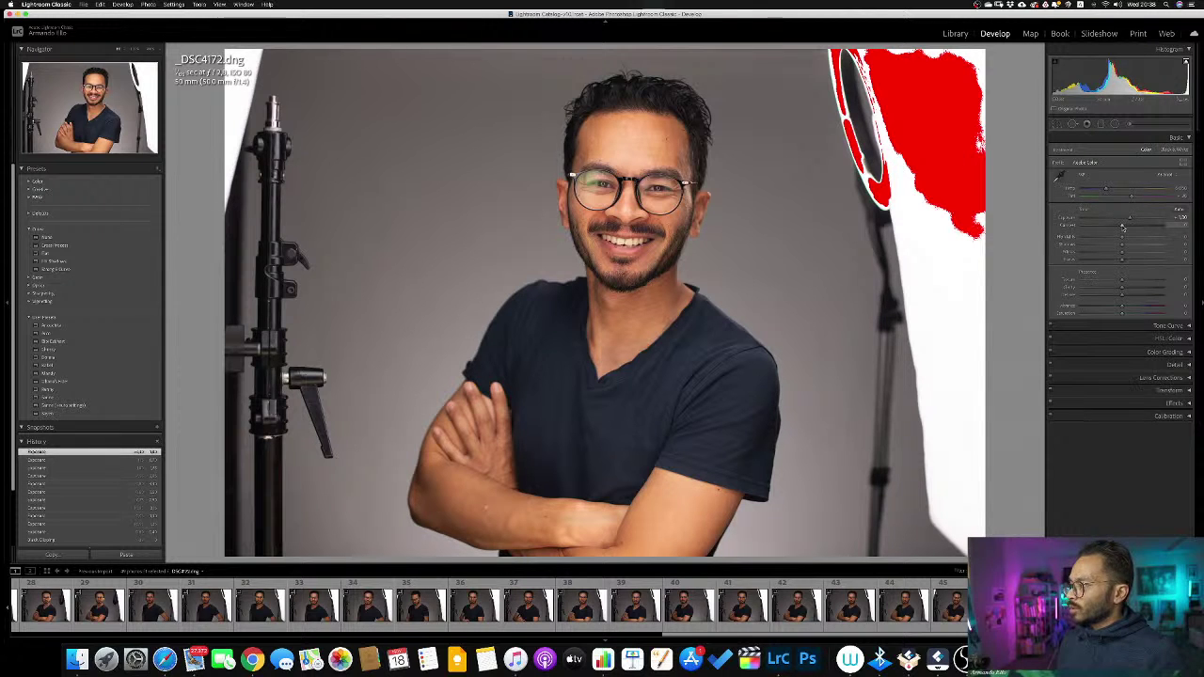
Raise the contrast and highlights slightly and turn off the highlight clipping warning.
drag(1122, 227, 1126, 226)
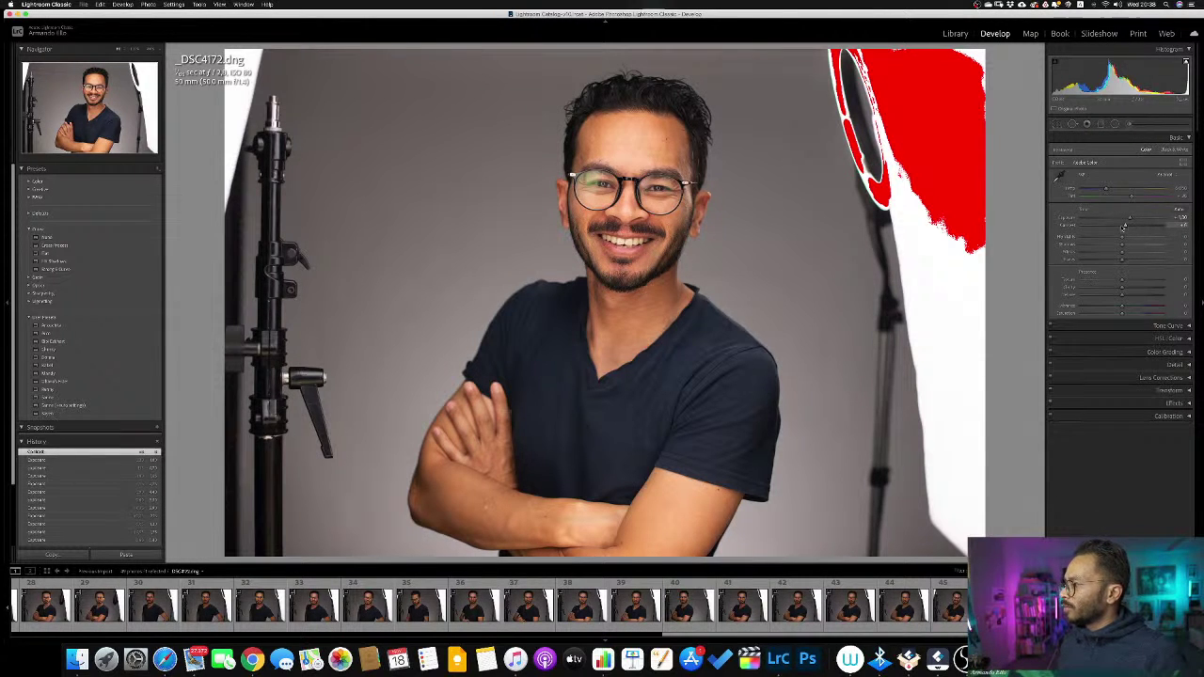
mouse_move(1126, 225)
mouse_down()
mouse_move(1160, 225)
mouse_move(1125, 226)
mouse_up()
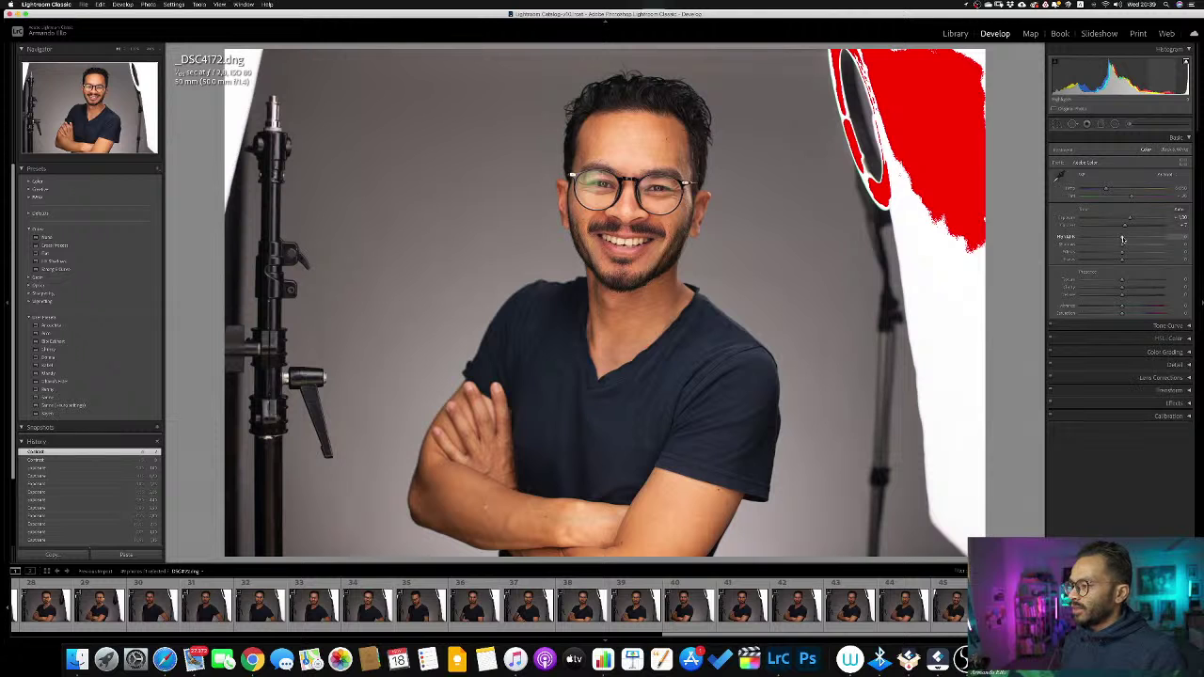
drag(1122, 240, 1125, 240)
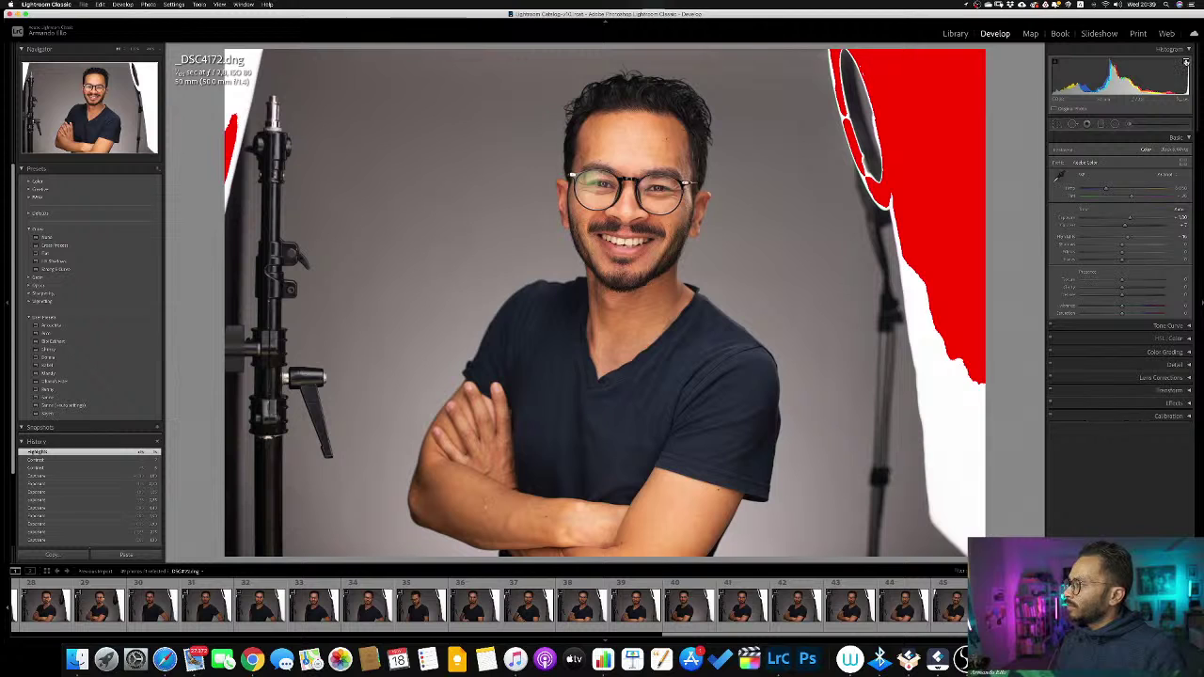
click(1186, 63)
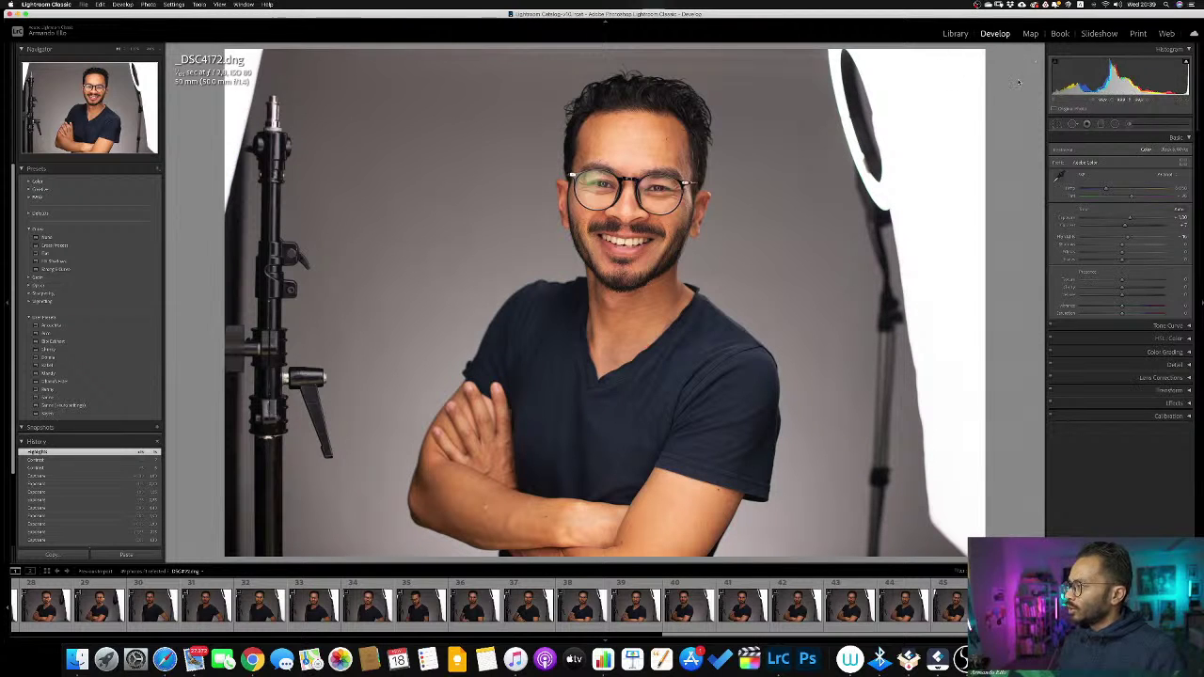
Start a crop and tighten the frame from its upper-right and lower-left corners to cut away the light stand.
click(1058, 125)
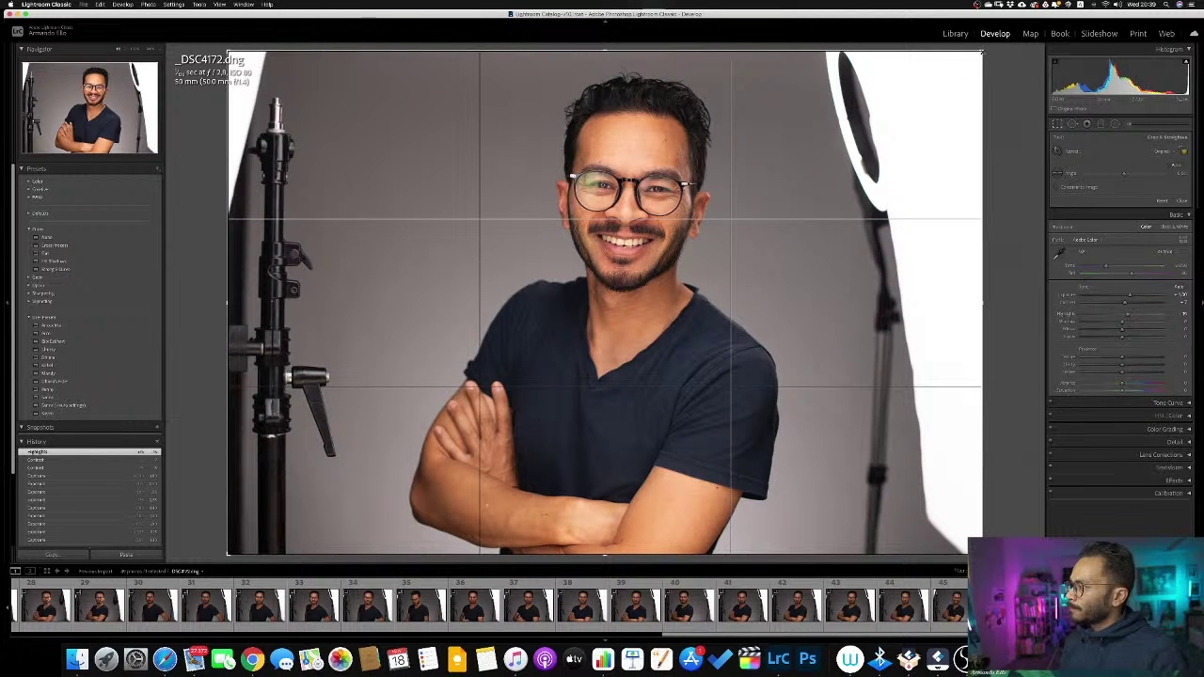
mouse_move(983, 53)
mouse_down()
mouse_move(990, 75)
mouse_move(972, 57)
mouse_up()
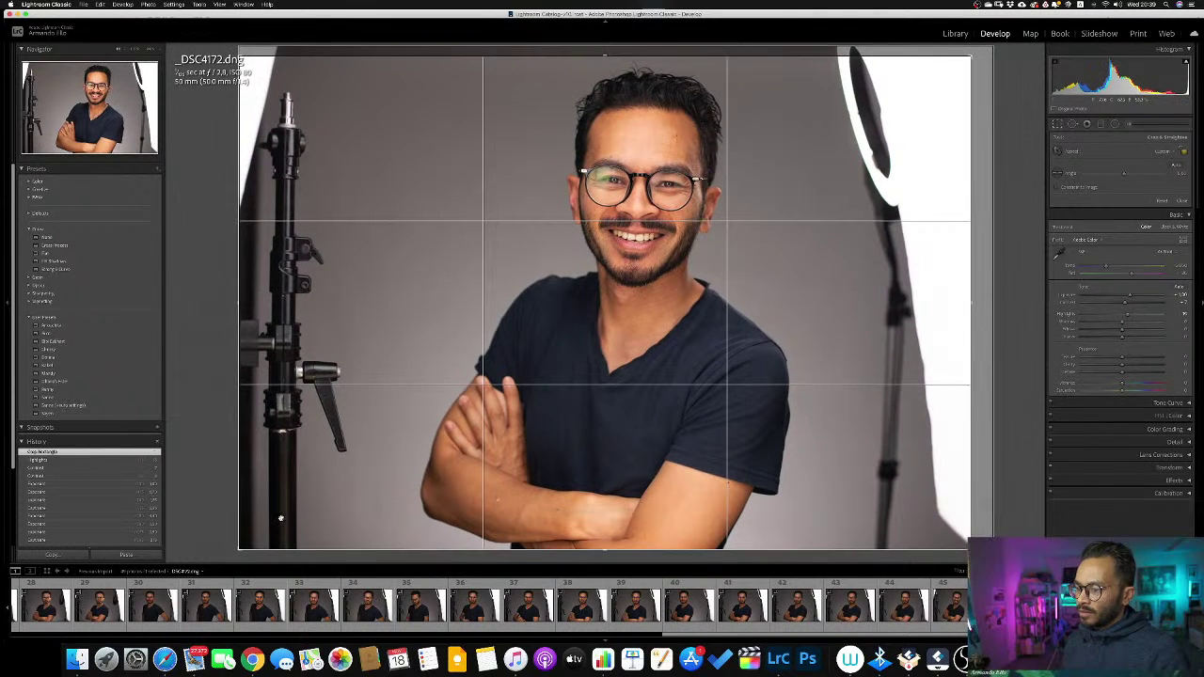
drag(242, 546, 300, 506)
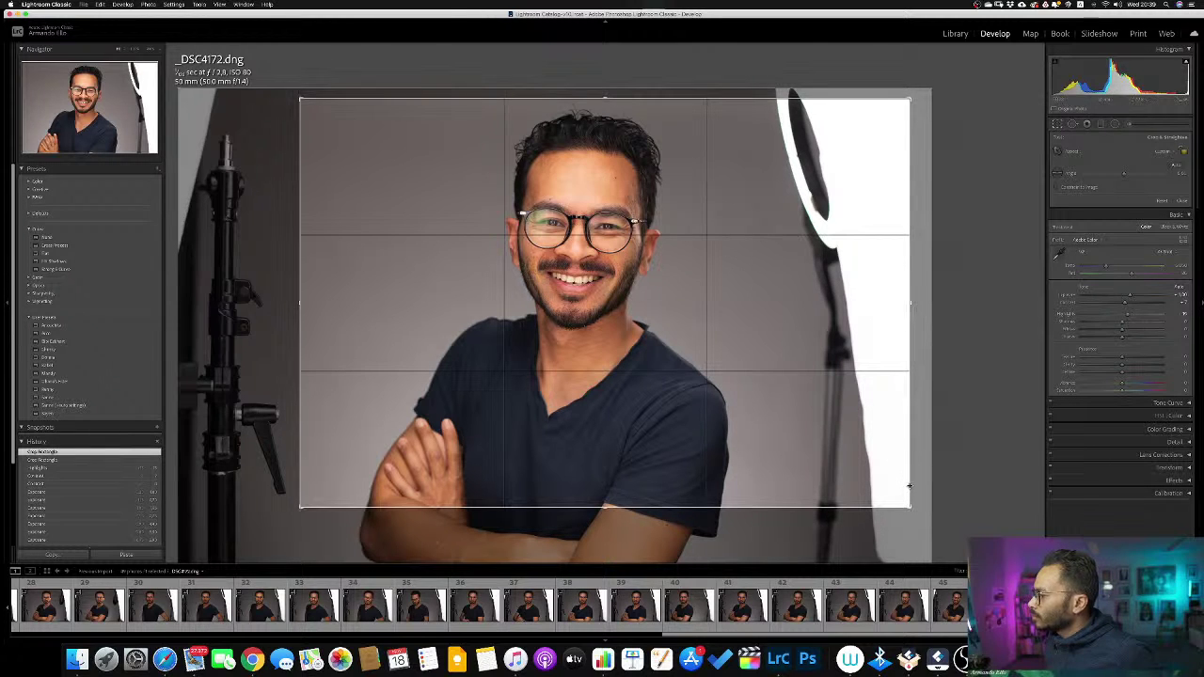
Try a shorter crop by raising the frame's lower edge, and undo that crop change.
drag(911, 506, 911, 477)
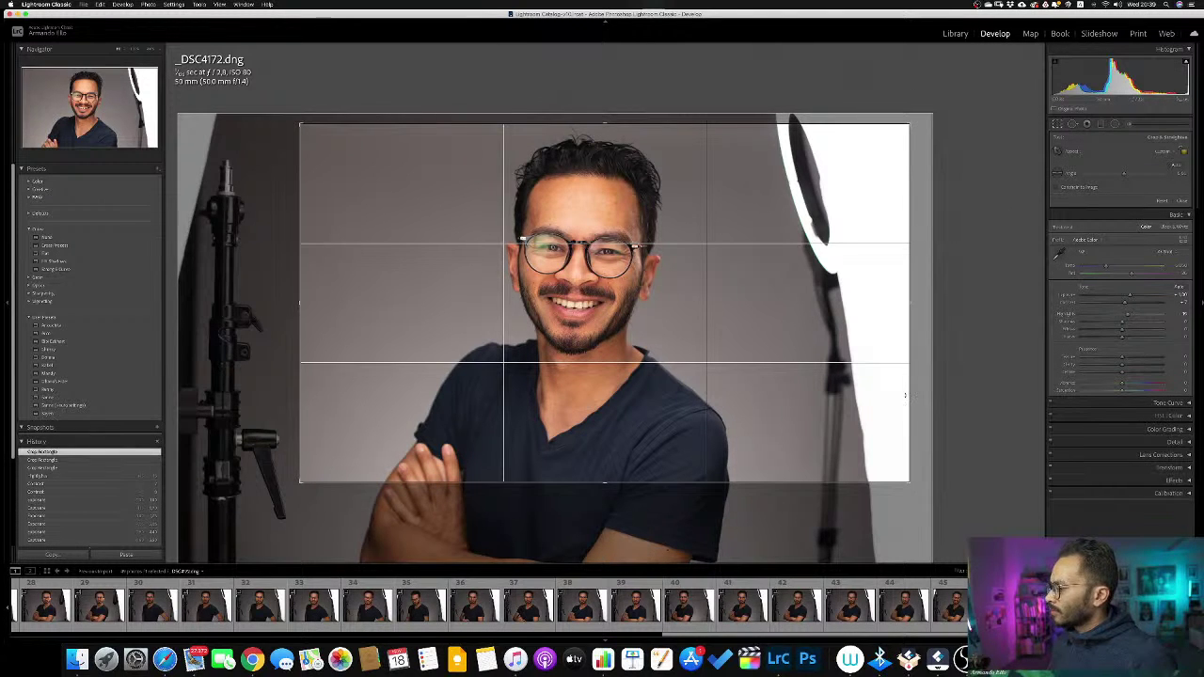
key(super+z)
key(super+z)
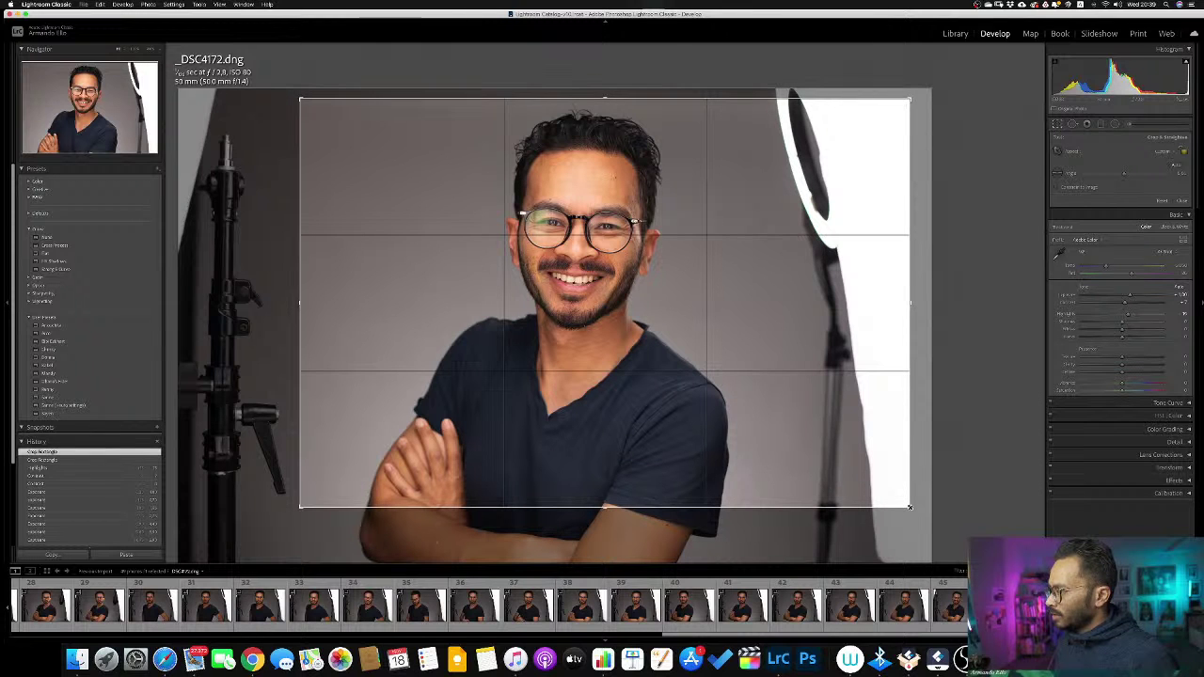
Tighten the crop from its lower-right corner, reposition the portrait inside the frame and apply the crop.
drag(910, 507, 882, 483)
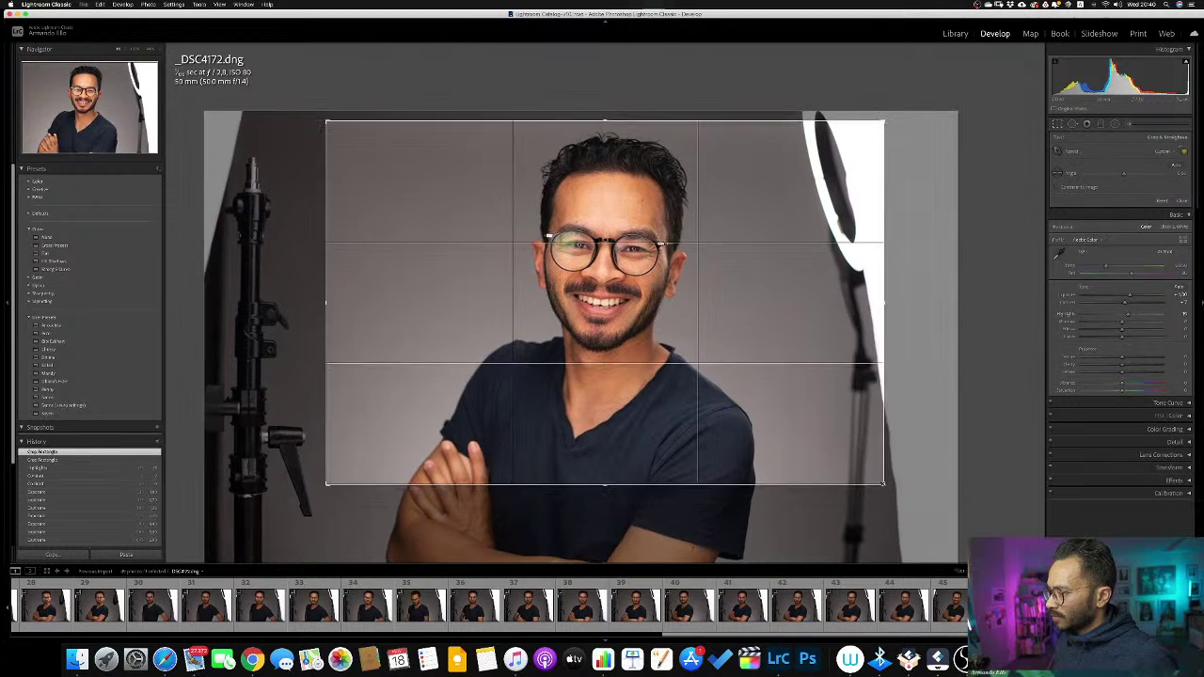
mouse_move(574, 263)
mouse_down()
mouse_move(602, 250)
mouse_move(593, 257)
mouse_up()
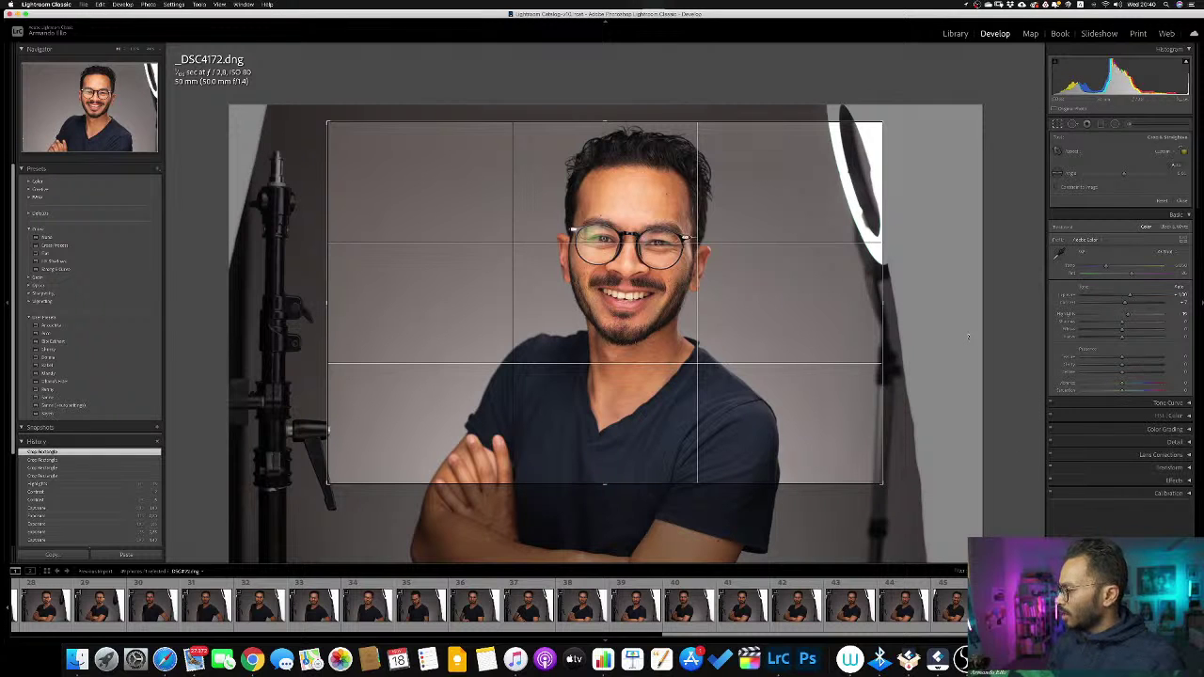
key(Return)
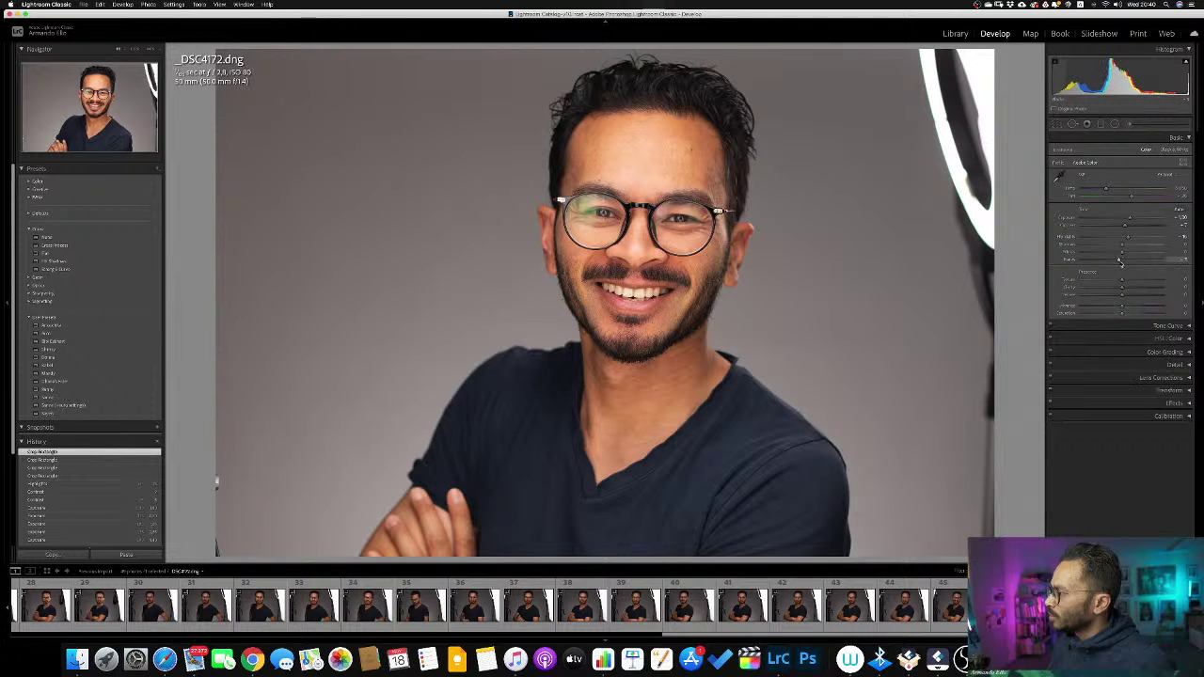
Lower the blacks to deepen the dark tones and raise the texture slightly.
drag(1119, 263, 1112, 266)
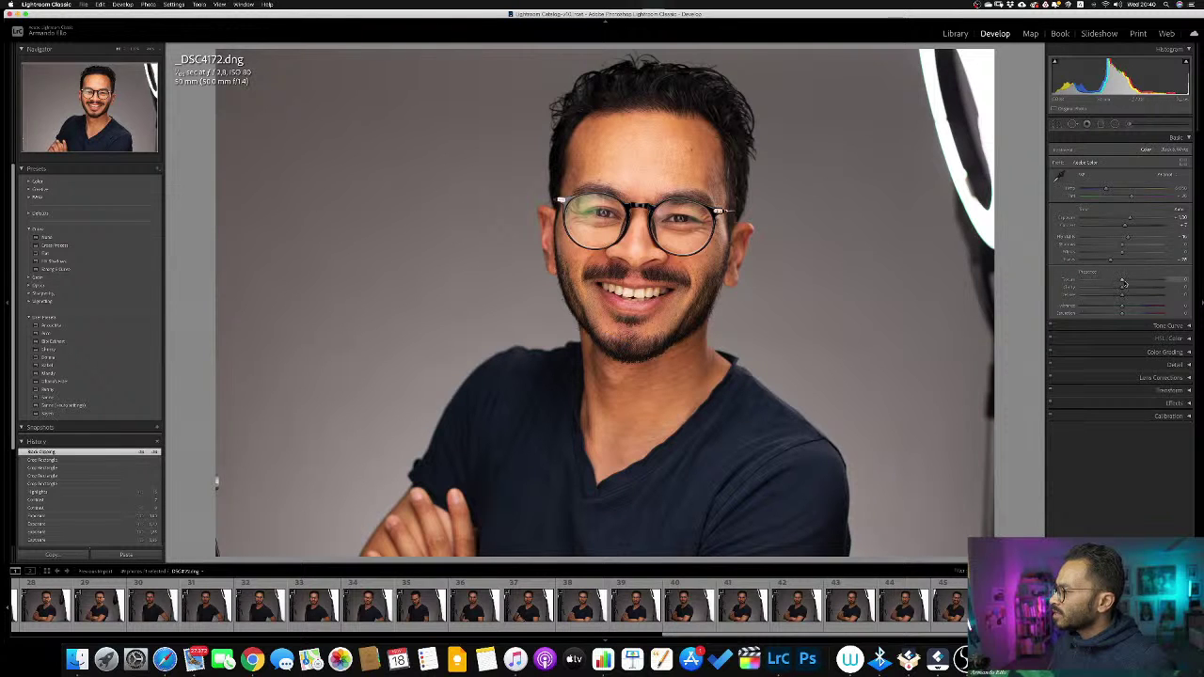
mouse_move(1122, 281)
mouse_down()
mouse_move(1148, 289)
mouse_move(1122, 291)
mouse_up()
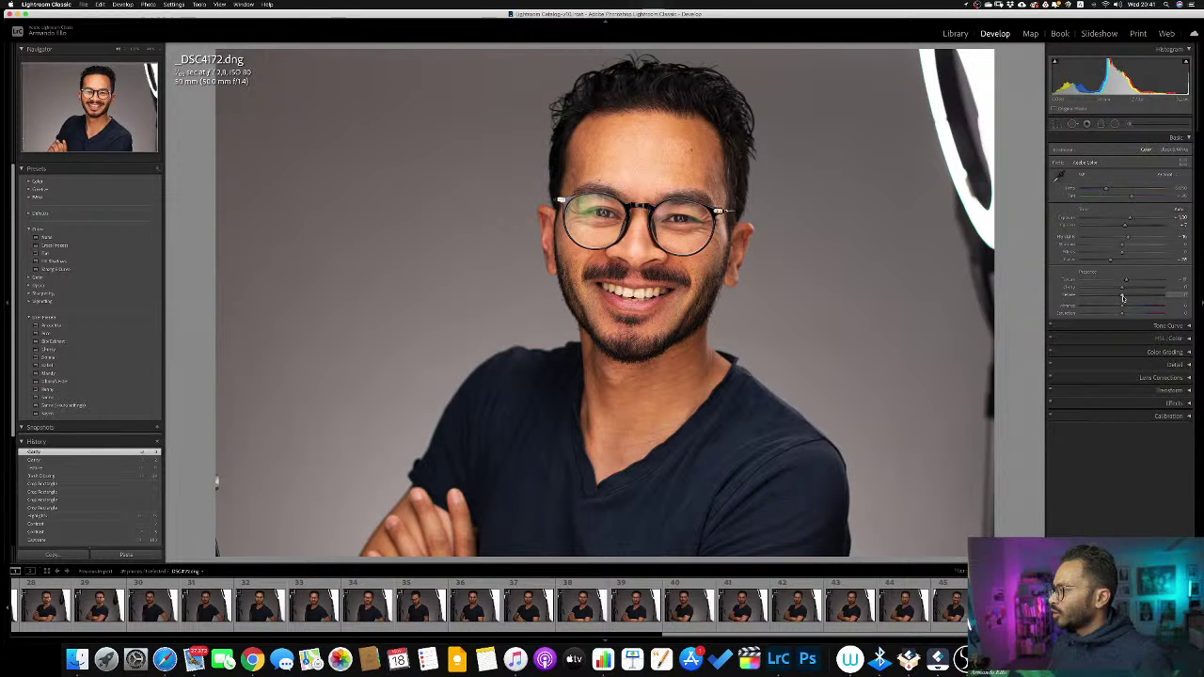
Try strong positive and negative dehaze amounts on the portrait and reset dehaze to 0.
drag(1122, 298, 1143, 298)
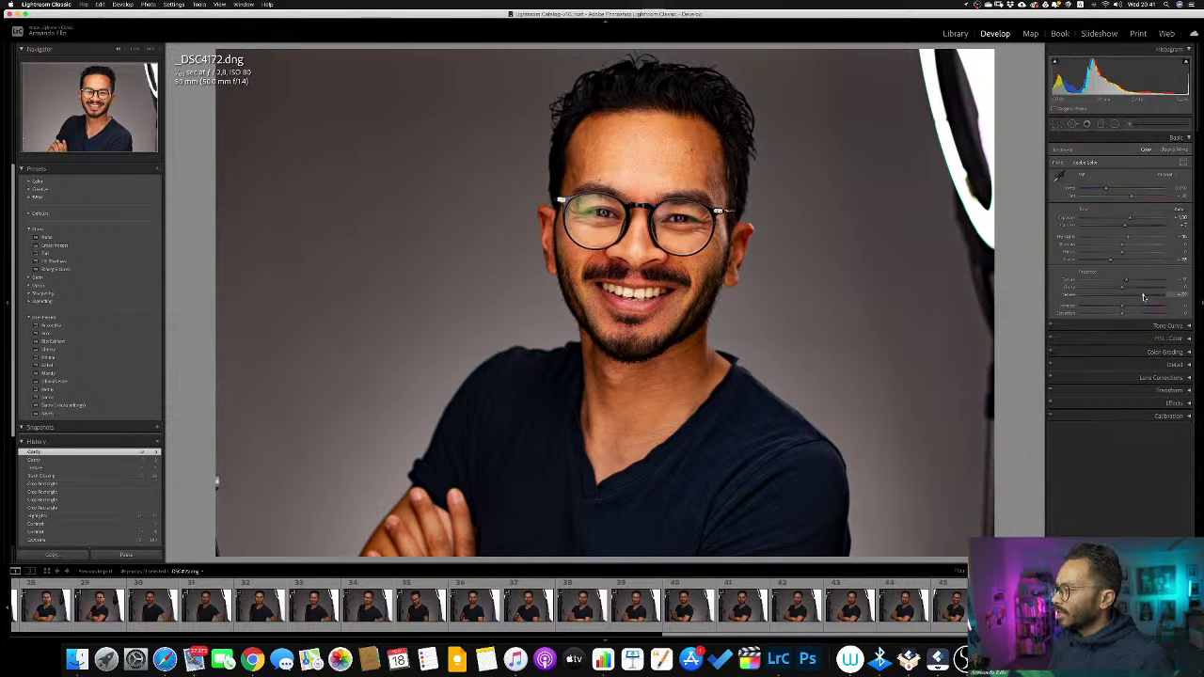
drag(1143, 298, 1087, 301)
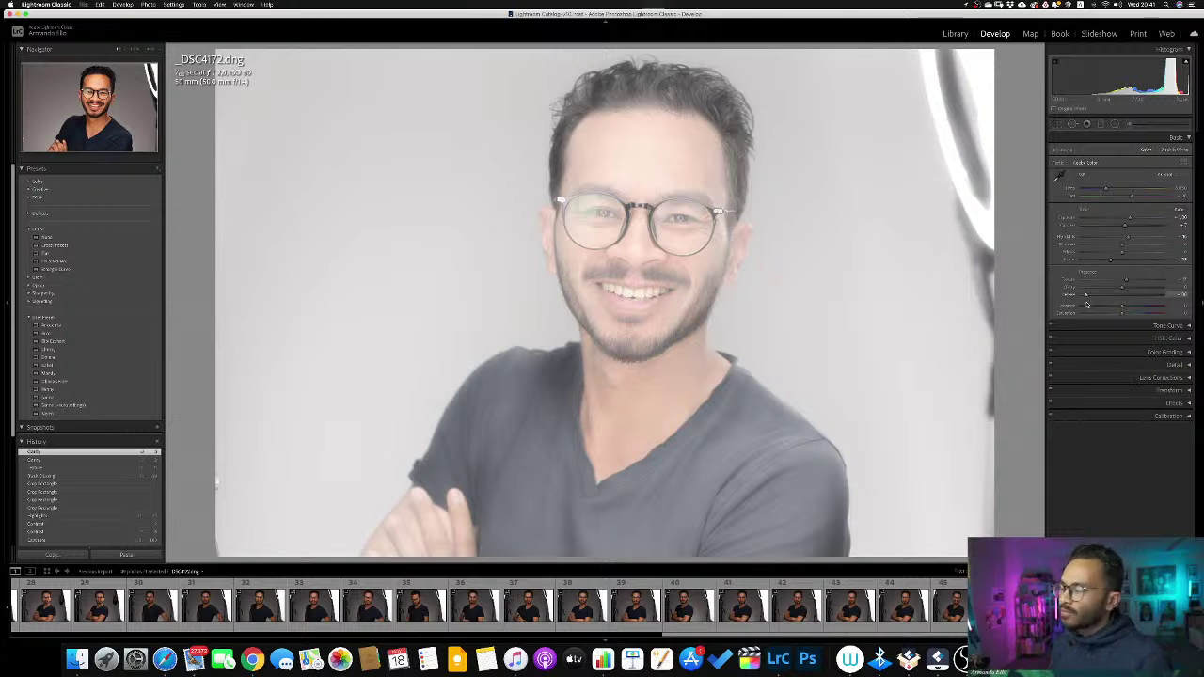
drag(1086, 303, 1130, 299)
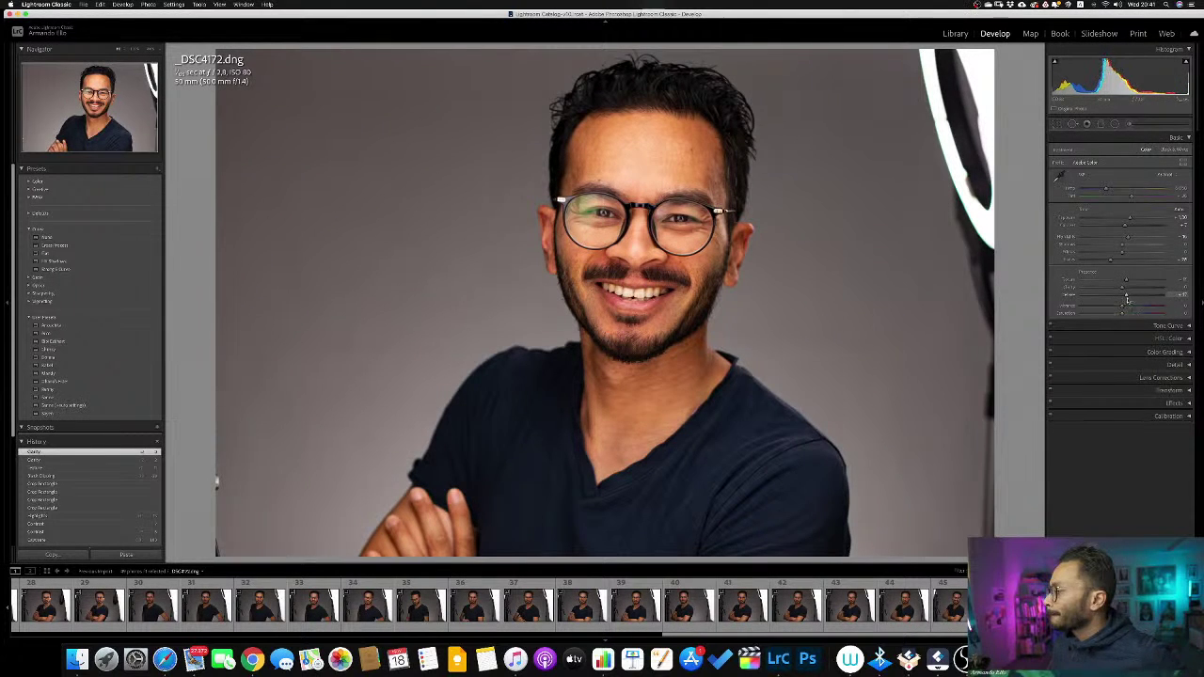
double_click(1071, 298)
drag(1071, 297, 1086, 301)
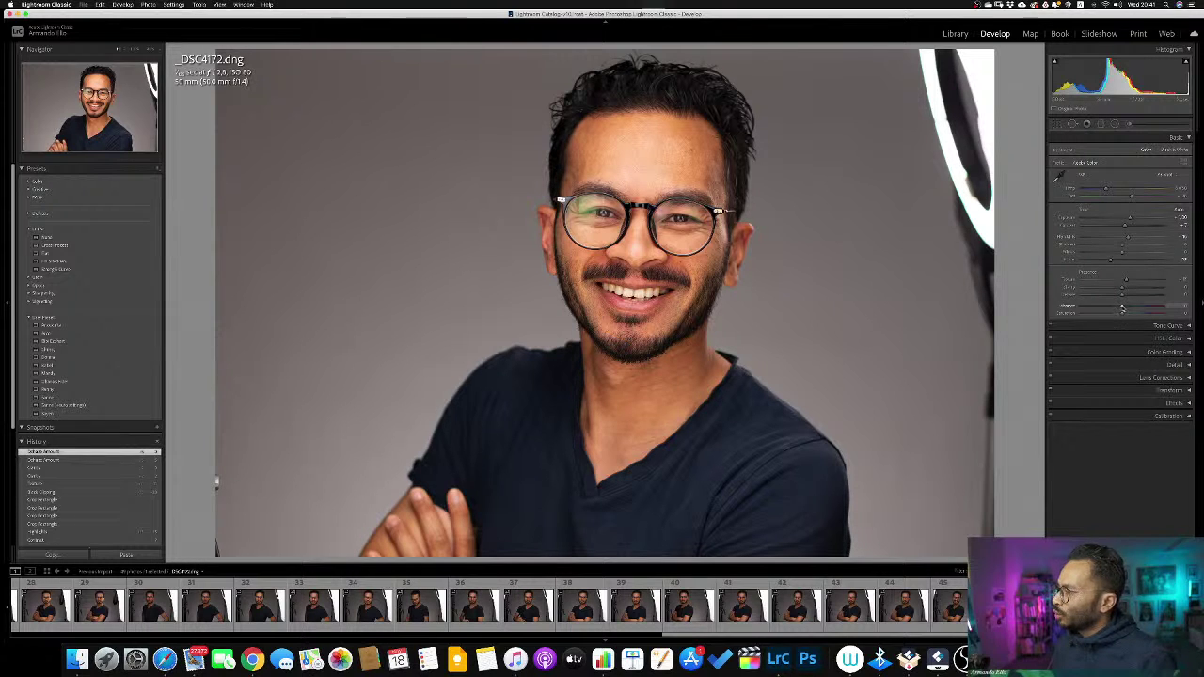
Try vibrance at +100 twice, resetting it to 0 after each trial.
drag(1122, 308, 1175, 306)
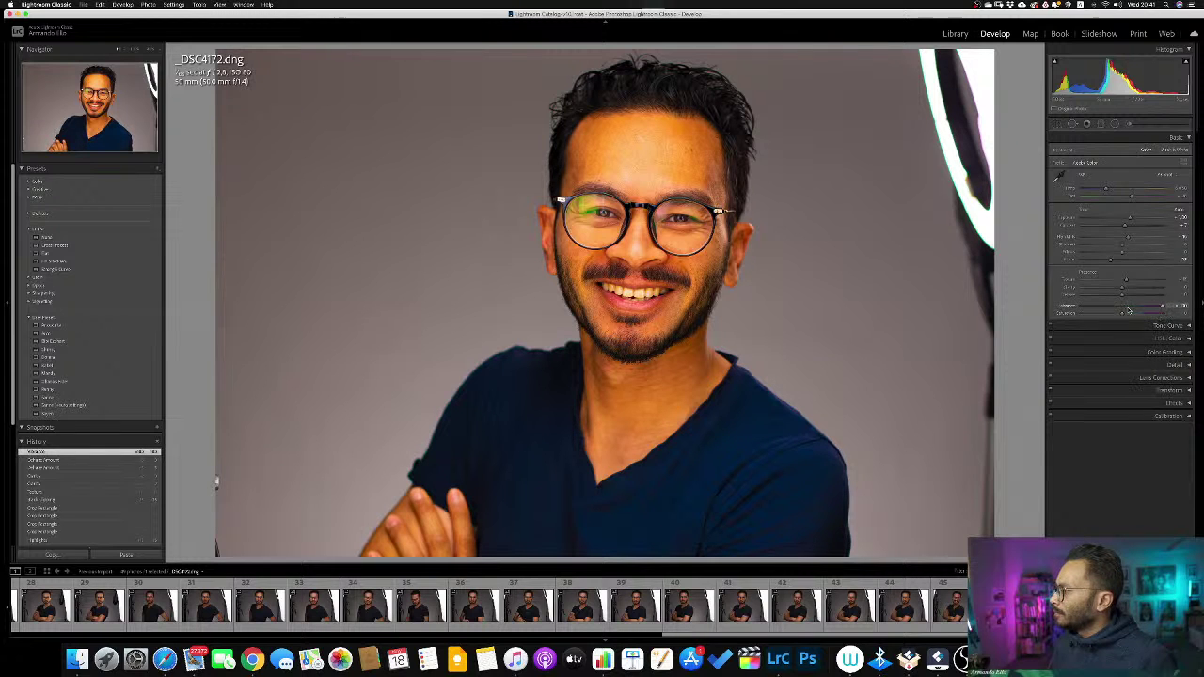
double_click(1070, 308)
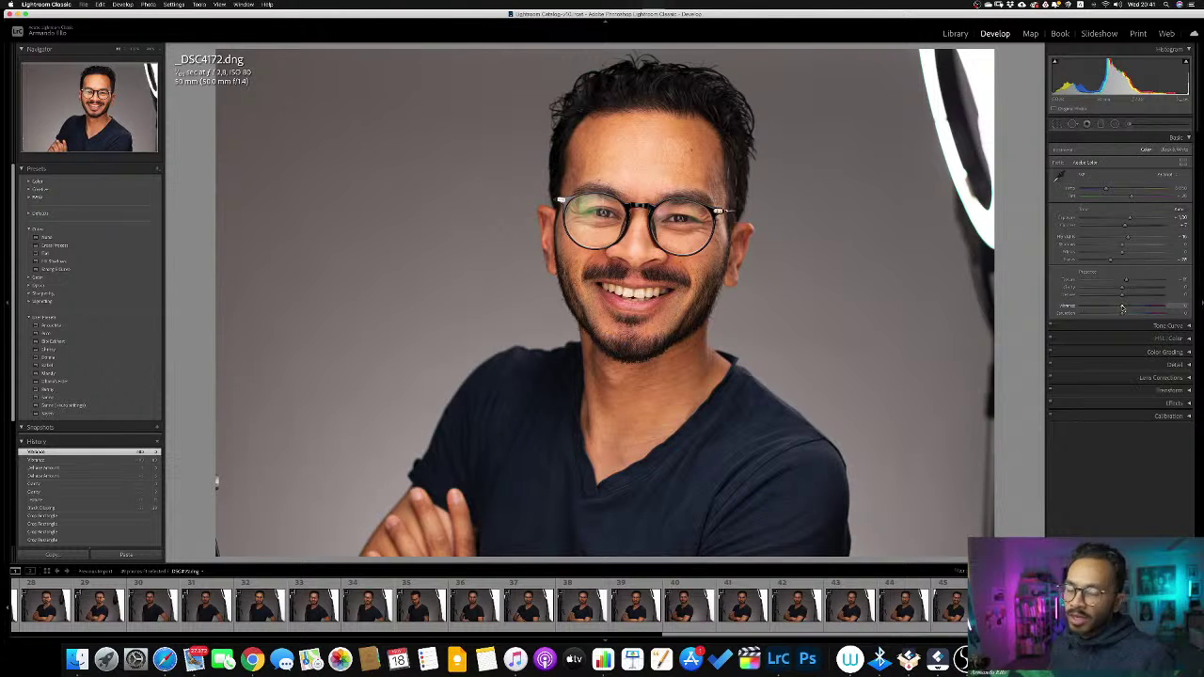
drag(1122, 308, 1175, 306)
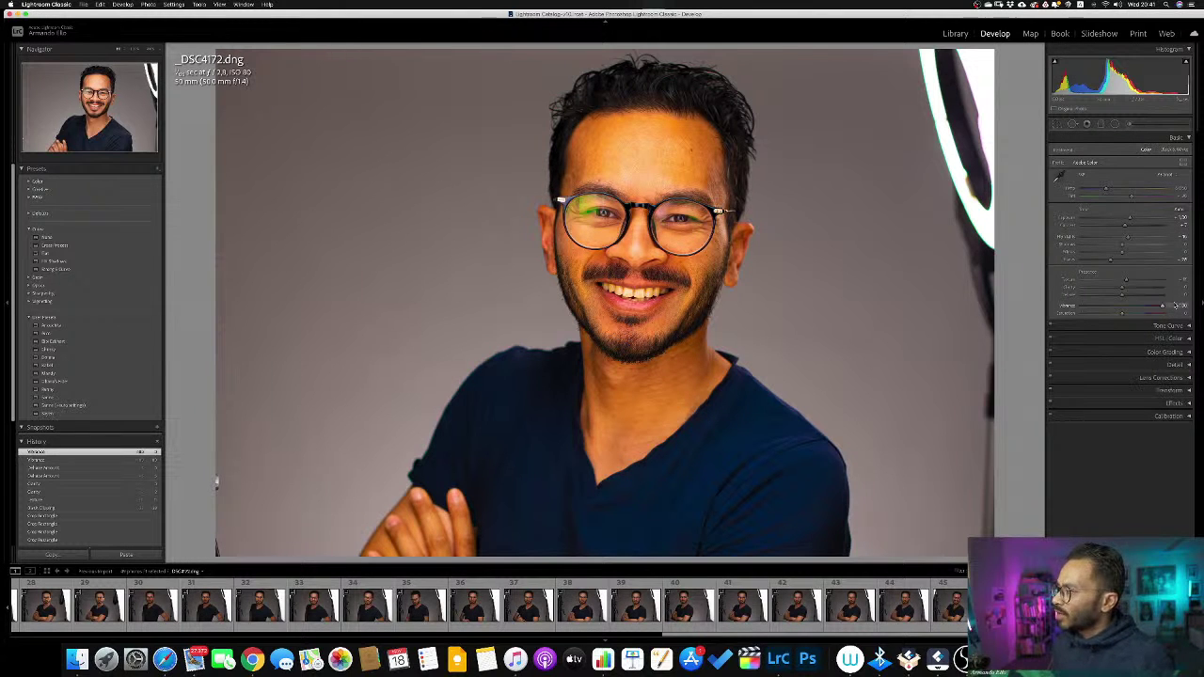
drag(1176, 306, 1163, 308)
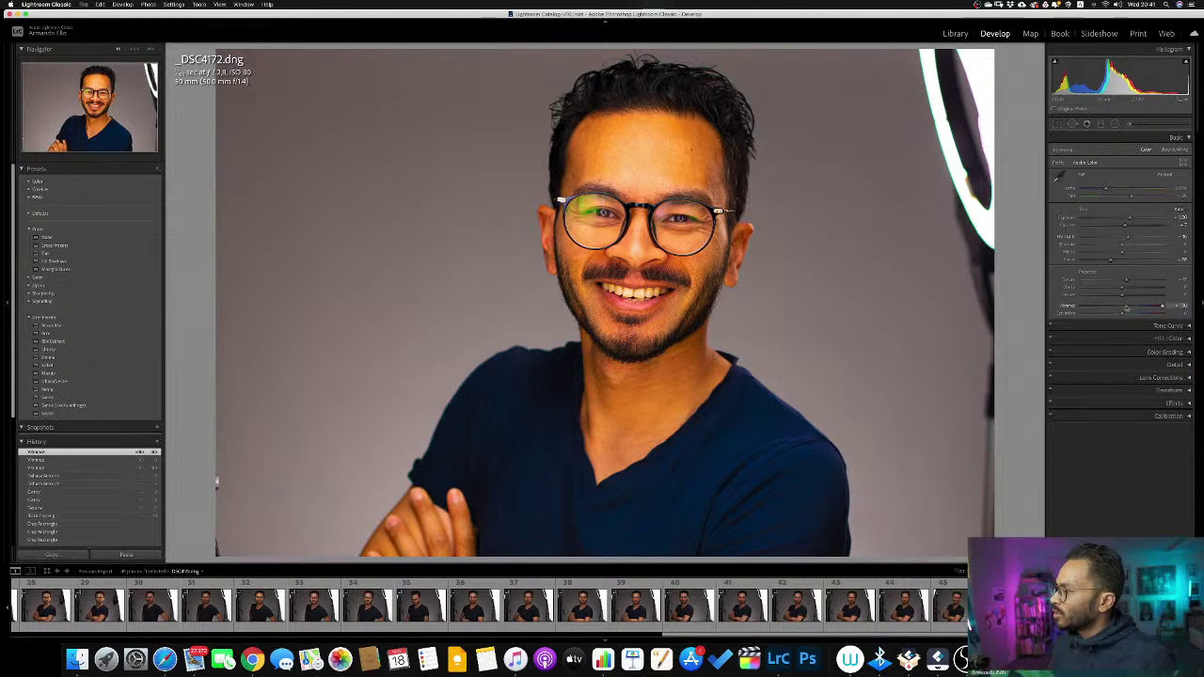
double_click(1126, 309)
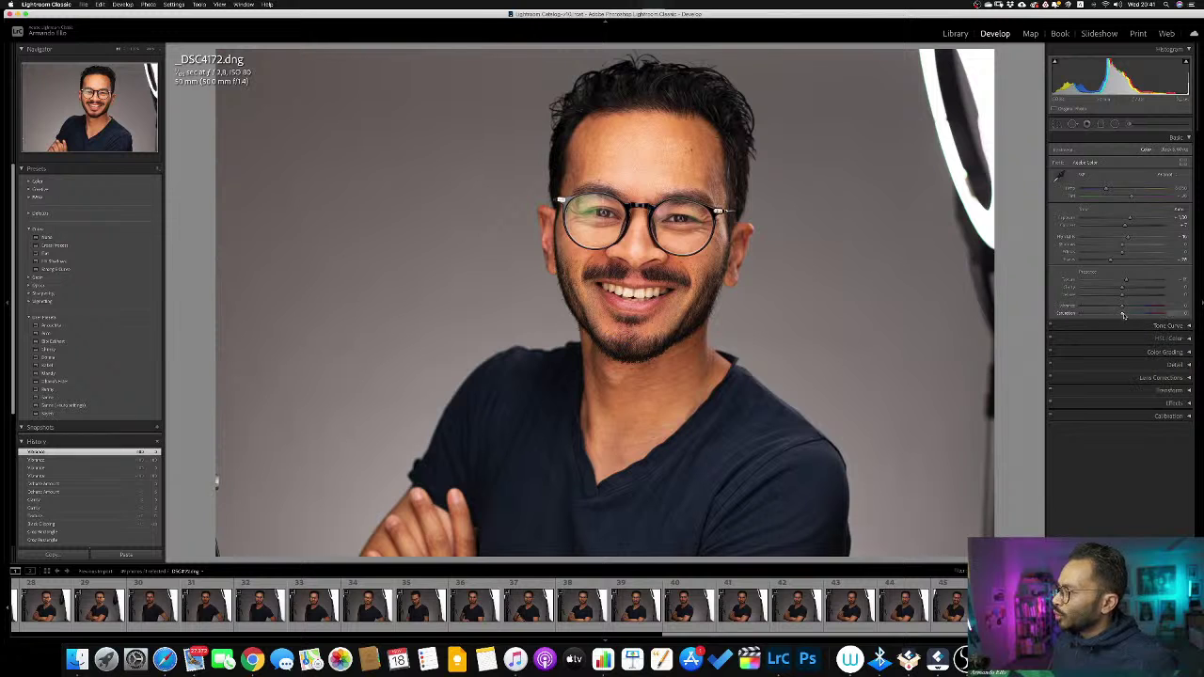
Try saturation at +100 on the portrait and reset it to 0.
drag(1122, 313, 1163, 313)
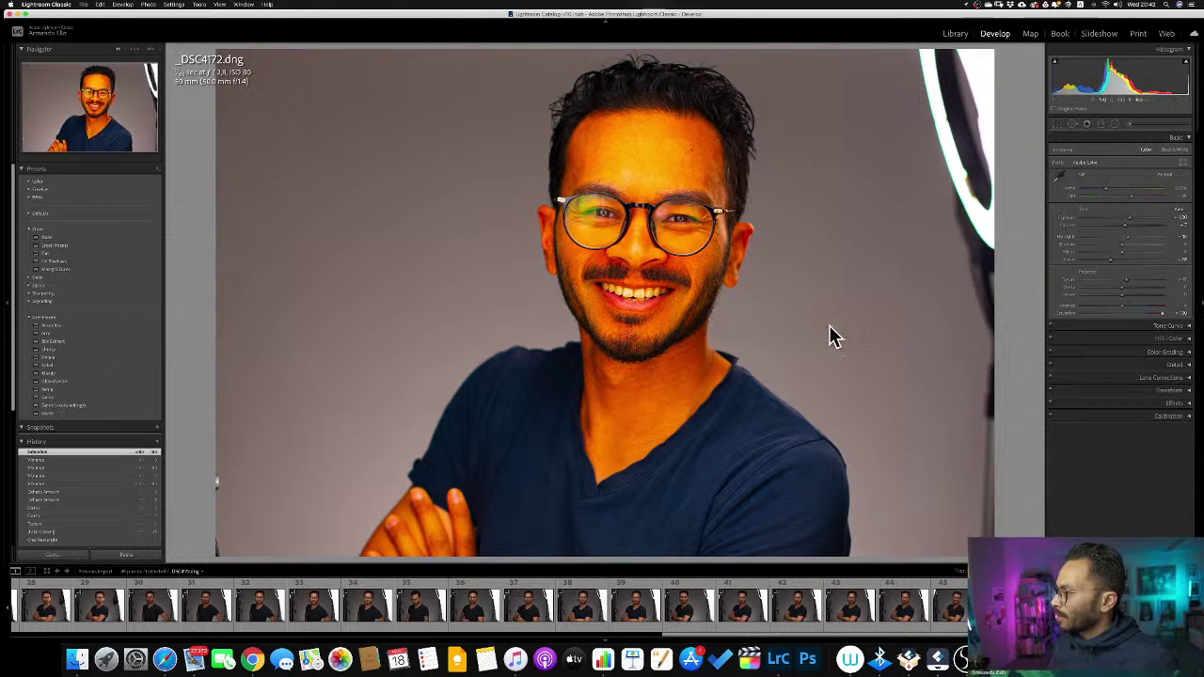
double_click(1070, 318)
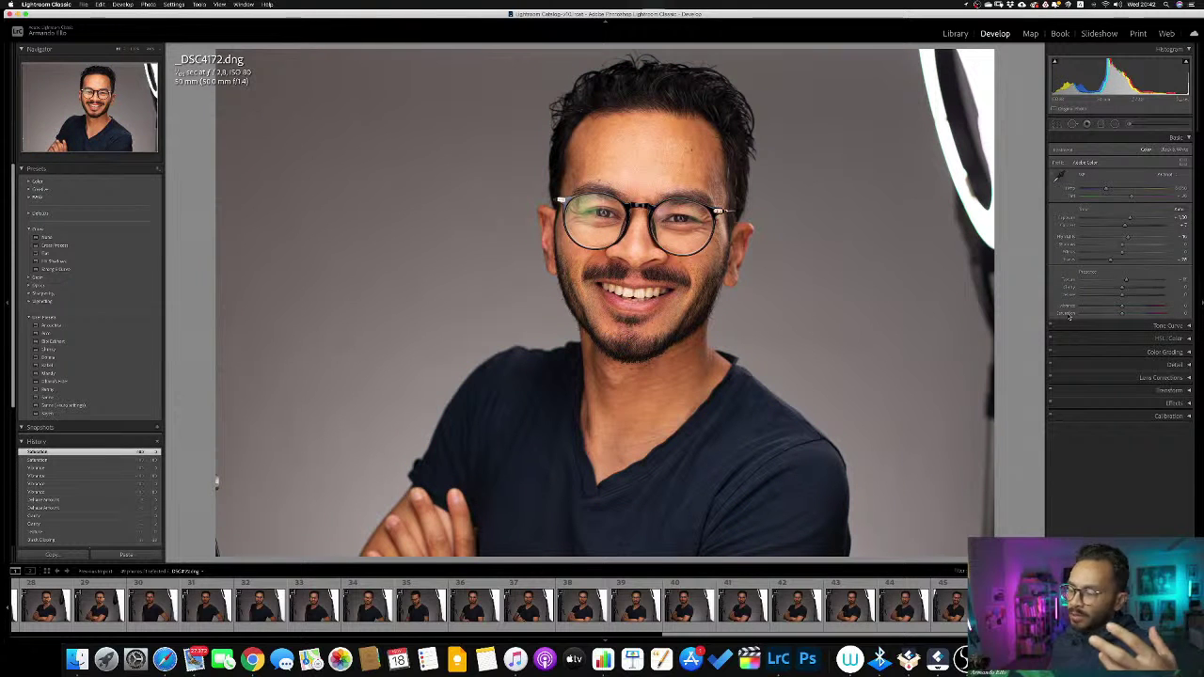
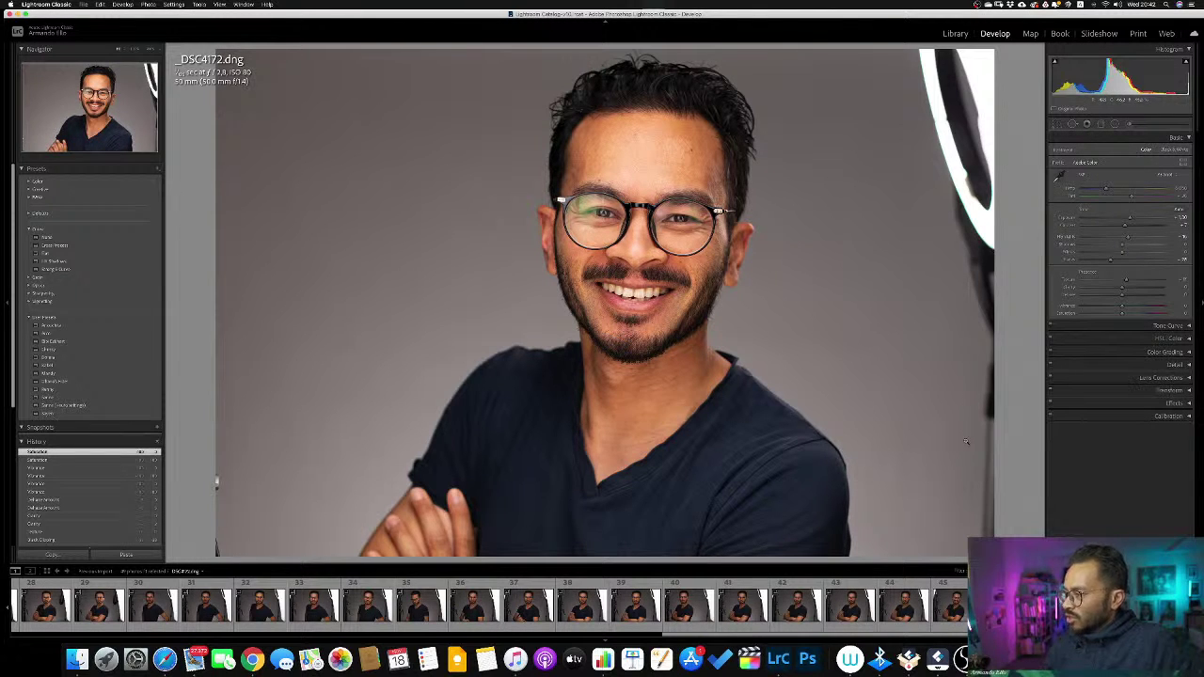
Compare the edited portrait with its unedited version by switching between the before and after views.
key(backslash)
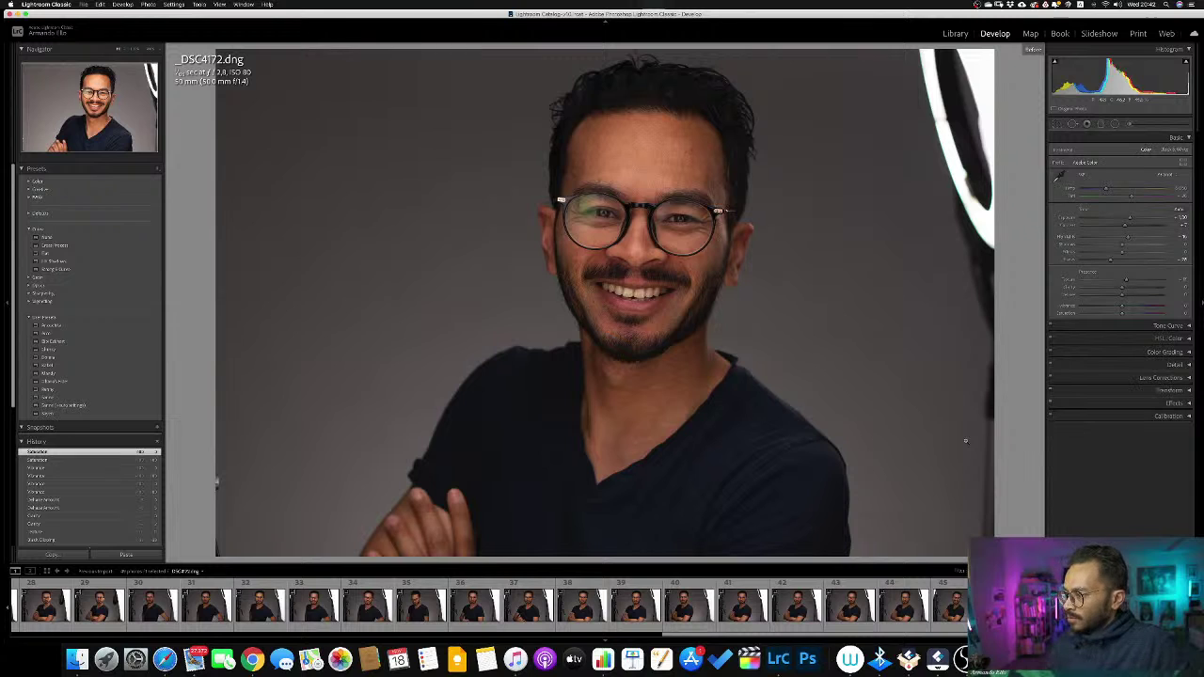
key(backslash)
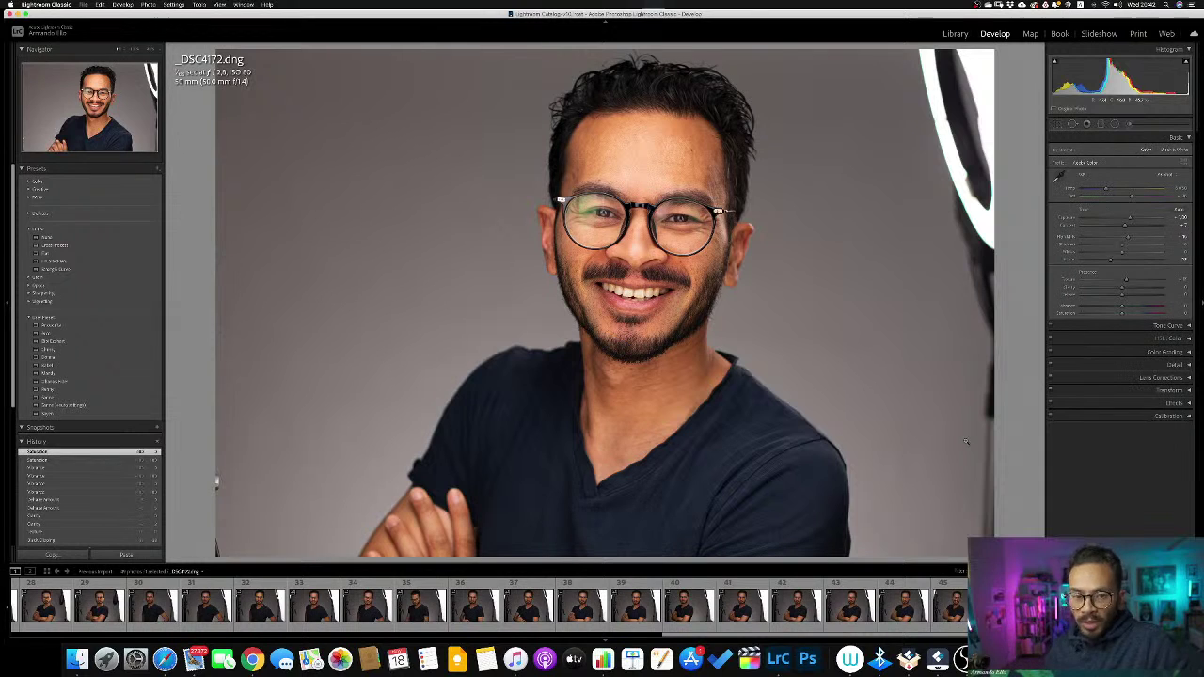
key(backslash)
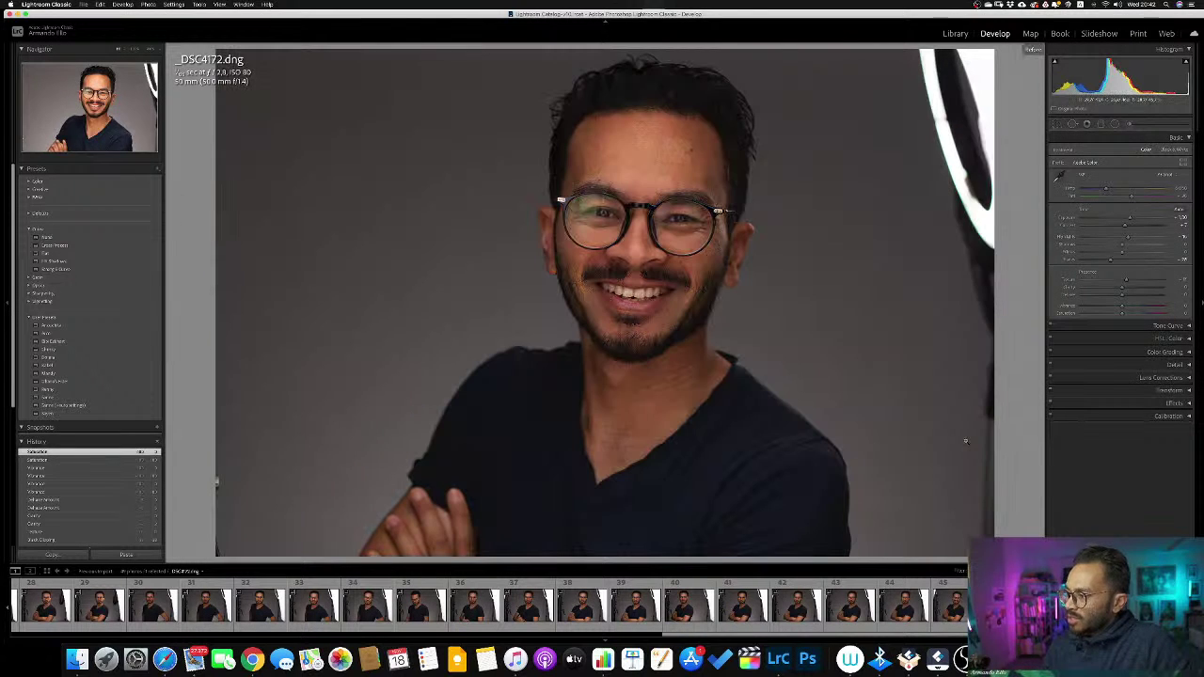
Return to the edited view, lower the portrait's highlights, and swap the Basic adjustments for the Tone Curve.
key(backslash)
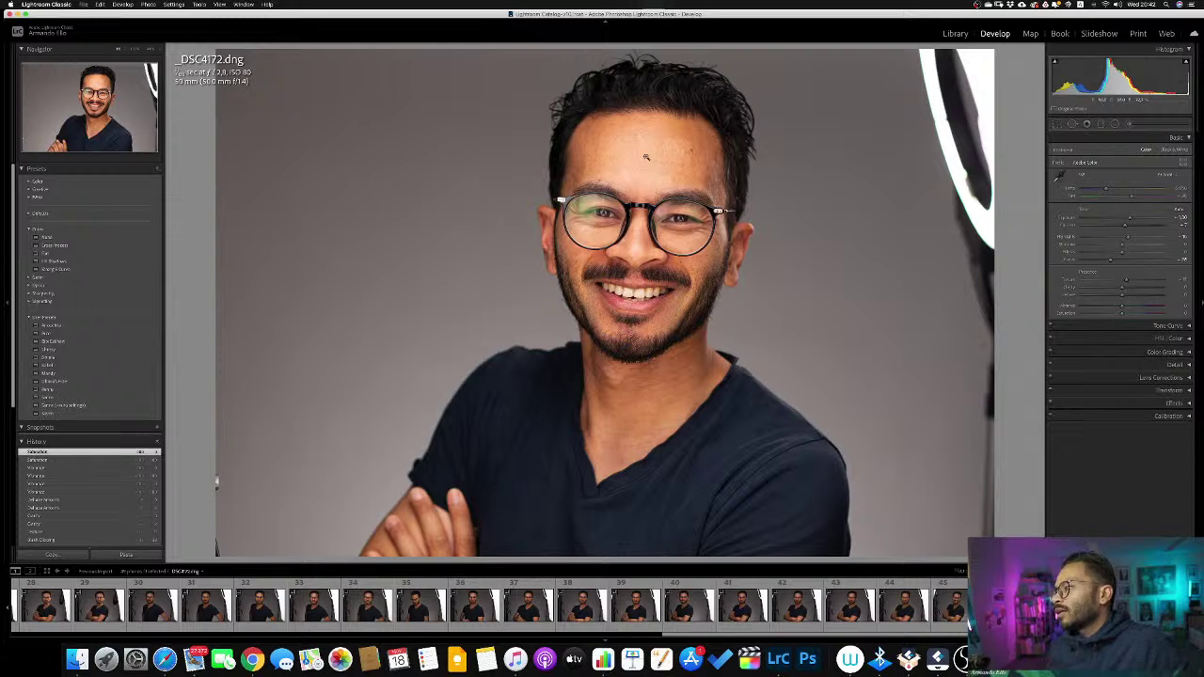
mouse_move(1111, 236)
mouse_down()
mouse_move(1129, 240)
mouse_move(1108, 243)
mouse_up()
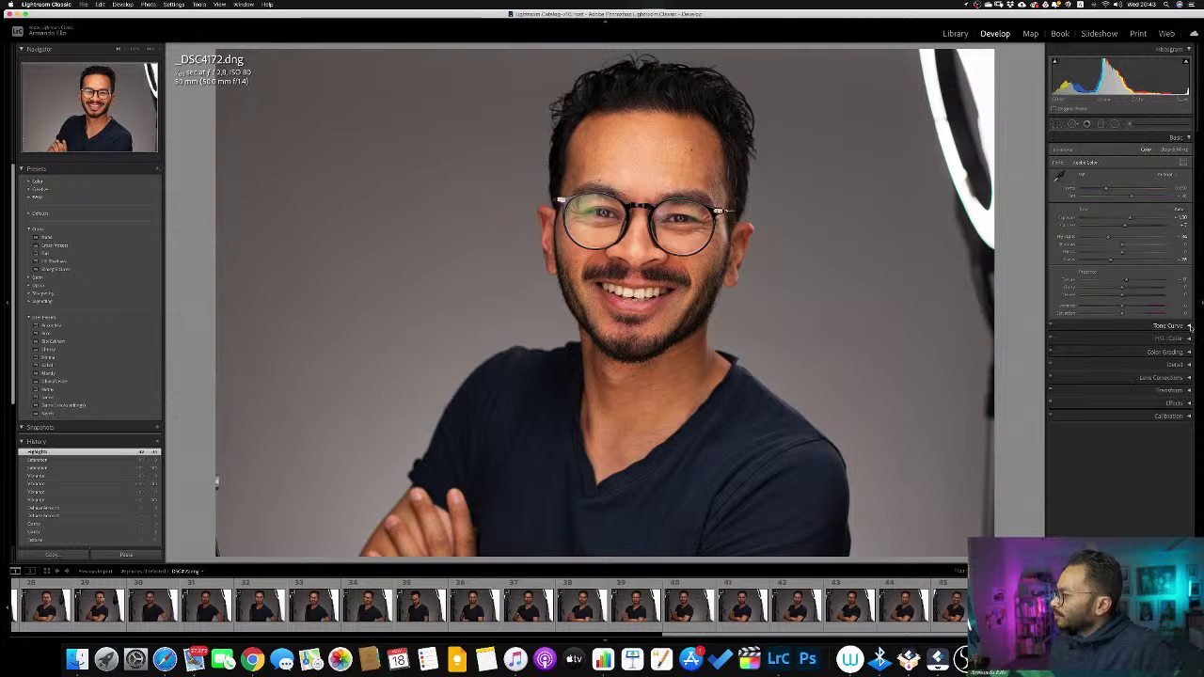
click(1189, 139)
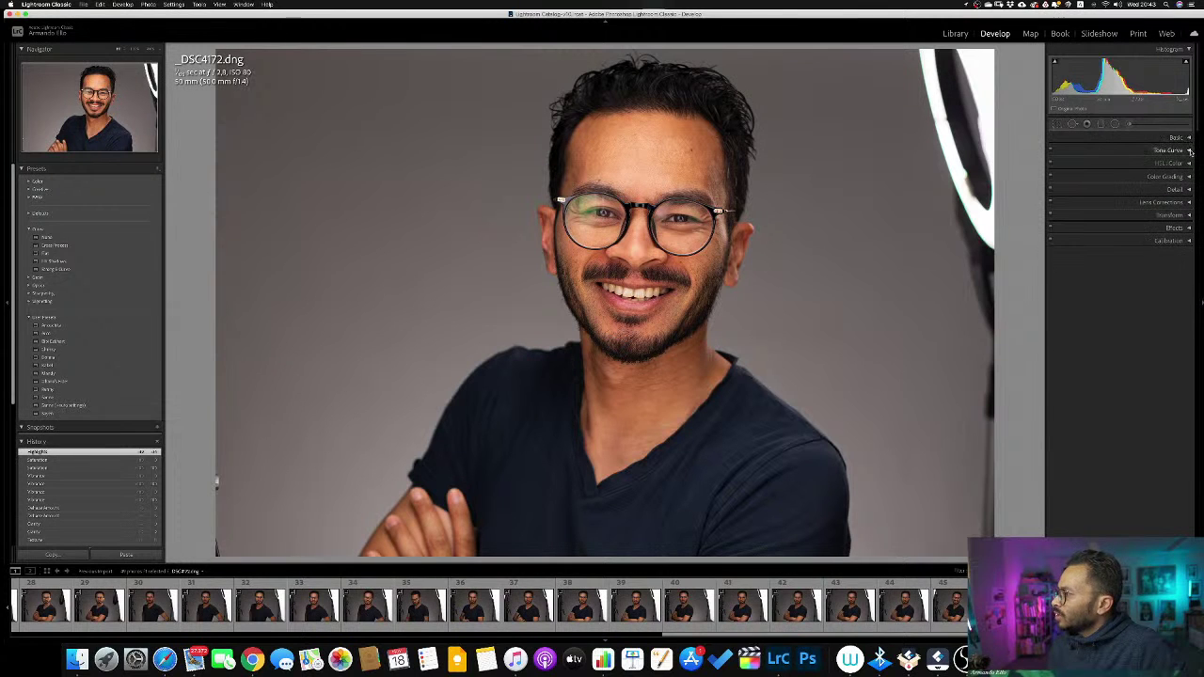
click(1189, 151)
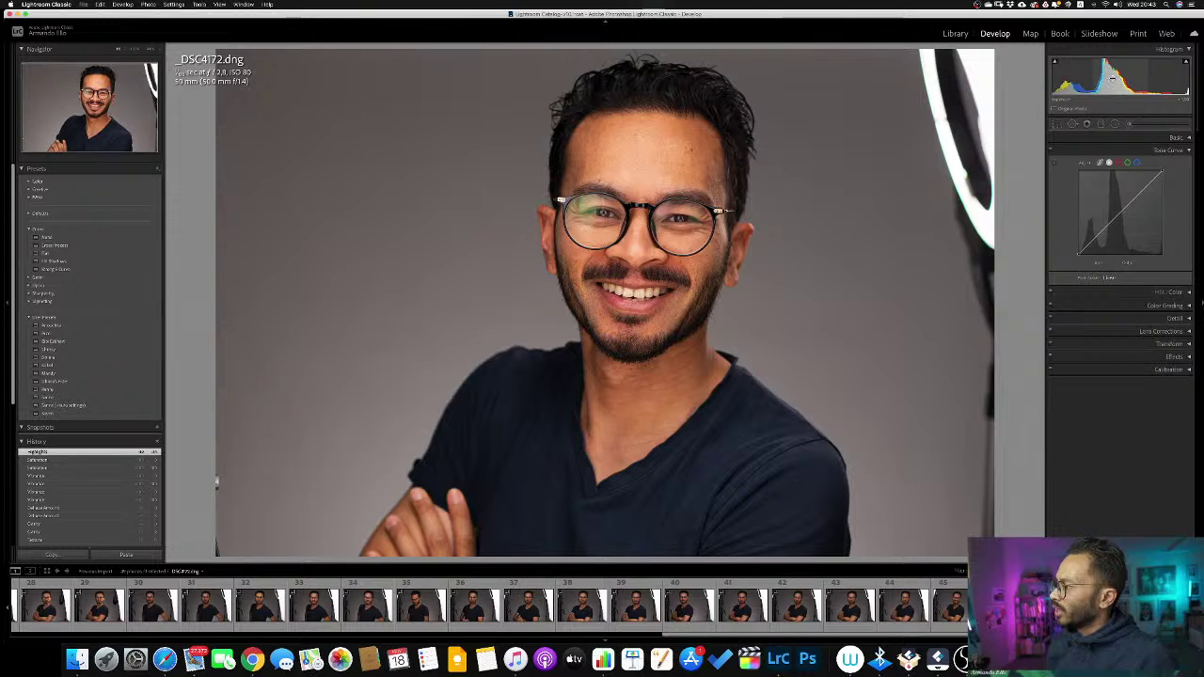
Try a strong exposure increase through the histogram and undo it.
drag(1134, 235, 1140, 218)
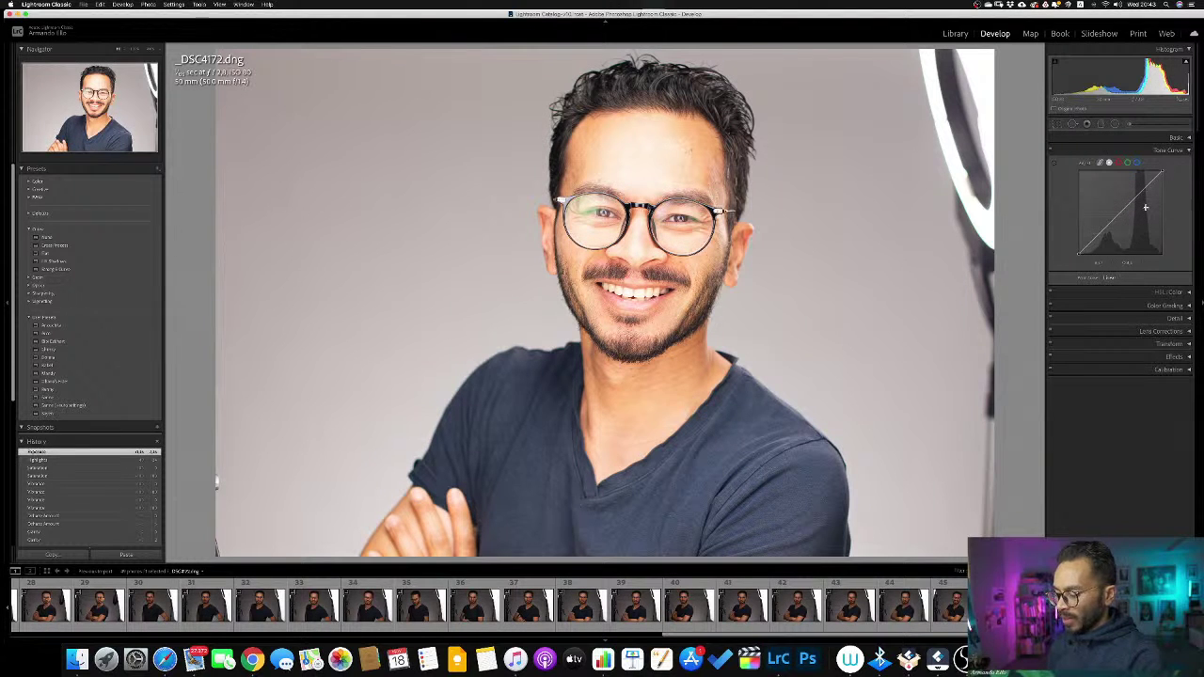
key(cmd+z)
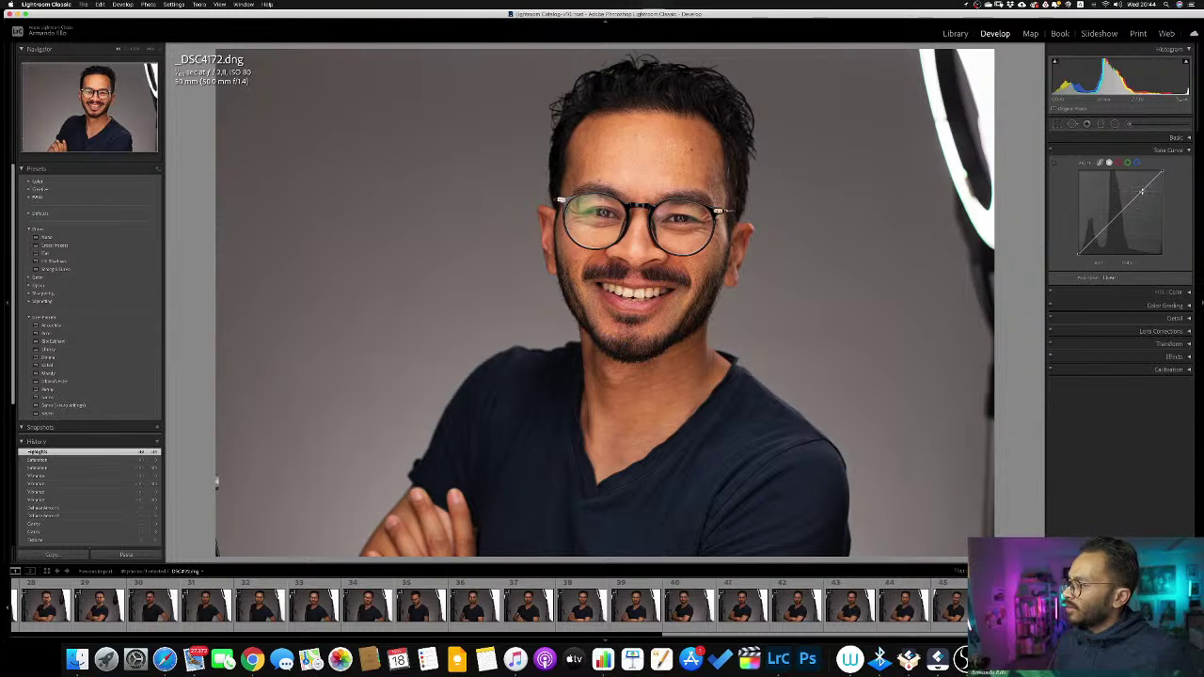
Try an S-shaped contrast curve on the RGB point curve by raising highlights and lowering shadows, and reset the curve.
drag(1144, 192, 1141, 192)
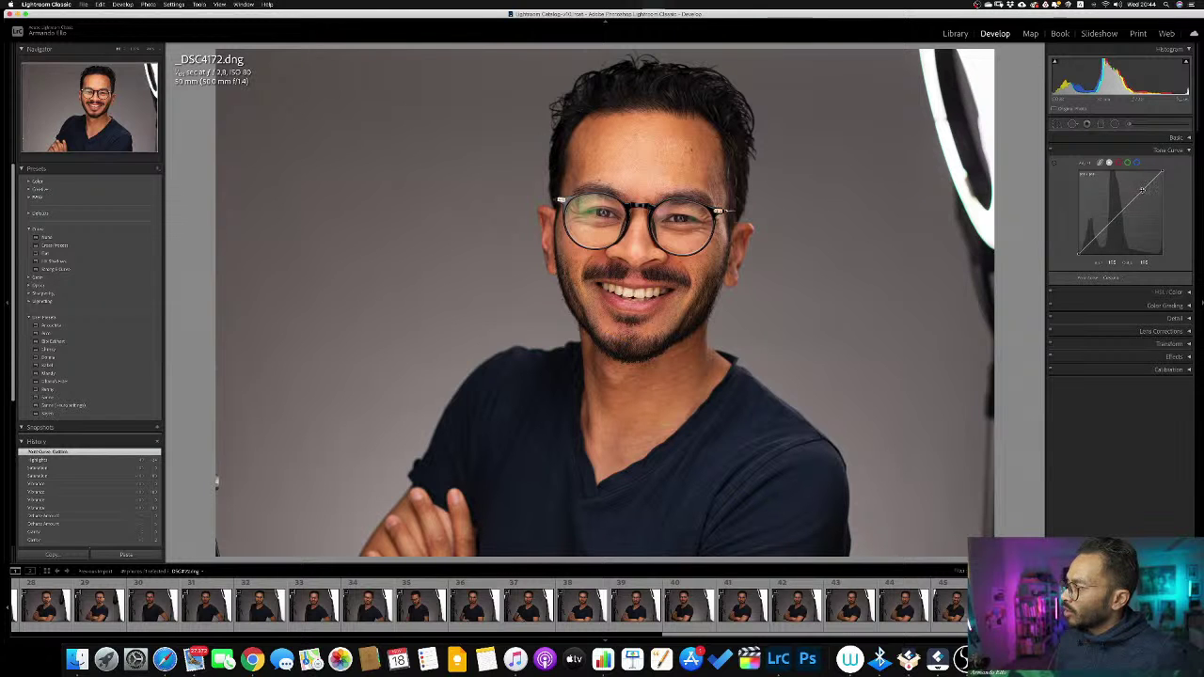
drag(1143, 191, 1141, 184)
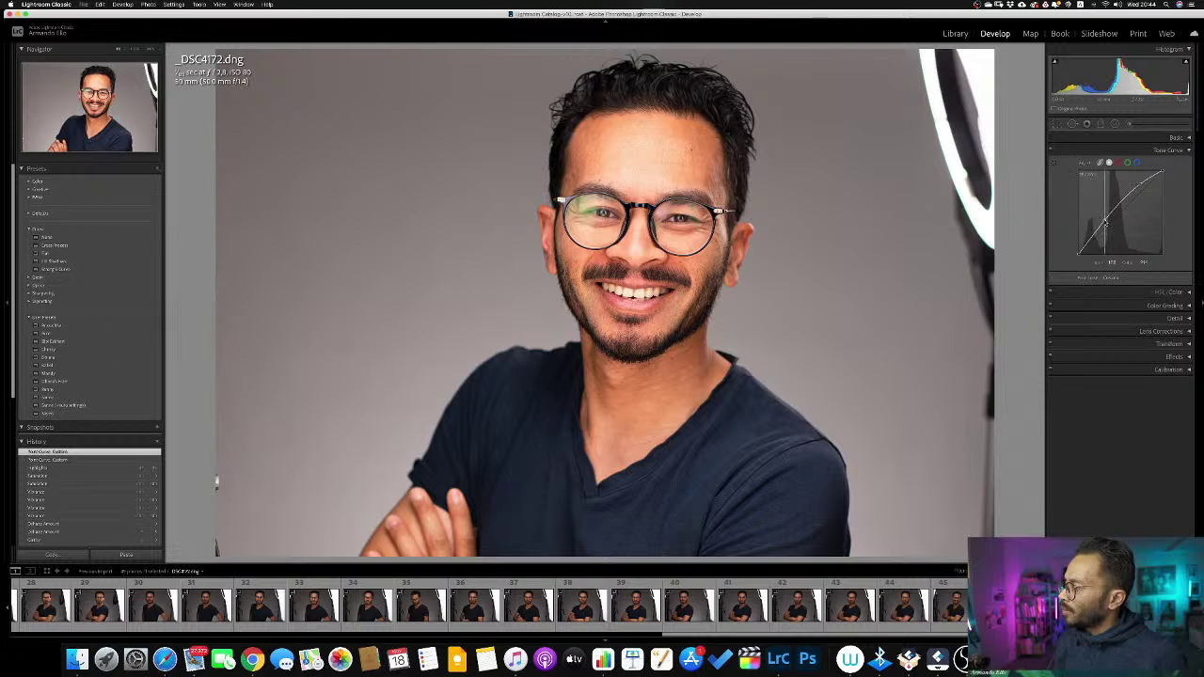
drag(1106, 221, 1106, 236)
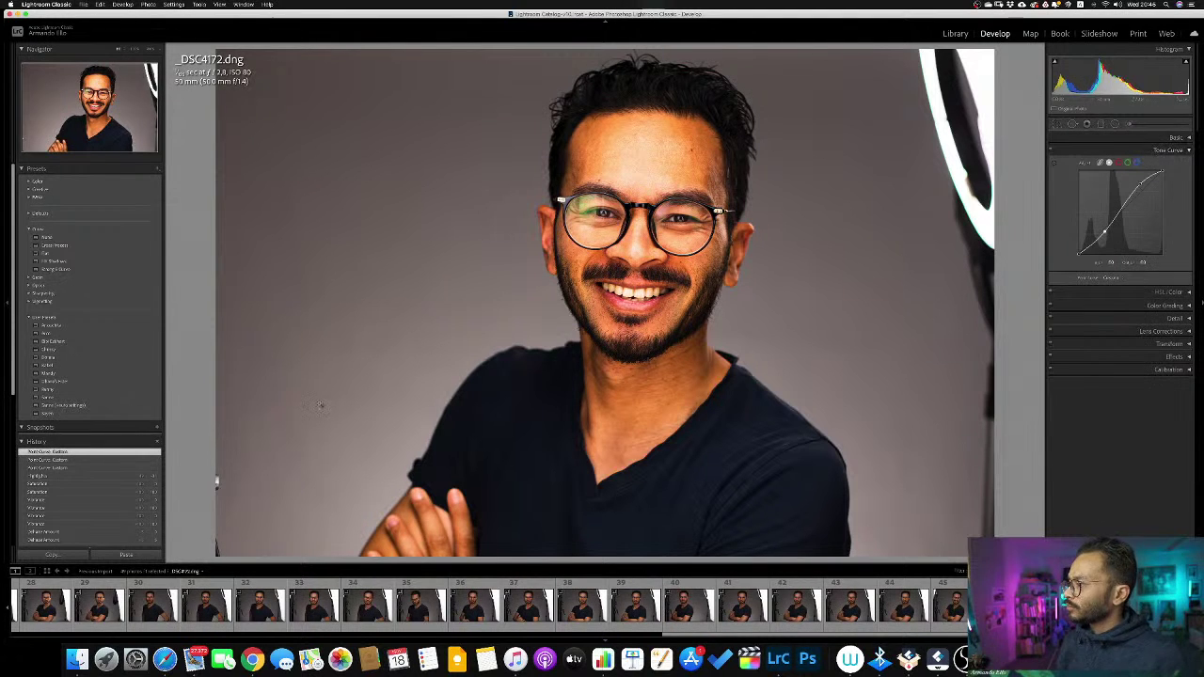
drag(1144, 184, 1126, 213)
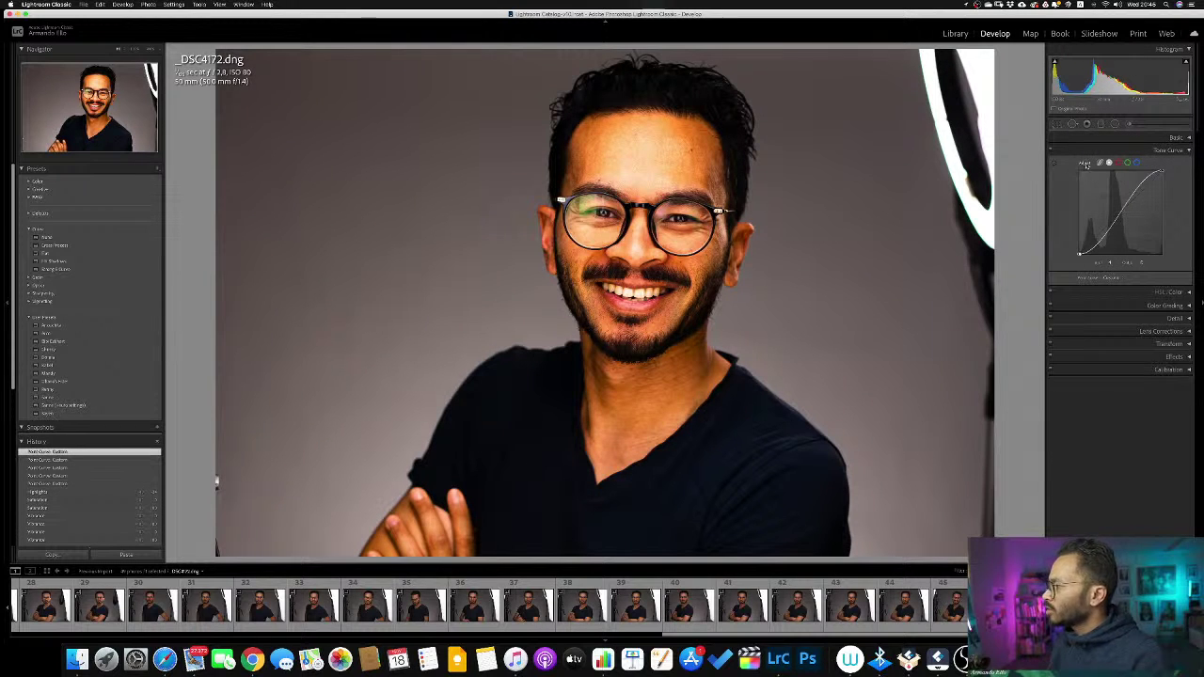
key(super+shift+r)
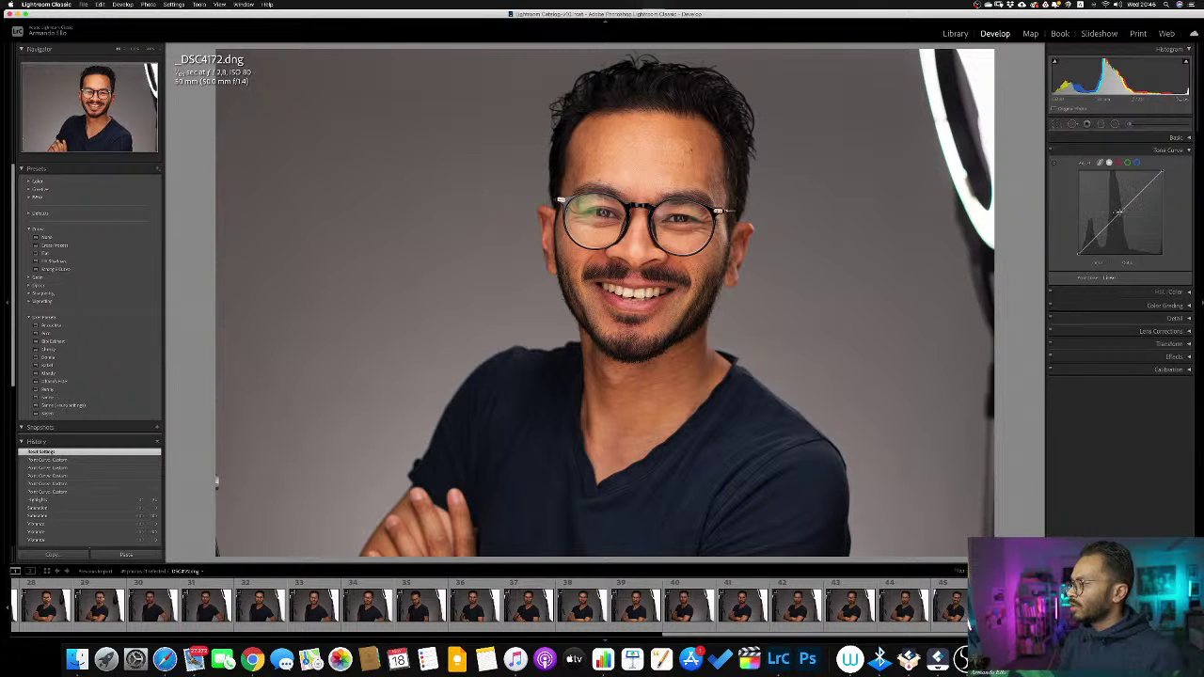
Try lowering and raising the midtones on the RGB point curve with the Basic adjustments expanded alongside it.
drag(1120, 213, 1124, 215)
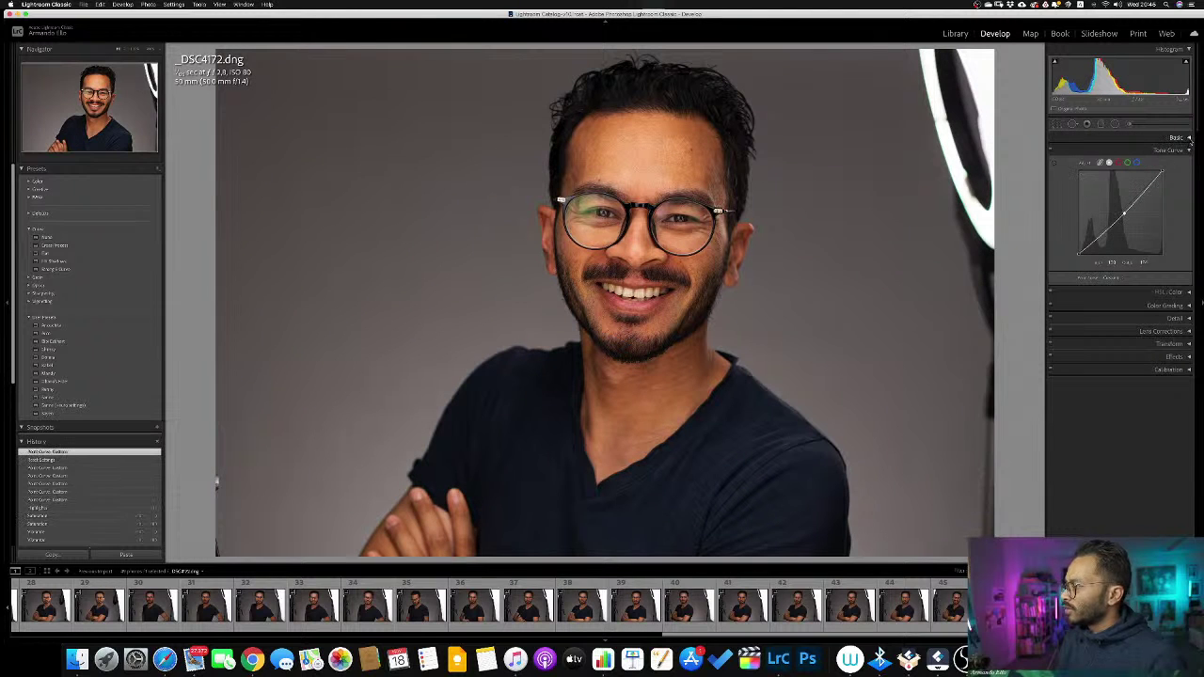
click(1189, 138)
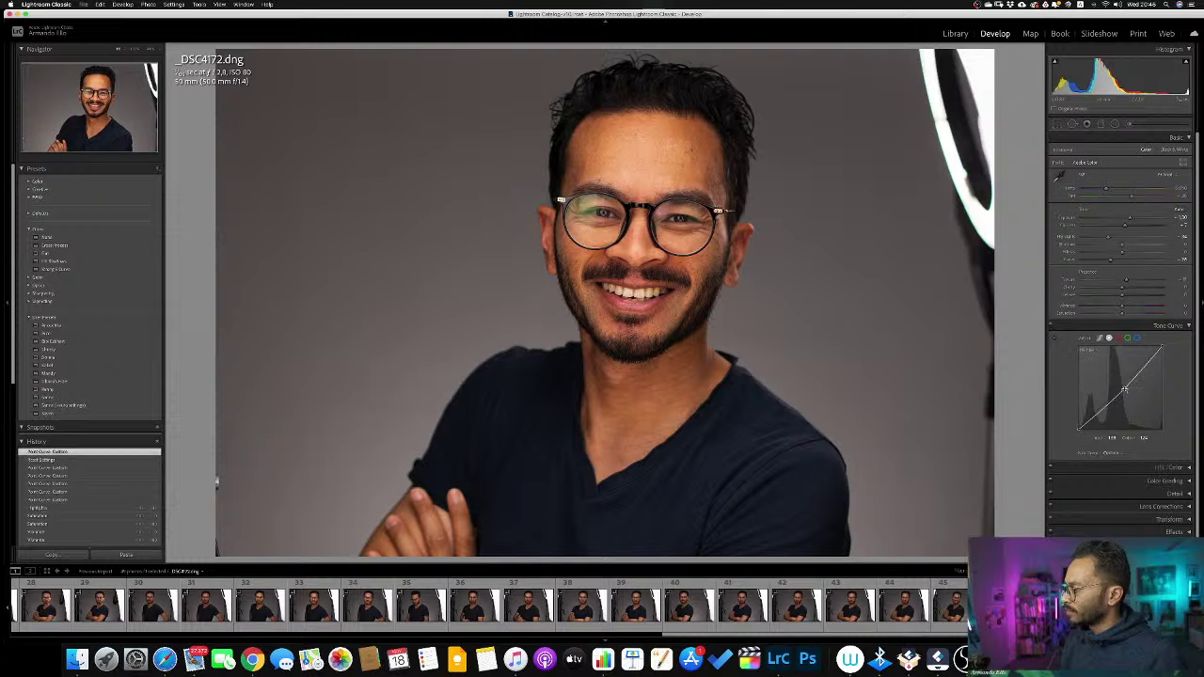
drag(1123, 390, 1127, 379)
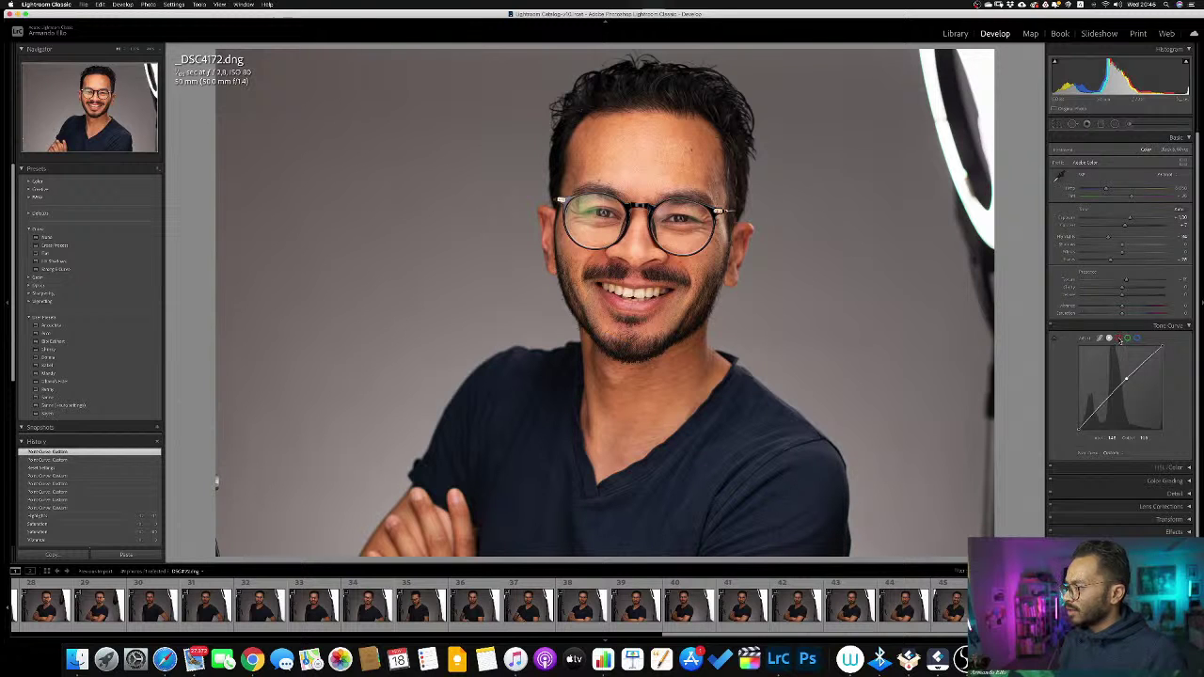
Try raising the red channel's midtones and shaping an S-curve on it, and reset the tone curves.
click(1119, 339)
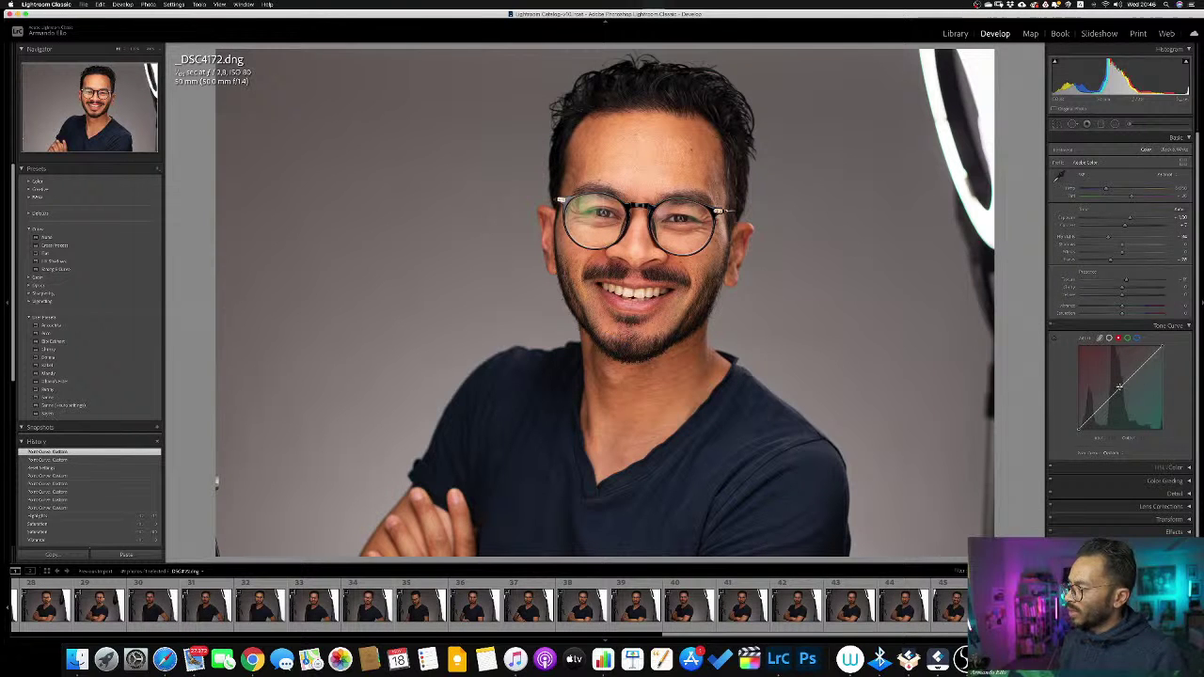
drag(1120, 385, 1116, 376)
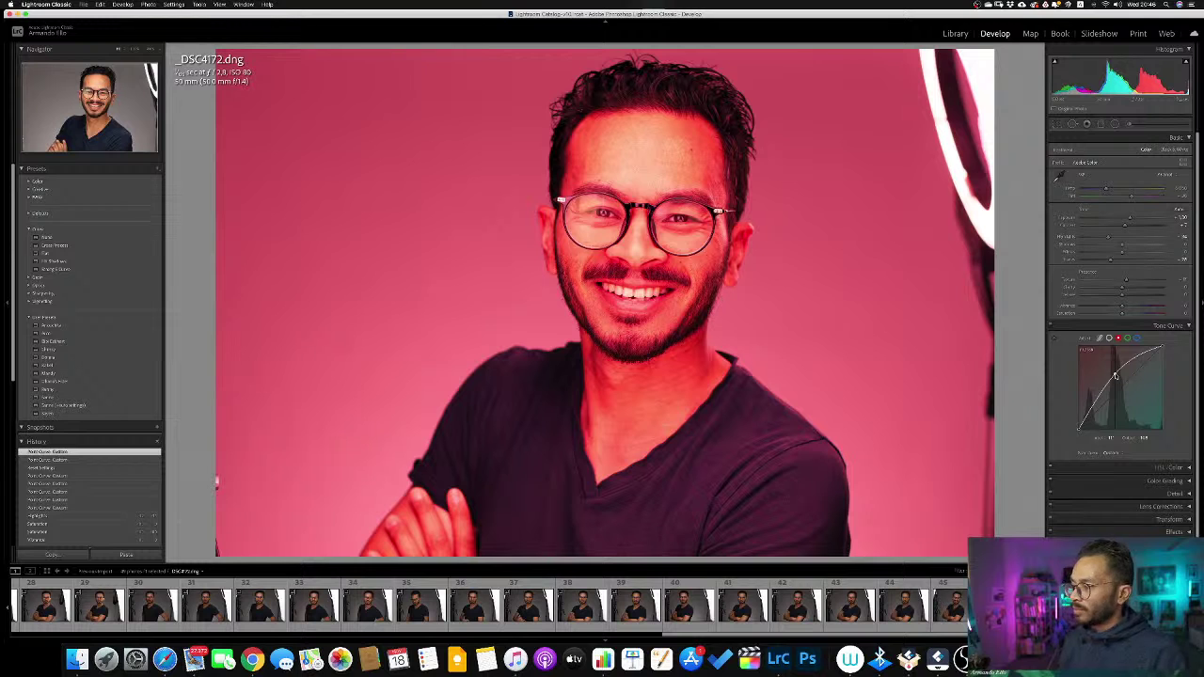
drag(1116, 377, 1142, 356)
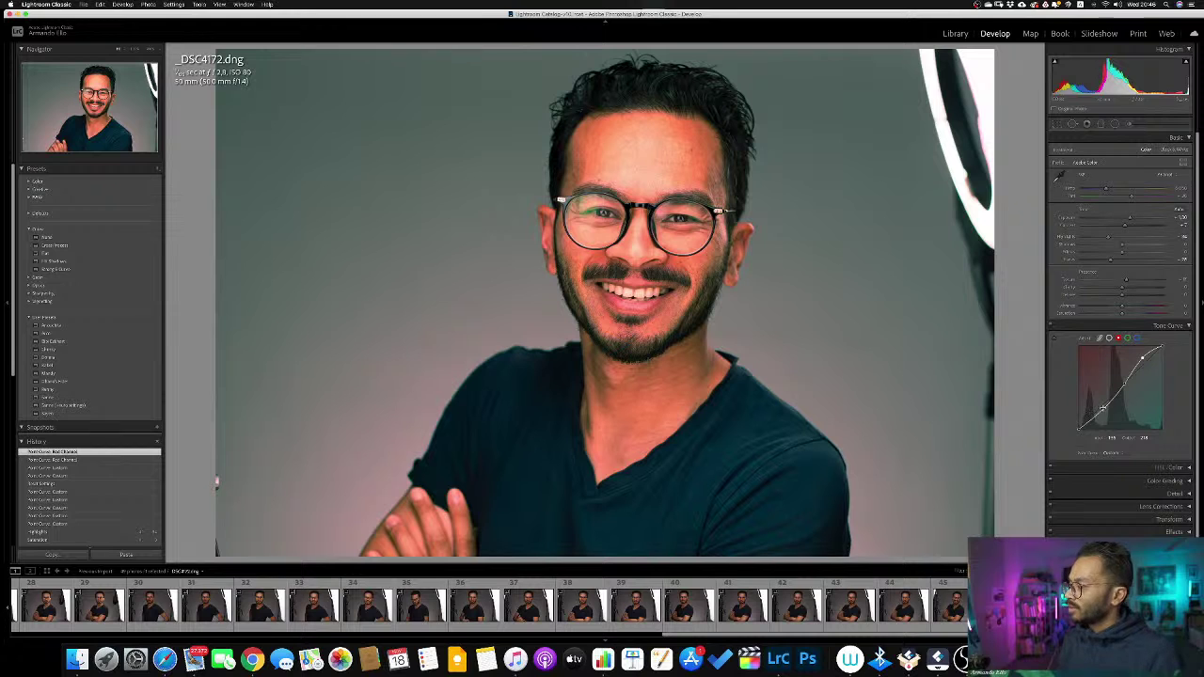
drag(1102, 409, 1108, 409)
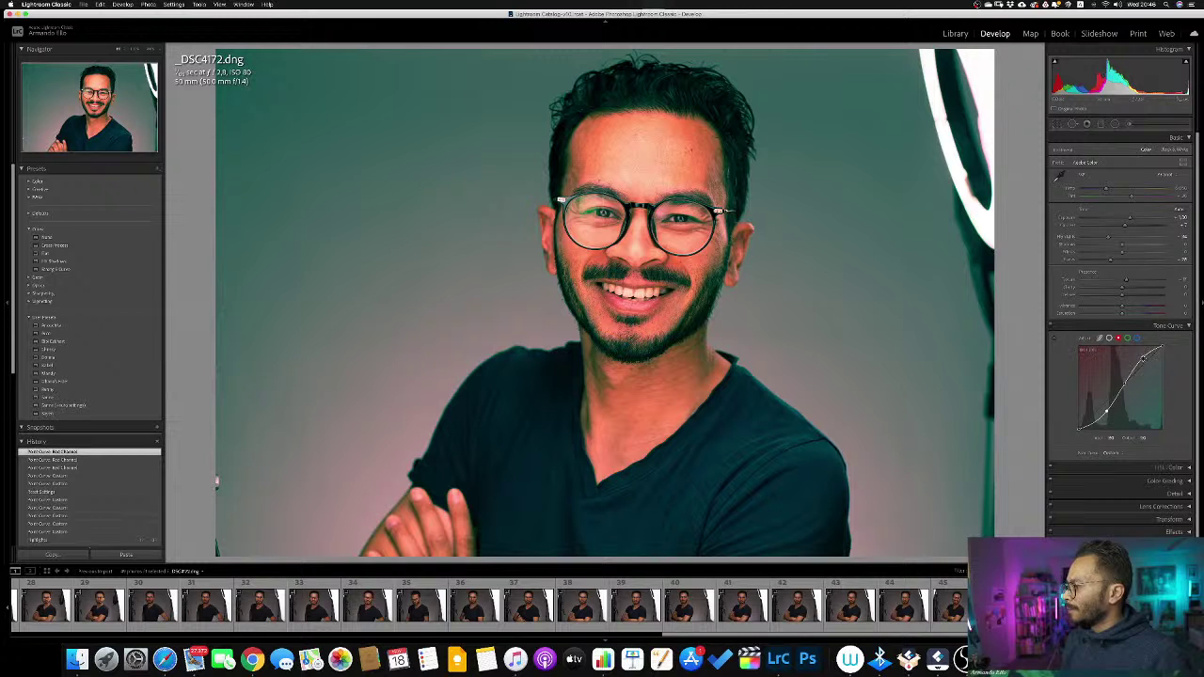
drag(1147, 358, 1147, 358)
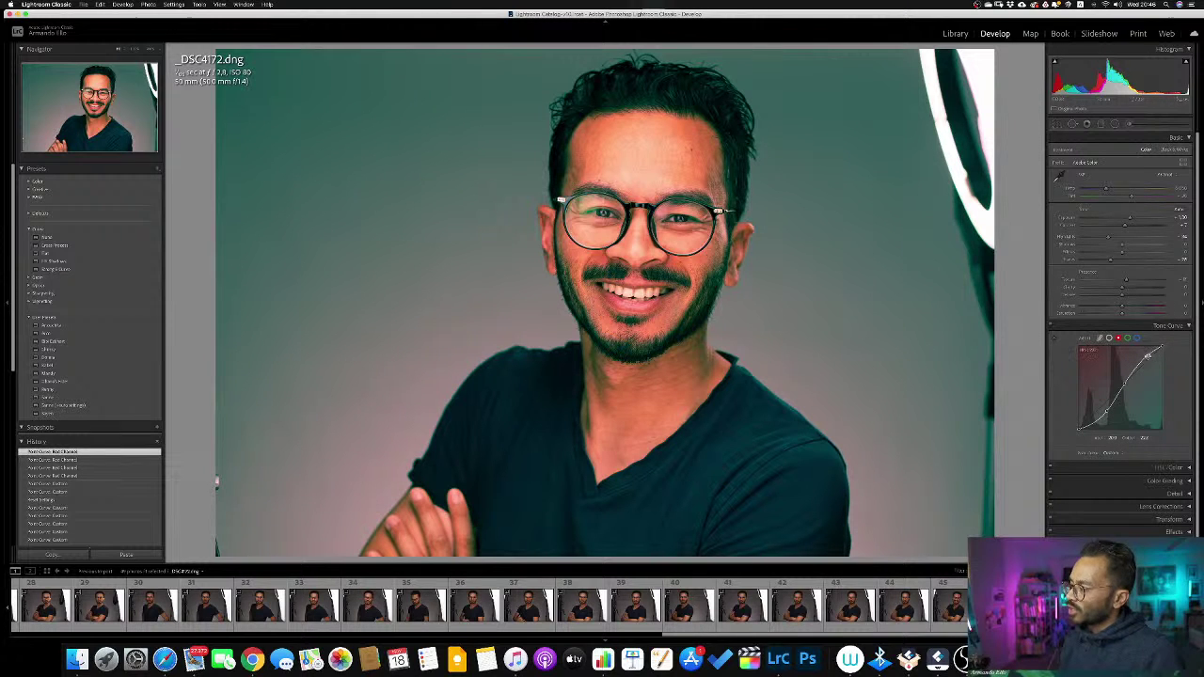
mouse_move(1148, 356)
mouse_down()
mouse_move(1131, 380)
mouse_move(1163, 346)
mouse_up()
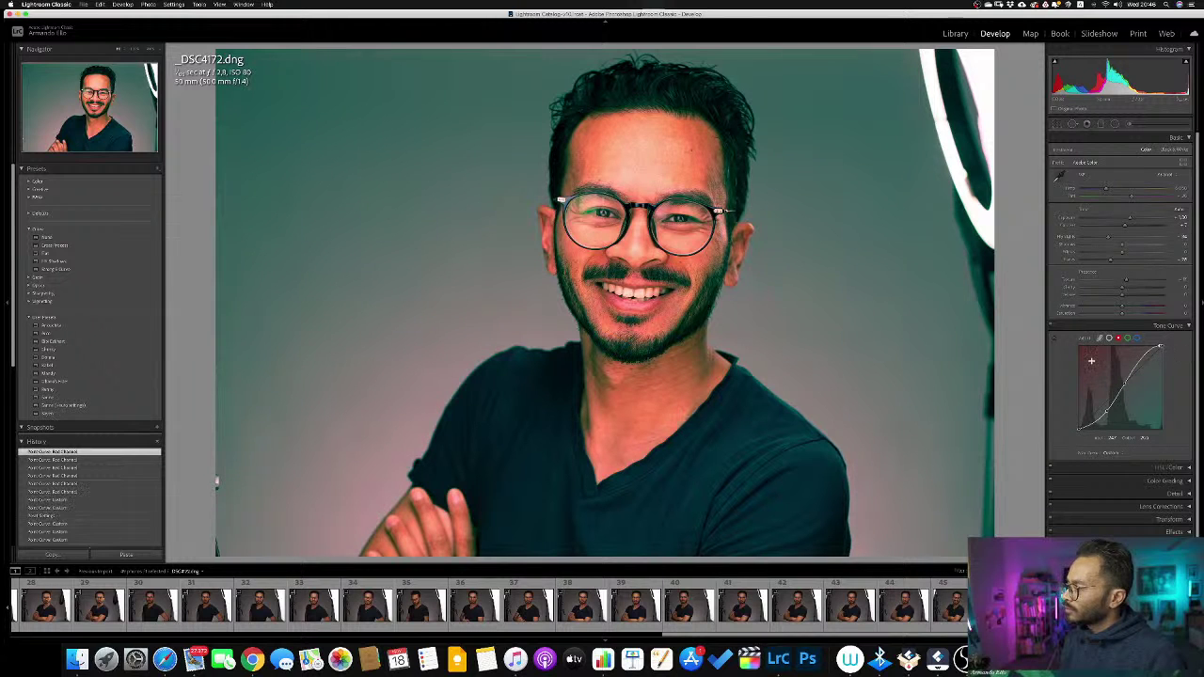
double_click(1088, 344)
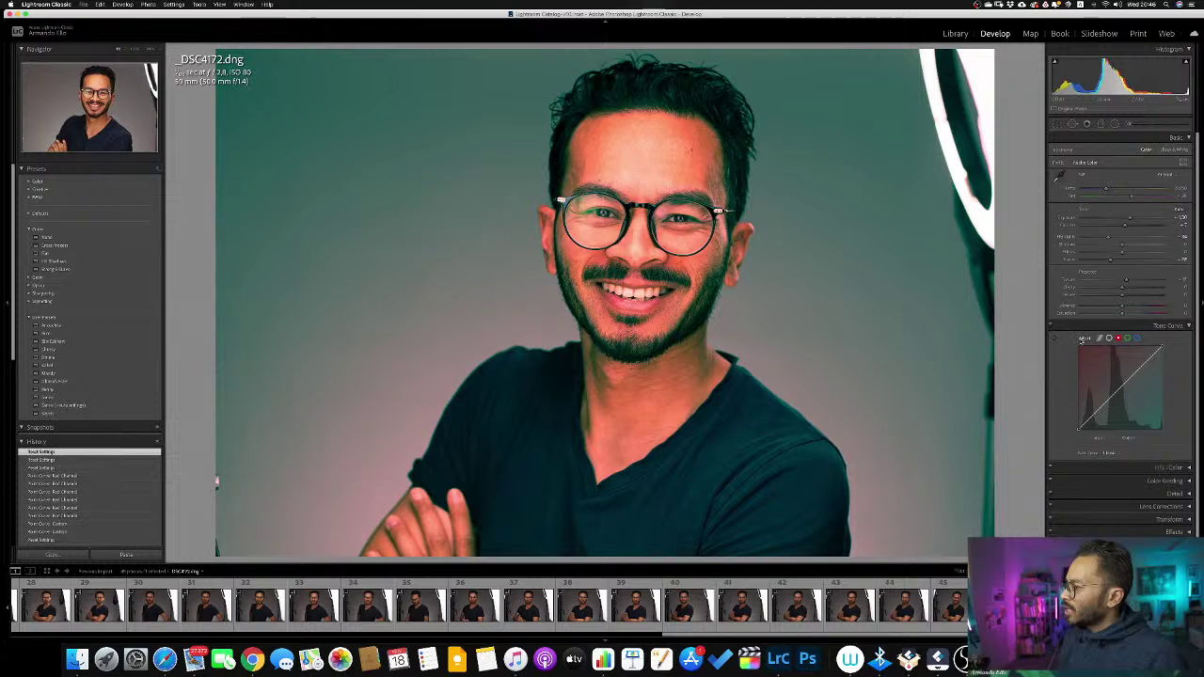
click(1107, 340)
Try an S-curve on the green channel with raised highlights and adjusted shadows, and reset that channel.
click(1127, 338)
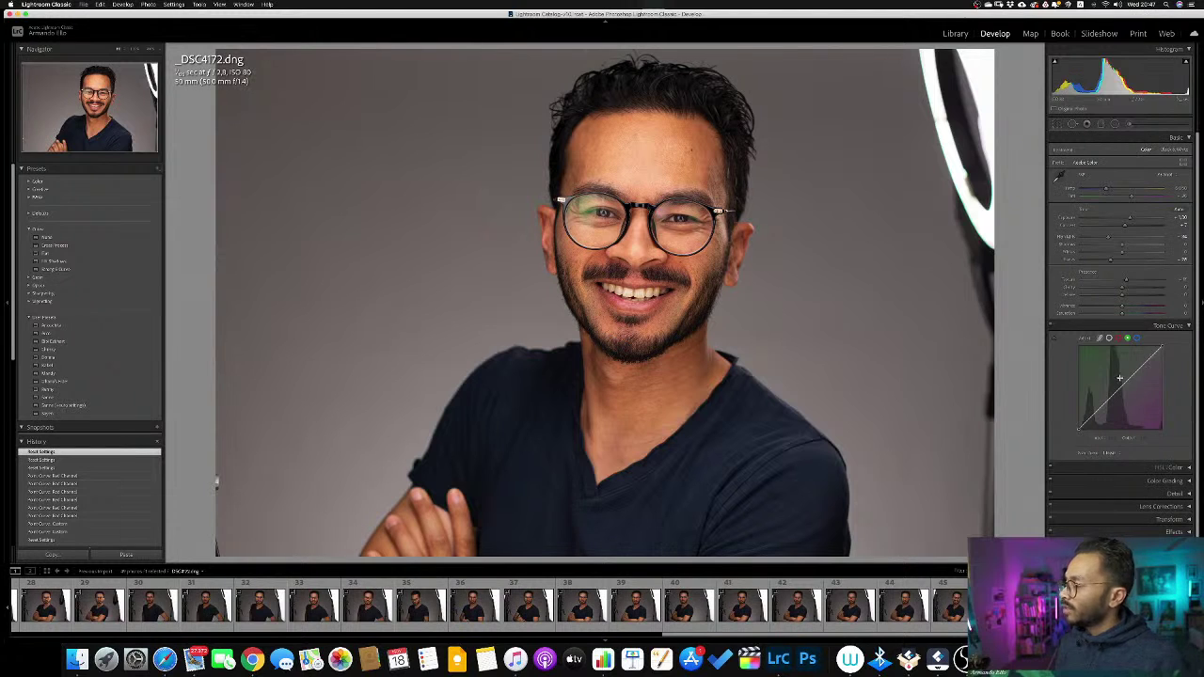
drag(1135, 379, 1149, 358)
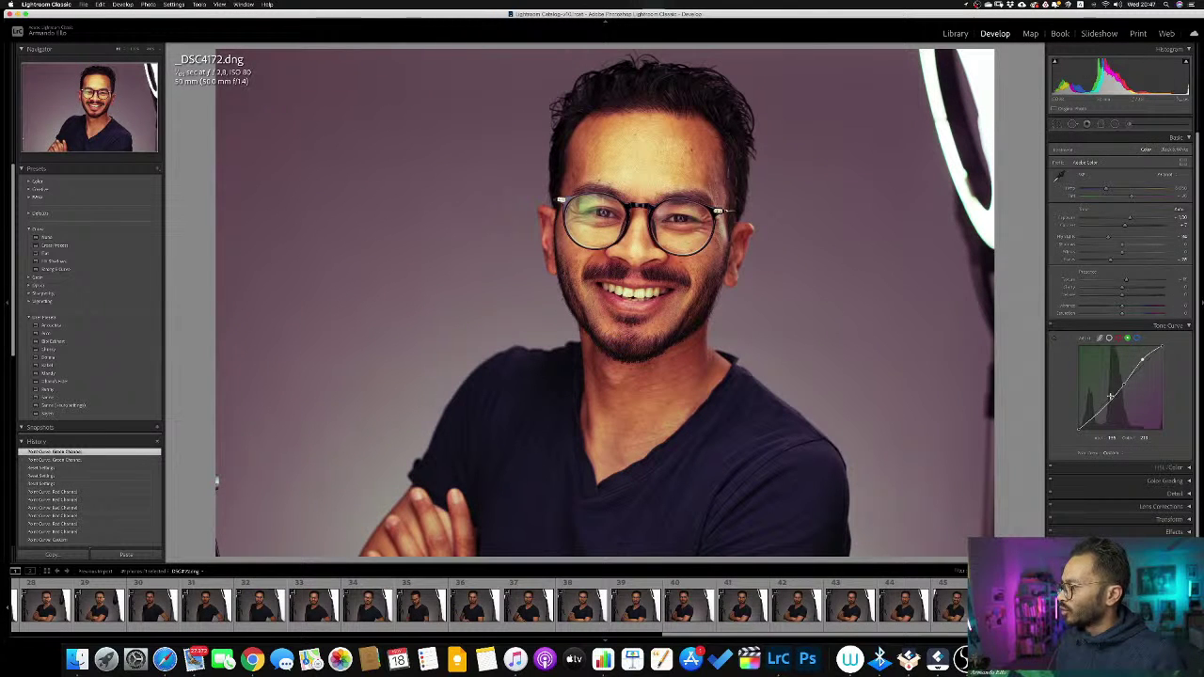
drag(1108, 400, 1111, 406)
drag(1110, 403, 1105, 399)
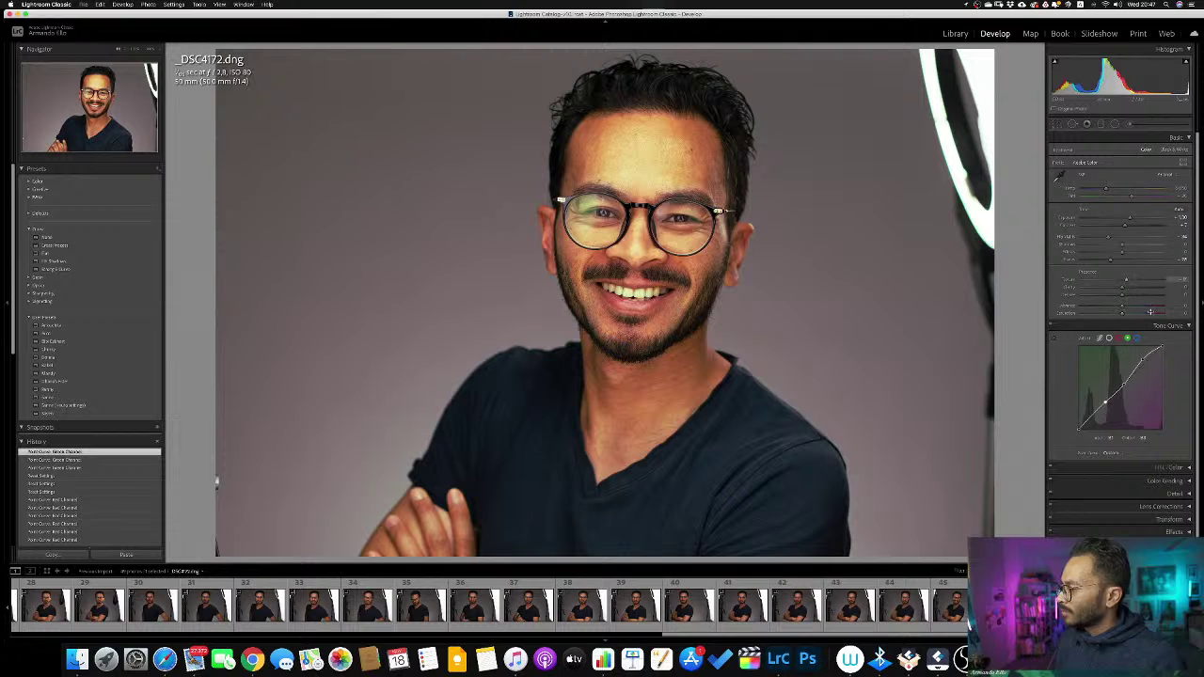
right_click(1124, 386)
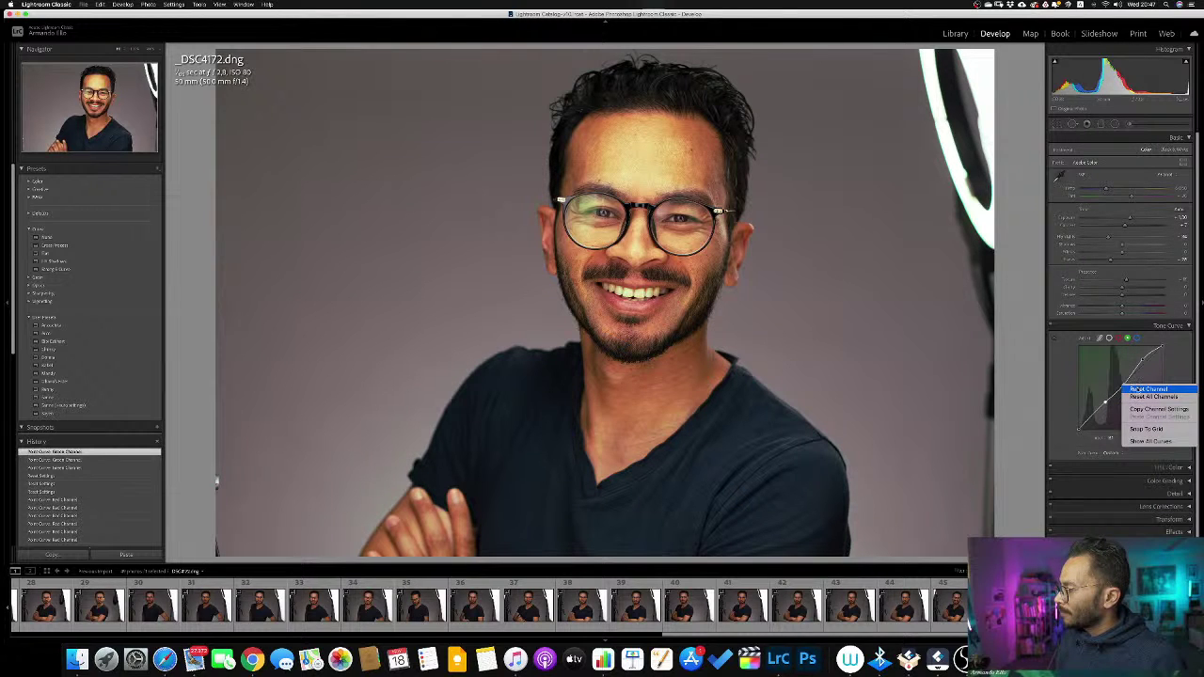
click(1136, 389)
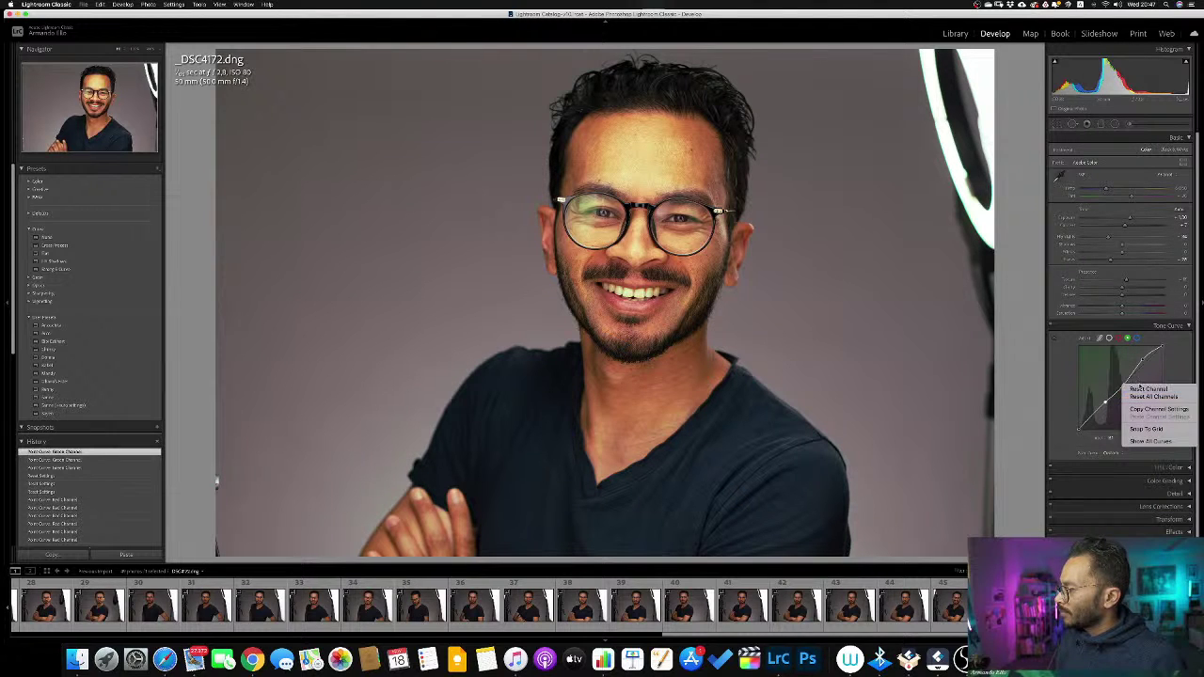
click(1176, 389)
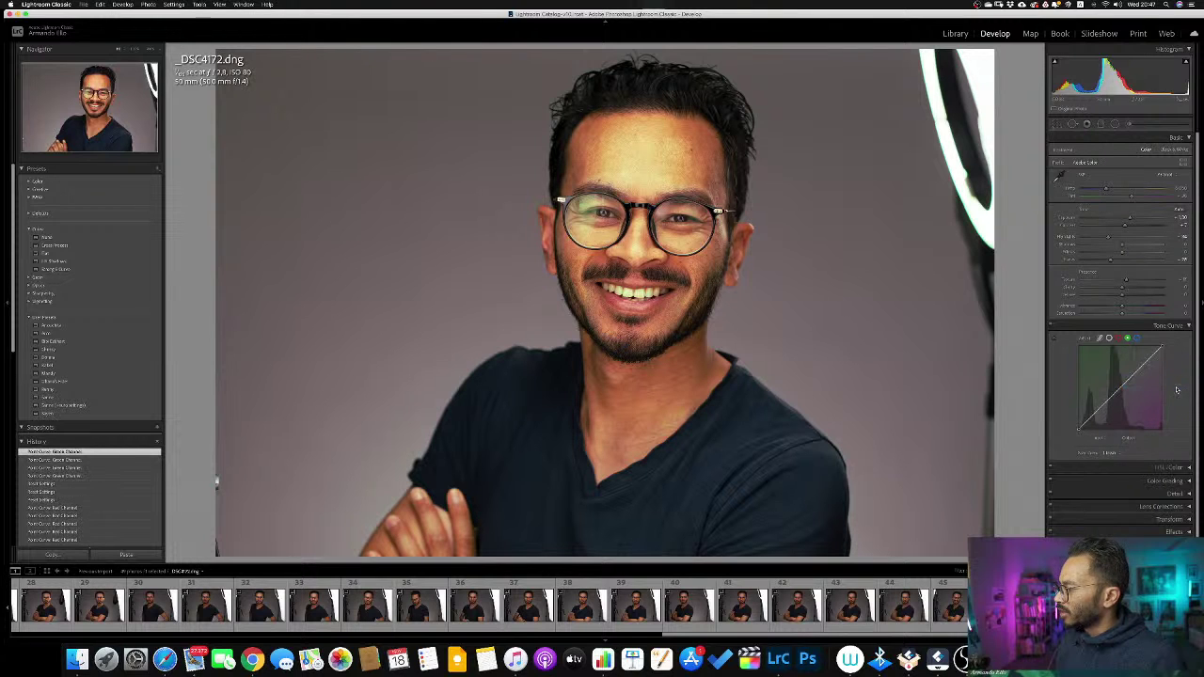
Raise the blue channel's black point and lower its white point to tint shadows blue and highlights yellow.
click(1137, 340)
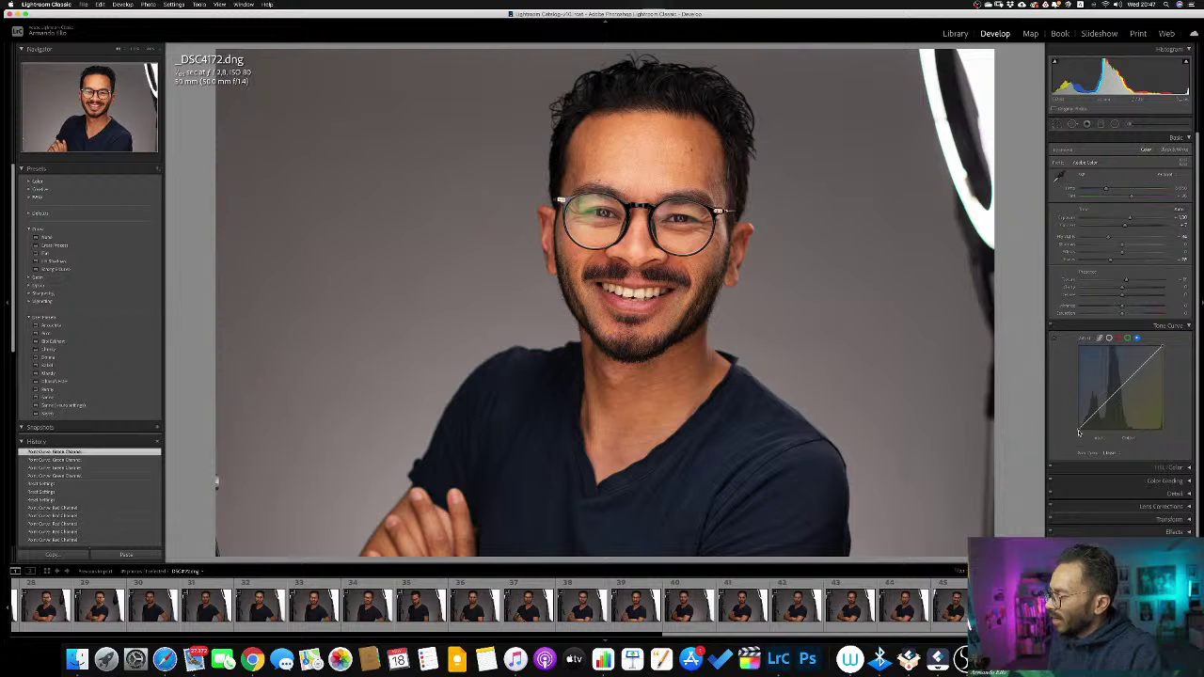
click(1079, 430)
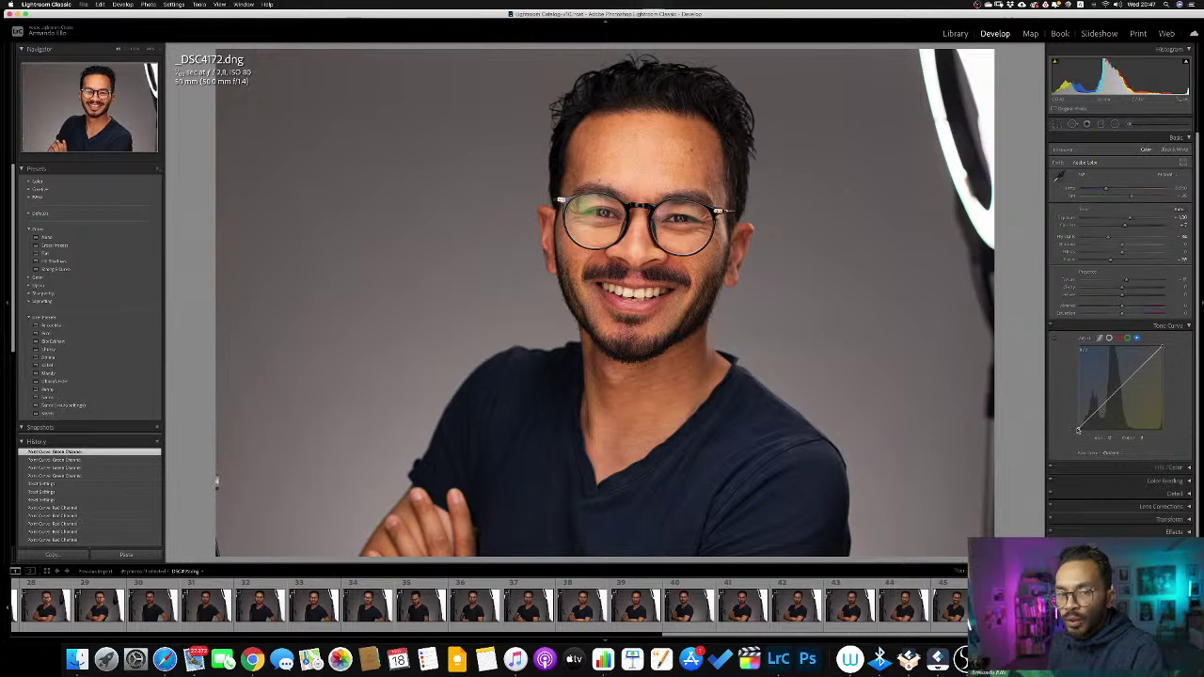
drag(1079, 430, 1054, 408)
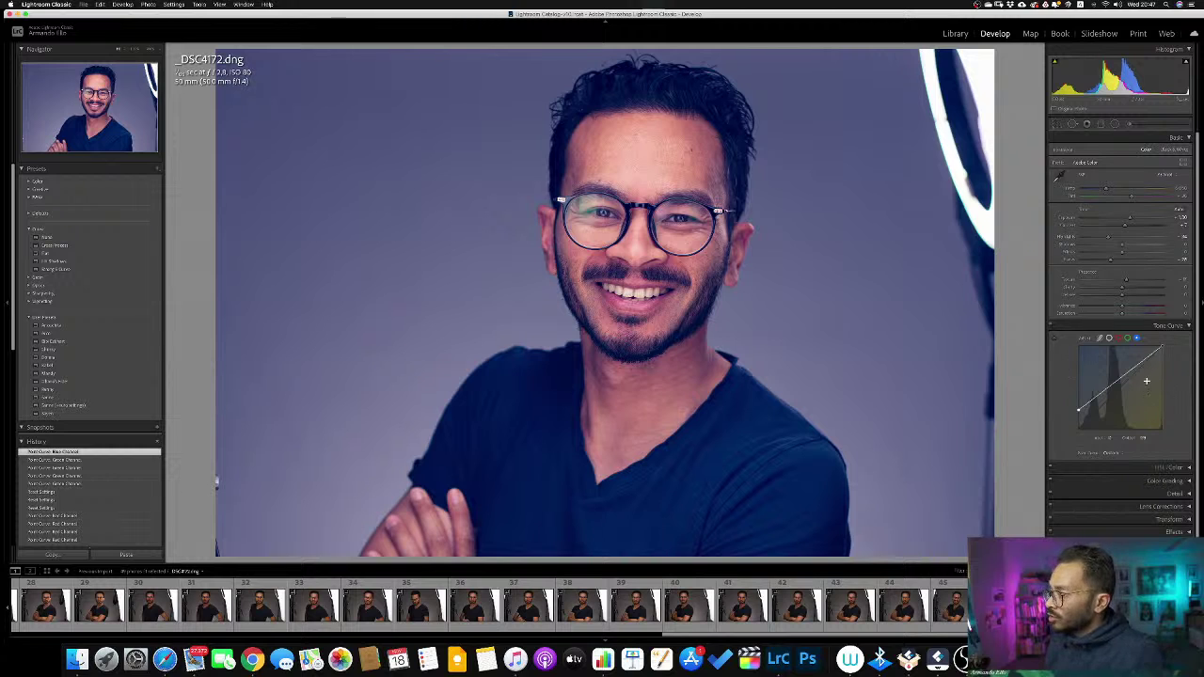
drag(1079, 410, 1079, 414)
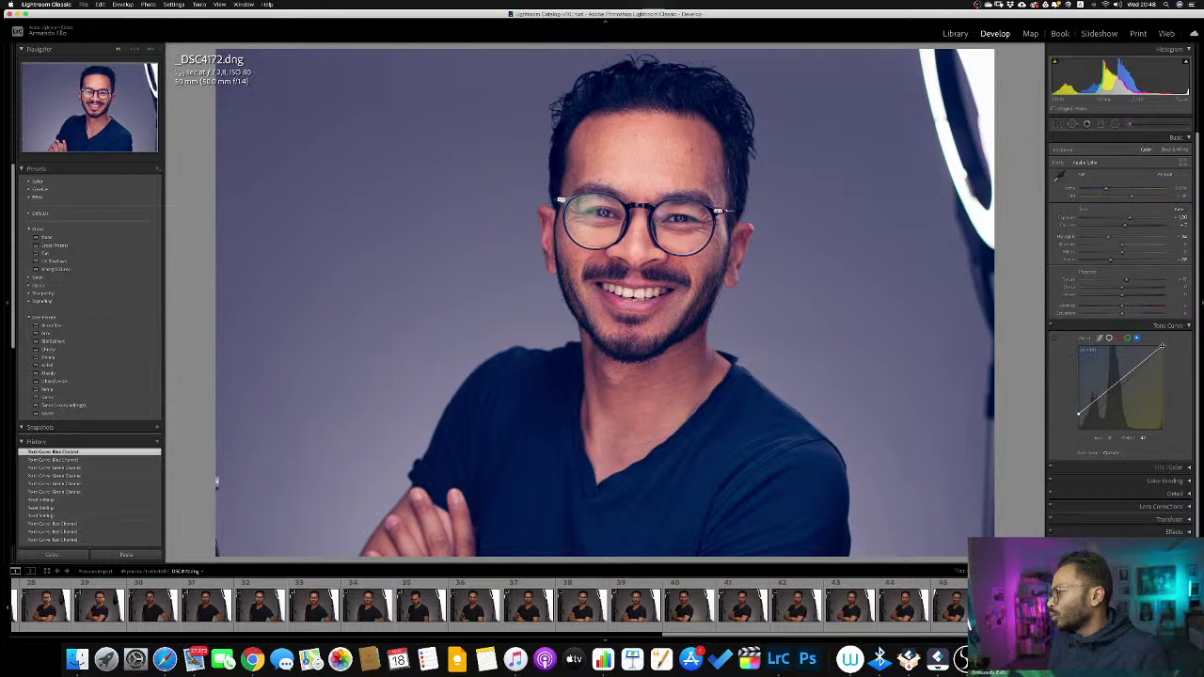
drag(1162, 345, 1202, 352)
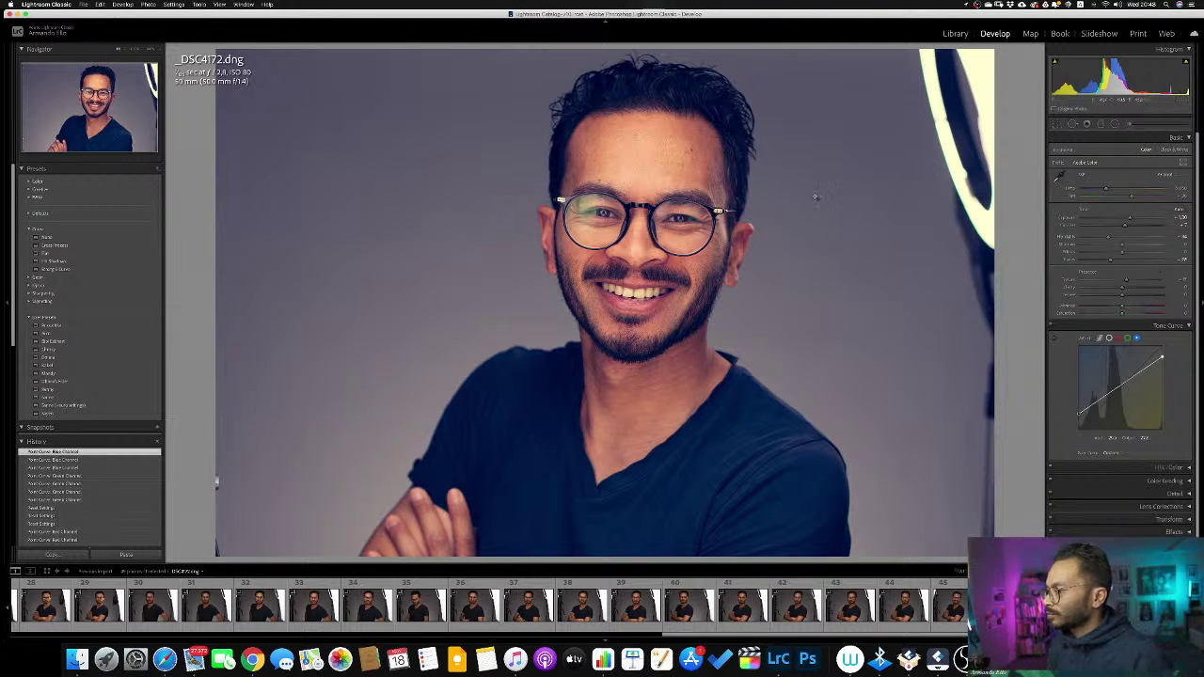
Slightly raise the black point of the red channel's tone curve.
click(1100, 337)
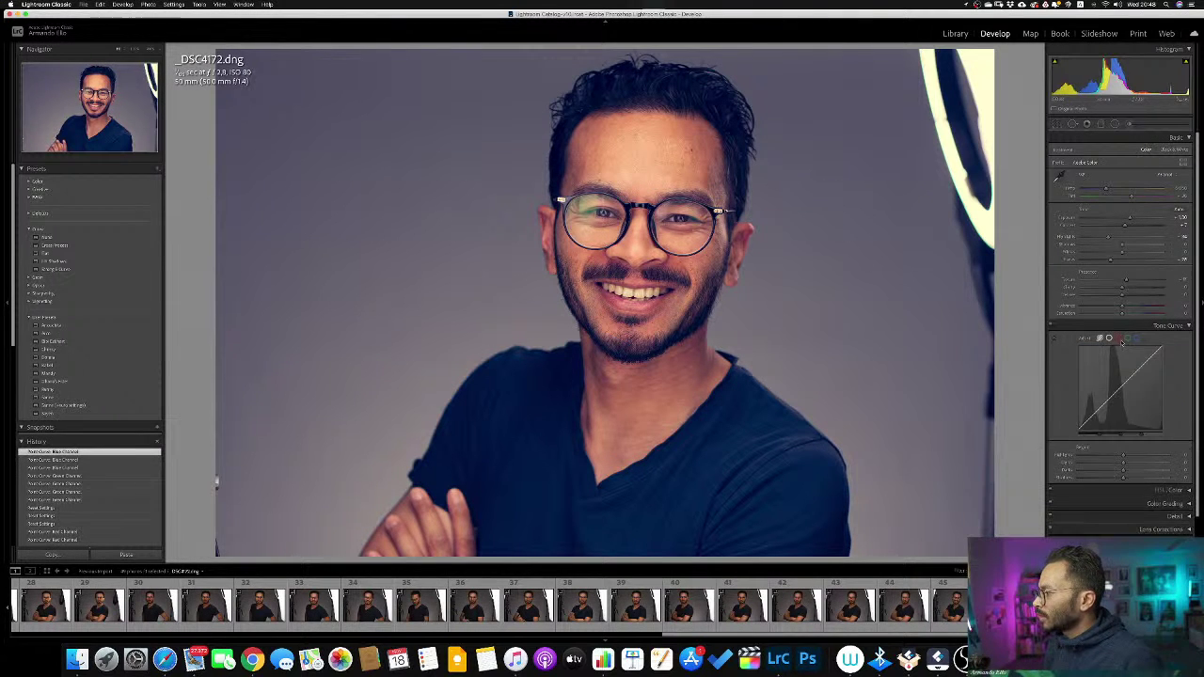
click(1118, 338)
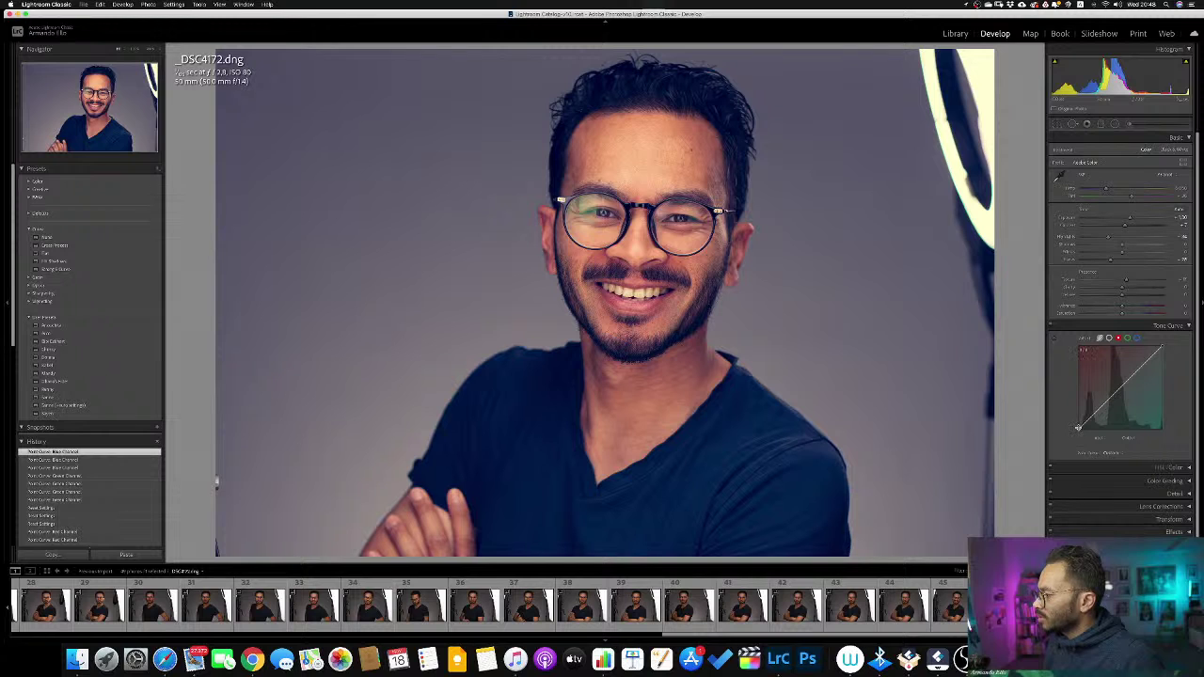
drag(1080, 426, 1080, 426)
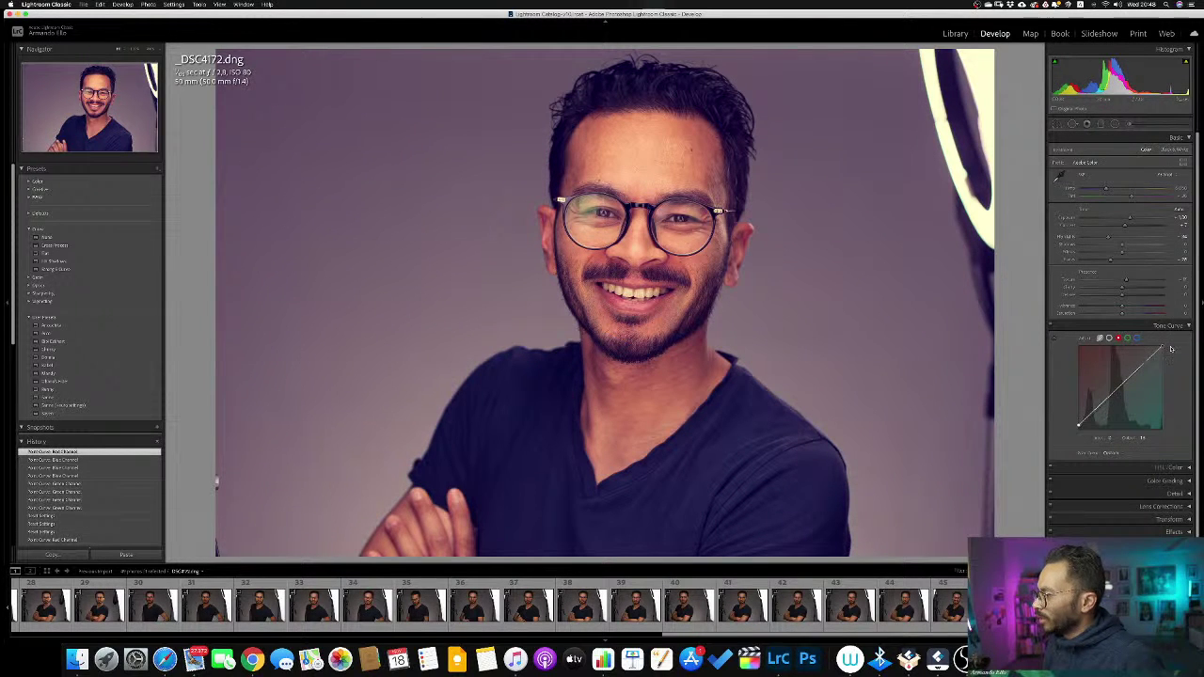
Lower the white point of the red channel's tone curve, and switch to the parametric curve.
drag(1163, 347, 1171, 351)
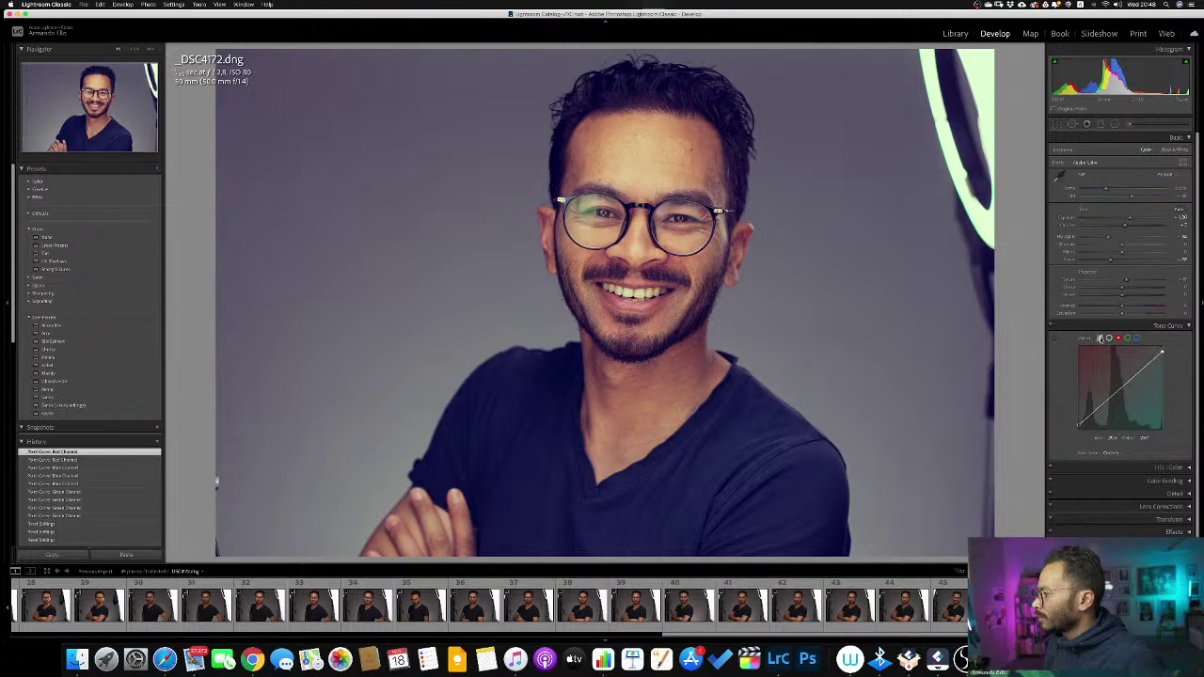
click(1100, 338)
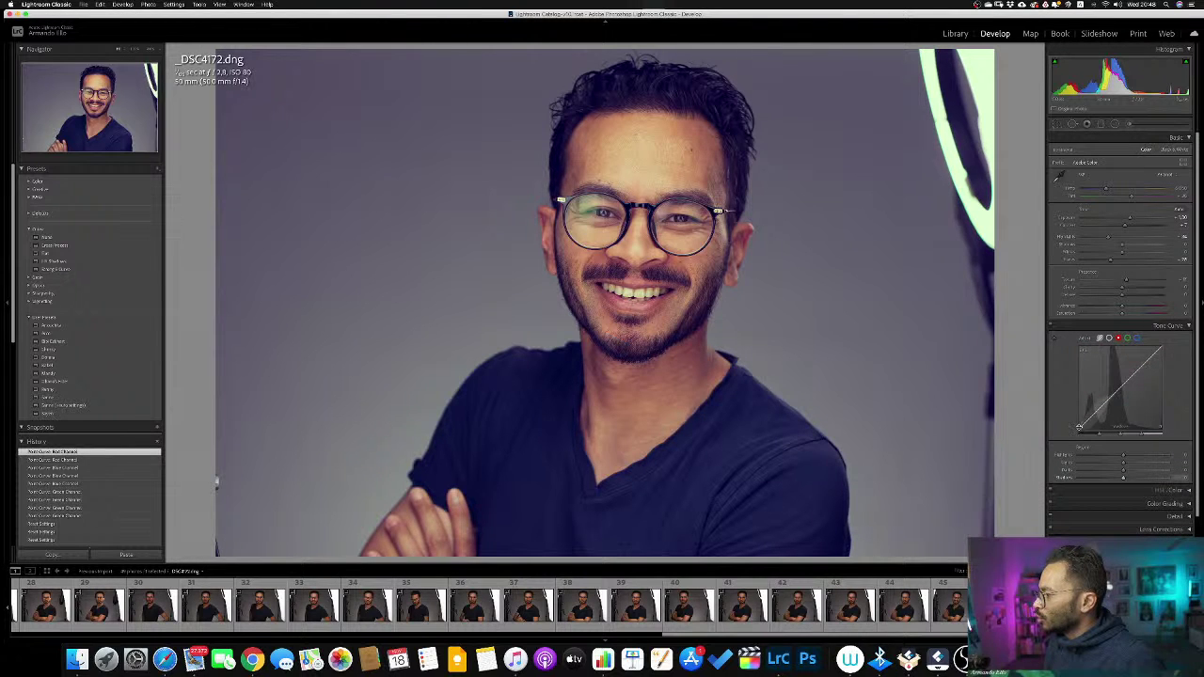
Try adjusting the parametric curve's shadows, shadow split point and highlights, reverting each change.
drag(1079, 427, 1087, 408)
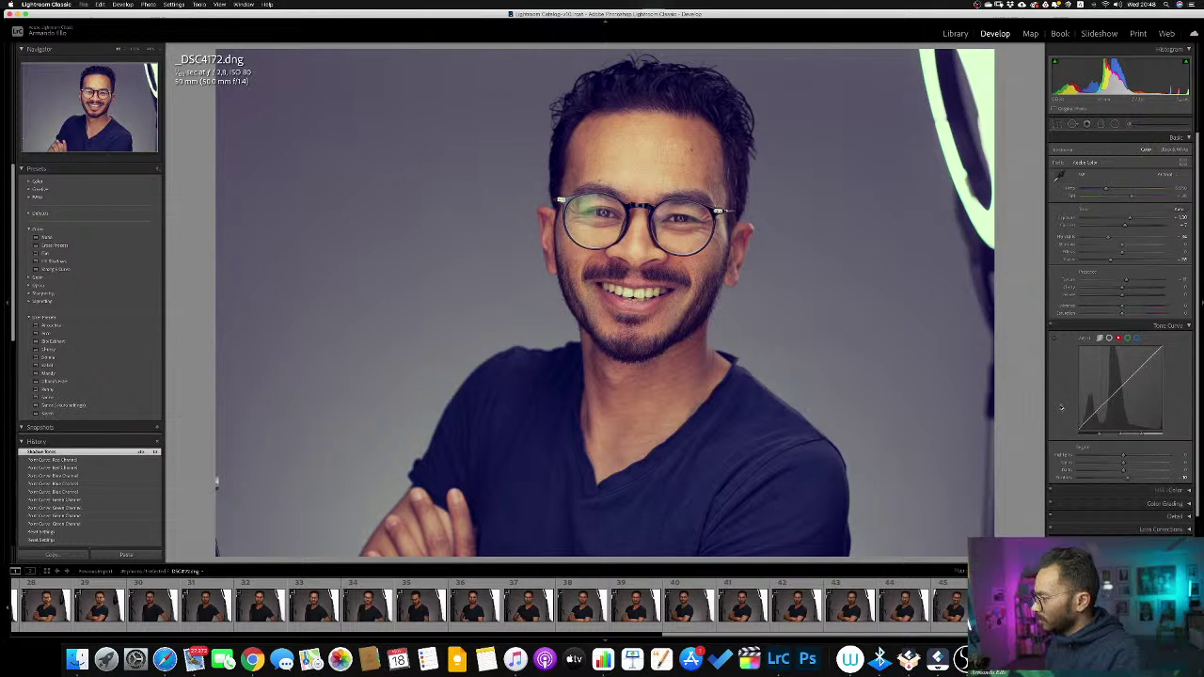
key(super+z)
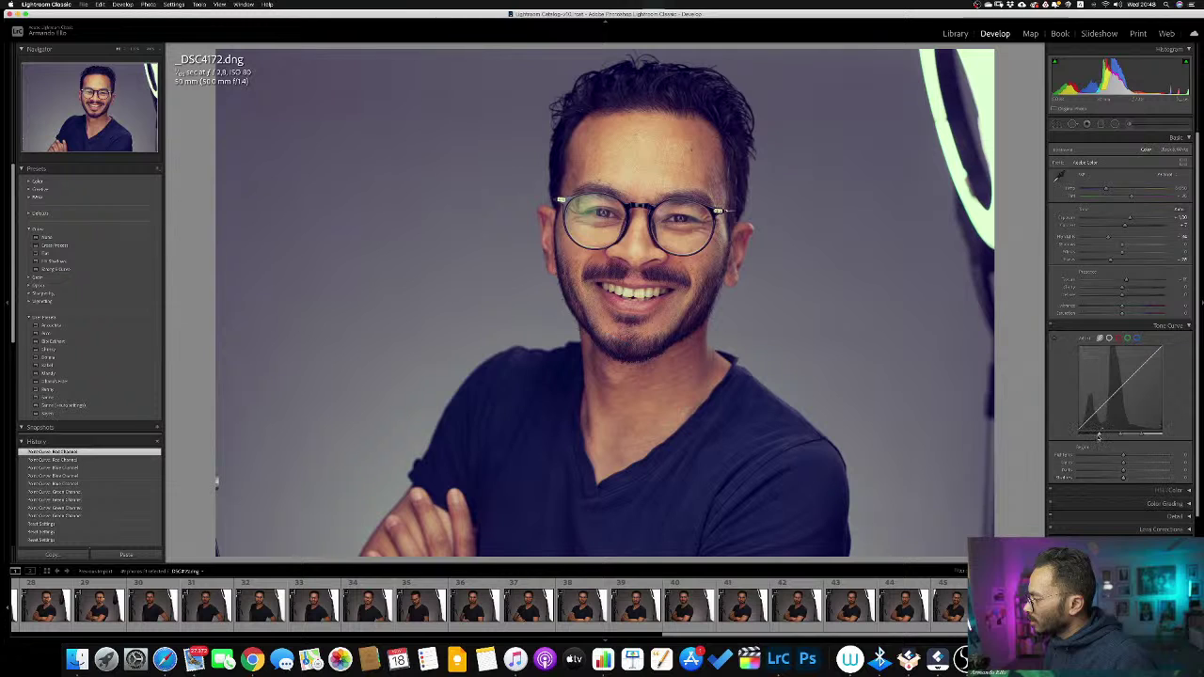
drag(1099, 436, 1079, 439)
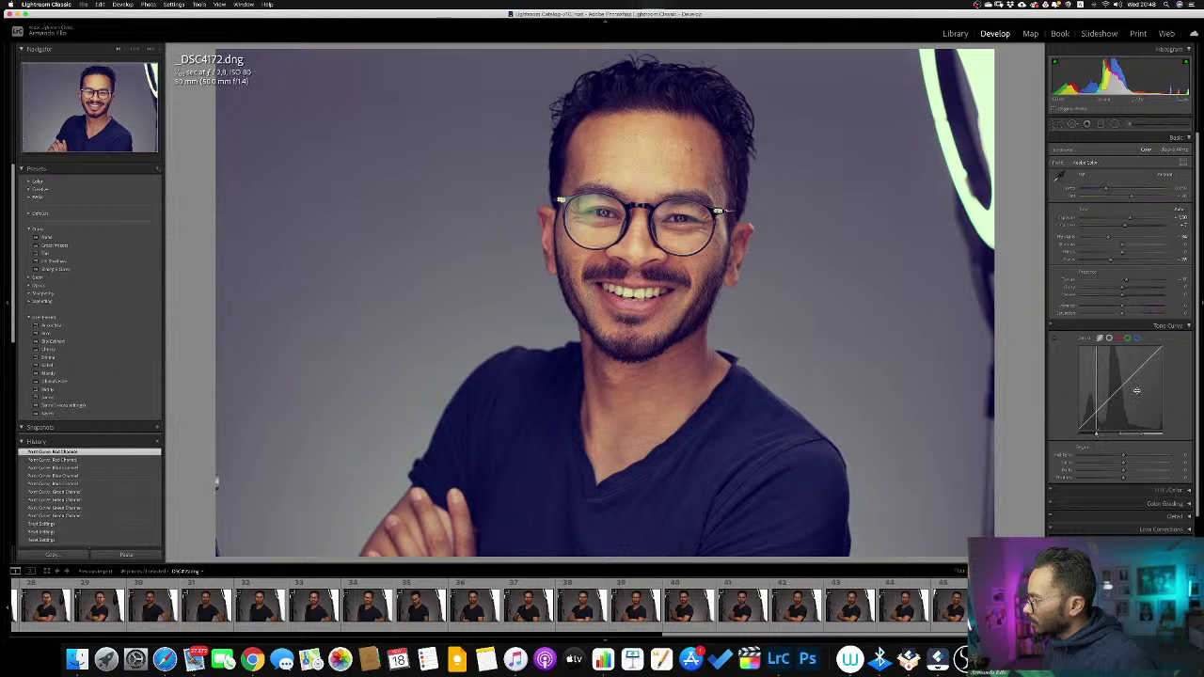
double_click(1086, 433)
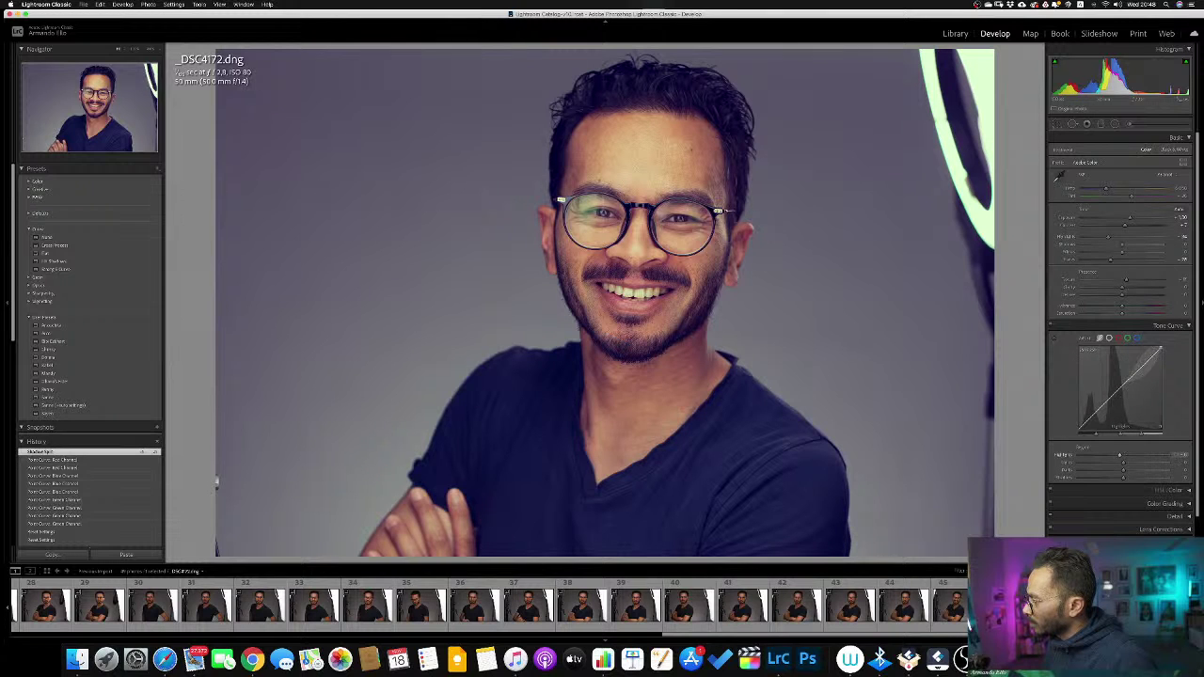
drag(1157, 352, 1146, 361)
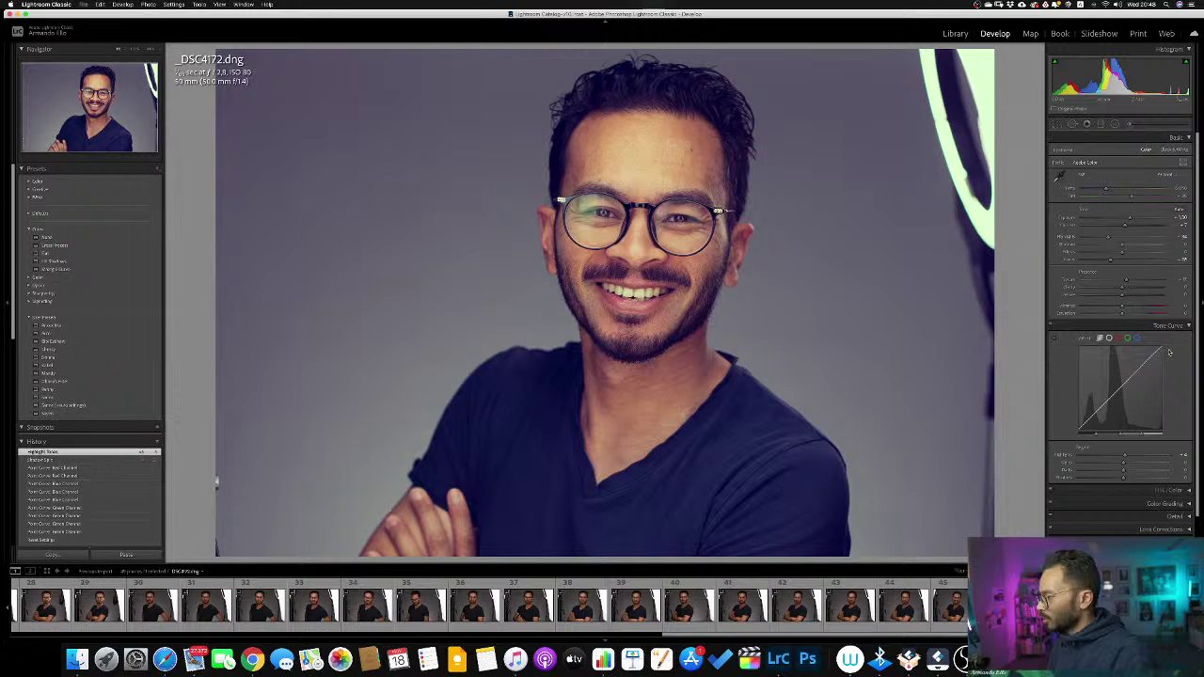
key(super+z)
Lower the parametric curve's highlights and raise its darks.
mouse_move(1145, 359)
mouse_down()
mouse_move(1139, 375)
mouse_move(1149, 361)
mouse_up()
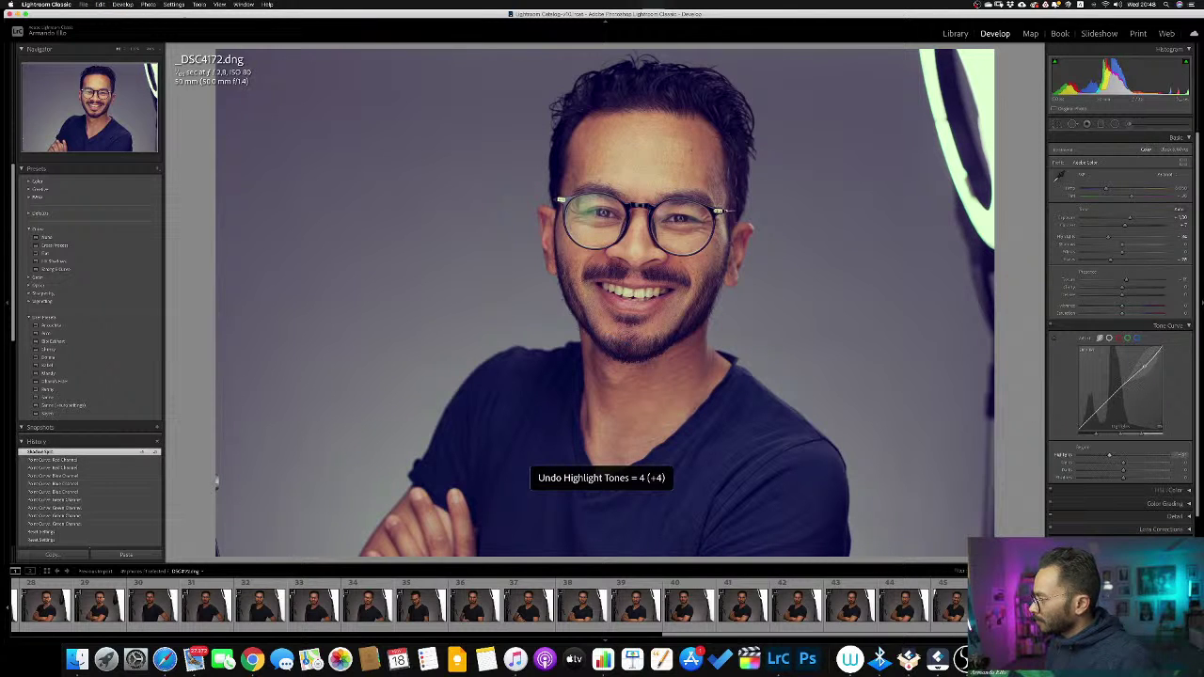
drag(1097, 399, 1097, 408)
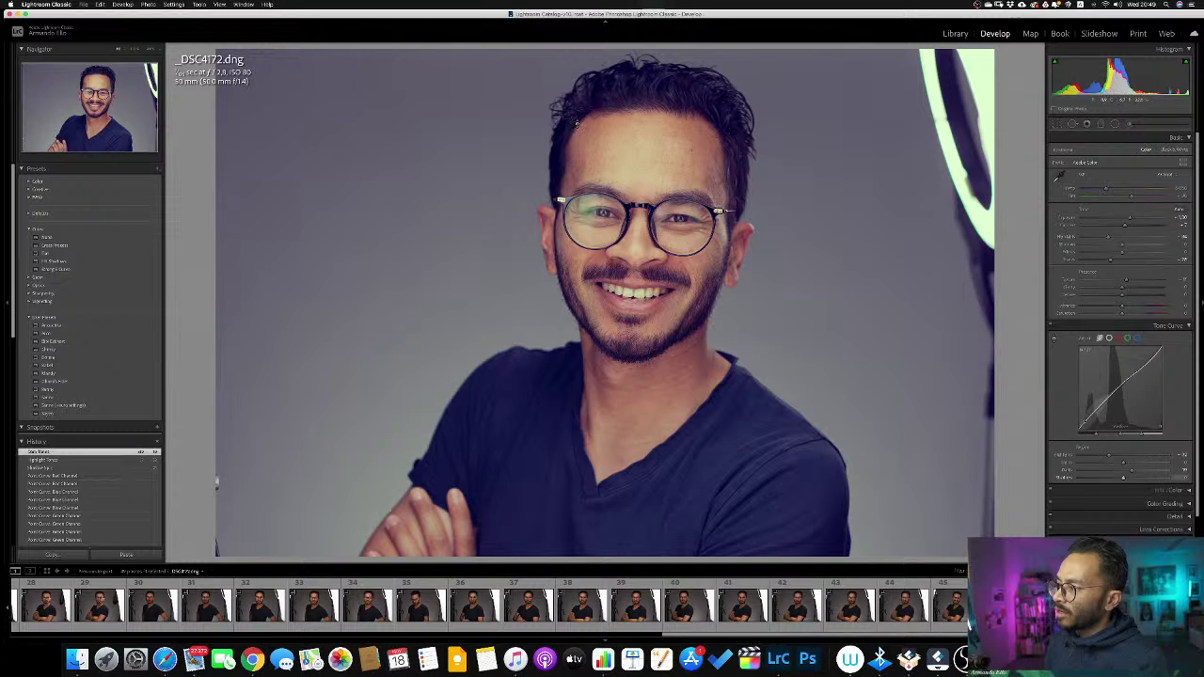
Vary the parametric curve's shadows using the targeted adjustment on the dark hair, and leave them moderately lowered.
key(Down)
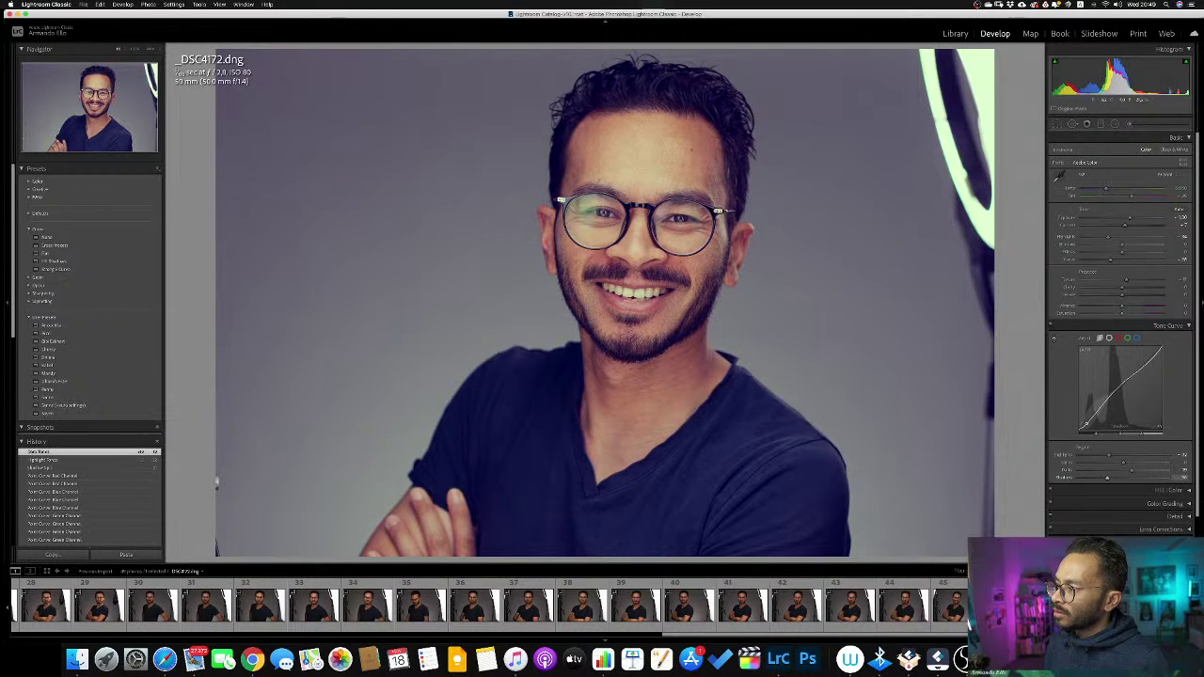
key(Down)
key(Down)
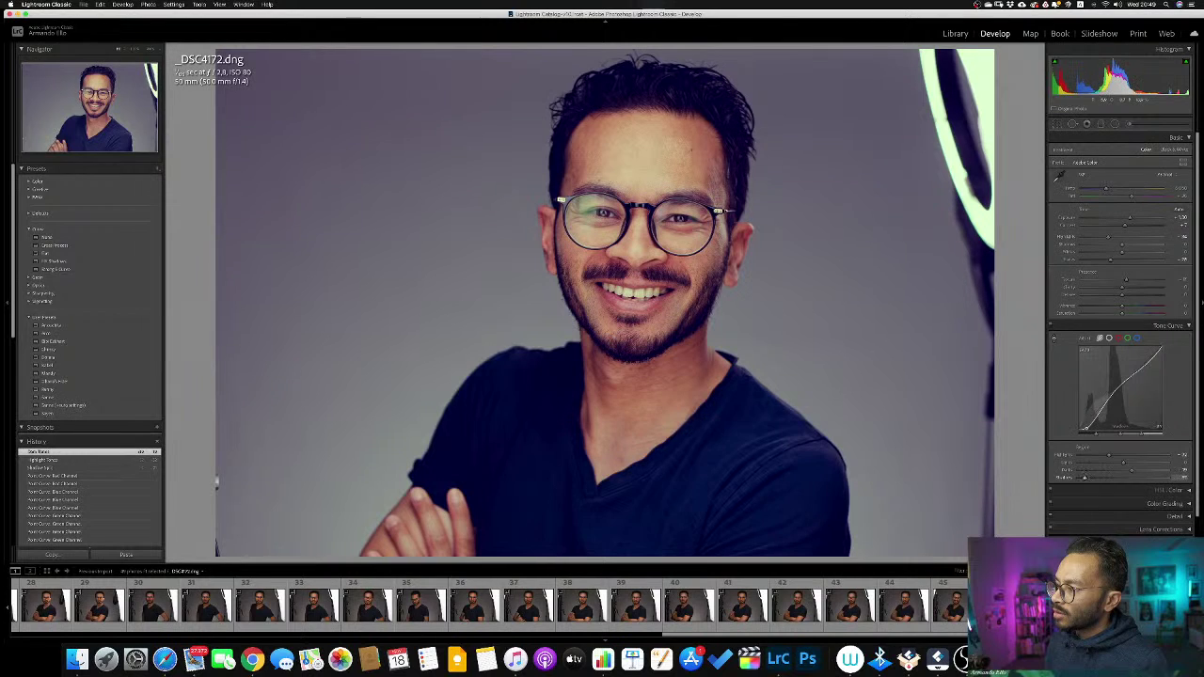
key(Down)
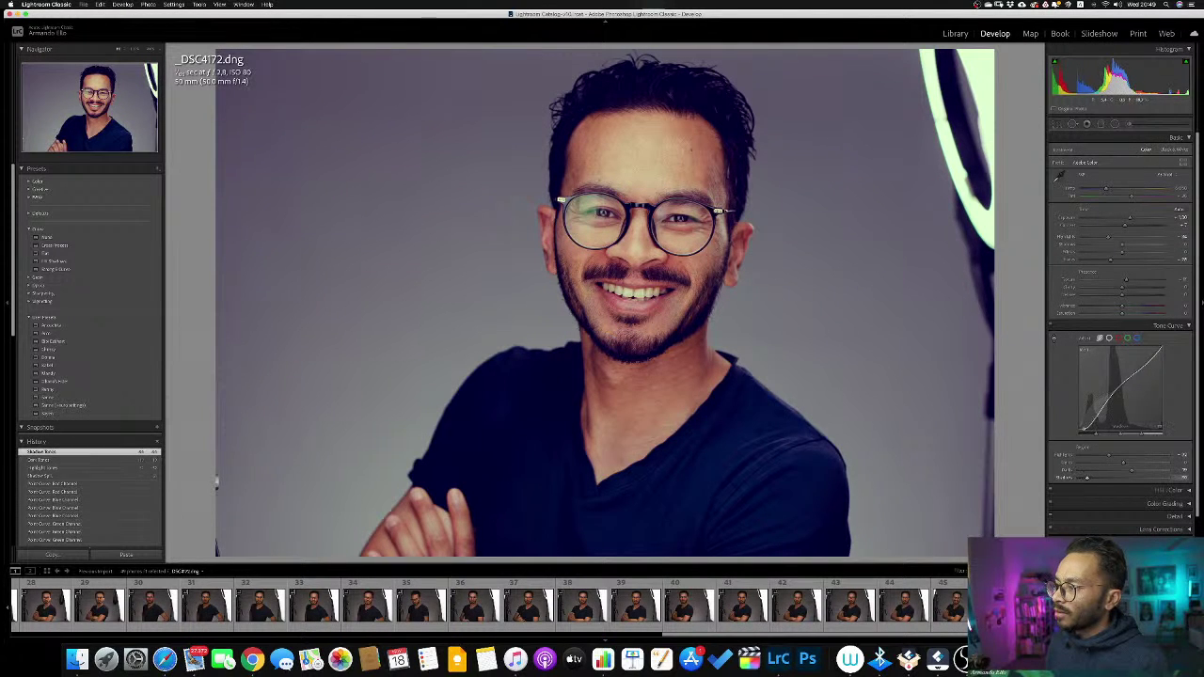
key(Up)
key(Up)
key(Up)
key(Up)
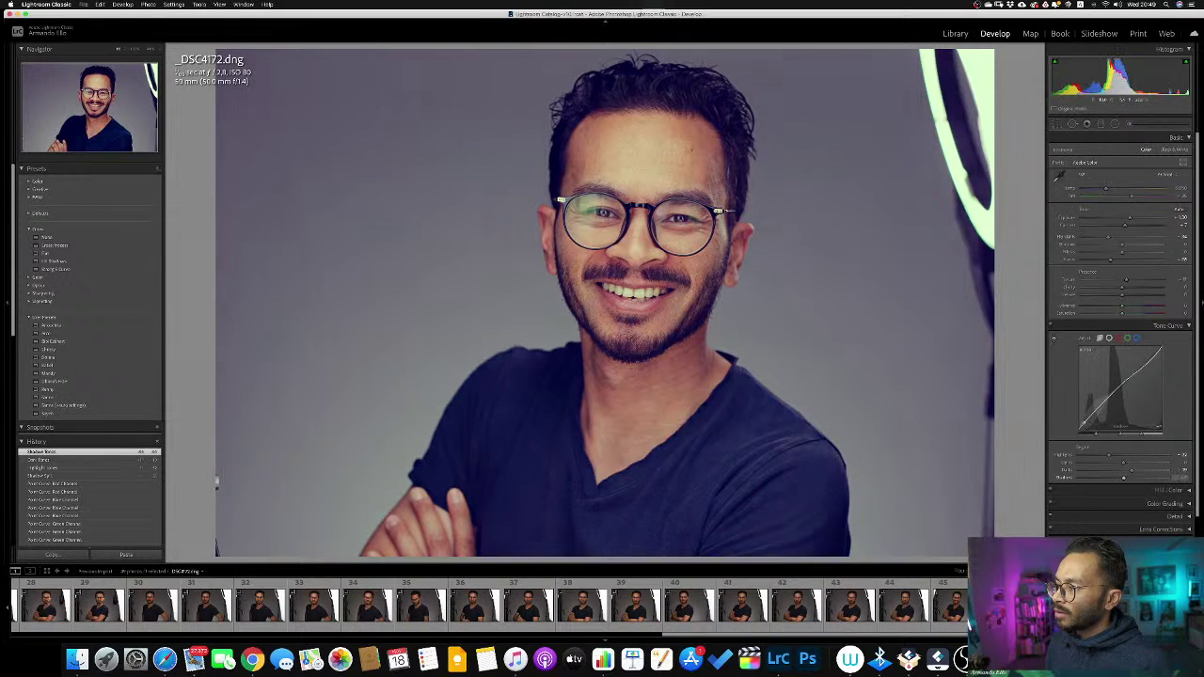
key(Down)
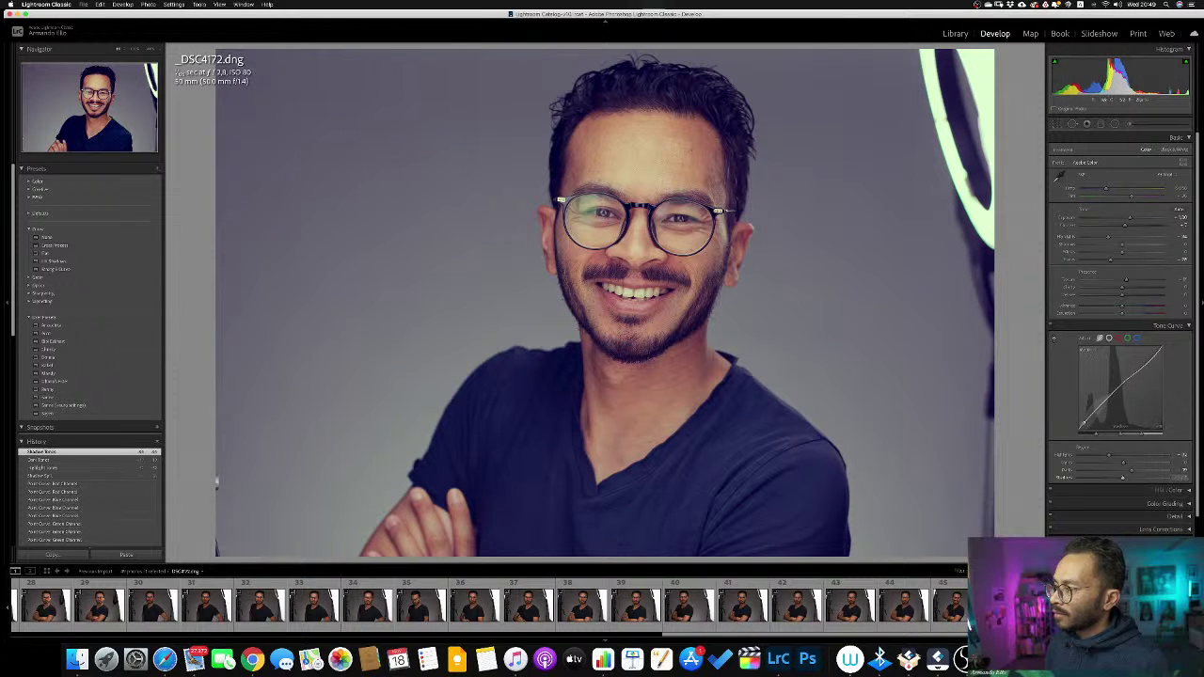
key(Down)
key(Down)
key(Down)
key(Down)
key(Down)
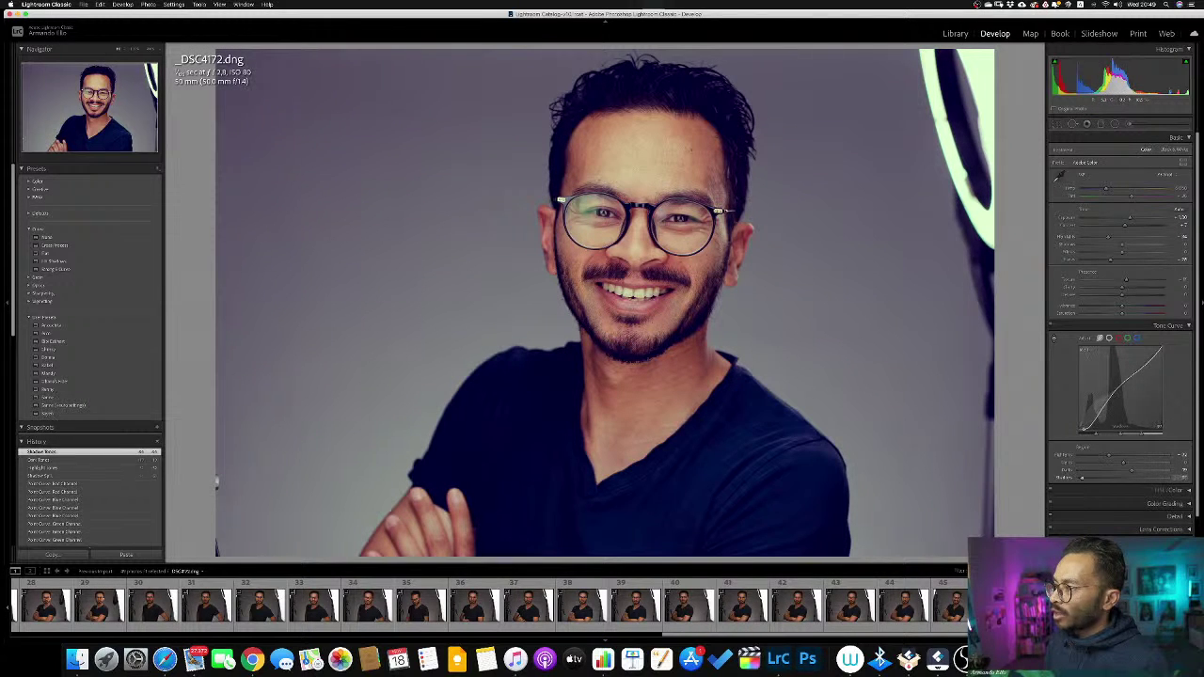
key(Up)
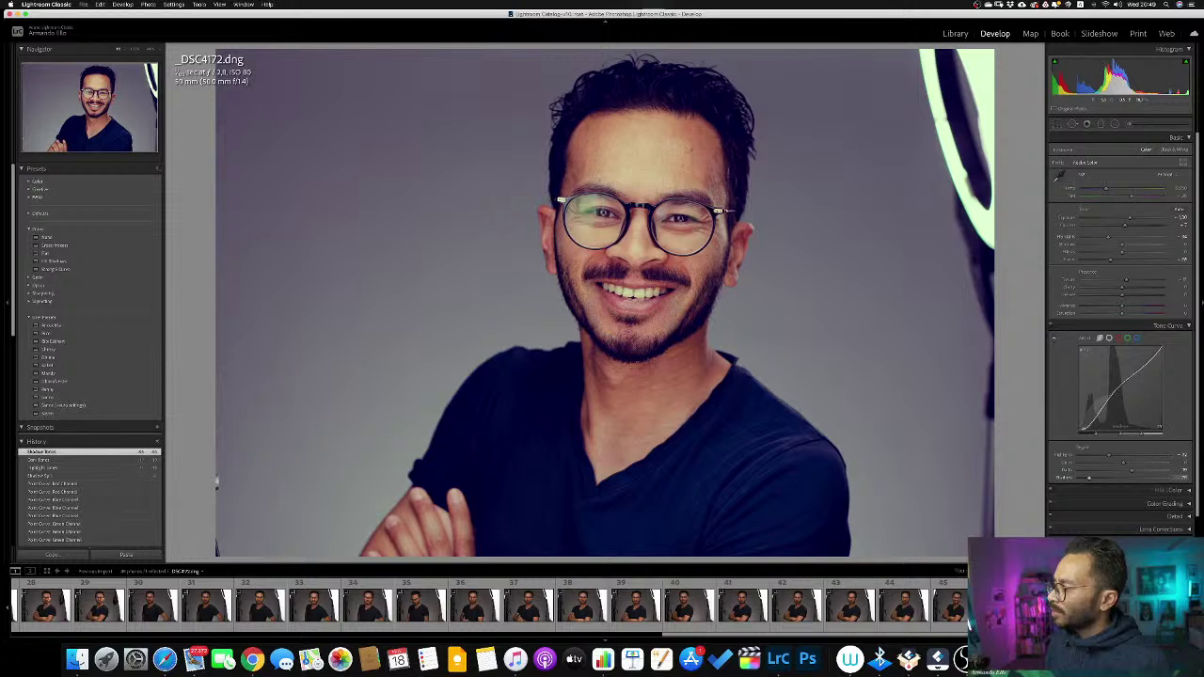
key(Up)
key(Up)
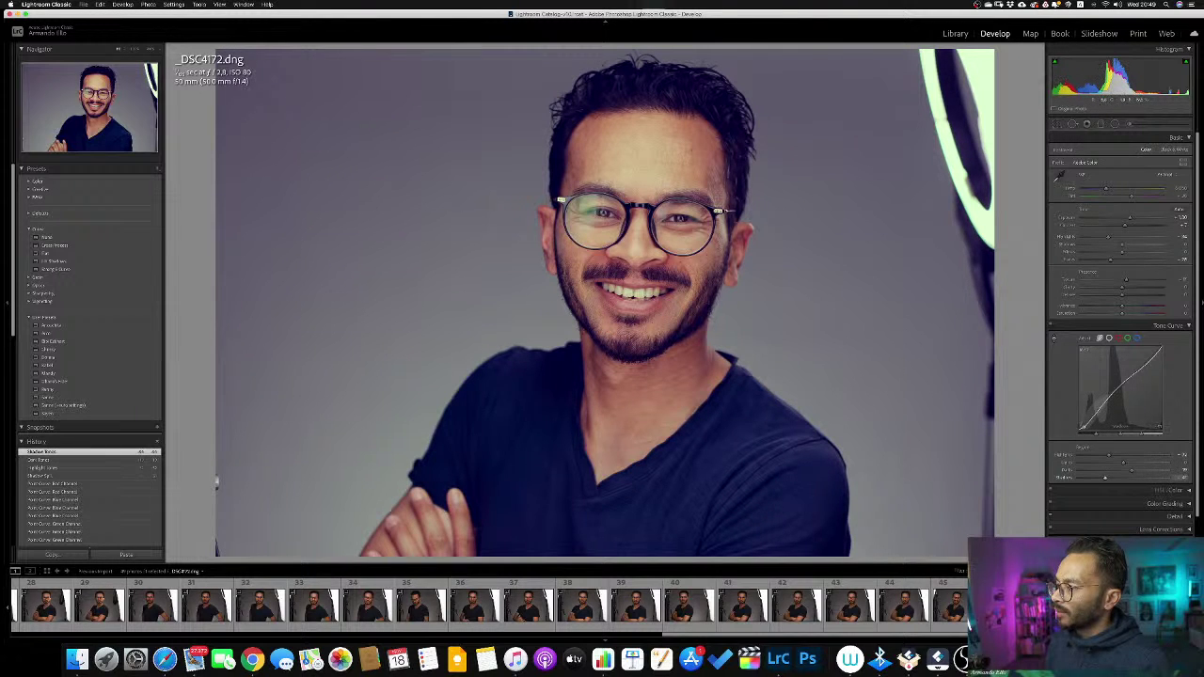
key(Down)
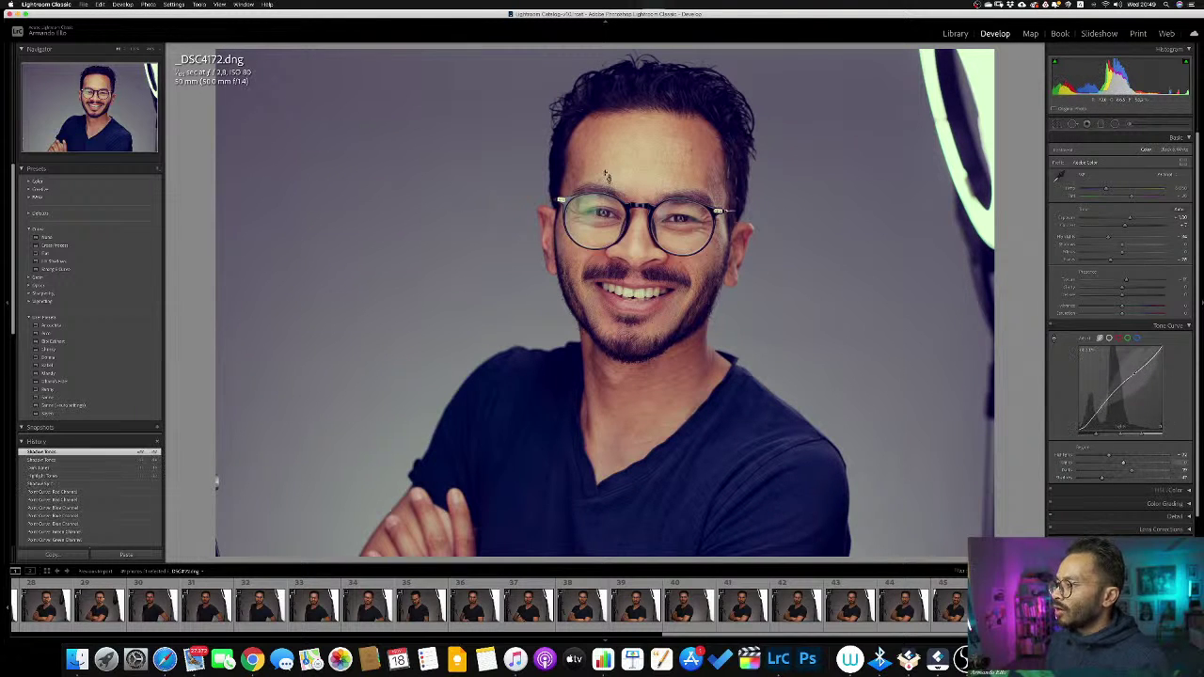
Try shifting the red channel curve with the targeted adjustment on the forehead skin tones, and undo it.
click(1118, 339)
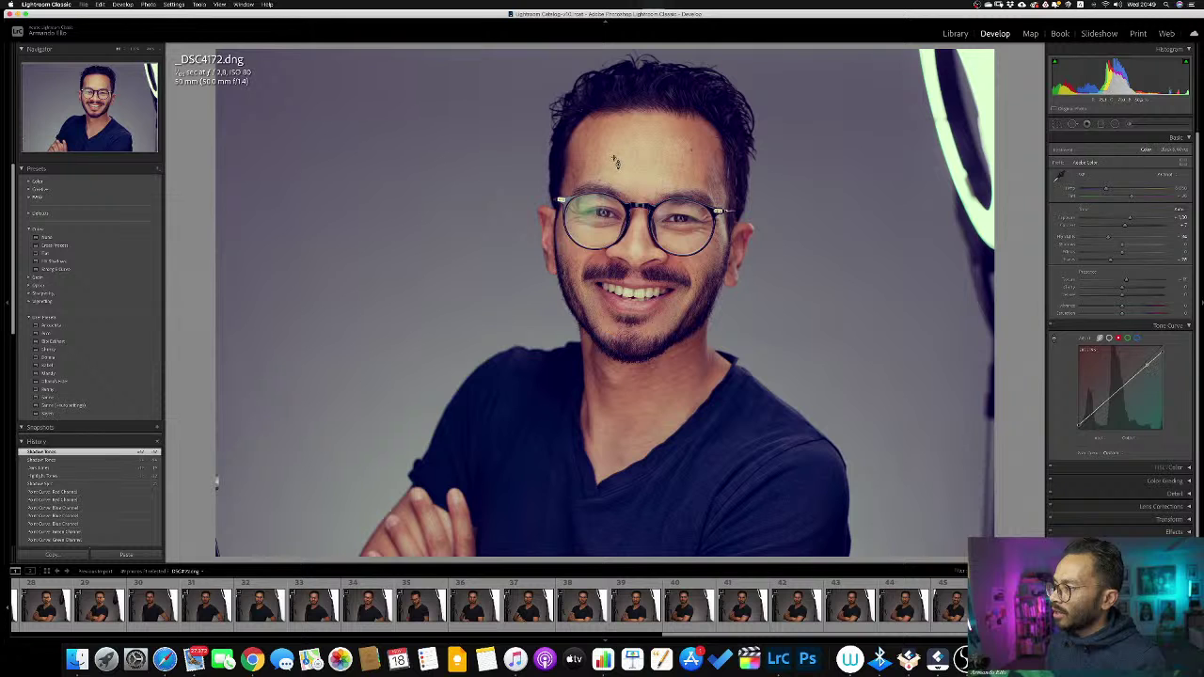
mouse_move(613, 163)
mouse_down()
mouse_move(613, 131)
mouse_move(613, 169)
mouse_move(619, 158)
mouse_up()
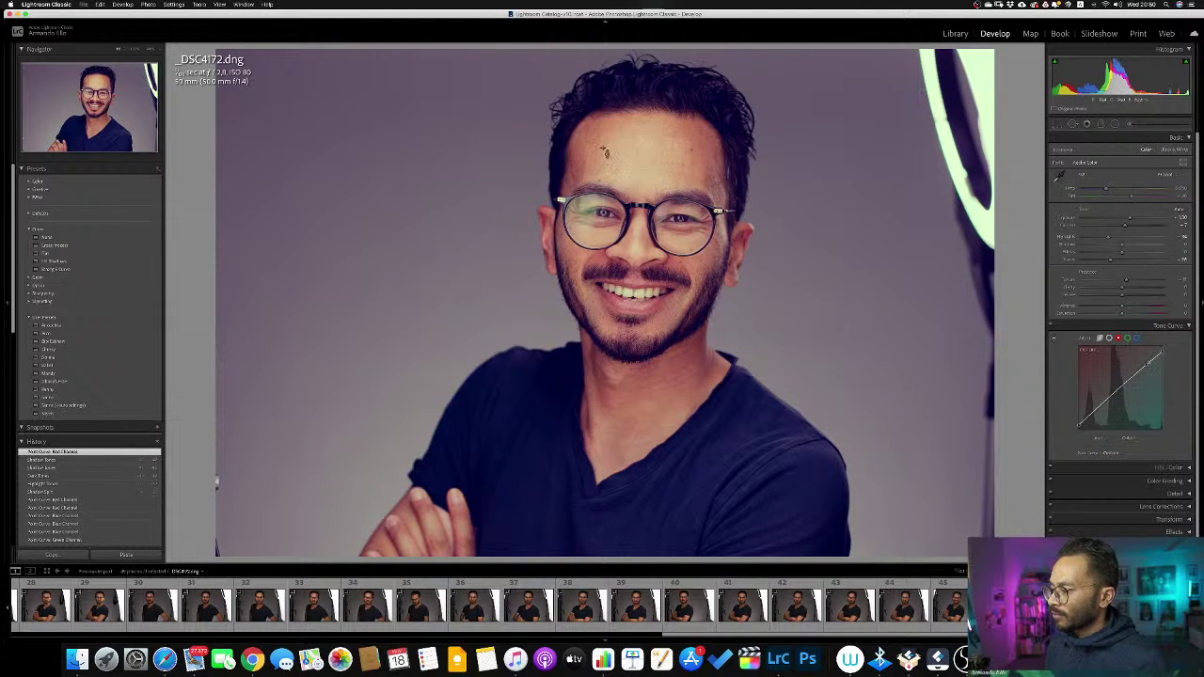
key(super+z)
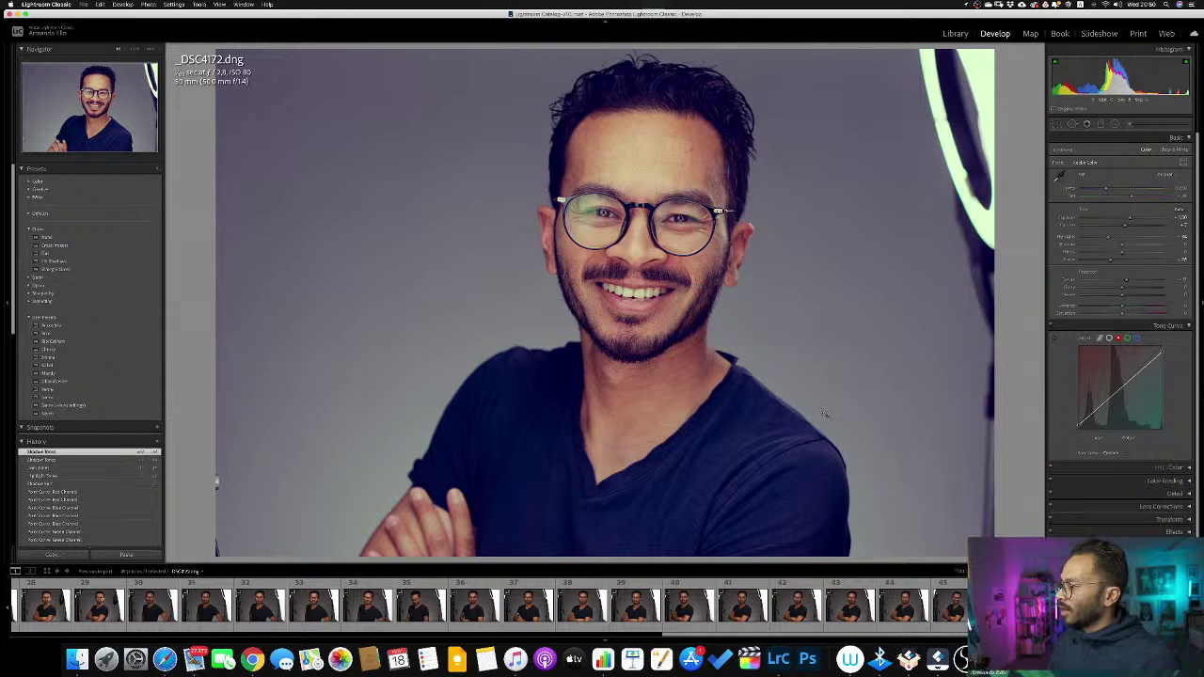
Compare the portrait with and without the tone curve by toggling its adjustments, leaving them enabled.
click(1127, 337)
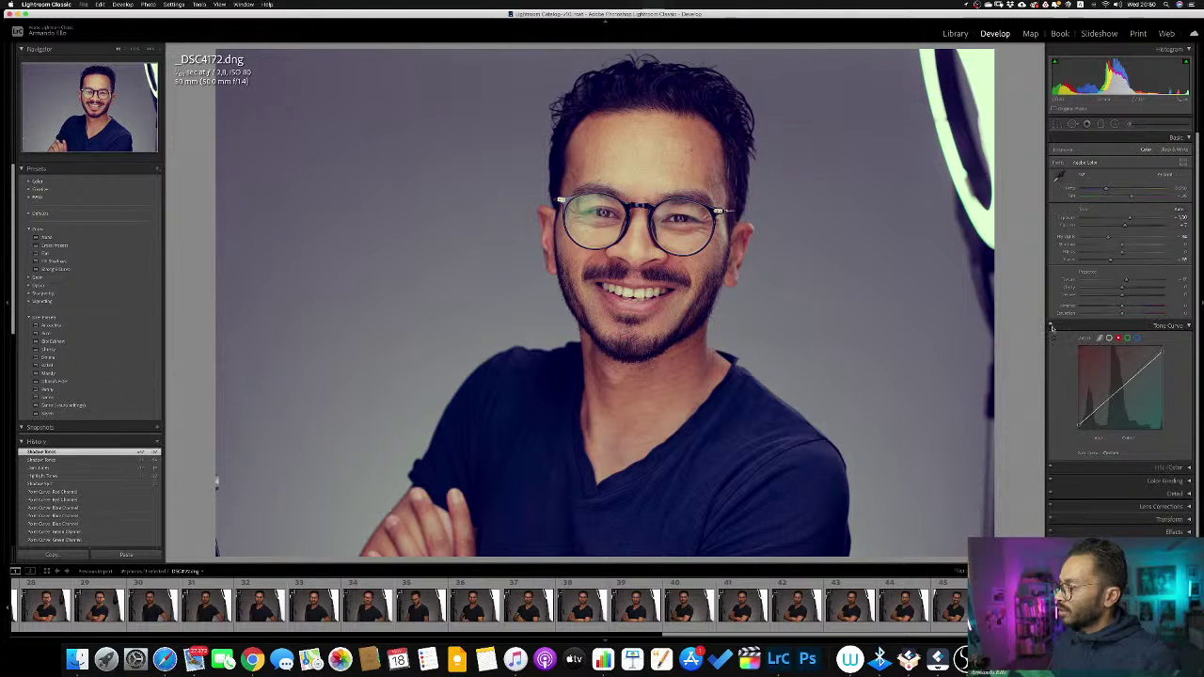
click(1051, 327)
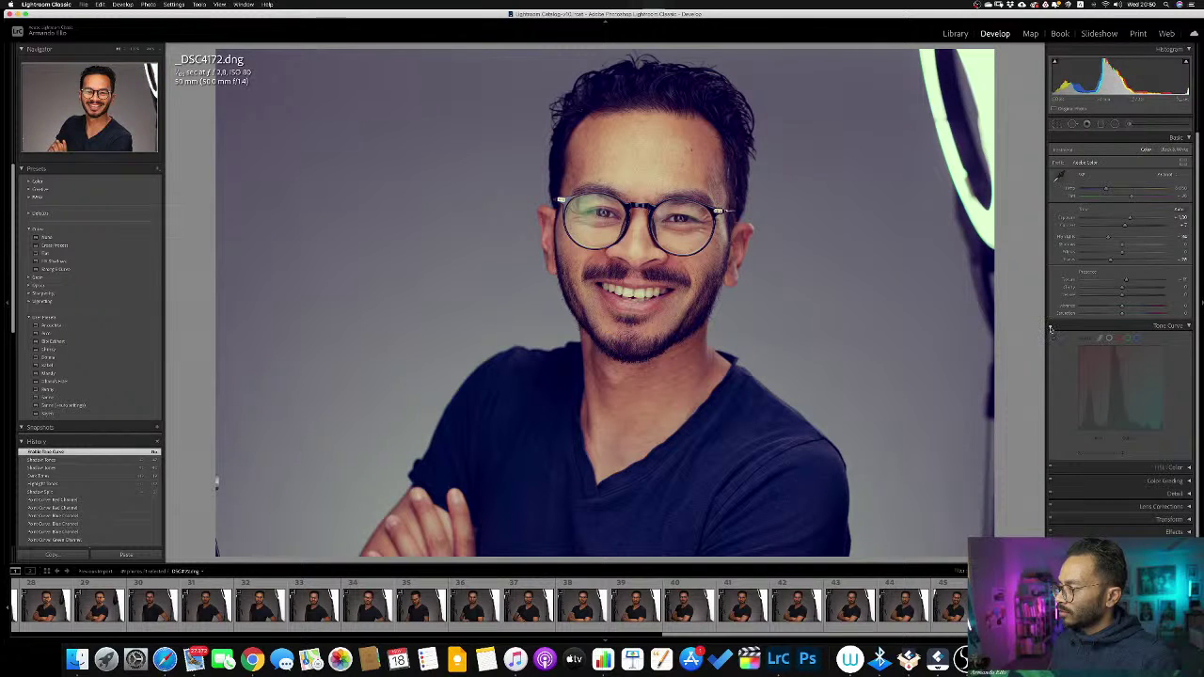
click(1050, 328)
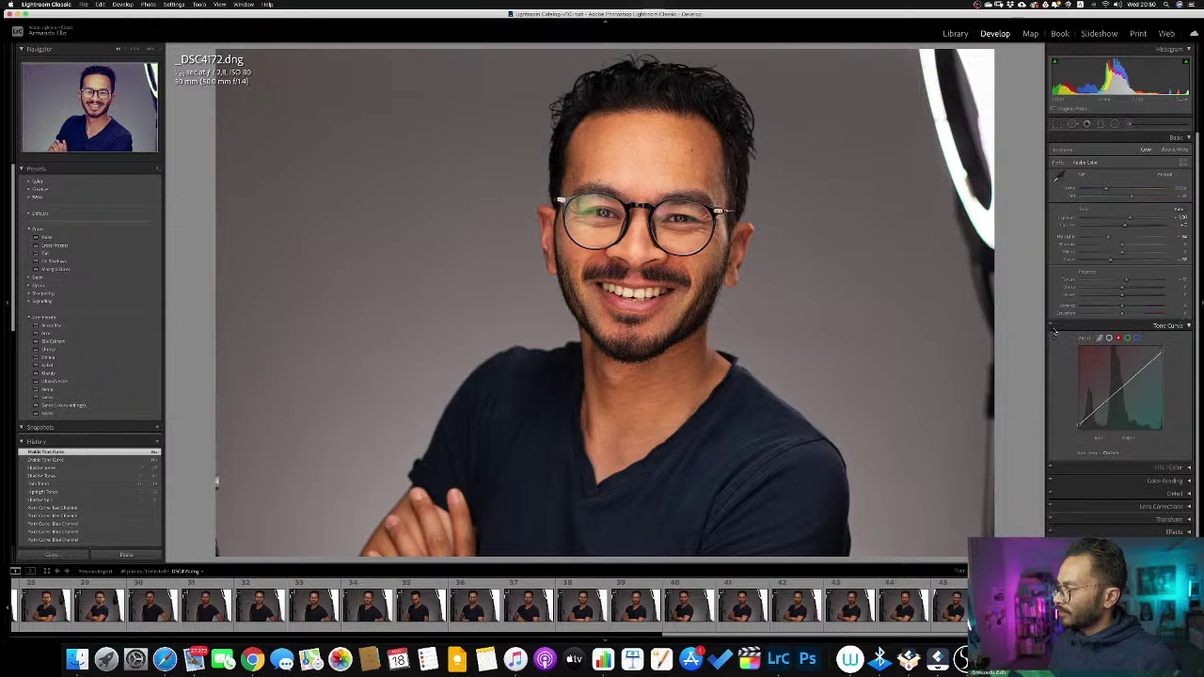
click(1051, 327)
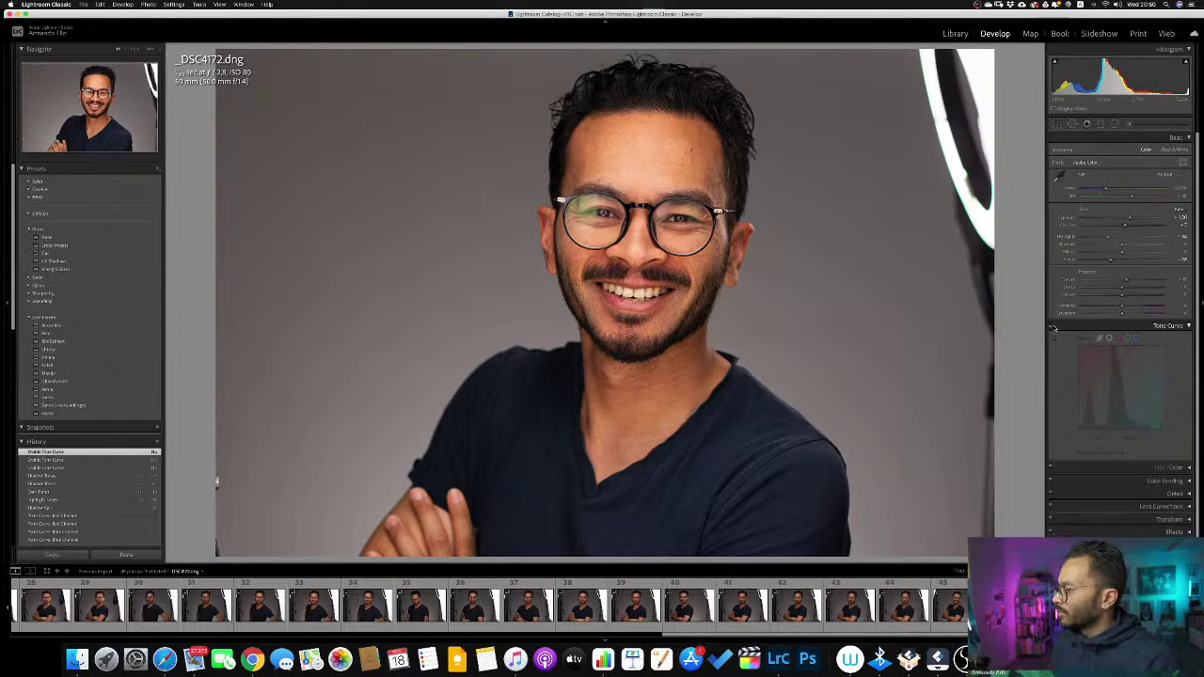
click(1054, 327)
click(1052, 327)
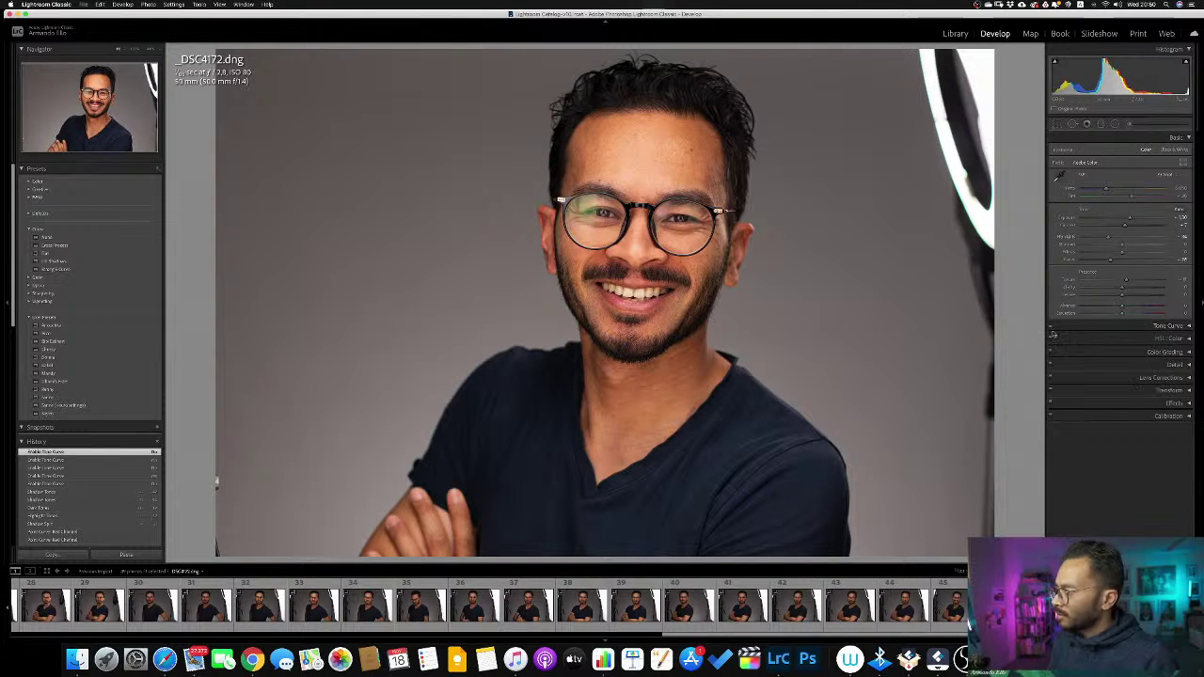
click(1051, 328)
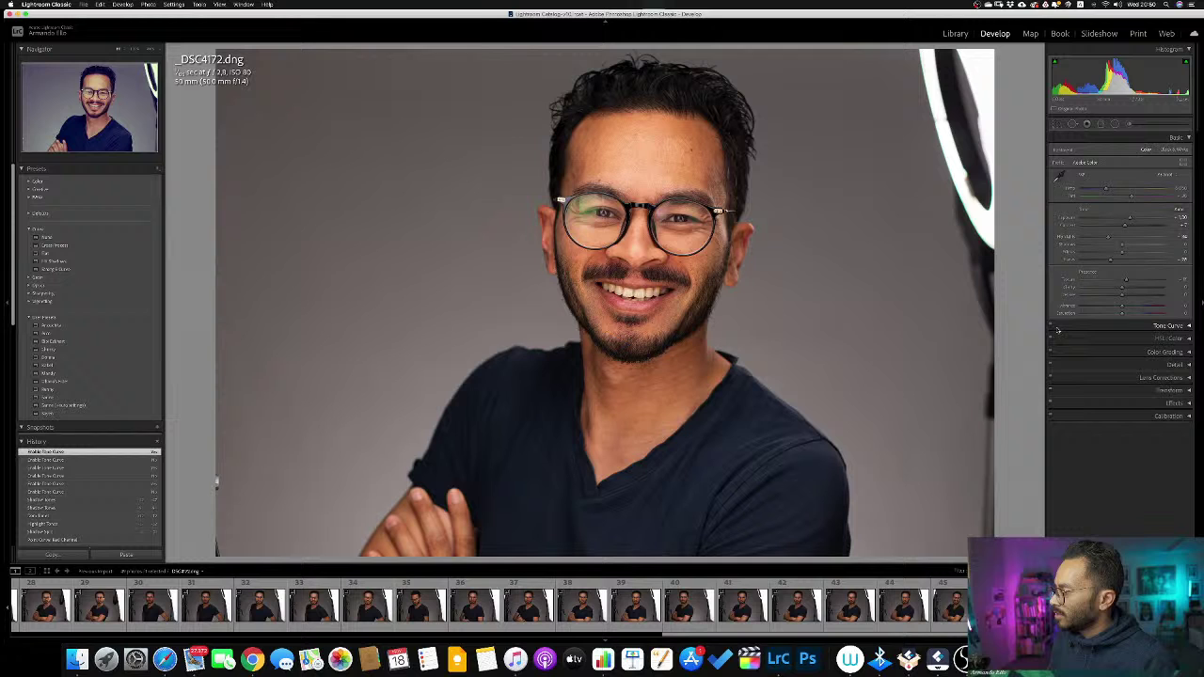
click(1188, 325)
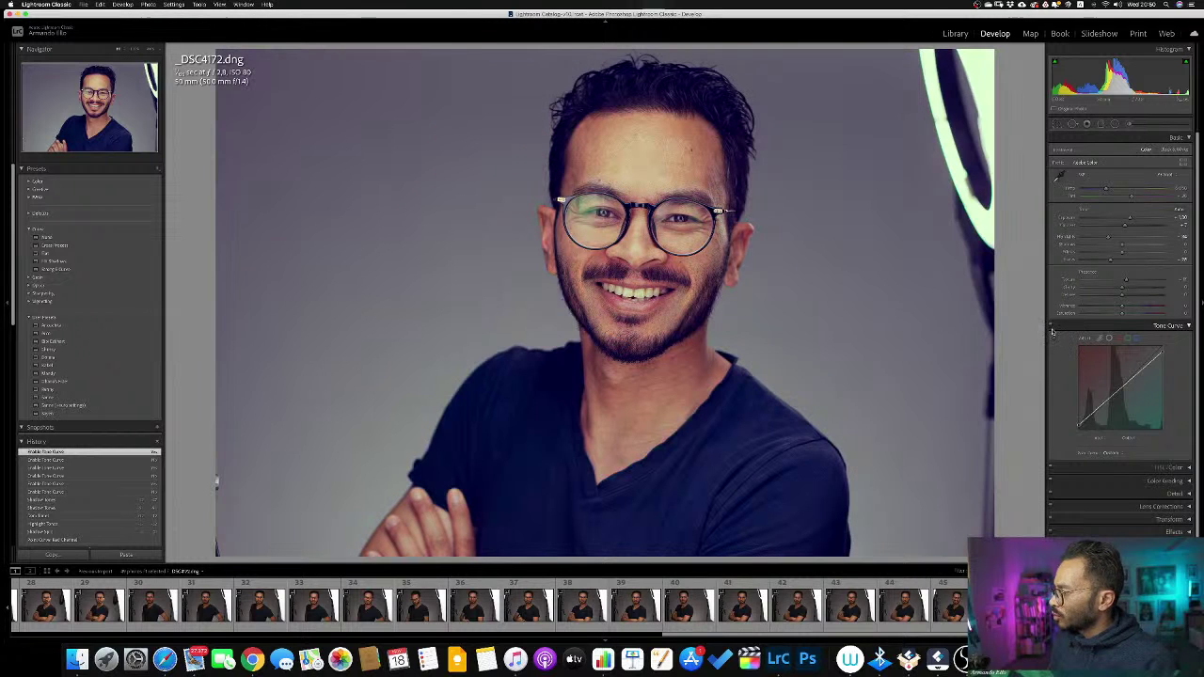
click(1052, 328)
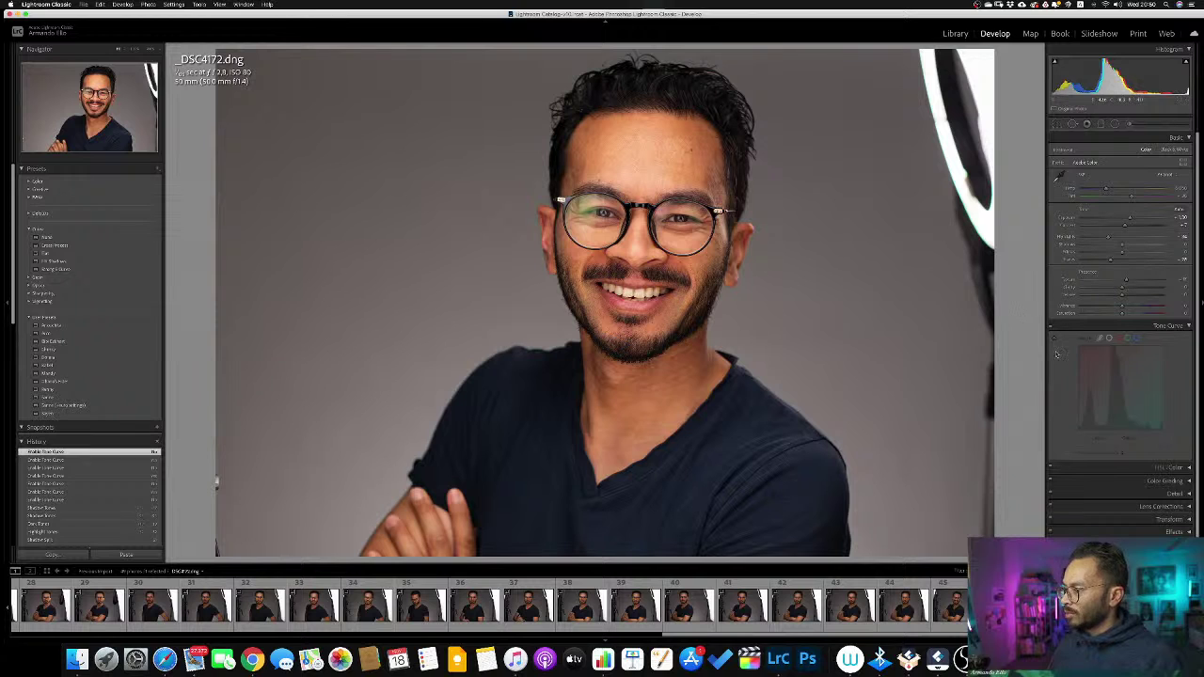
click(1052, 326)
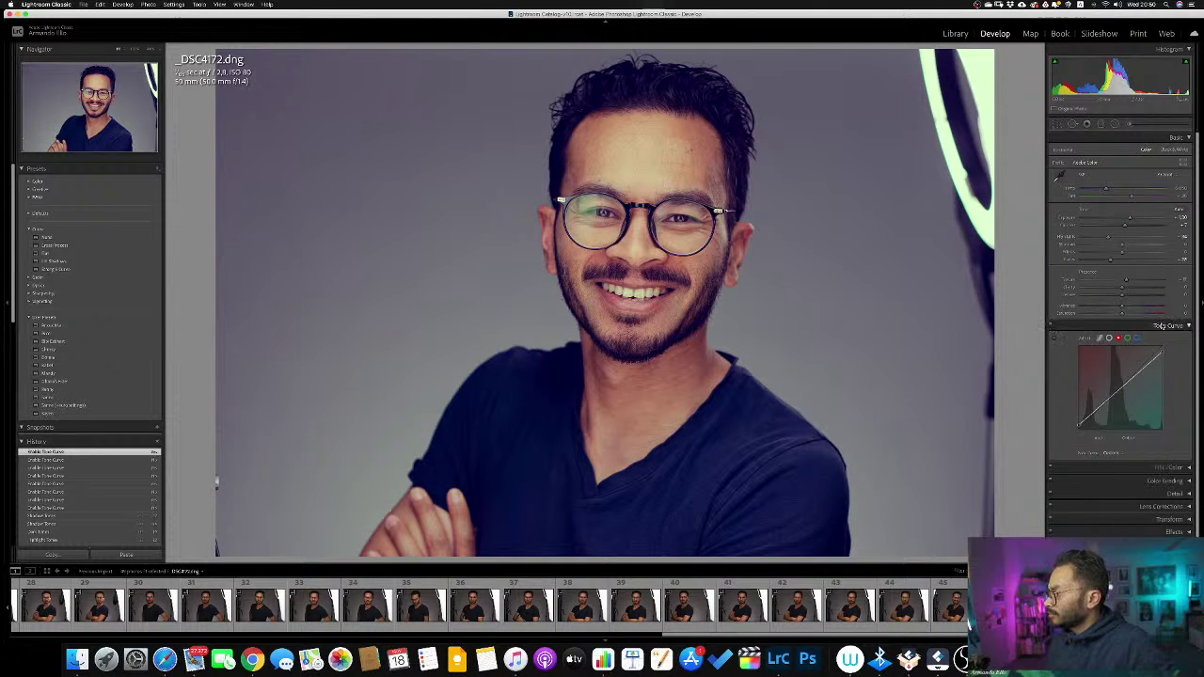
Open the HSL/Color adjustments and show the hue, saturation and luminance controls for all colours.
click(1189, 327)
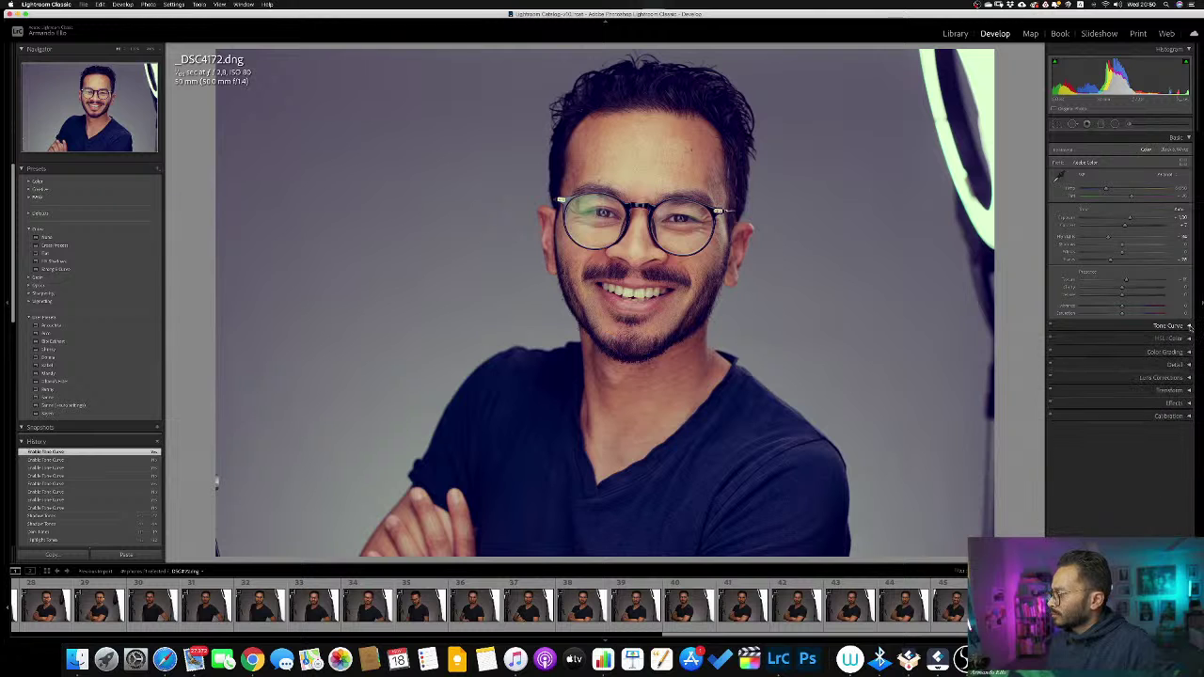
click(1189, 326)
scroll(1173, 407, down, 1)
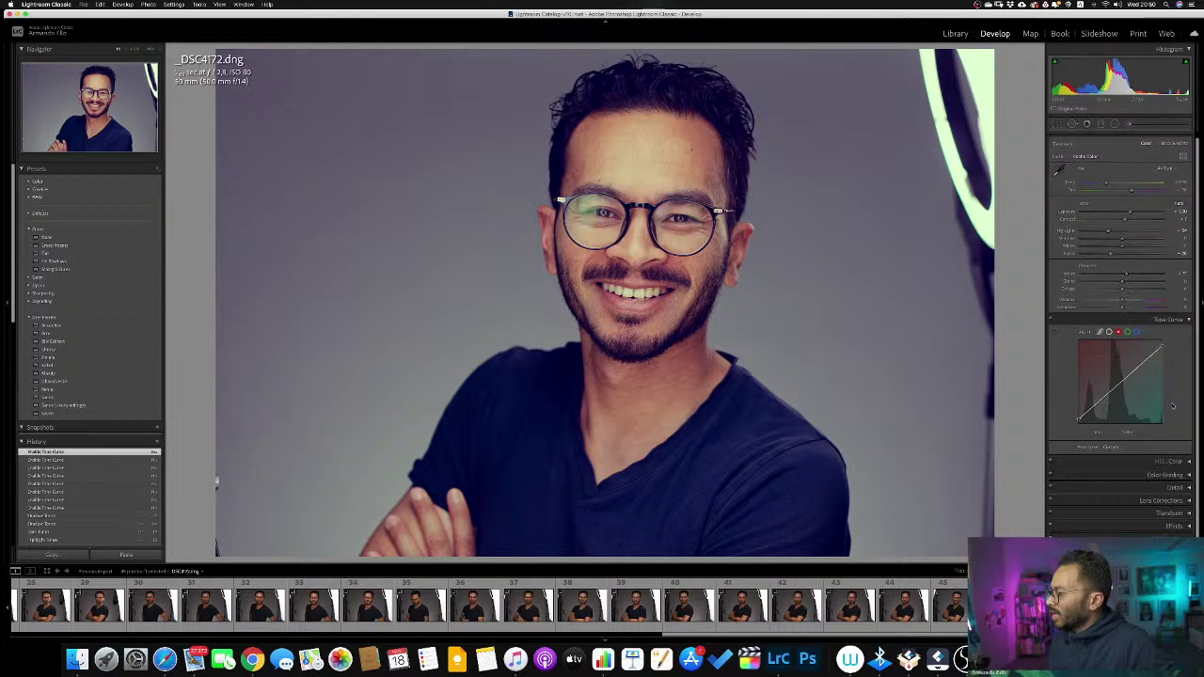
click(1191, 460)
scroll(1172, 348, down, 2)
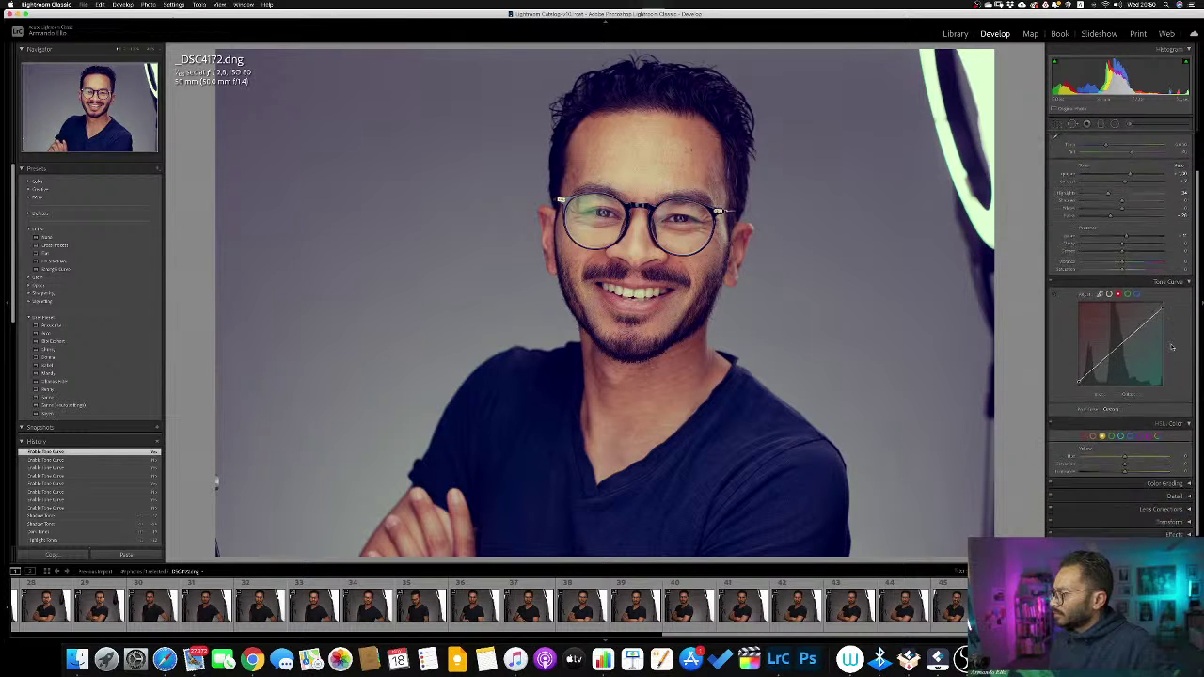
scroll(1172, 358, down, 1)
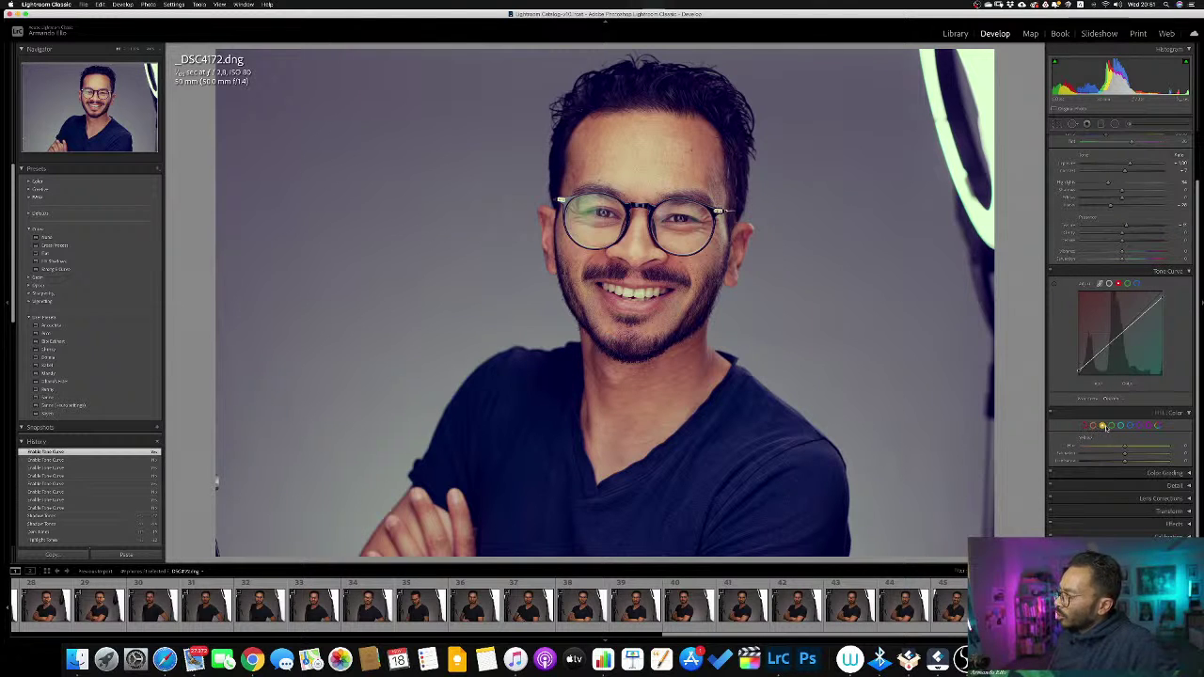
click(1158, 428)
scroll(1158, 428, down, 5)
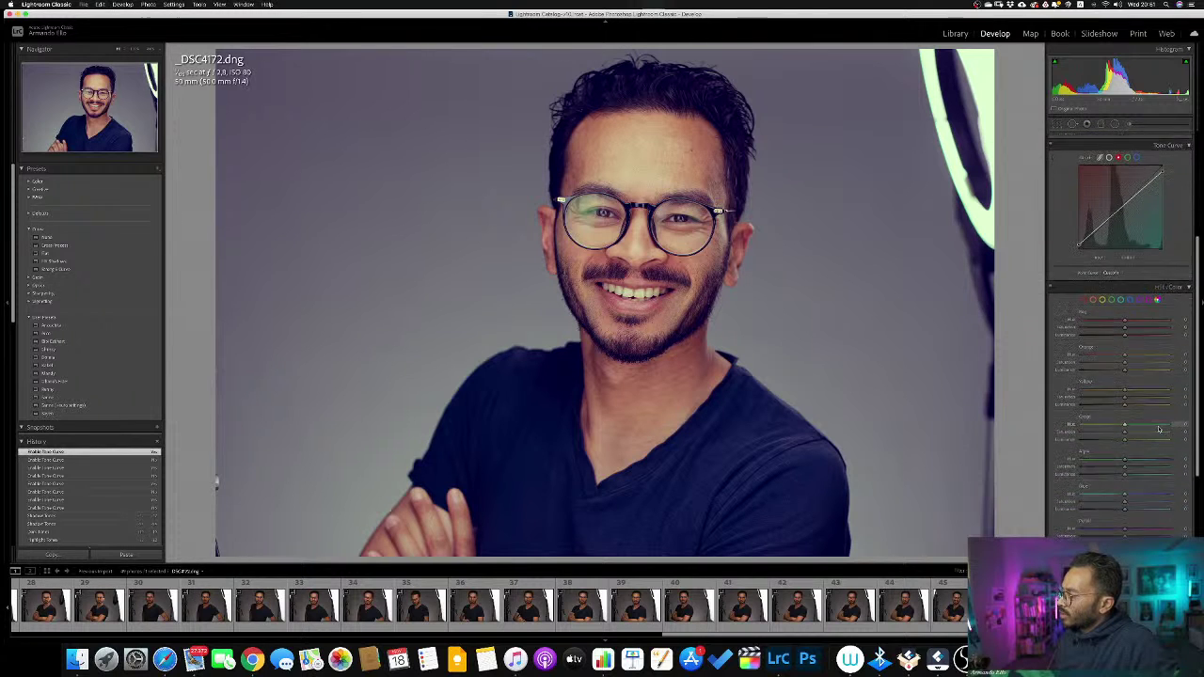
Try shifting the orange hue, saturation and luminance; reset the hue, leaving saturation slightly and luminance moderately lowered.
scroll(1158, 428, down, 2)
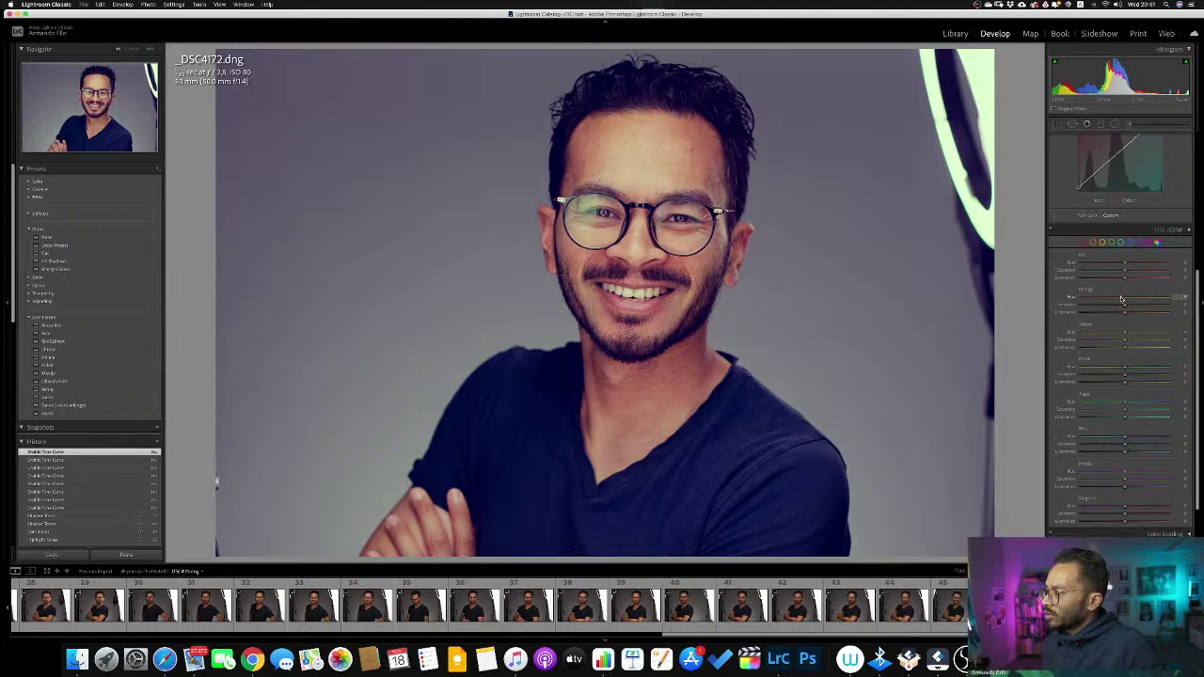
drag(1118, 299, 1114, 299)
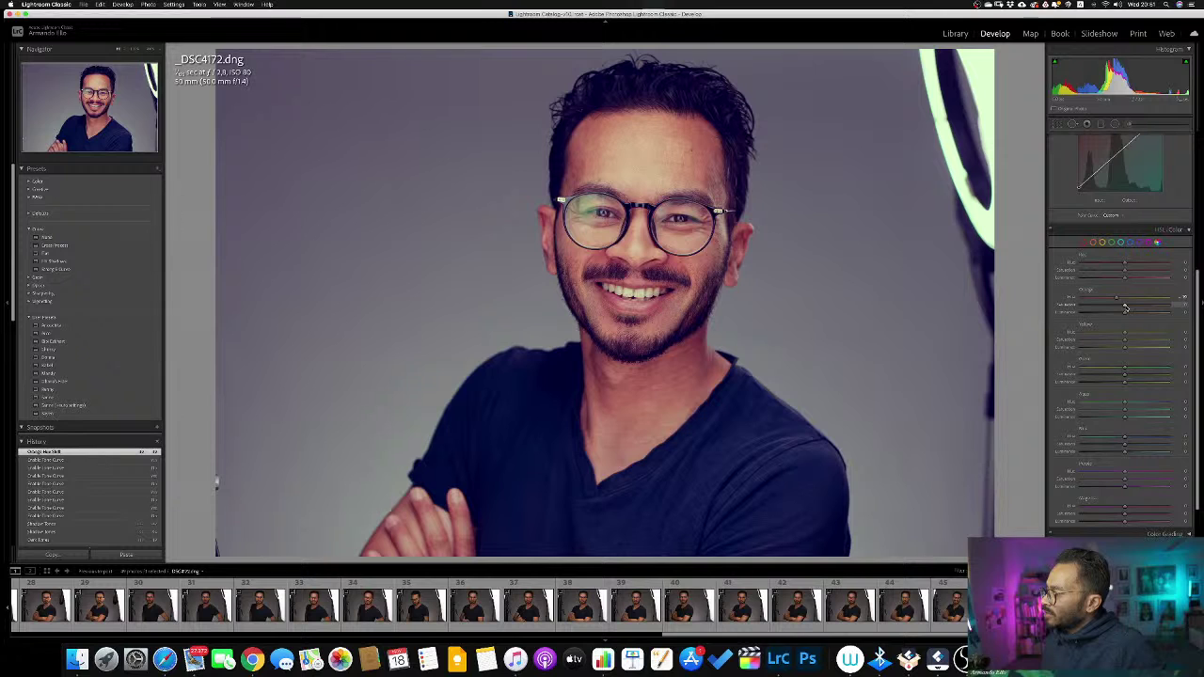
drag(1125, 307, 1113, 309)
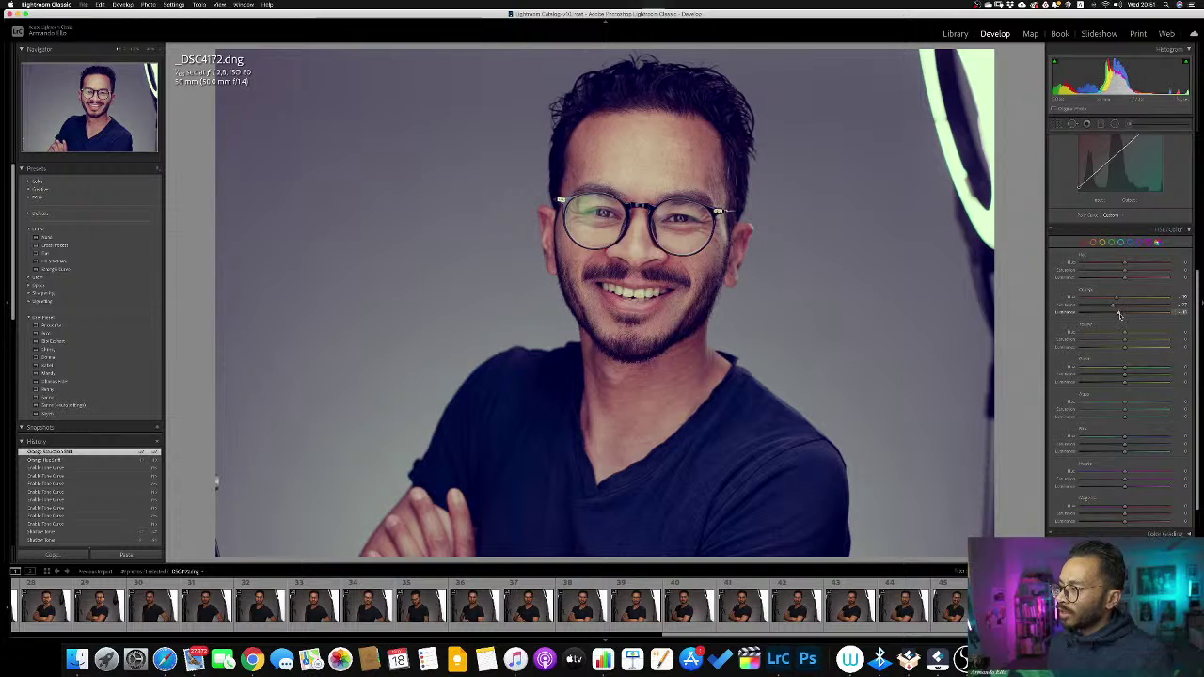
drag(1117, 315, 1114, 319)
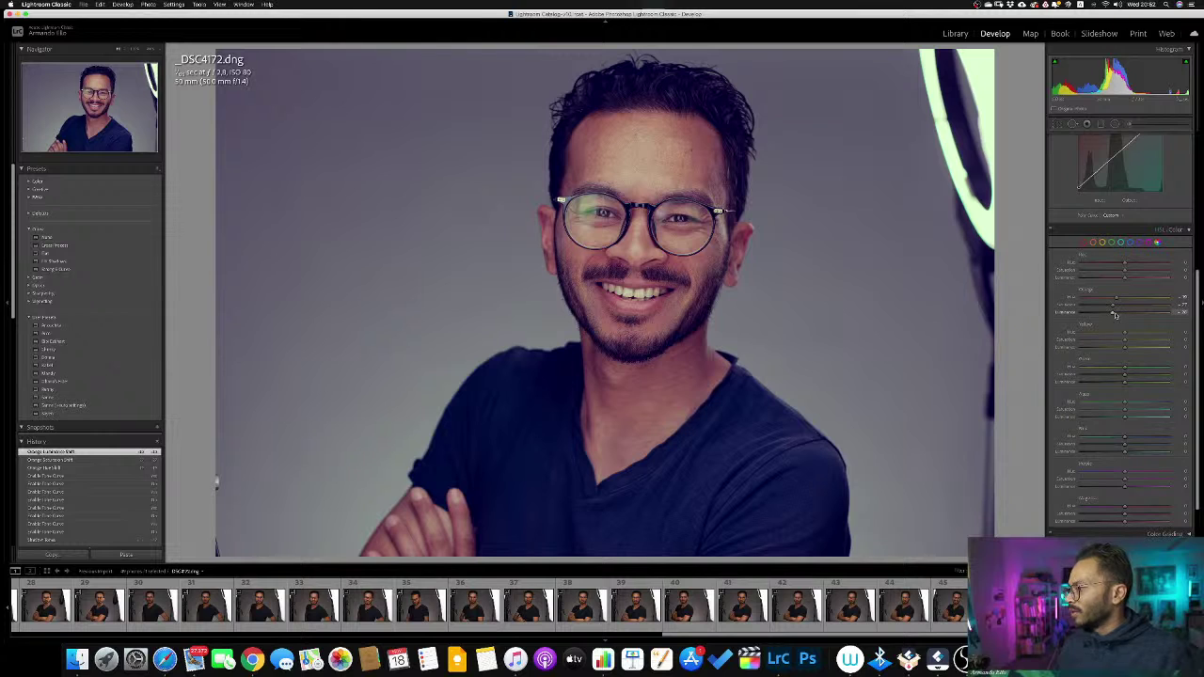
drag(1114, 318, 1117, 318)
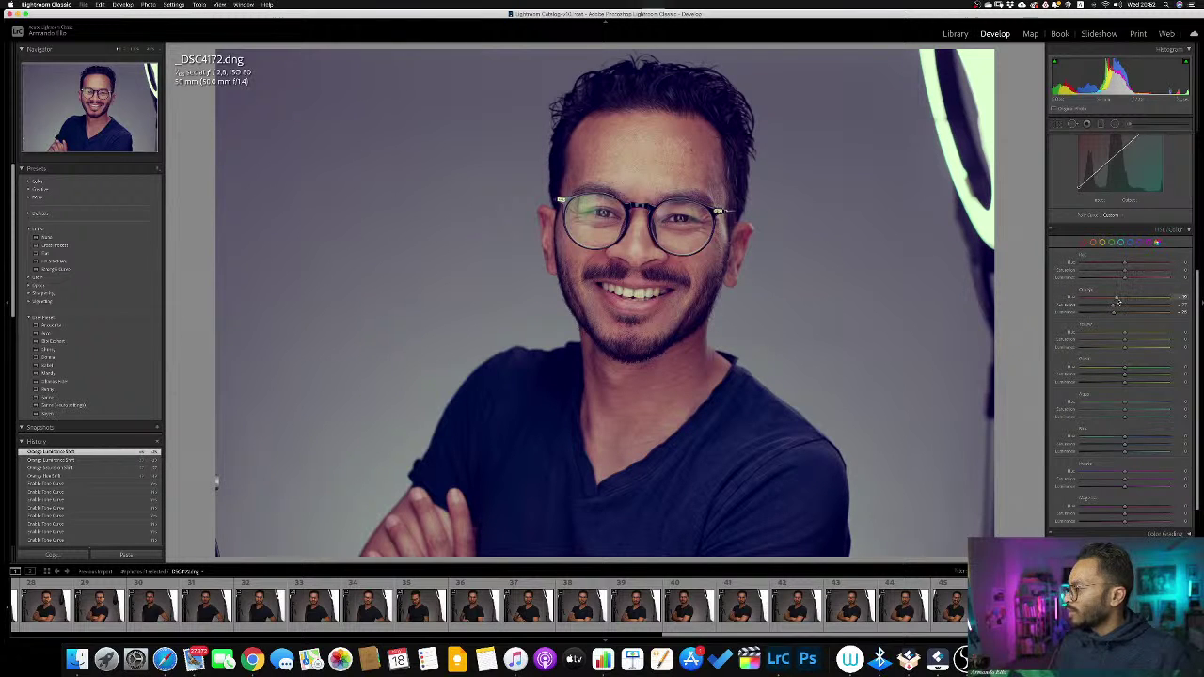
drag(1118, 299, 1124, 299)
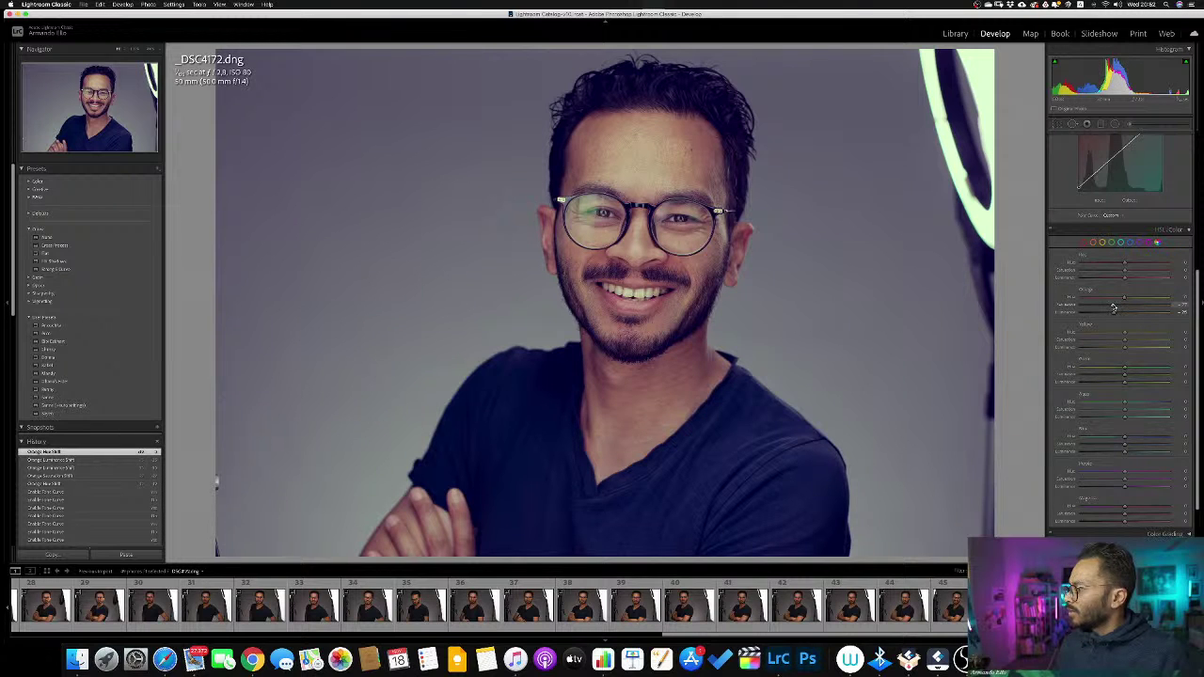
mouse_move(1112, 308)
mouse_down()
mouse_move(1153, 306)
mouse_move(1123, 307)
mouse_up()
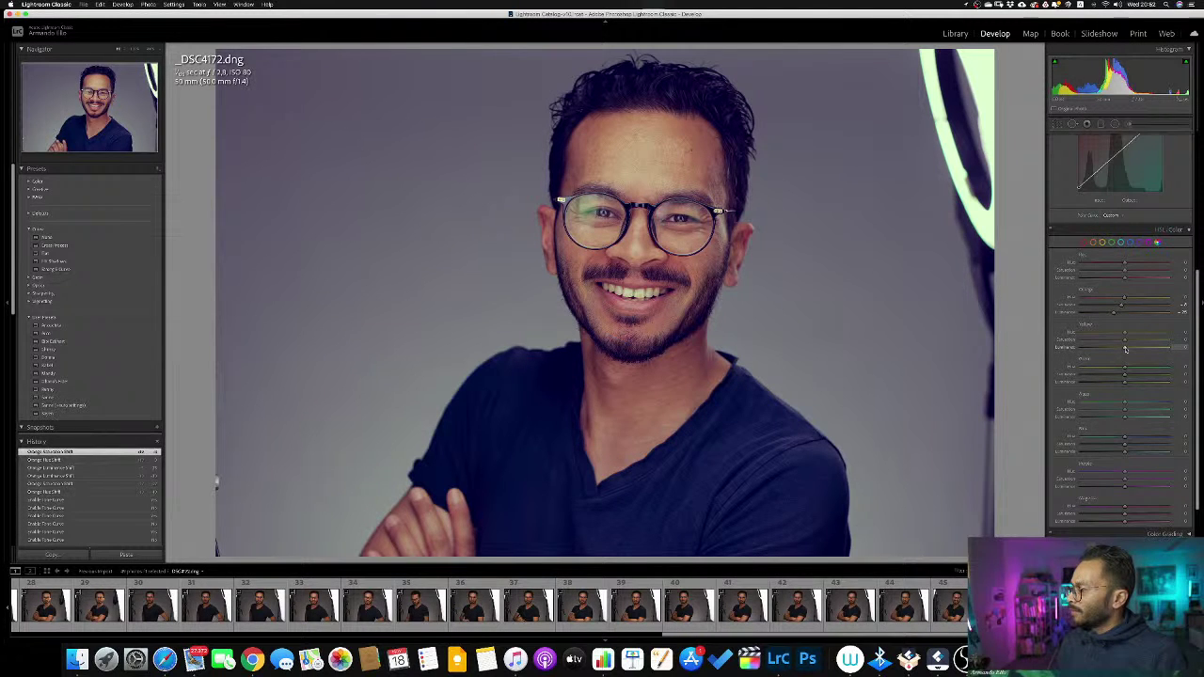
Try the yellow luminance at both extremes, reset it, and shift the yellow hue slightly toward orange.
drag(1125, 348, 956, 348)
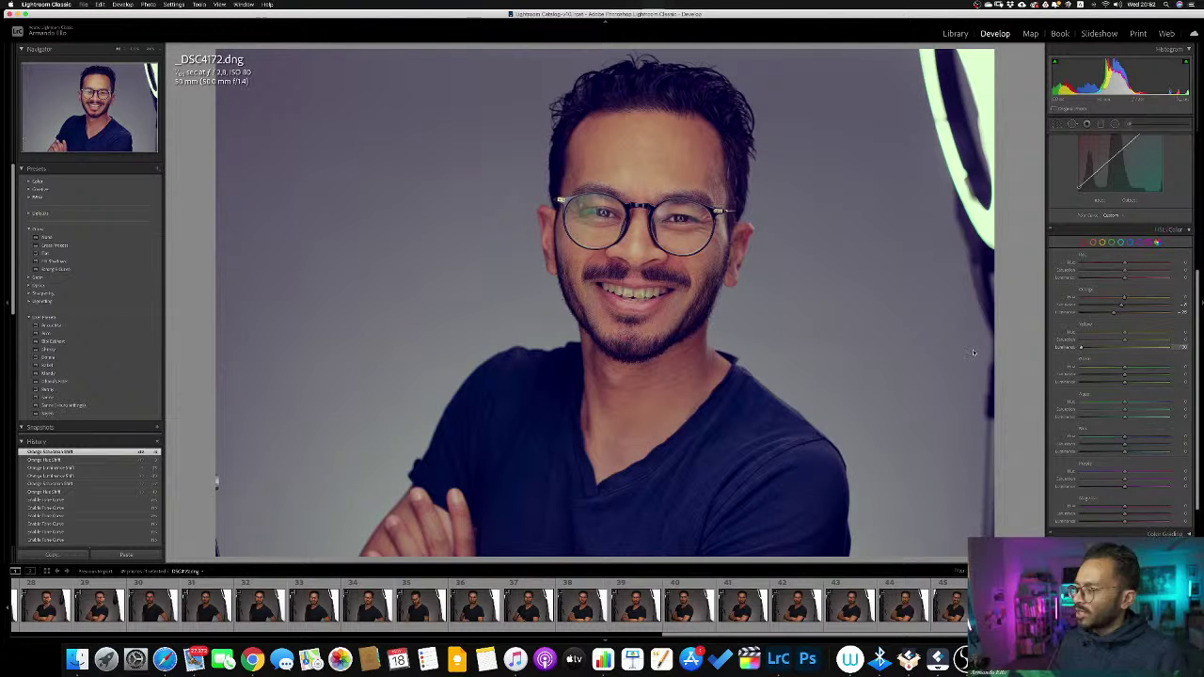
drag(1081, 348, 1167, 348)
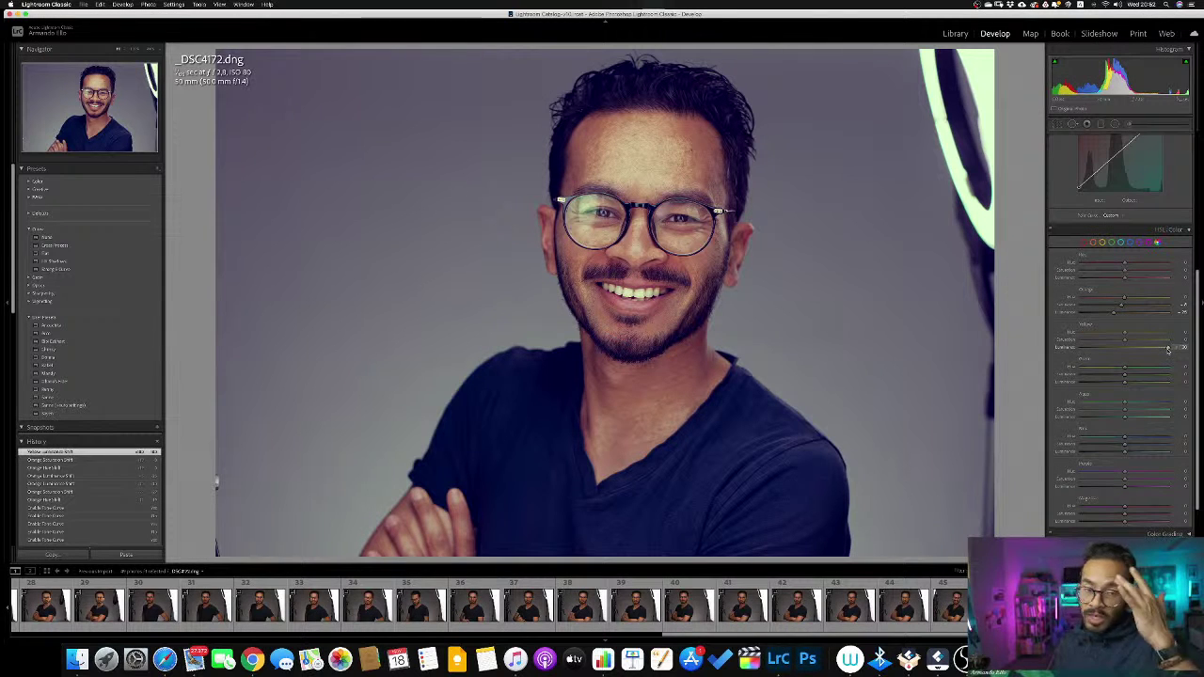
double_click(1106, 350)
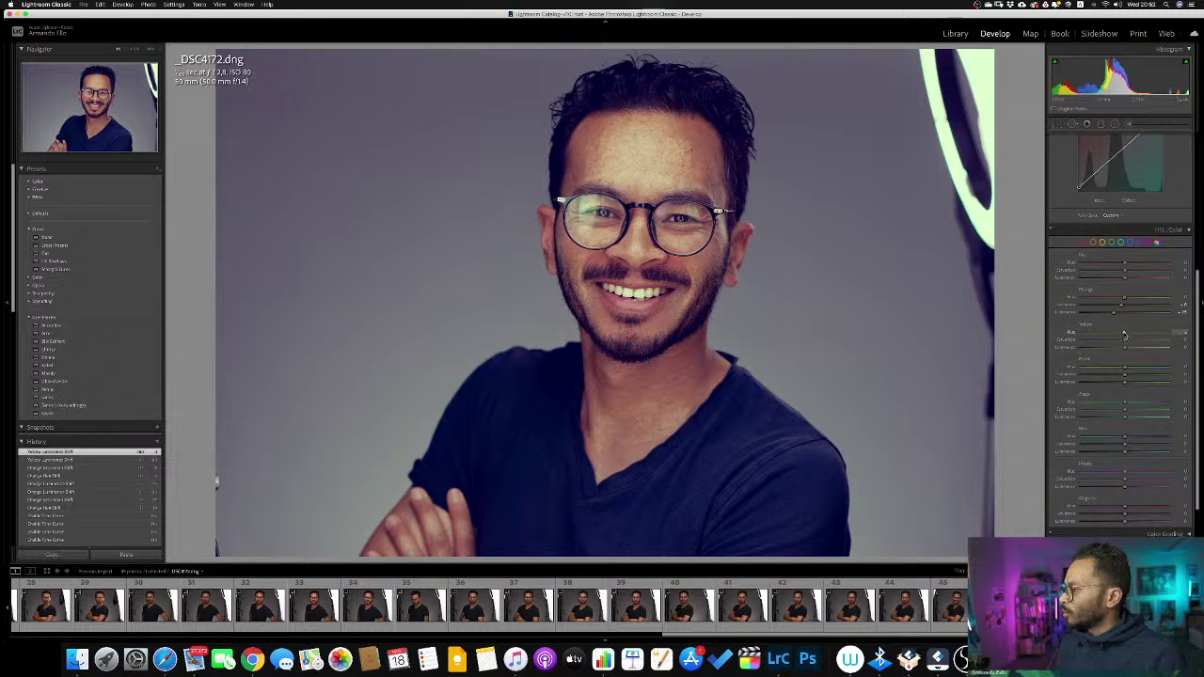
drag(1124, 334, 1117, 334)
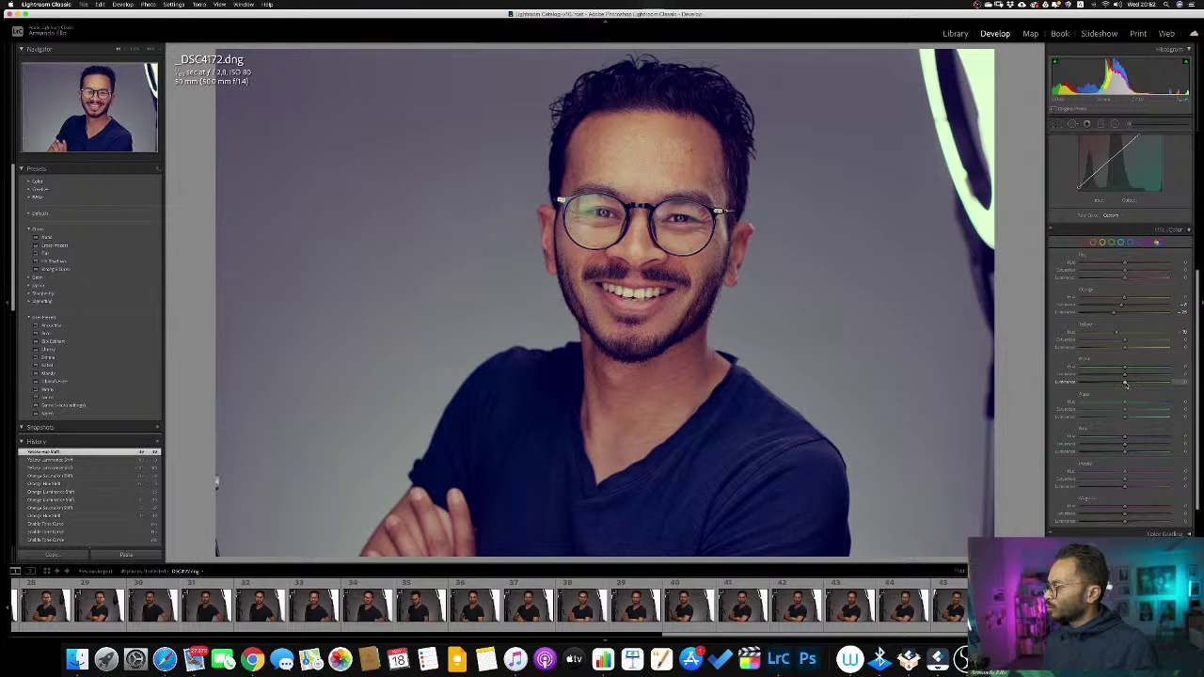
Try the green luminance at both extremes, shift the green hue toward aqua, and set the green saturation to -100.
drag(1124, 383, 1051, 383)
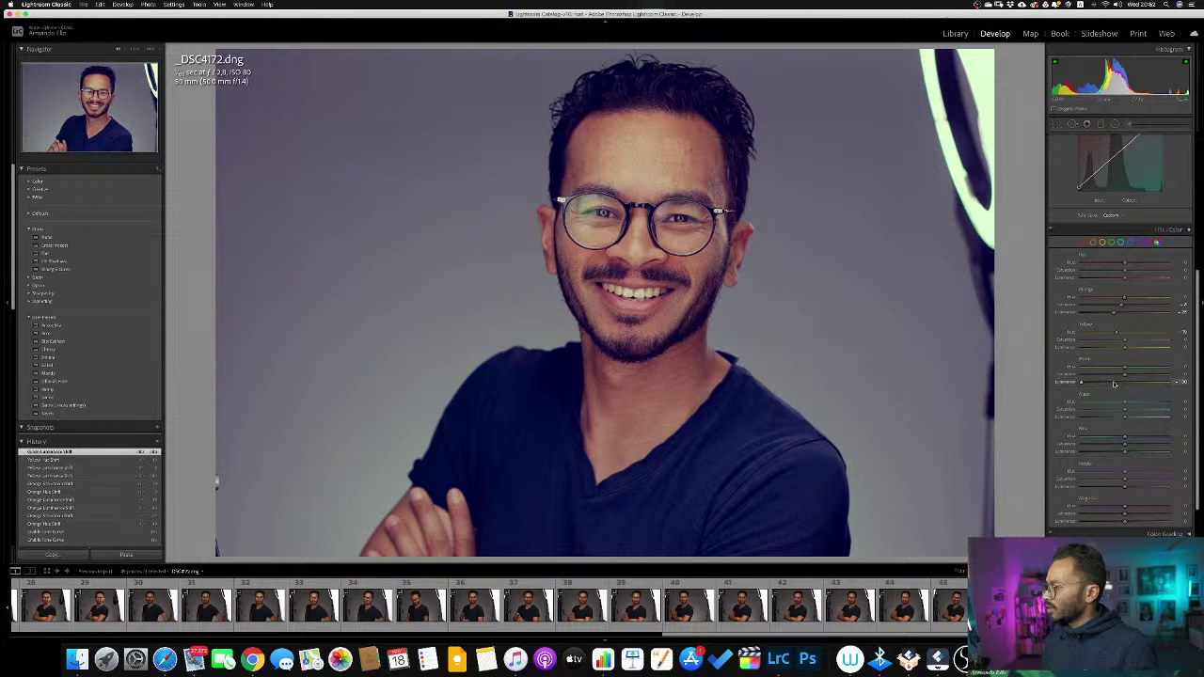
click(1169, 383)
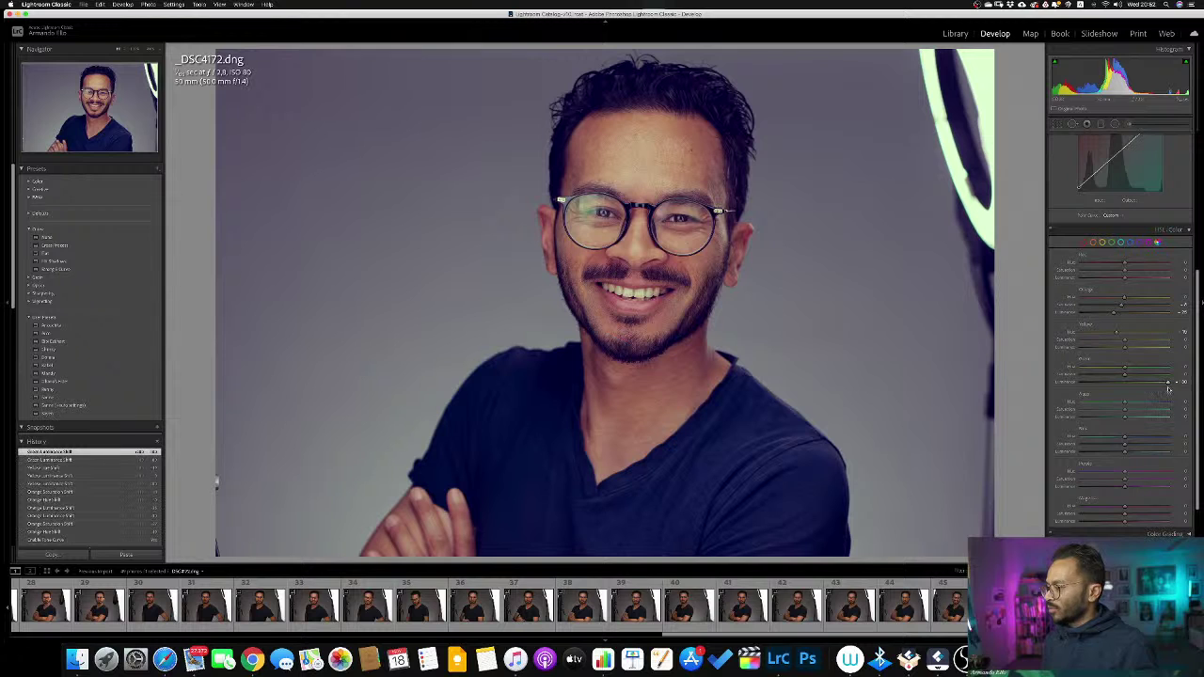
click(1127, 384)
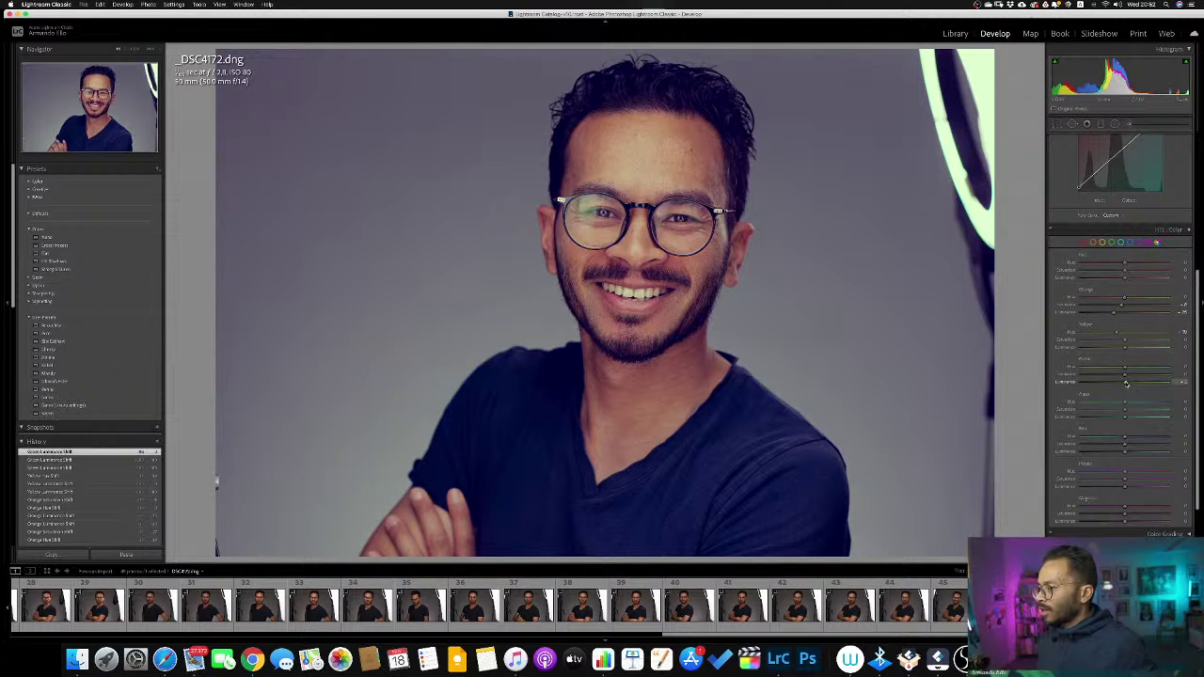
scroll(1126, 382, down, 1)
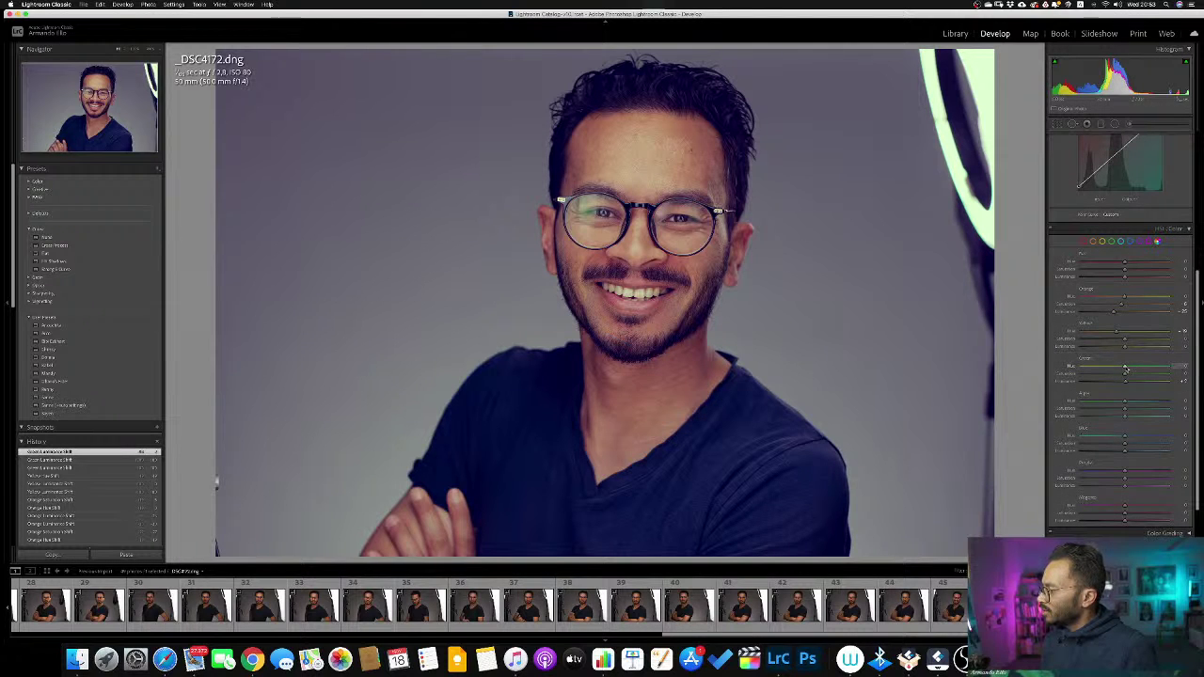
drag(1125, 368, 1060, 386)
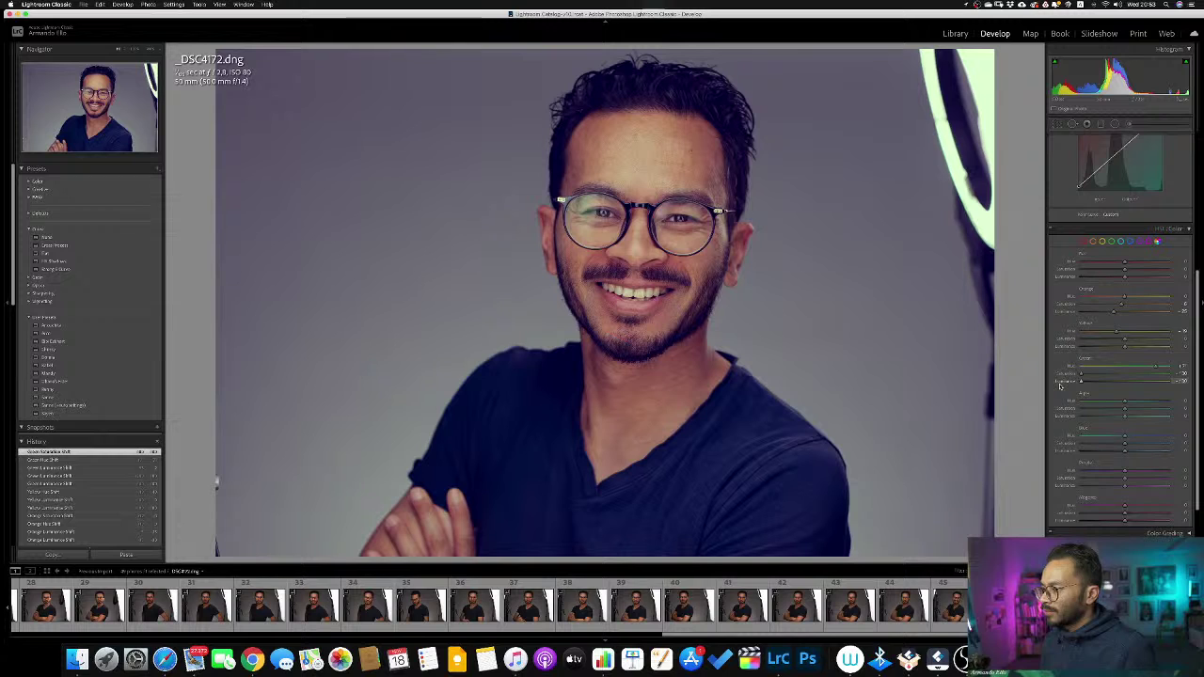
Raise the green luminance slightly, and mute the blues with a hue shift toward aqua, saturation -100 and raised luminance.
drag(1137, 385, 1045, 437)
scroll(1081, 419, down, 3)
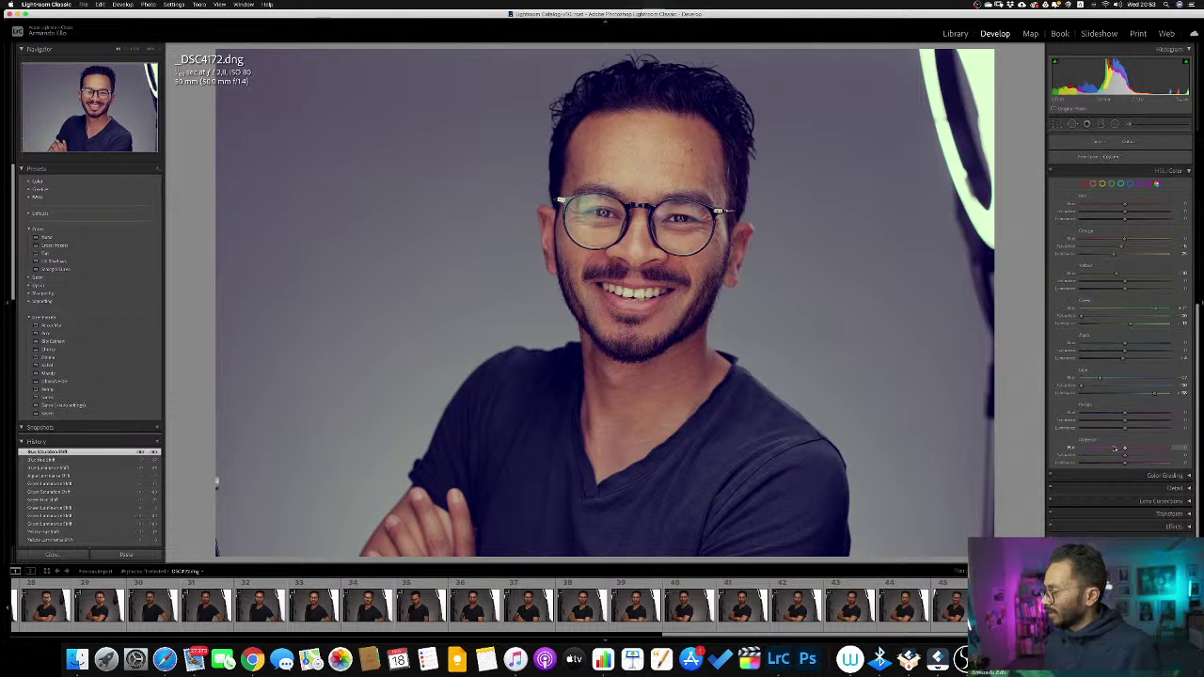
Try the purple and magenta luminance at -100, and reset both to zero.
scroll(1114, 447, down, 1)
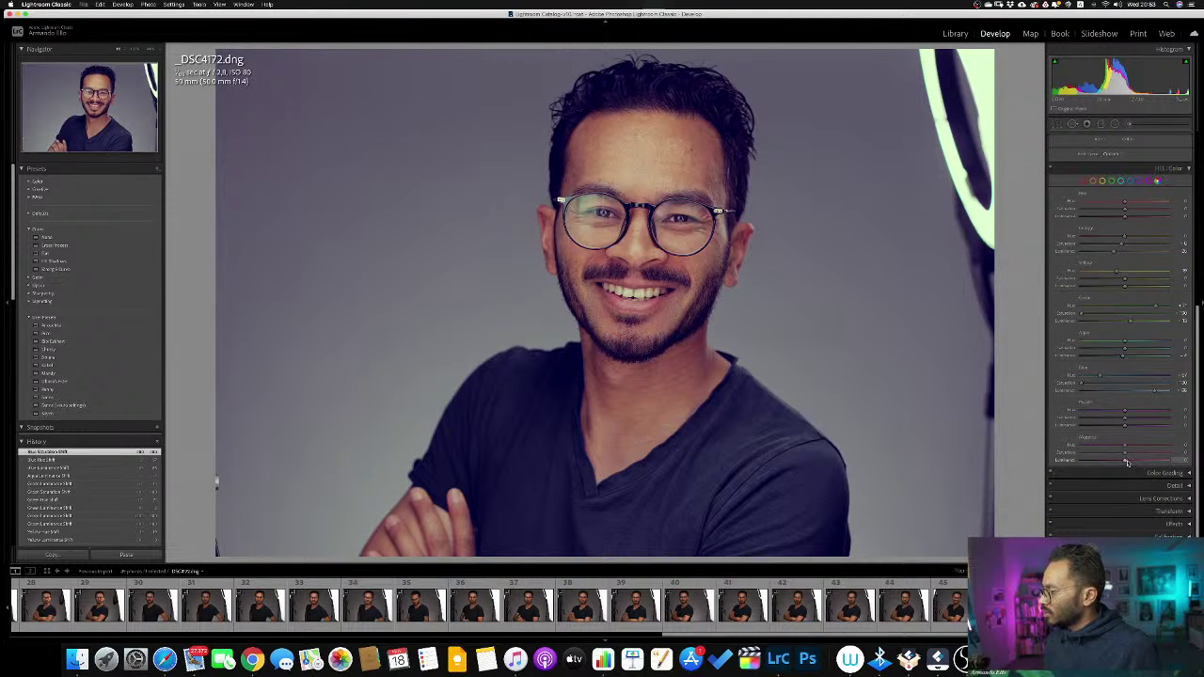
drag(1125, 424, 1049, 430)
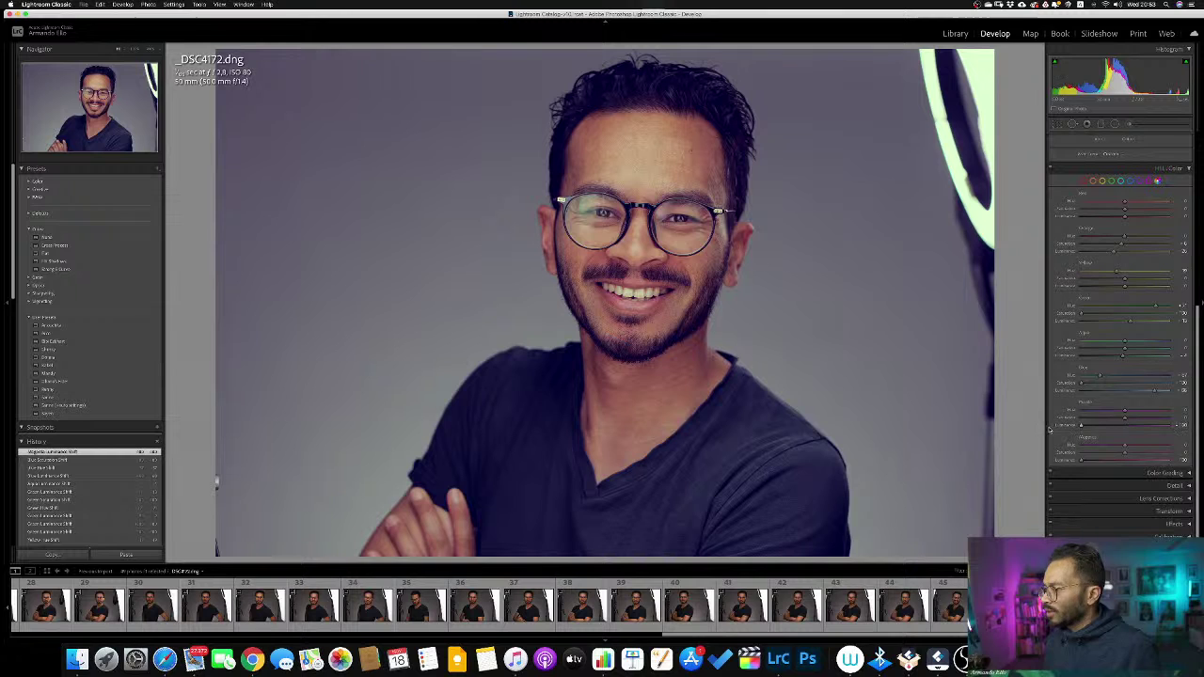
double_click(1125, 425)
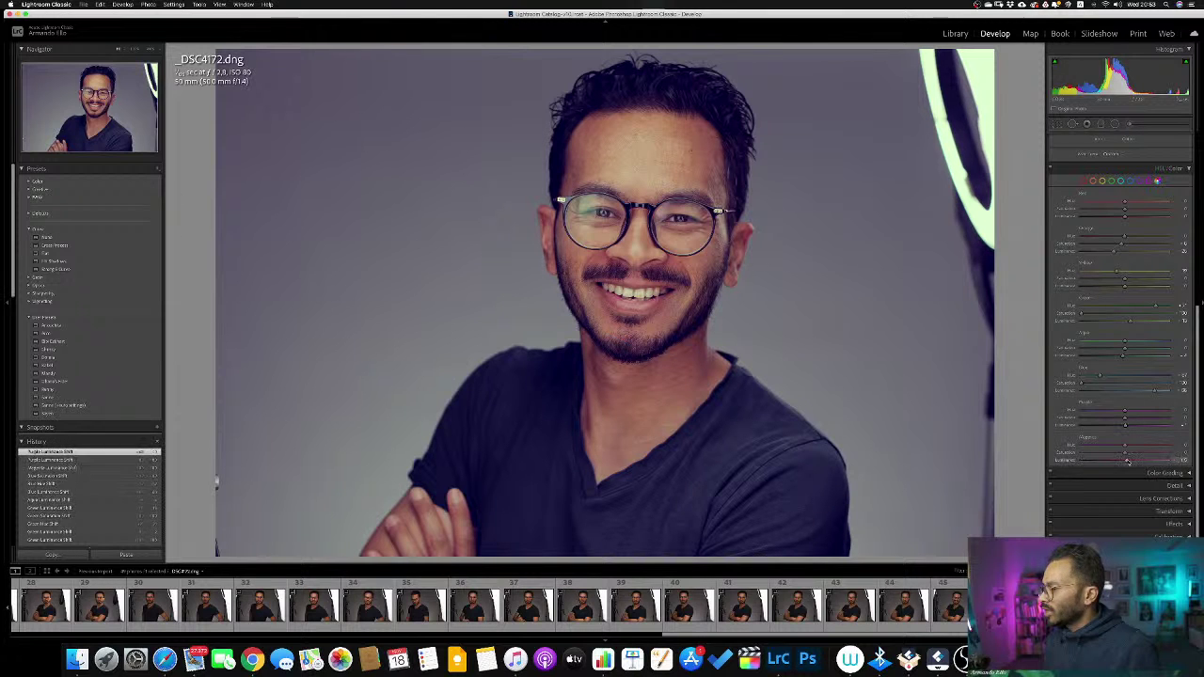
double_click(1125, 460)
Compare the portrait with and without the HSL/Color adjustments by toggling them, leaving them enabled.
scroll(1070, 240, up, 4)
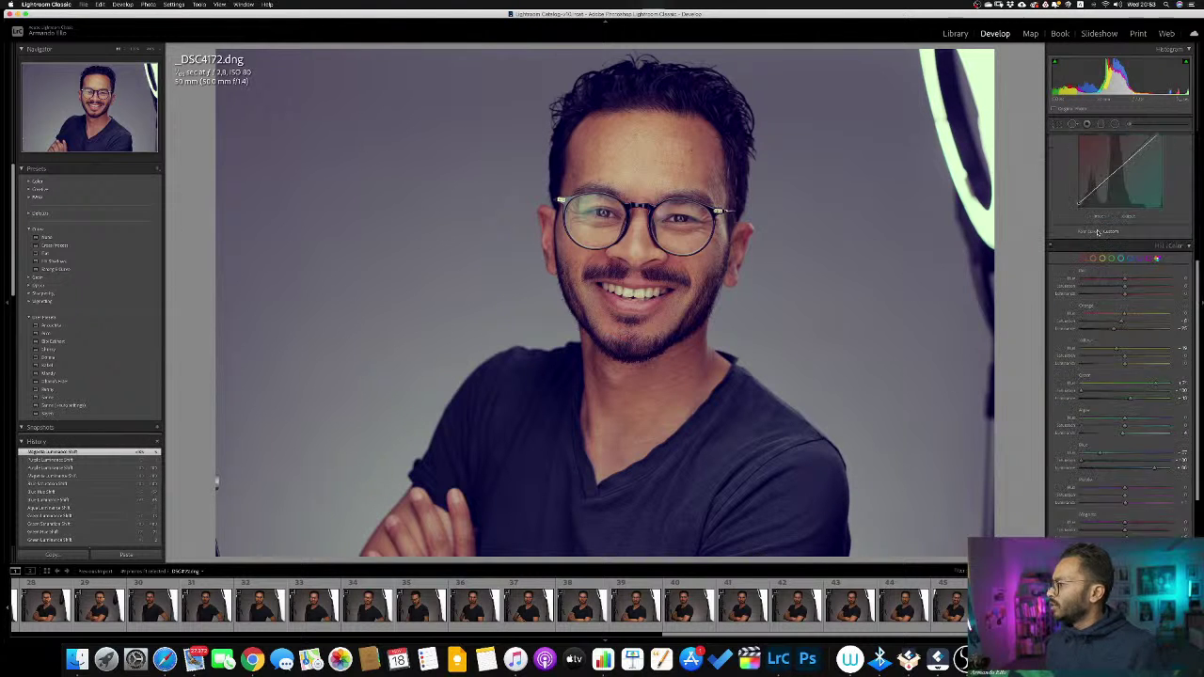
scroll(1071, 241, up, 1)
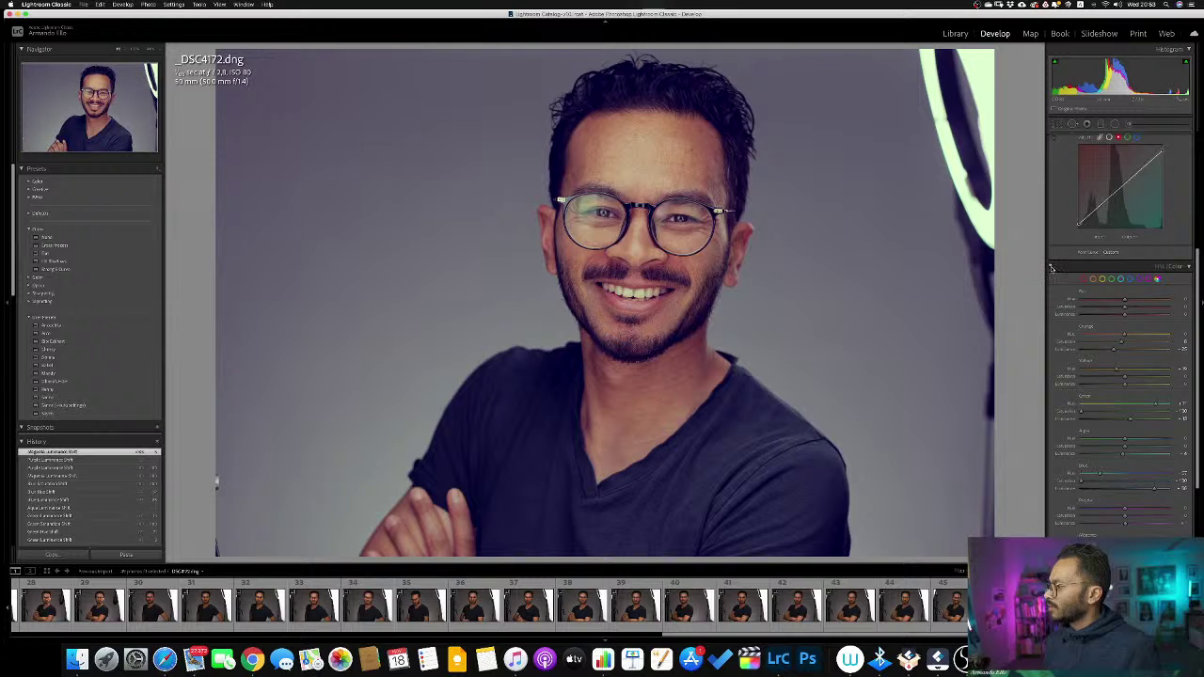
click(1052, 268)
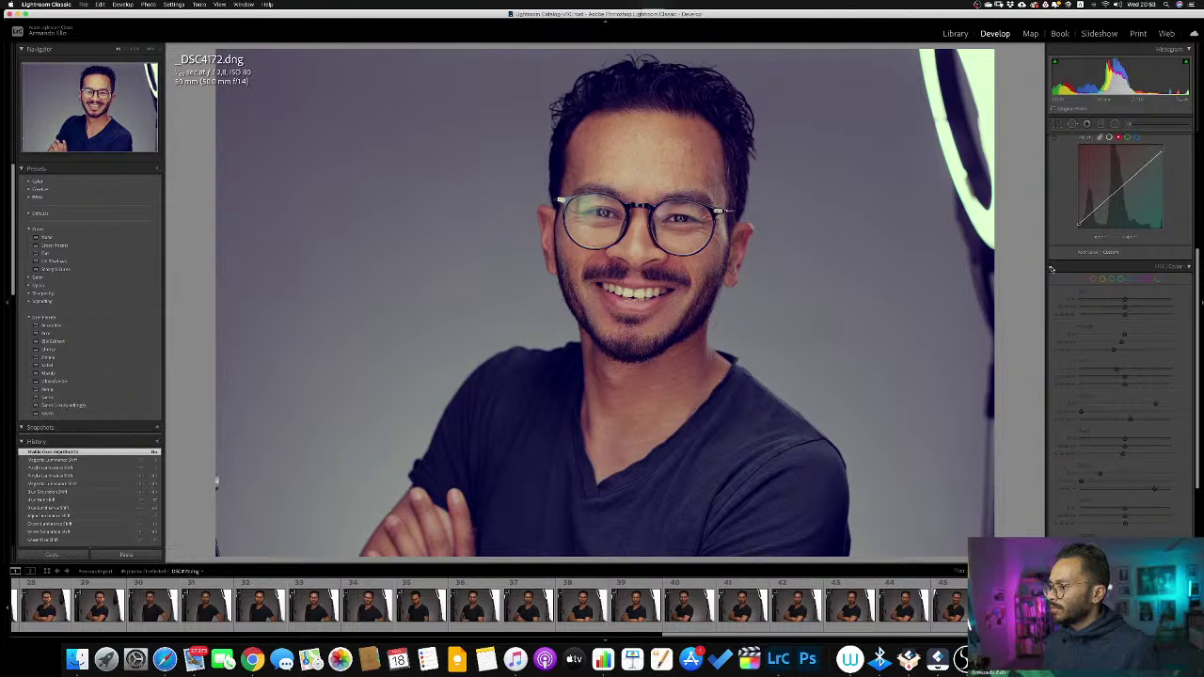
click(1052, 270)
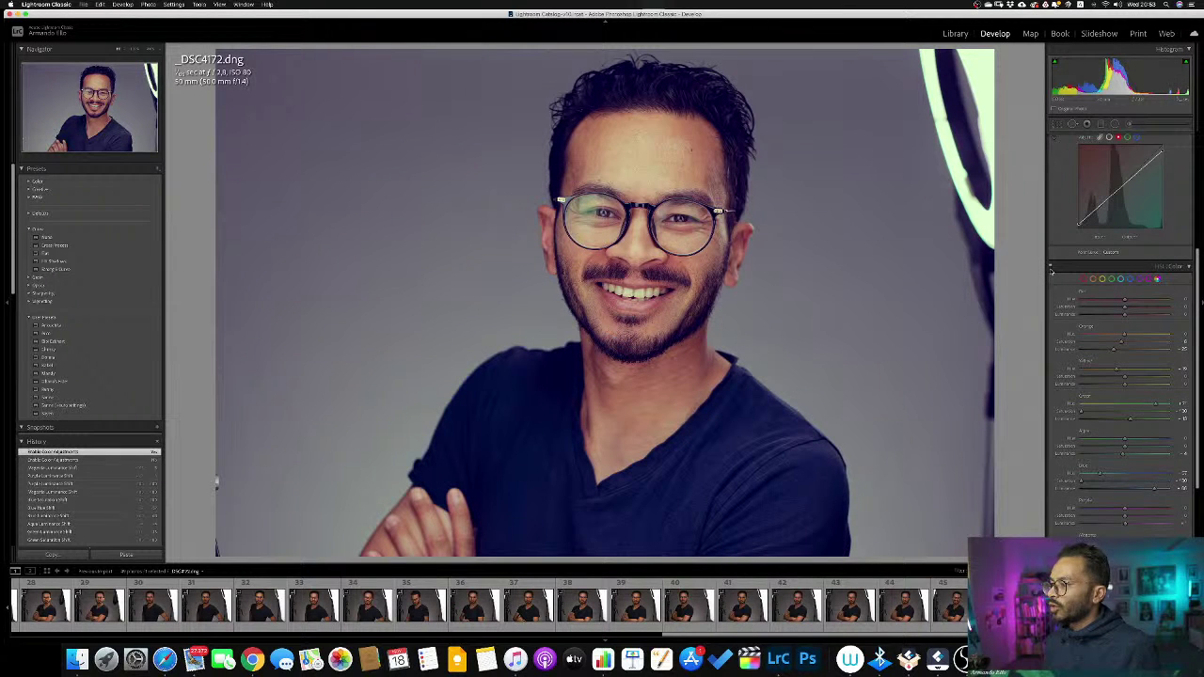
click(1052, 269)
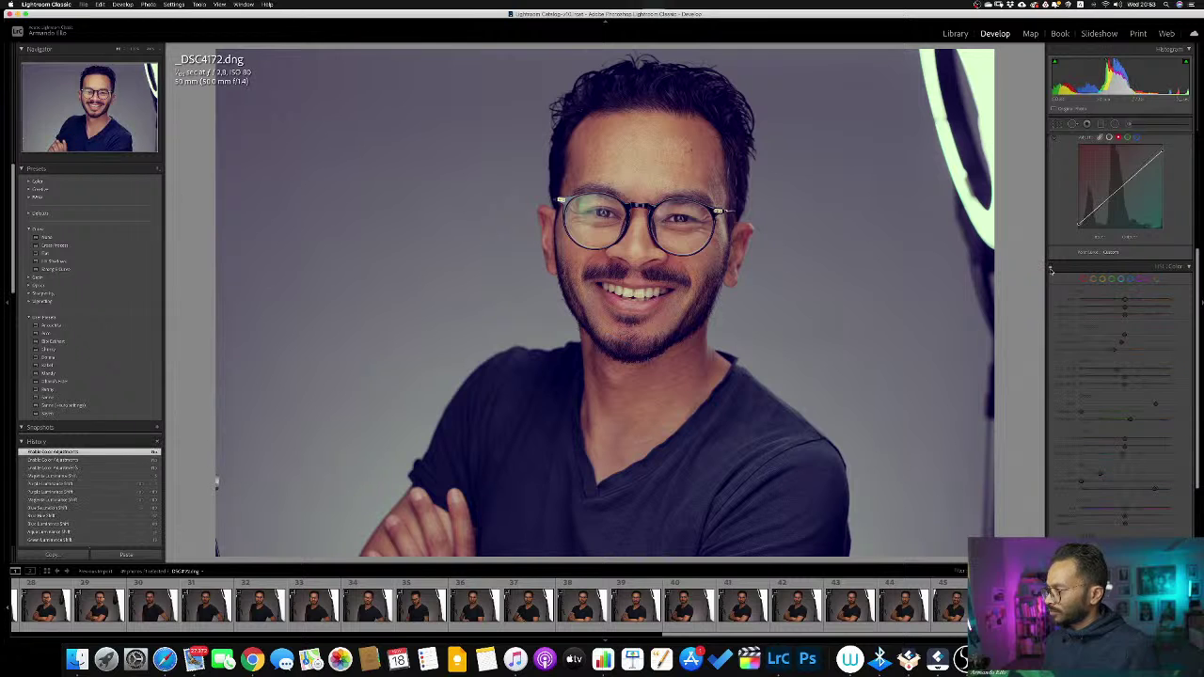
click(1052, 270)
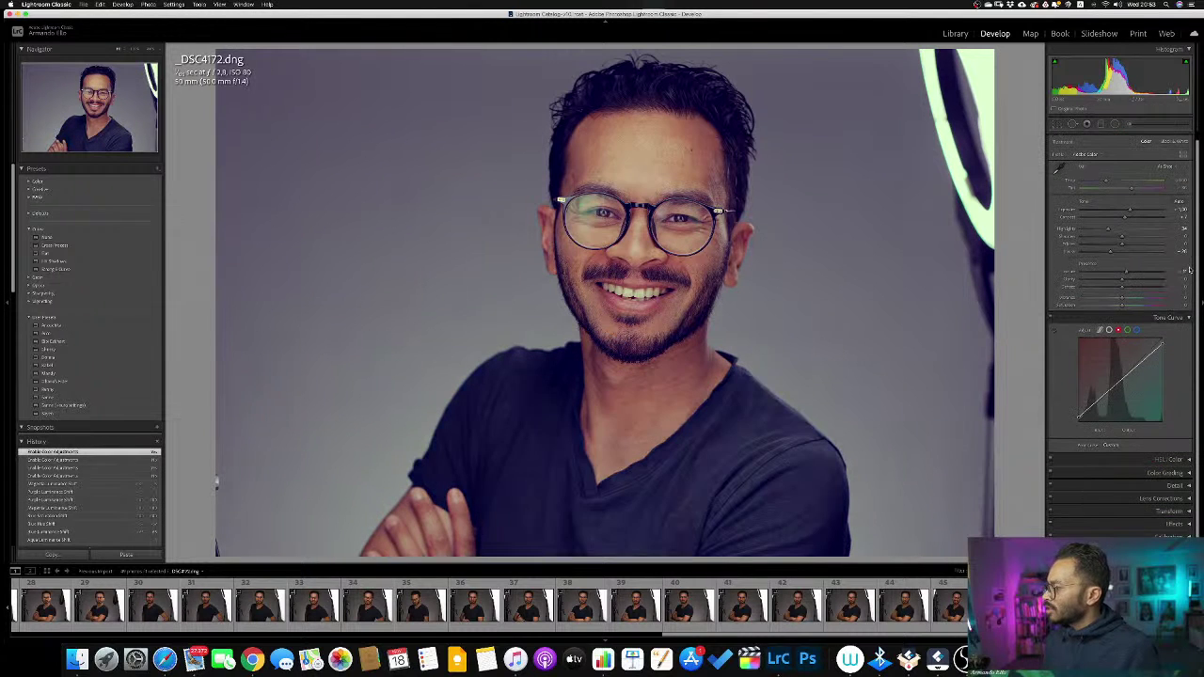
Collapse the HSL/Color, Tone Curve and Basic adjustments, and open the Color Grading wheels.
click(1188, 442)
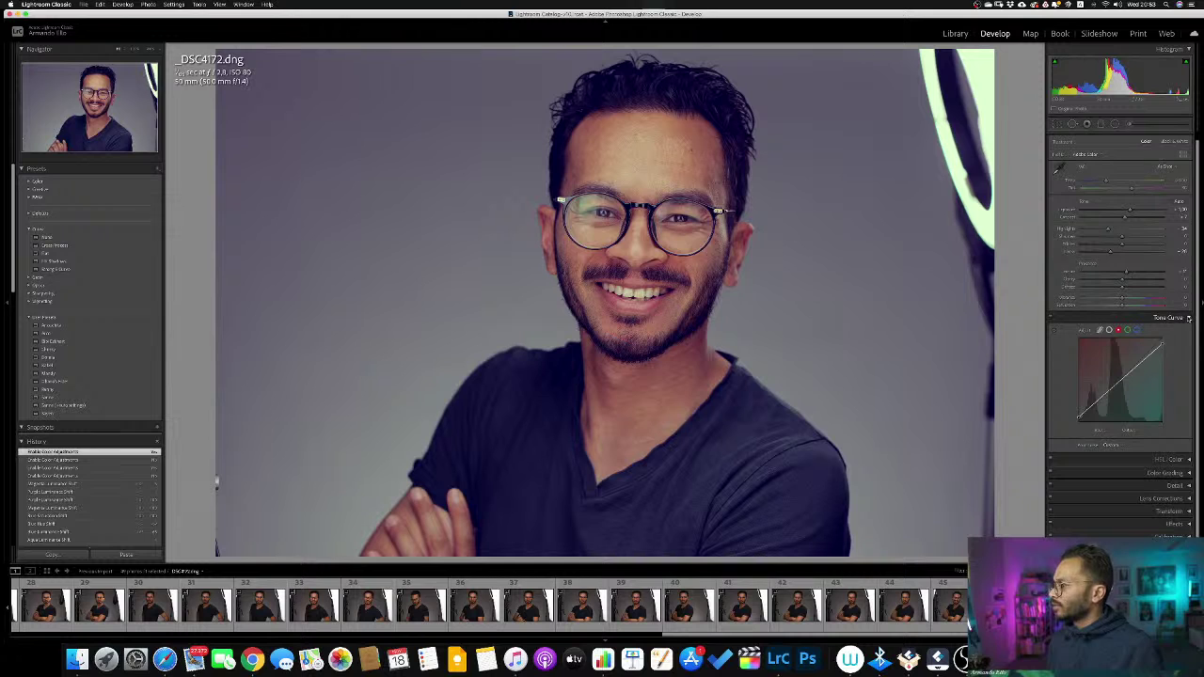
click(1188, 318)
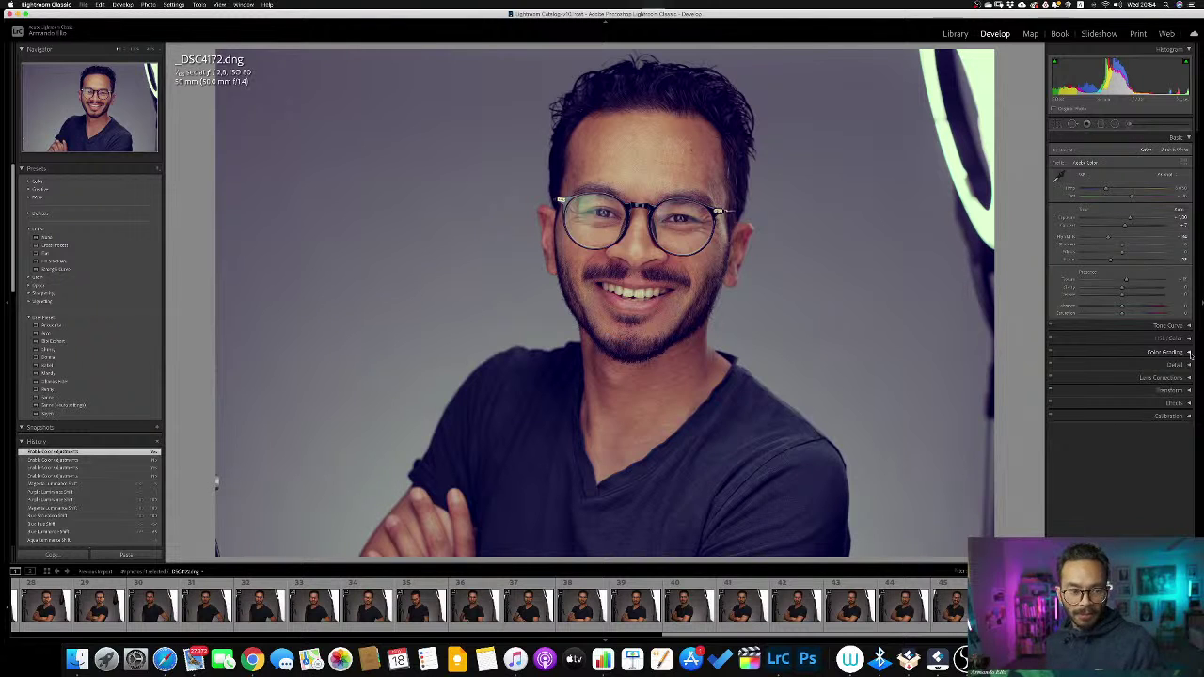
click(1187, 353)
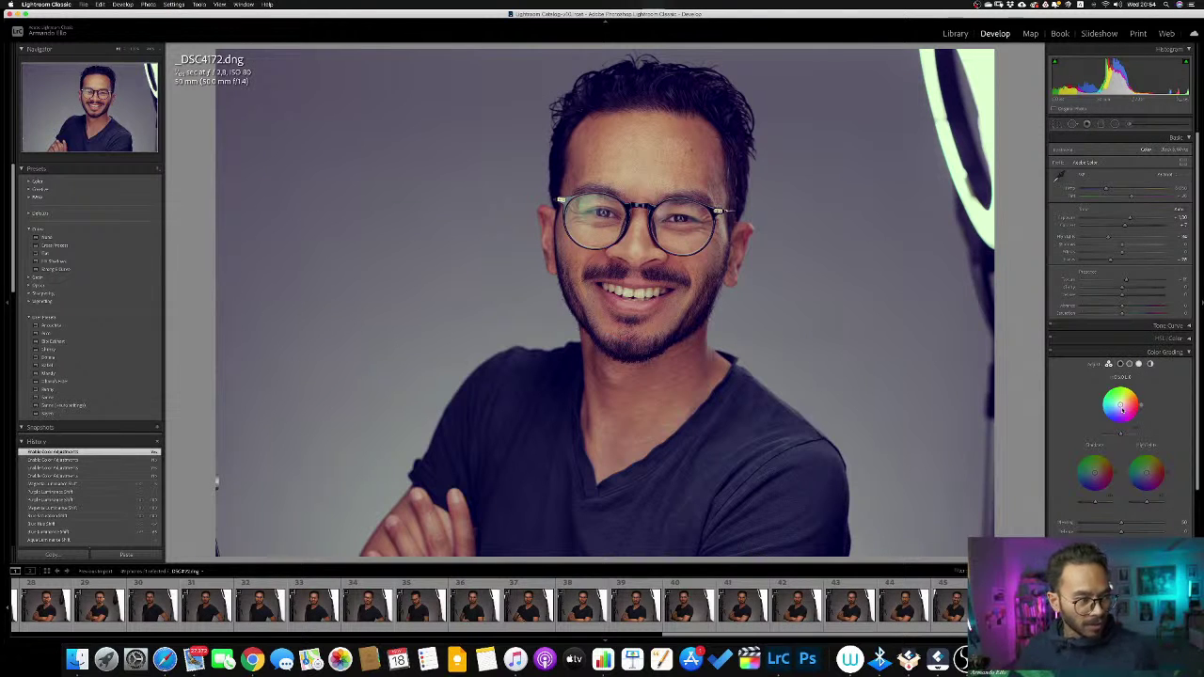
key(bracketright)
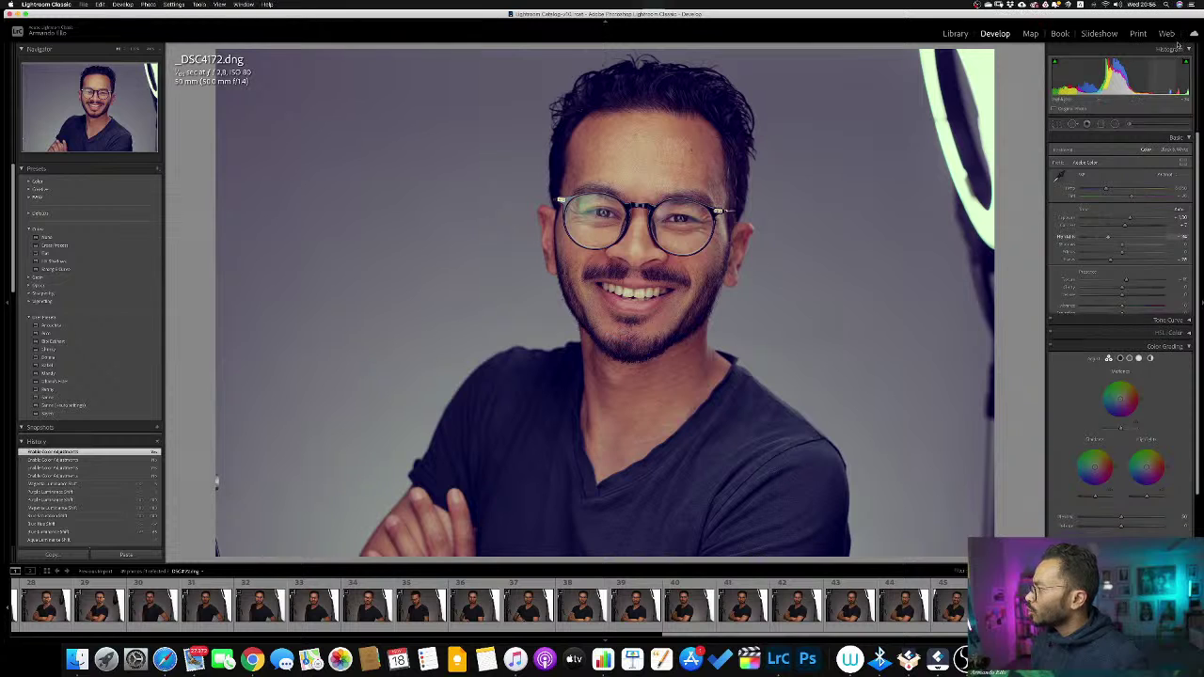
click(1186, 139)
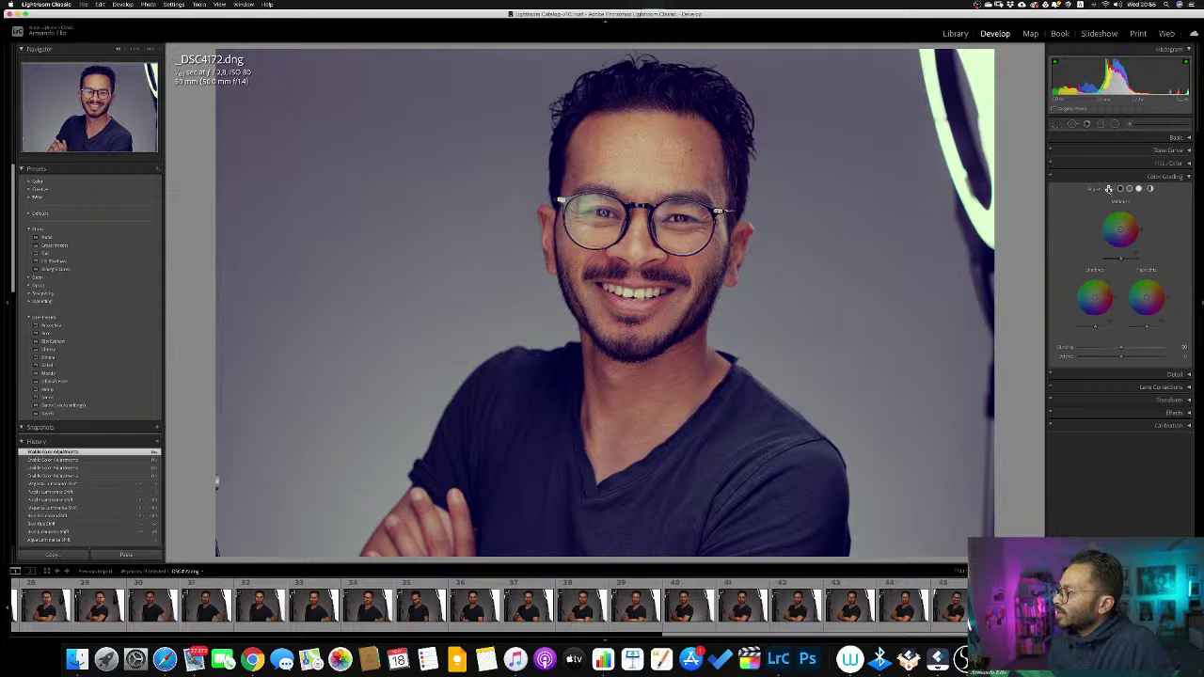
Show the global colour grading wheel, try a fully saturated yellow tint, change it to green, and lower its luminance.
click(1150, 189)
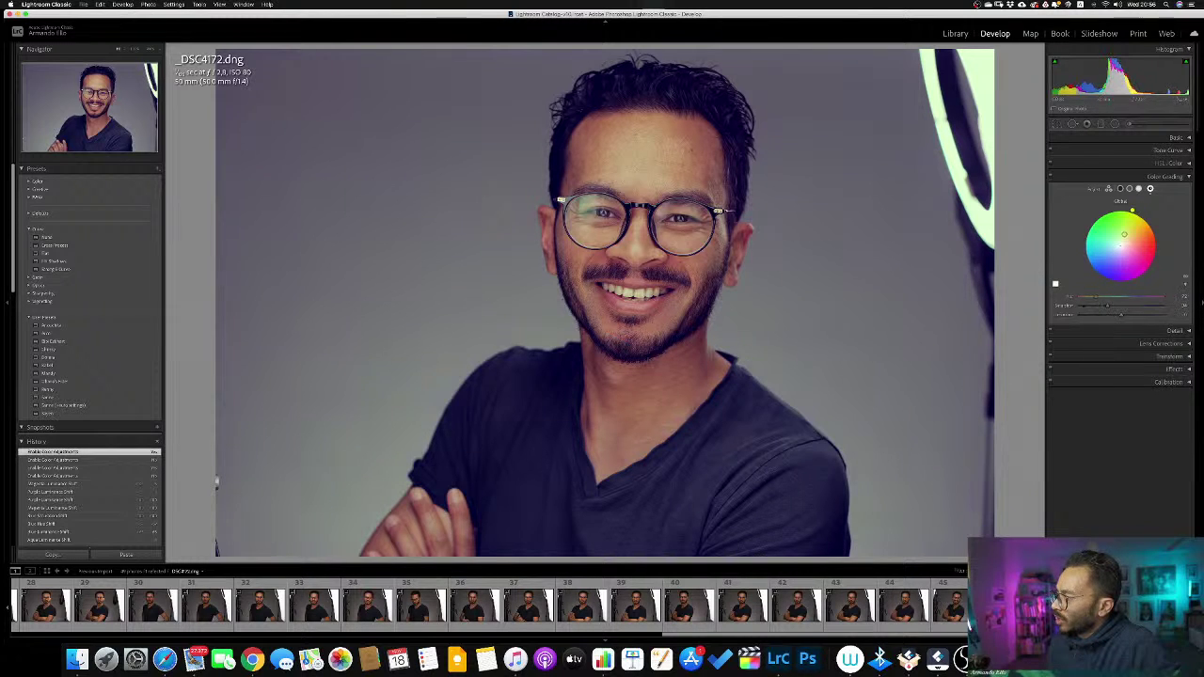
drag(1121, 248, 1135, 217)
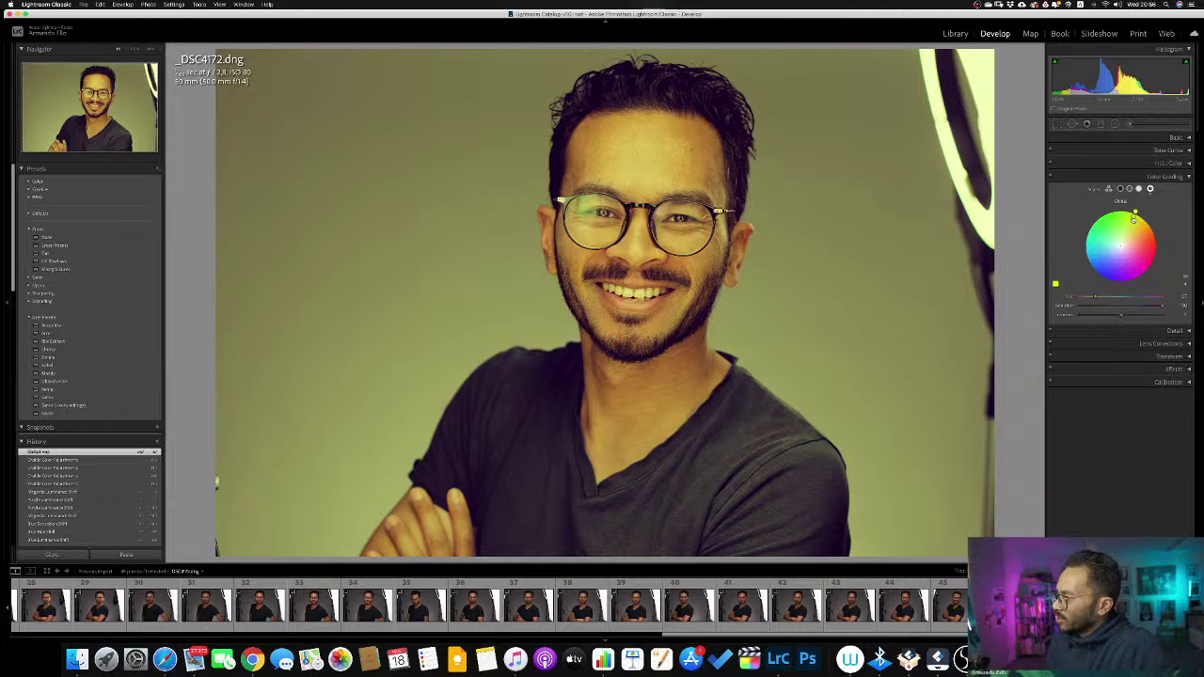
drag(1134, 219, 1104, 237)
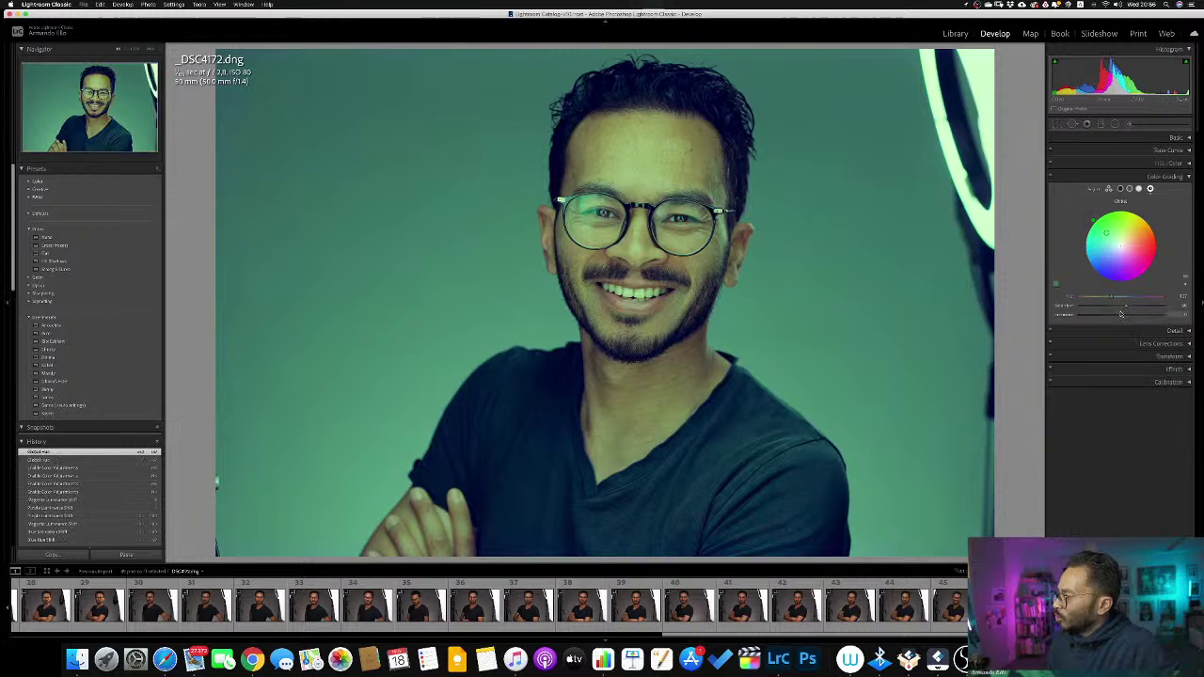
drag(1121, 313, 1088, 317)
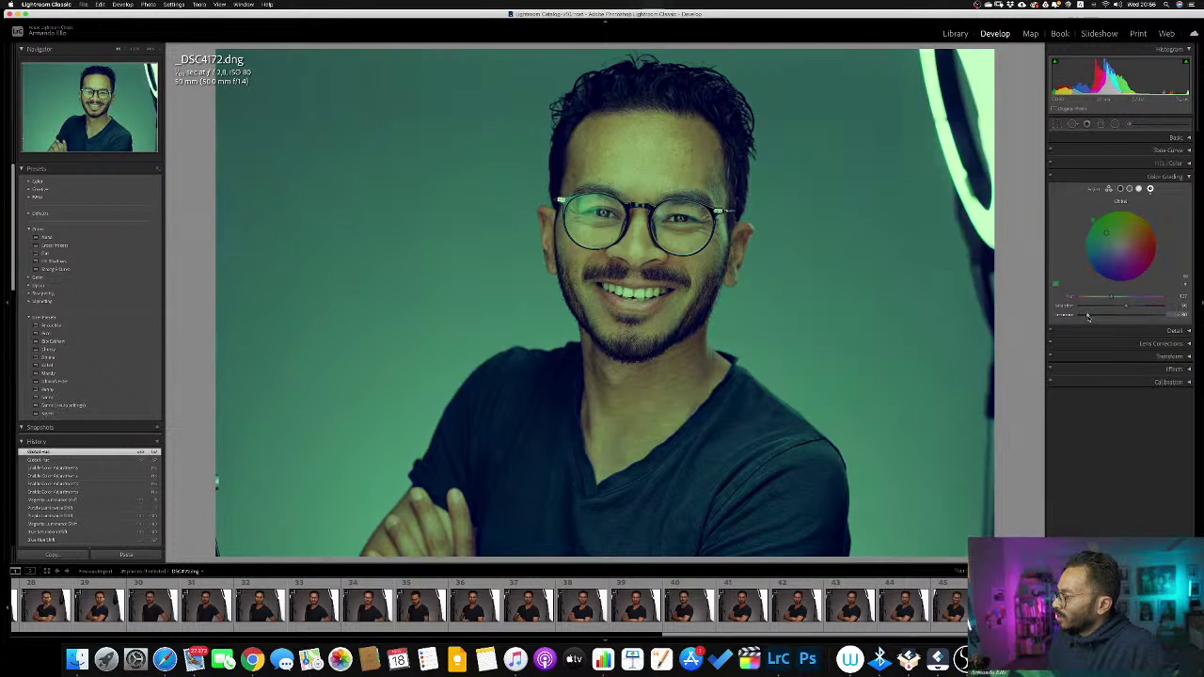
Return the global luminance to neutral, reset the global colour grading wheel, and show the three-way wheels.
drag(1088, 317, 1122, 316)
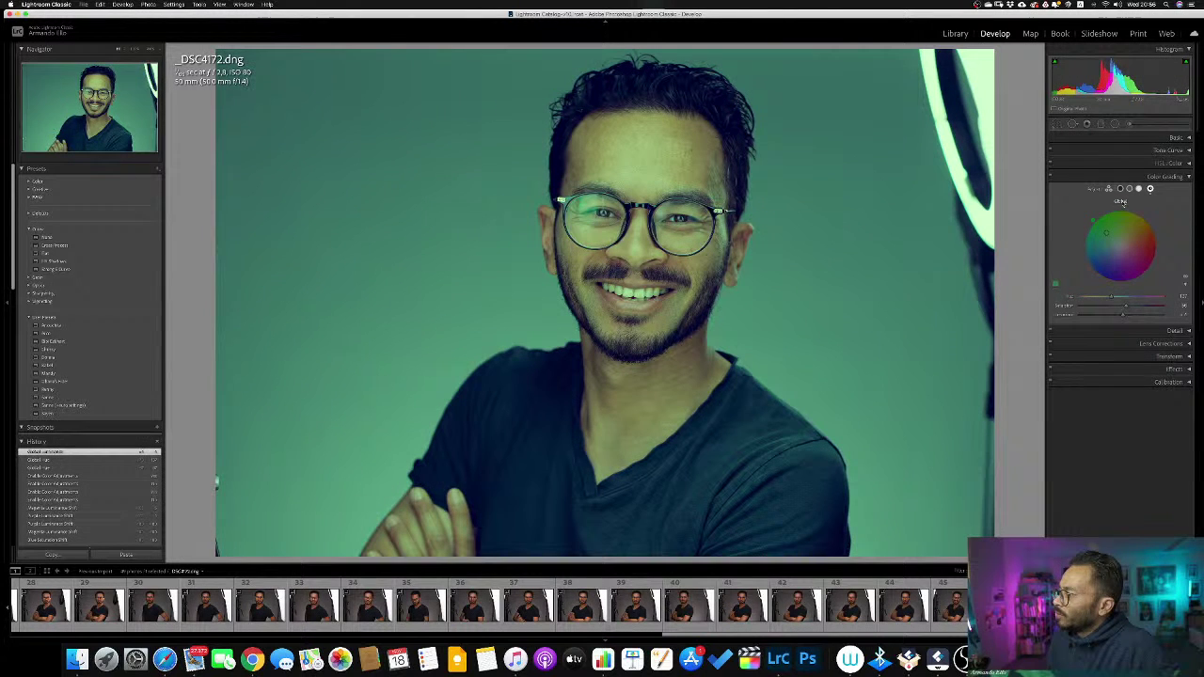
double_click(1120, 202)
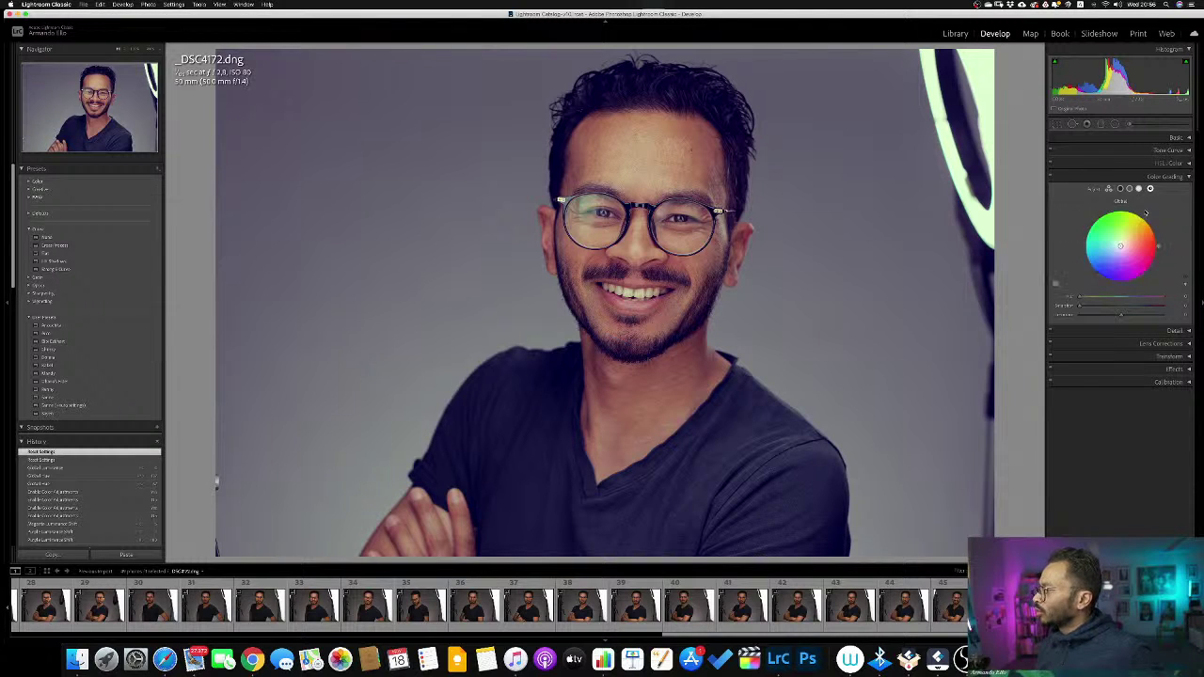
click(1109, 189)
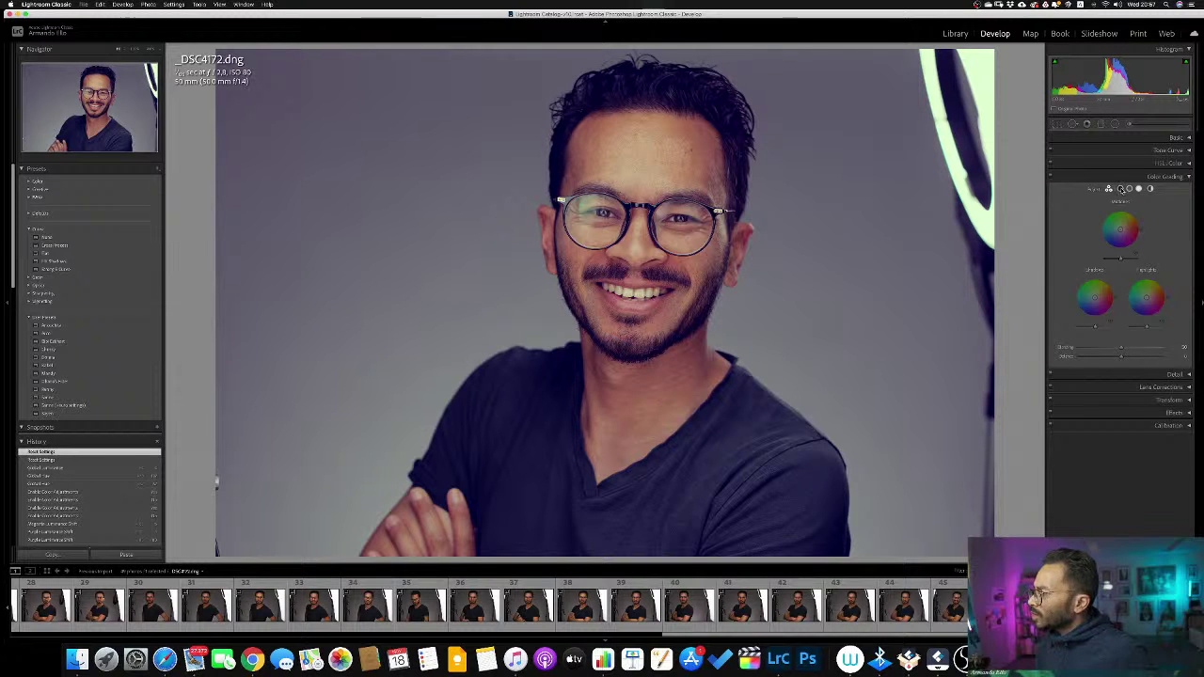
Tint the shadows a moderately saturated blue with the shadows colour grading wheel, and lower the shadow luminance.
click(1120, 189)
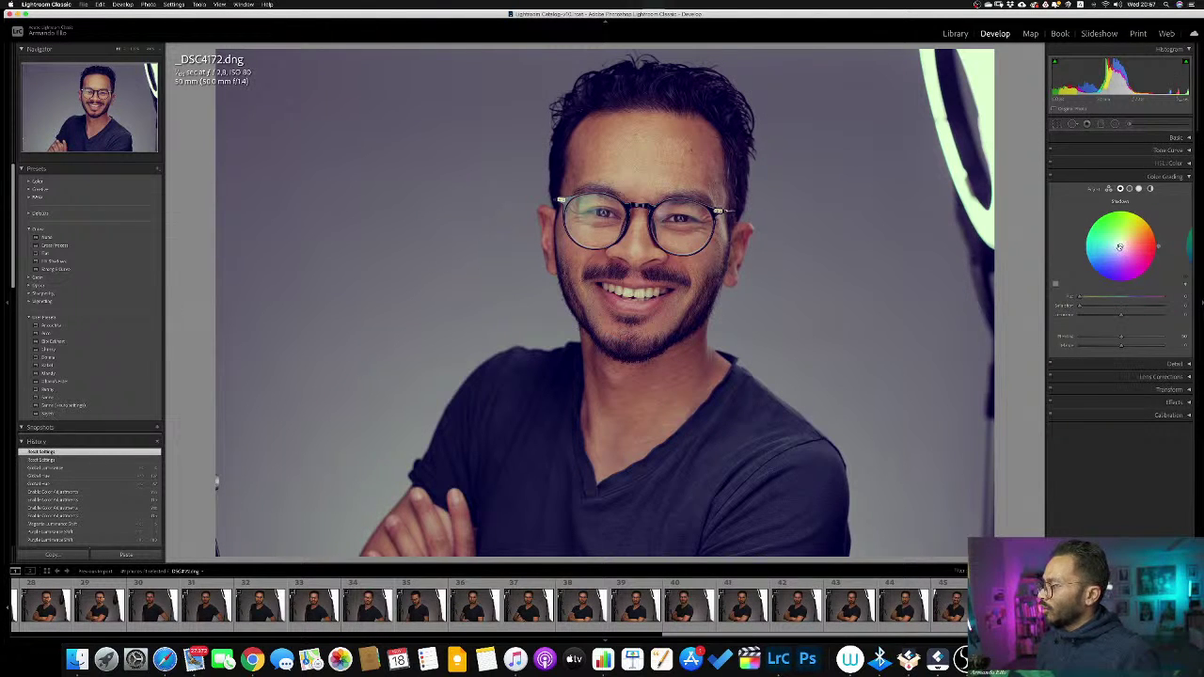
drag(1120, 247, 1122, 242)
drag(1123, 241, 1118, 249)
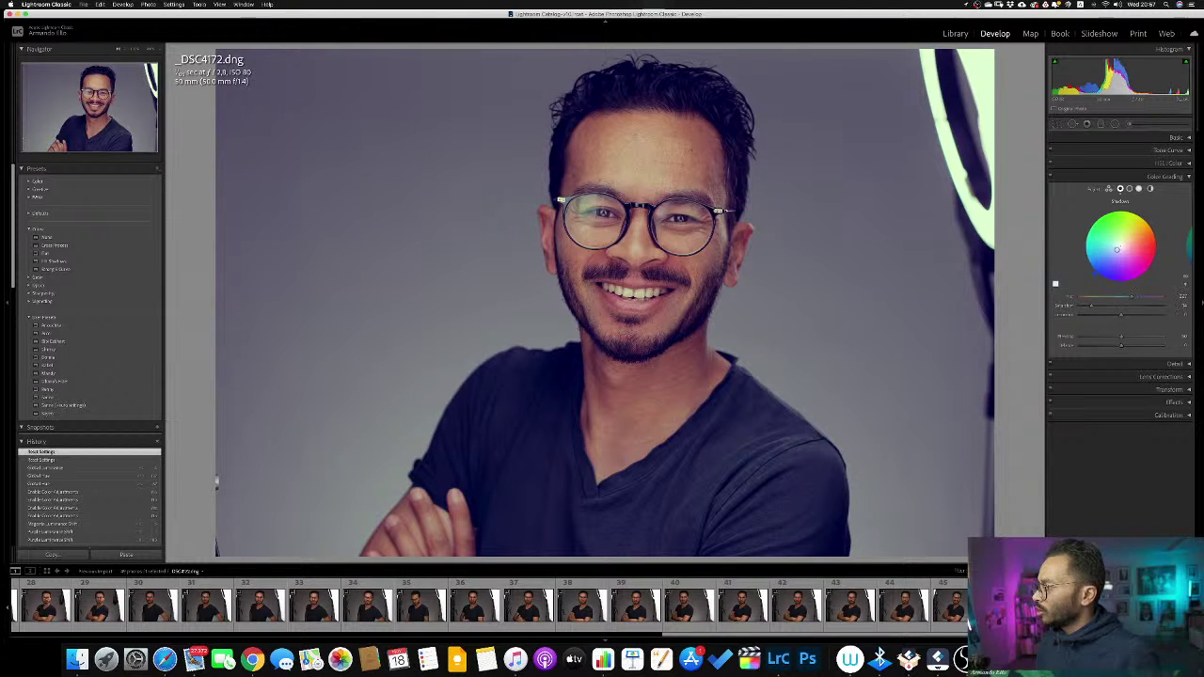
drag(1117, 249, 1113, 255)
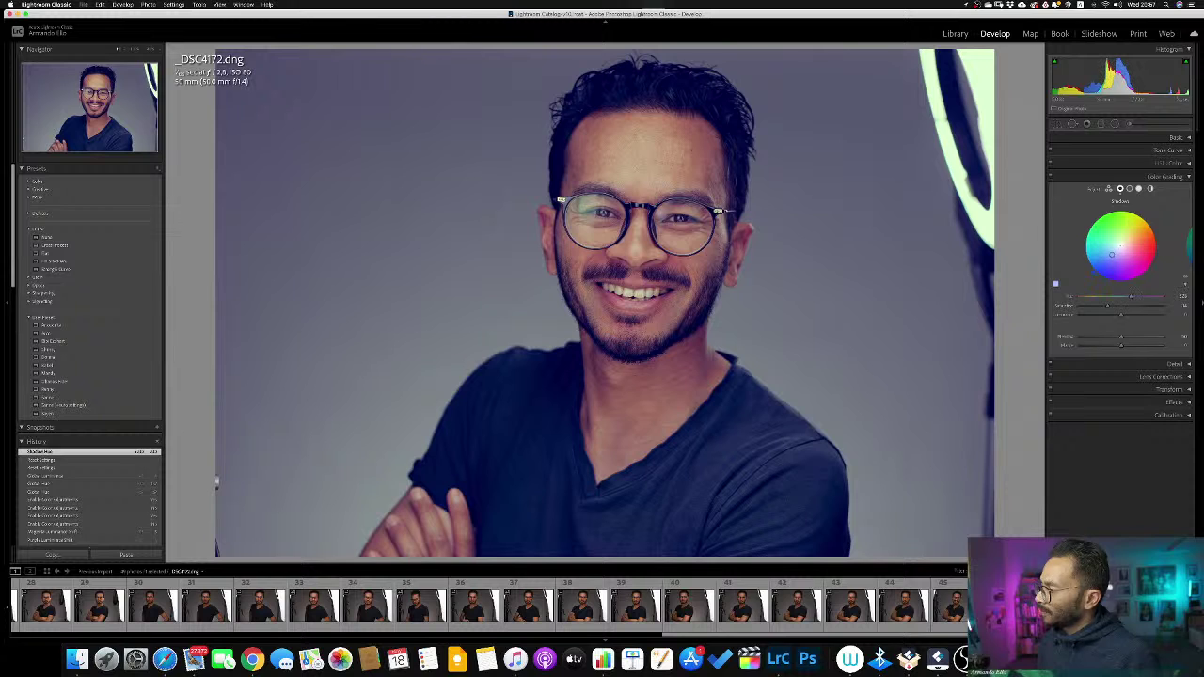
drag(1110, 254, 1112, 254)
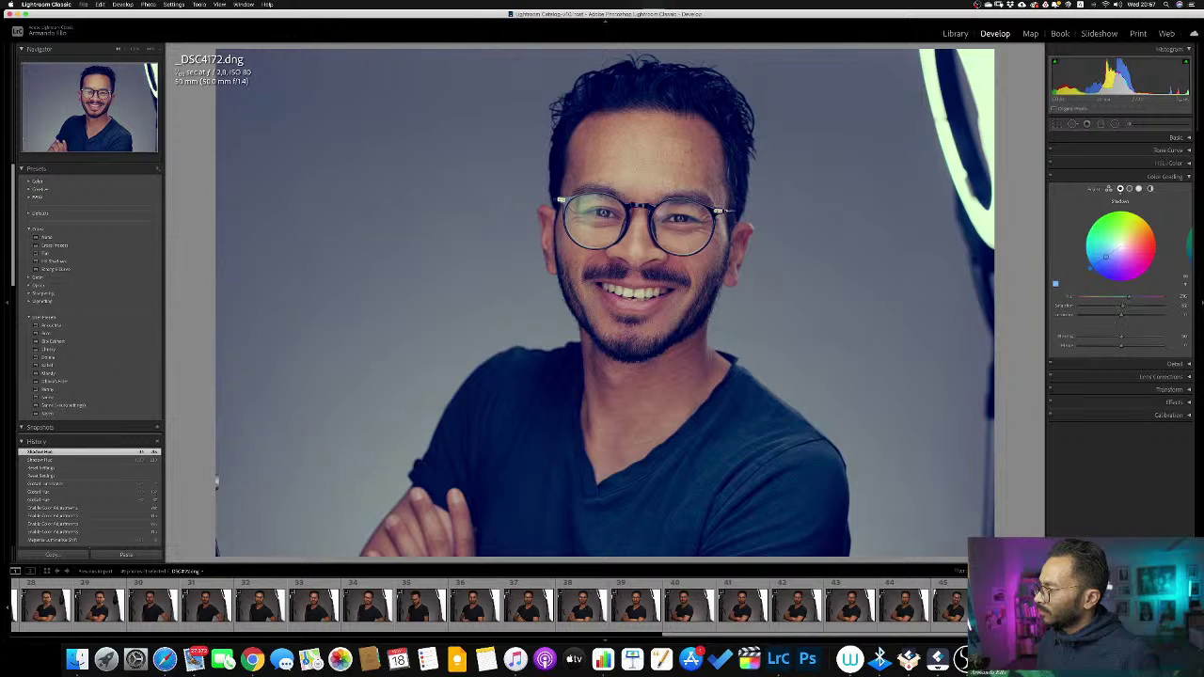
drag(1105, 256, 1103, 257)
drag(1104, 257, 1107, 255)
drag(1121, 315, 1103, 319)
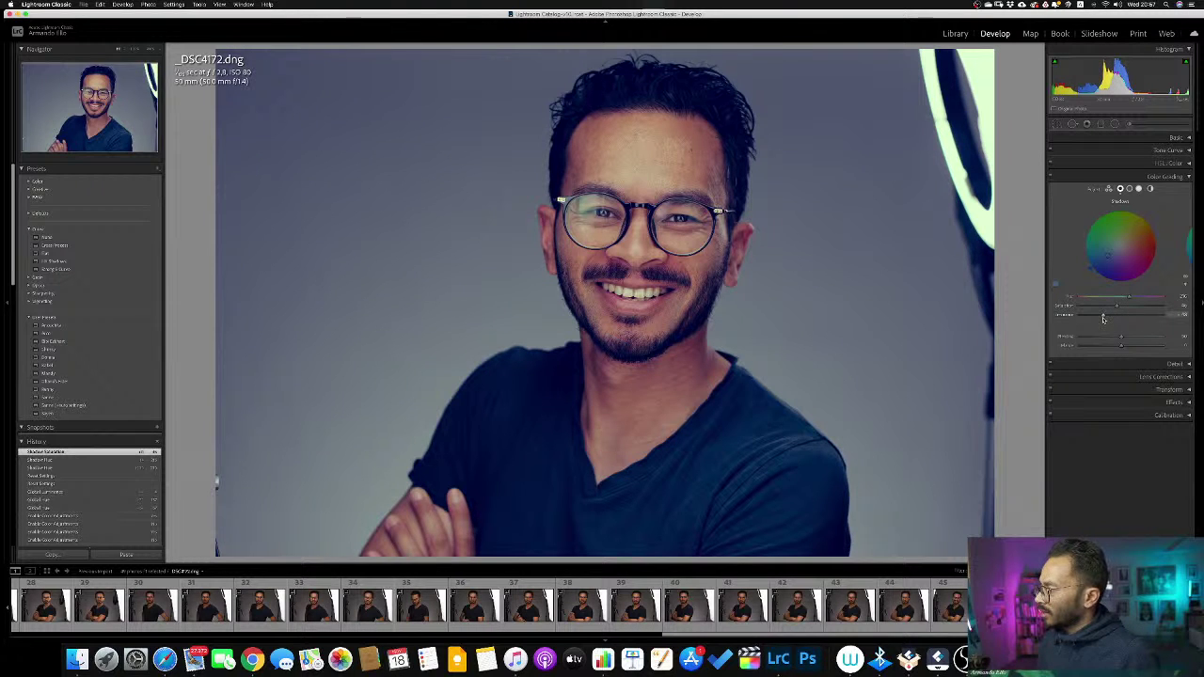
Tint the highlights yellow with slightly raised luminance, and give the midtones a faint yellow tint.
click(1139, 189)
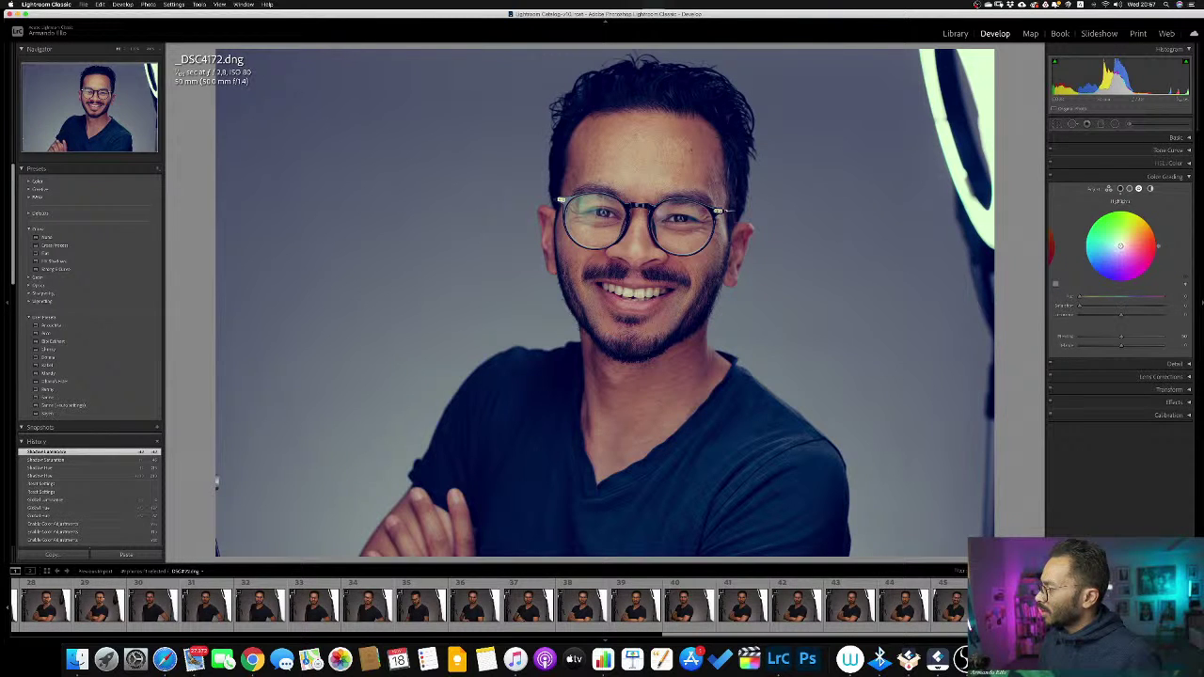
mouse_move(1119, 245)
mouse_down()
mouse_move(1143, 215)
mouse_move(1130, 232)
mouse_up()
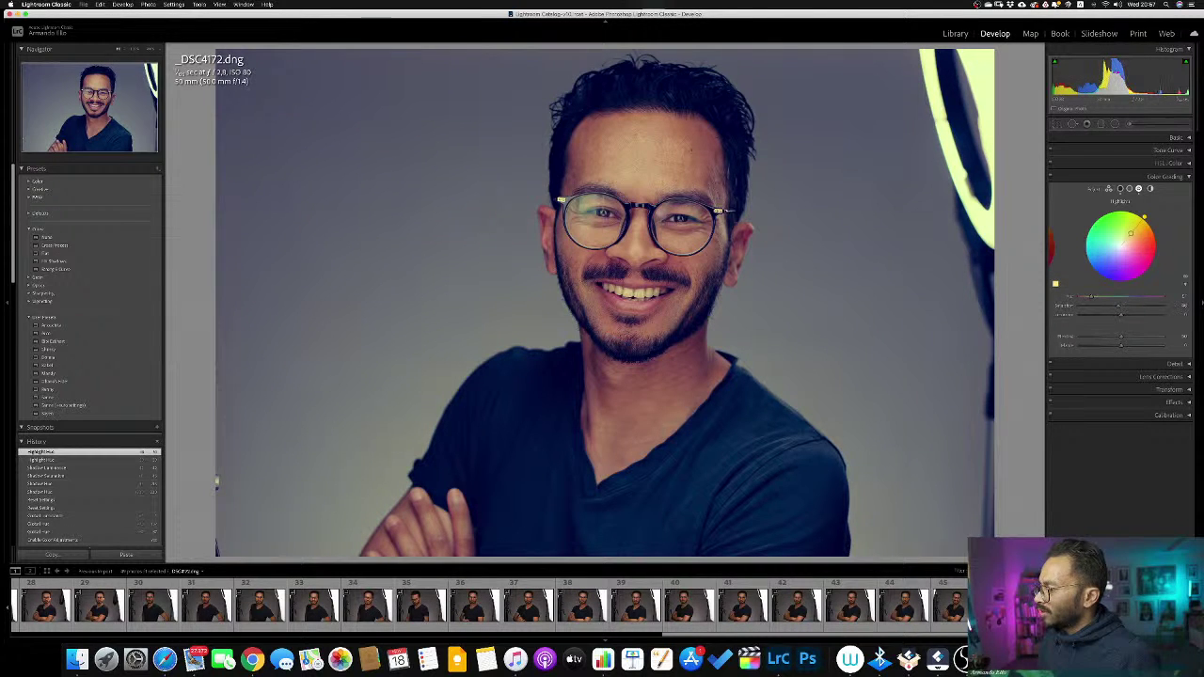
mouse_move(1125, 319)
mouse_down()
mouse_move(1143, 313)
mouse_move(1116, 320)
mouse_move(1138, 316)
mouse_move(1119, 307)
mouse_move(1150, 304)
mouse_move(1125, 306)
mouse_up()
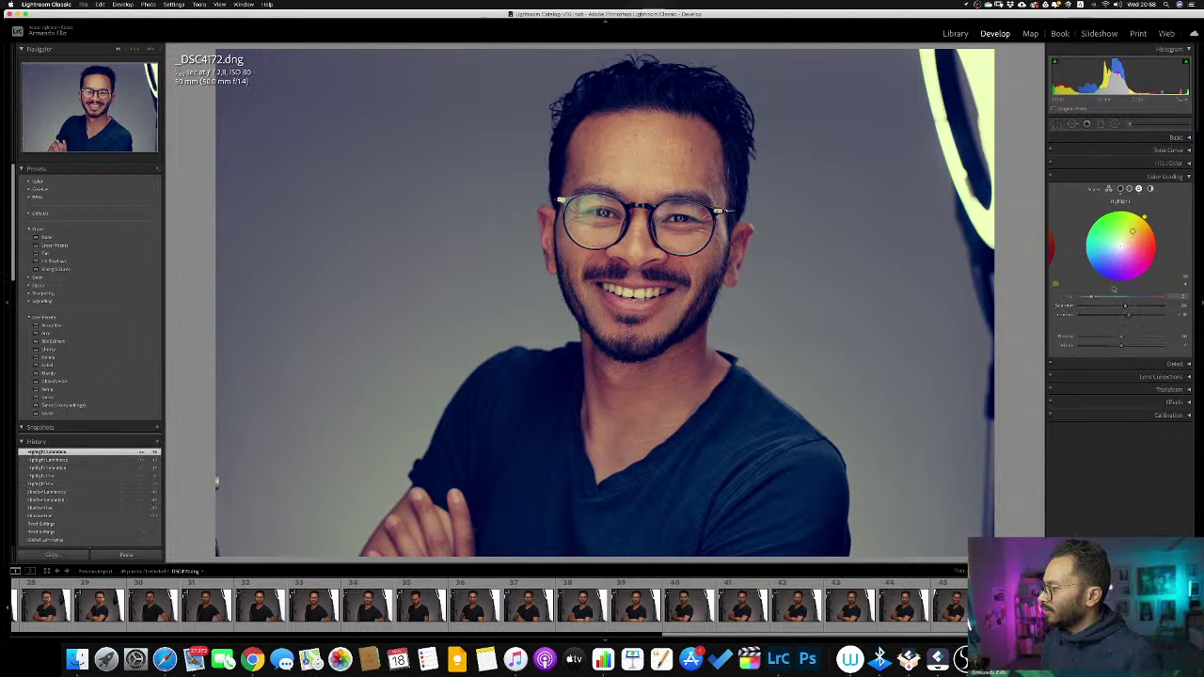
click(1129, 188)
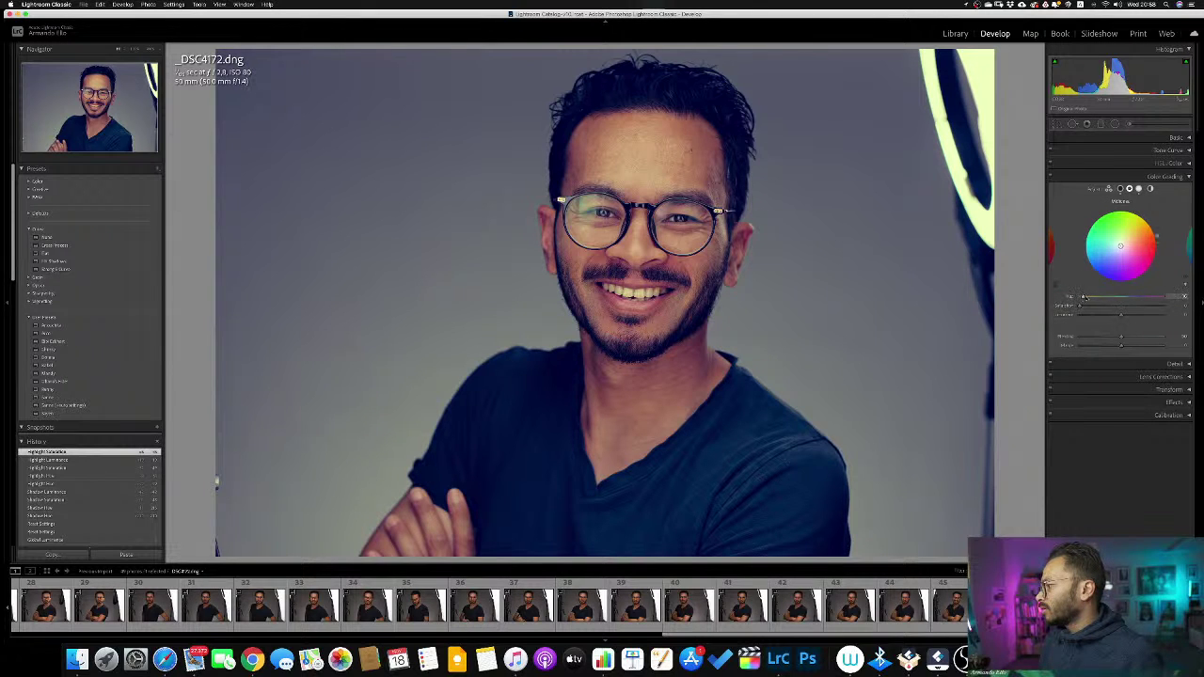
drag(1155, 236, 1123, 243)
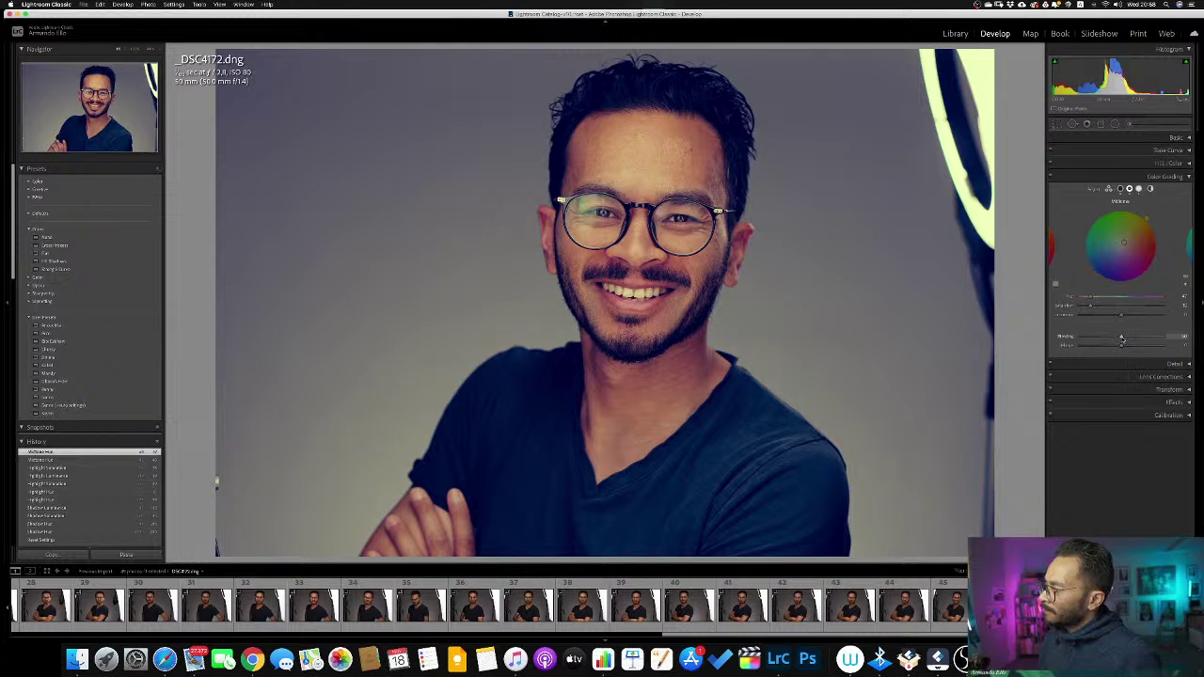
Try the Color Grading blending at its minimum and maximum, and set it slightly above the middle.
drag(1121, 337, 1080, 337)
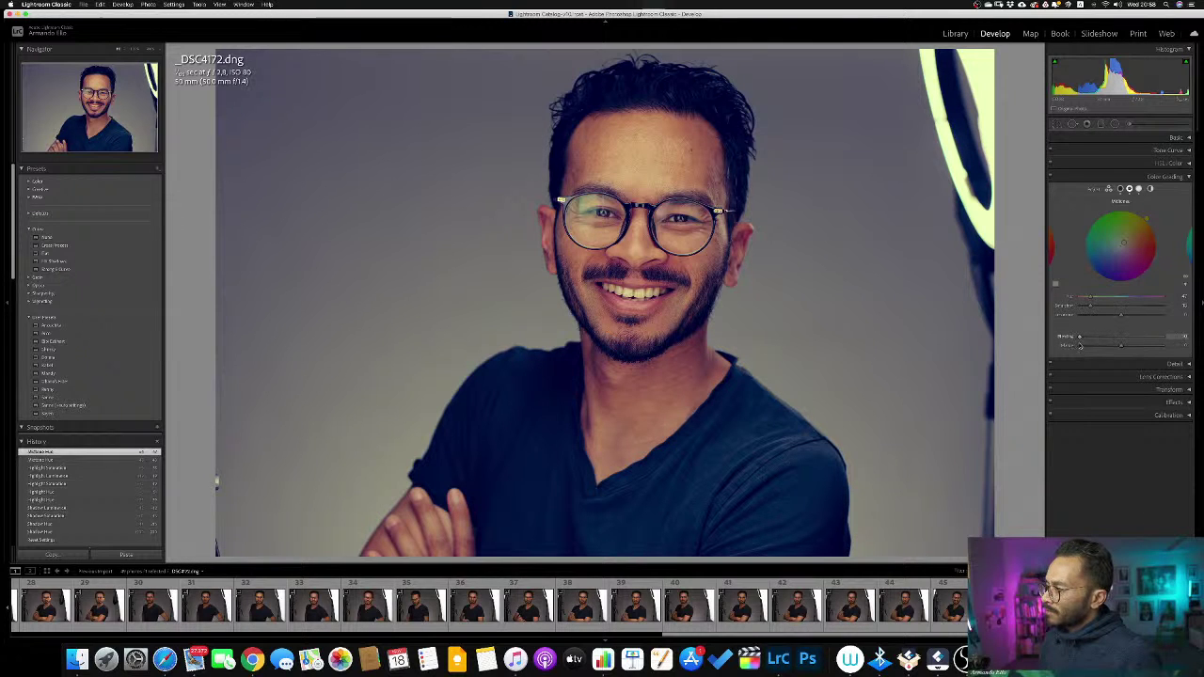
mouse_move(1193, 331)
mouse_down()
mouse_move(1076, 347)
mouse_move(1195, 333)
mouse_up()
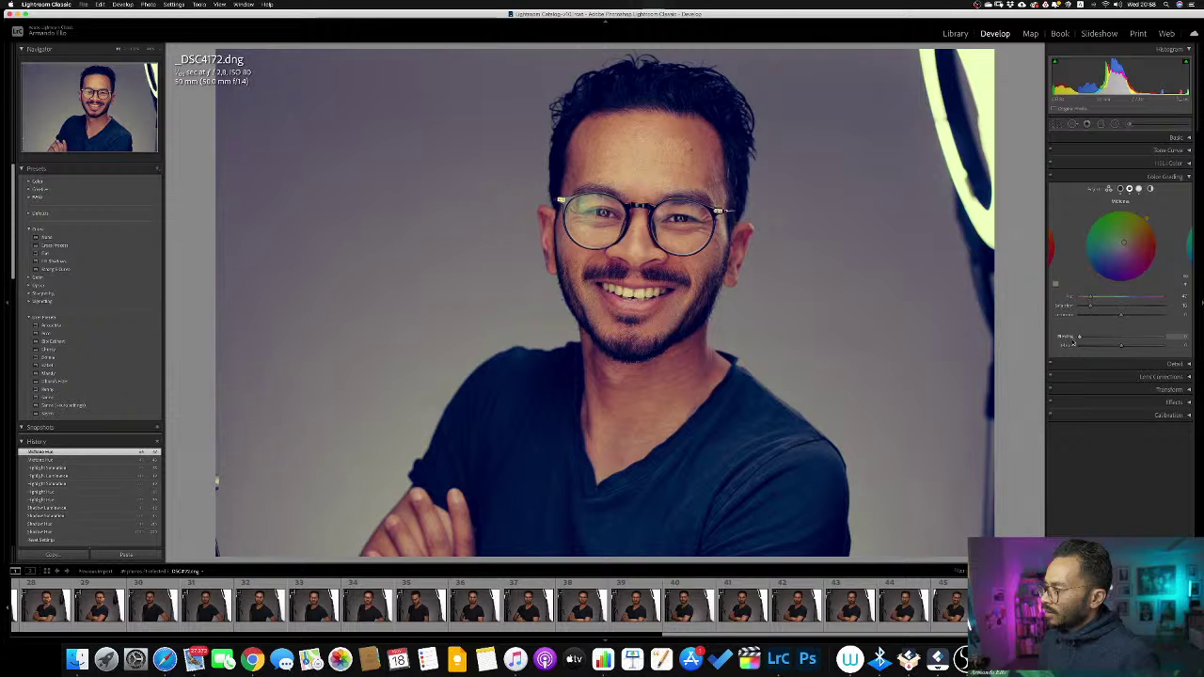
drag(1073, 342, 1124, 340)
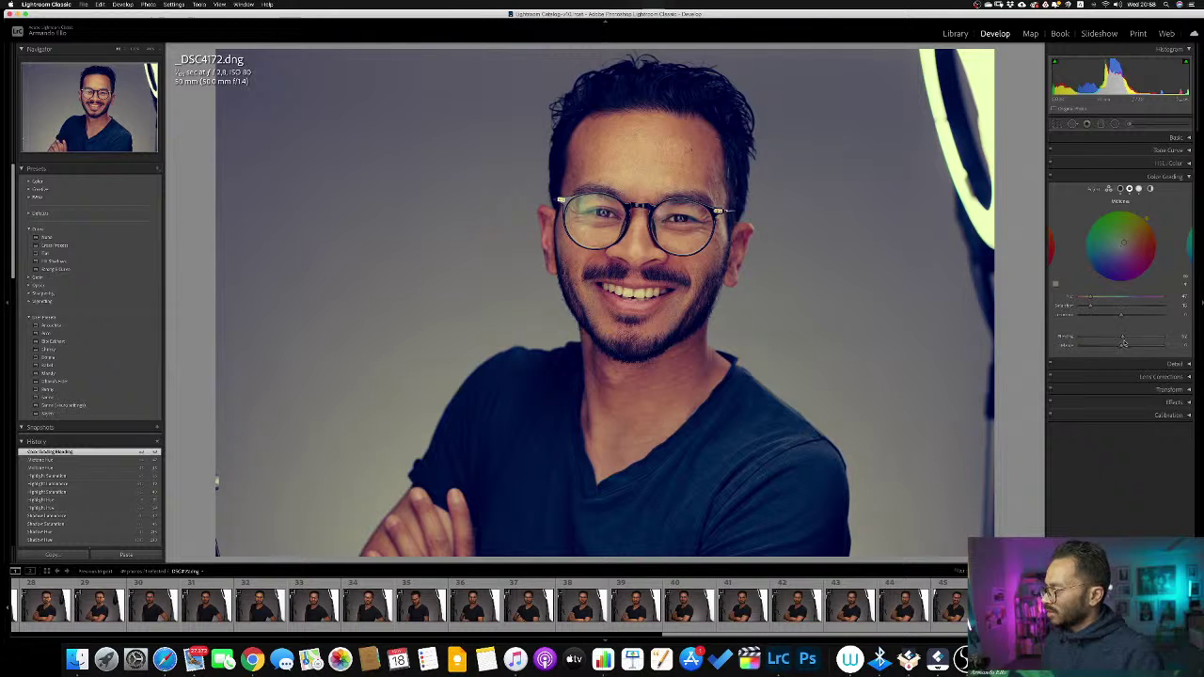
drag(1122, 340, 1160, 339)
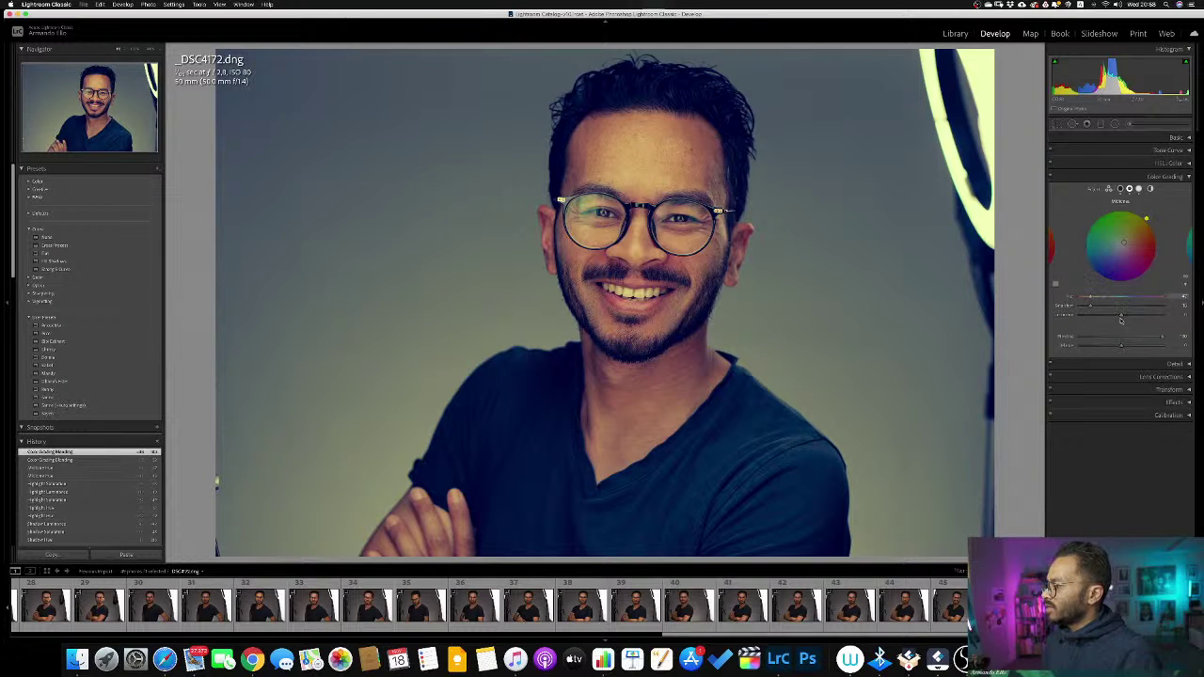
drag(1161, 337, 1071, 344)
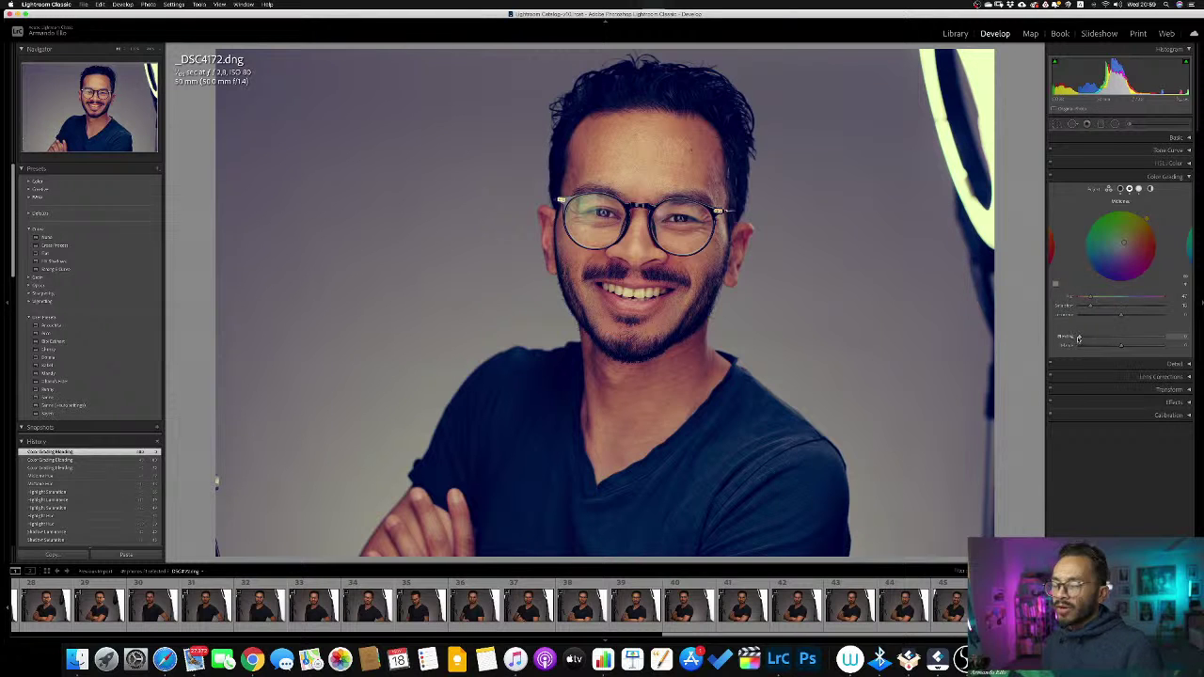
click(1121, 337)
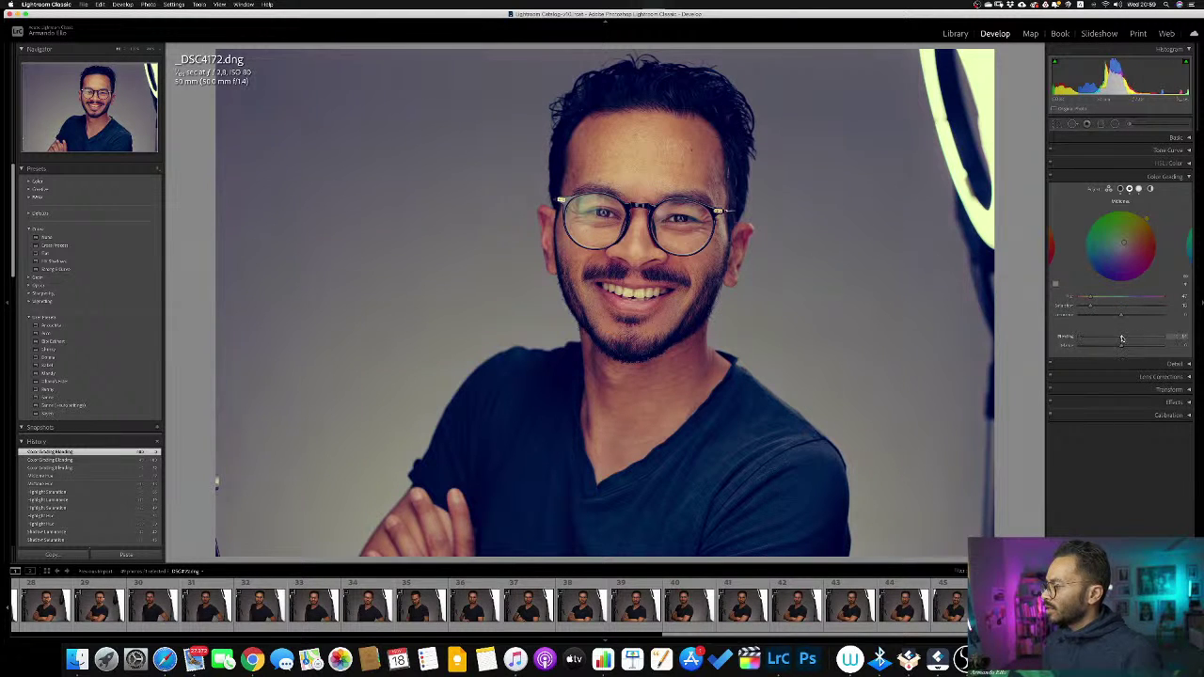
mouse_move(1122, 338)
mouse_down()
mouse_move(1148, 336)
mouse_move(1134, 337)
mouse_up()
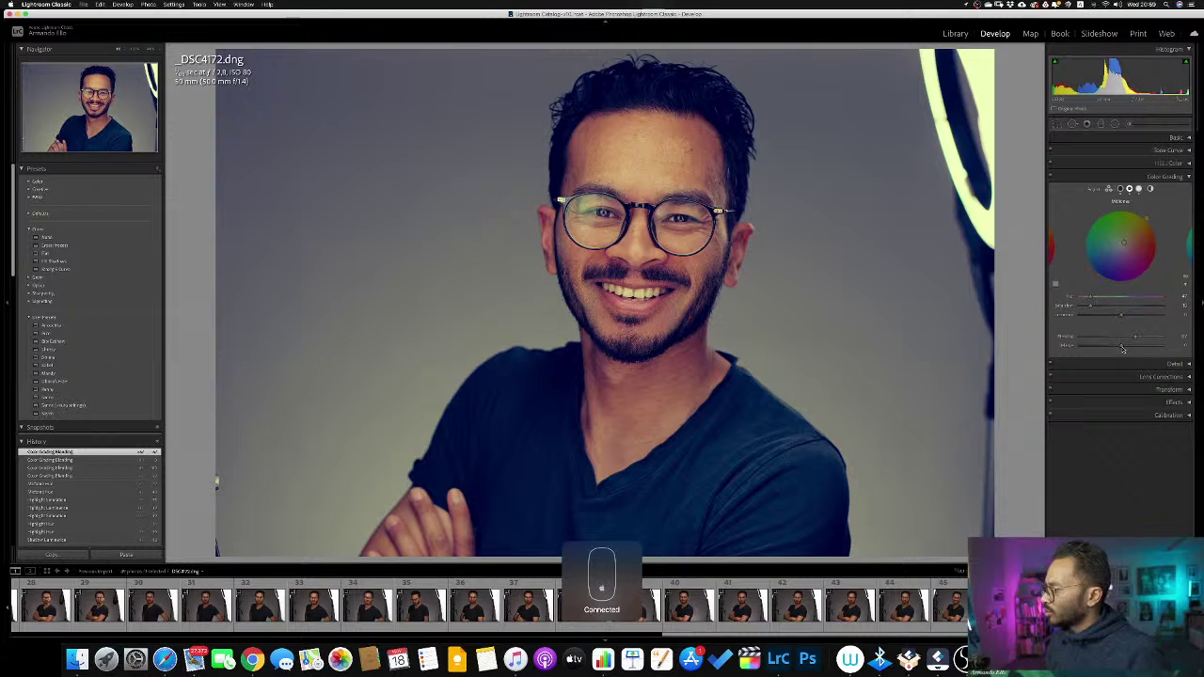
Try the Color Grading balance at both extremes, and set it well toward the blue shadow tint.
drag(1121, 345, 1168, 346)
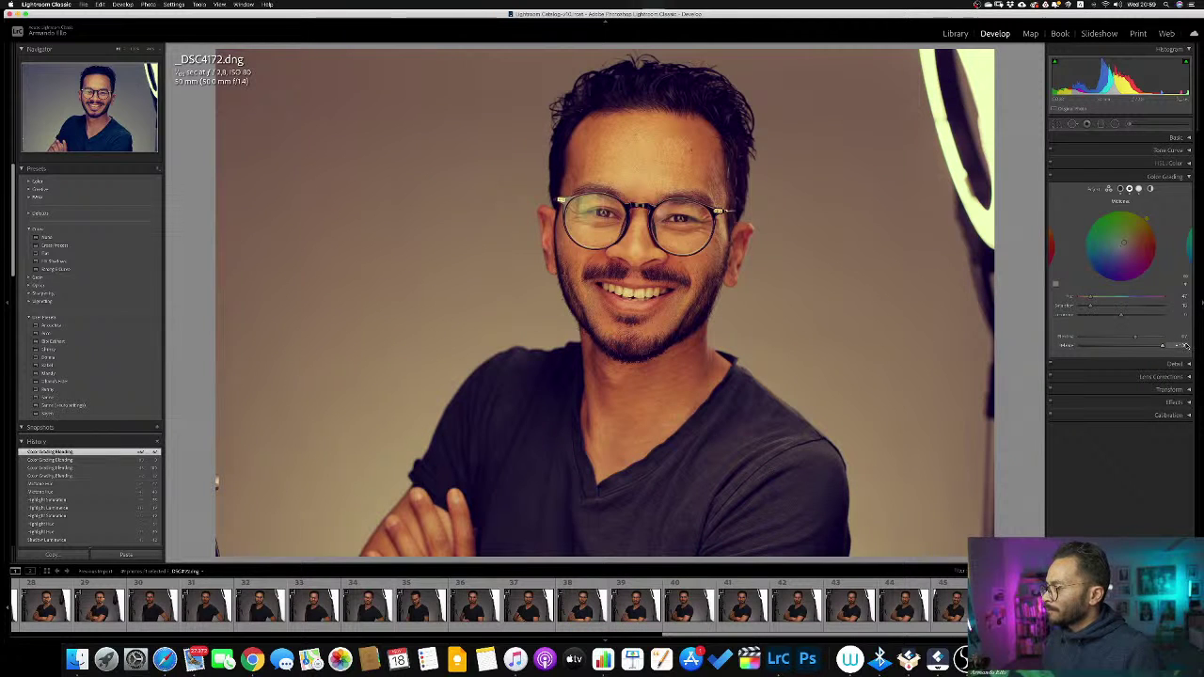
drag(1170, 346, 1173, 345)
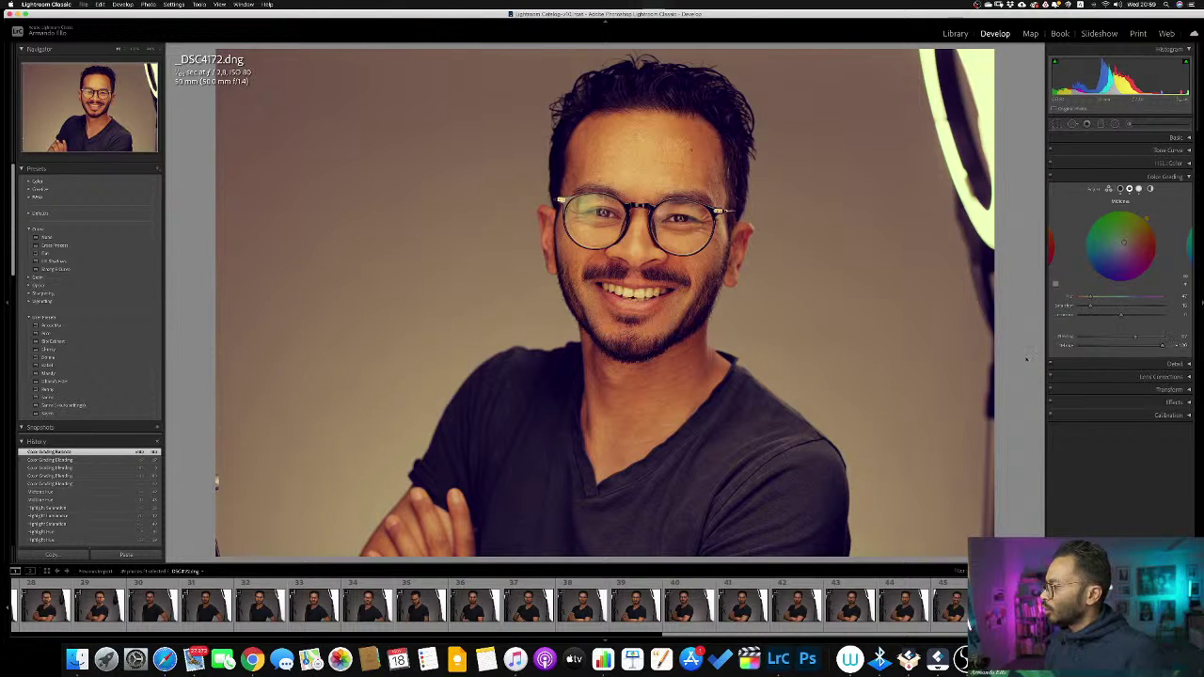
drag(1161, 346, 1034, 365)
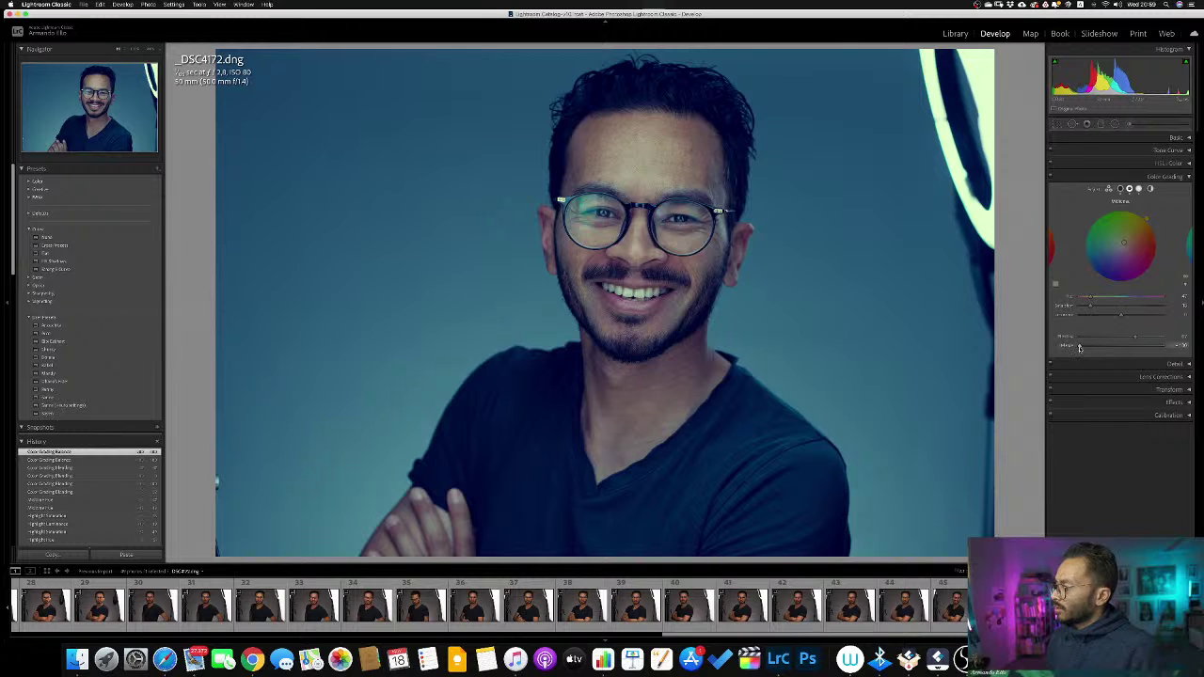
mouse_move(1082, 347)
mouse_down()
mouse_move(1121, 346)
mouse_move(1098, 347)
mouse_up()
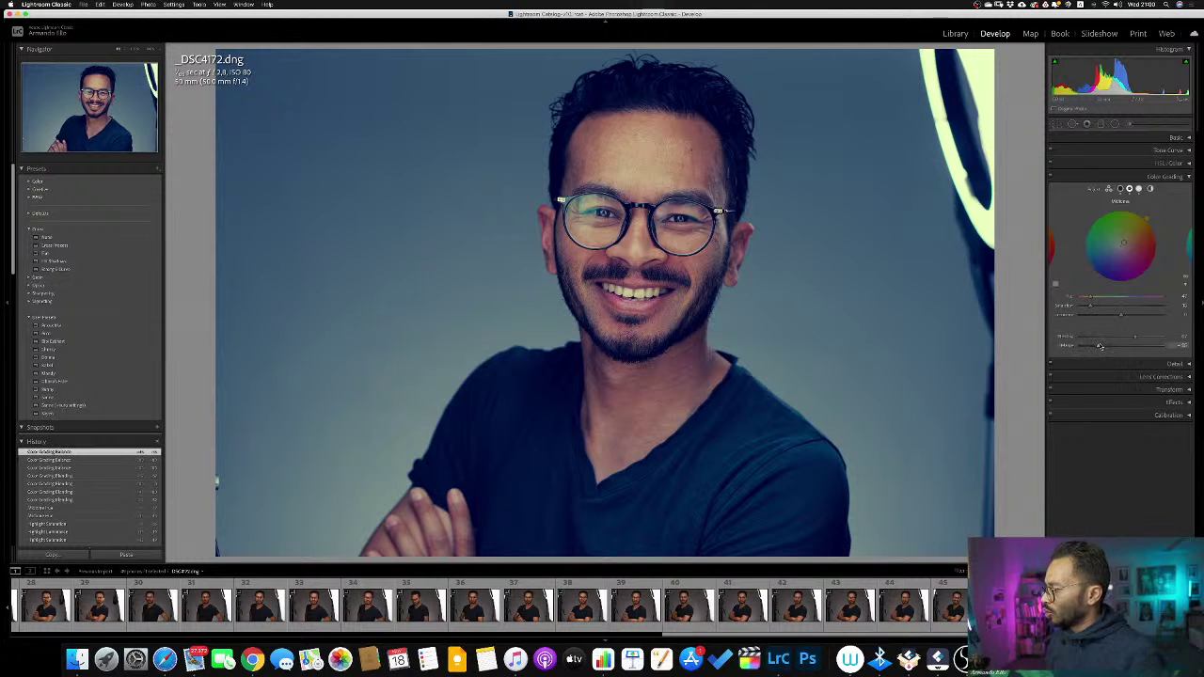
drag(1097, 347, 1093, 348)
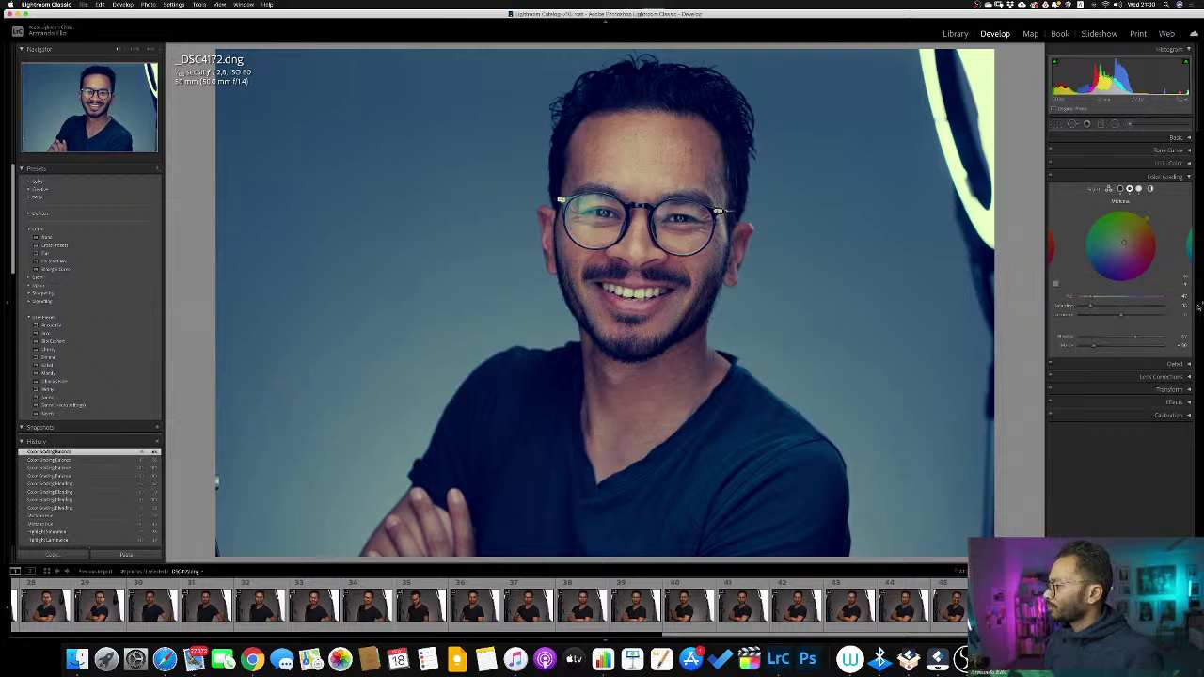
Try the Color Grading blending at its maximum again, and reduce it to about a third of its range.
click(1095, 339)
drag(1095, 338, 1201, 335)
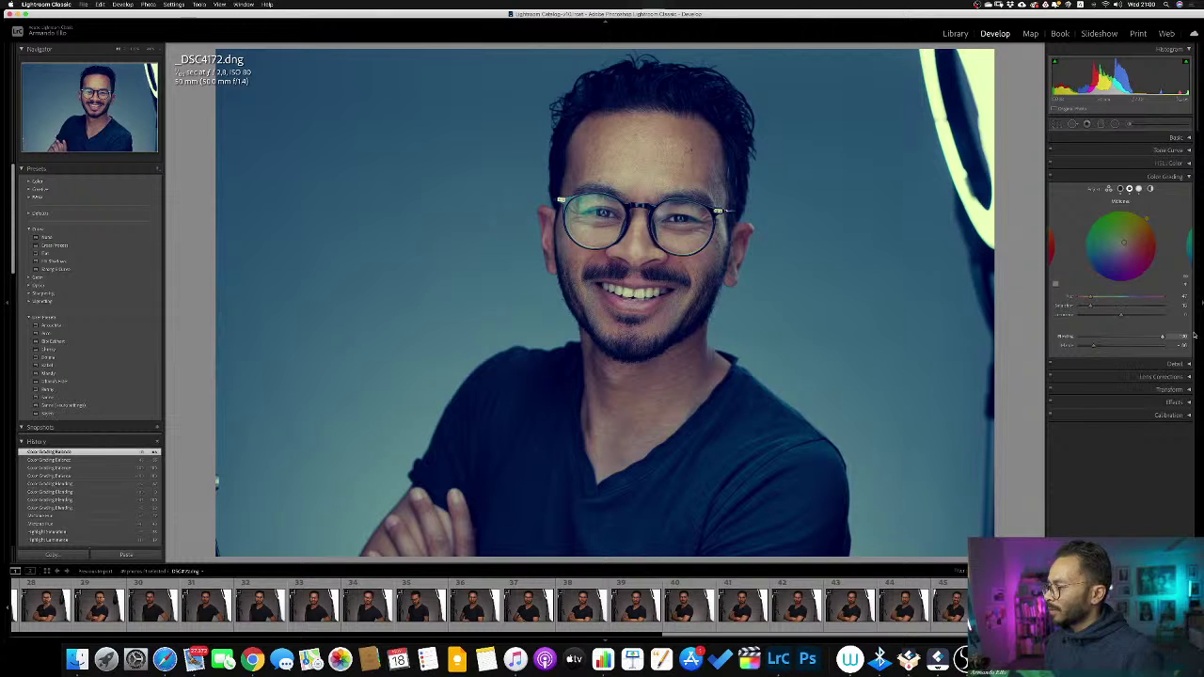
drag(1162, 337, 1108, 343)
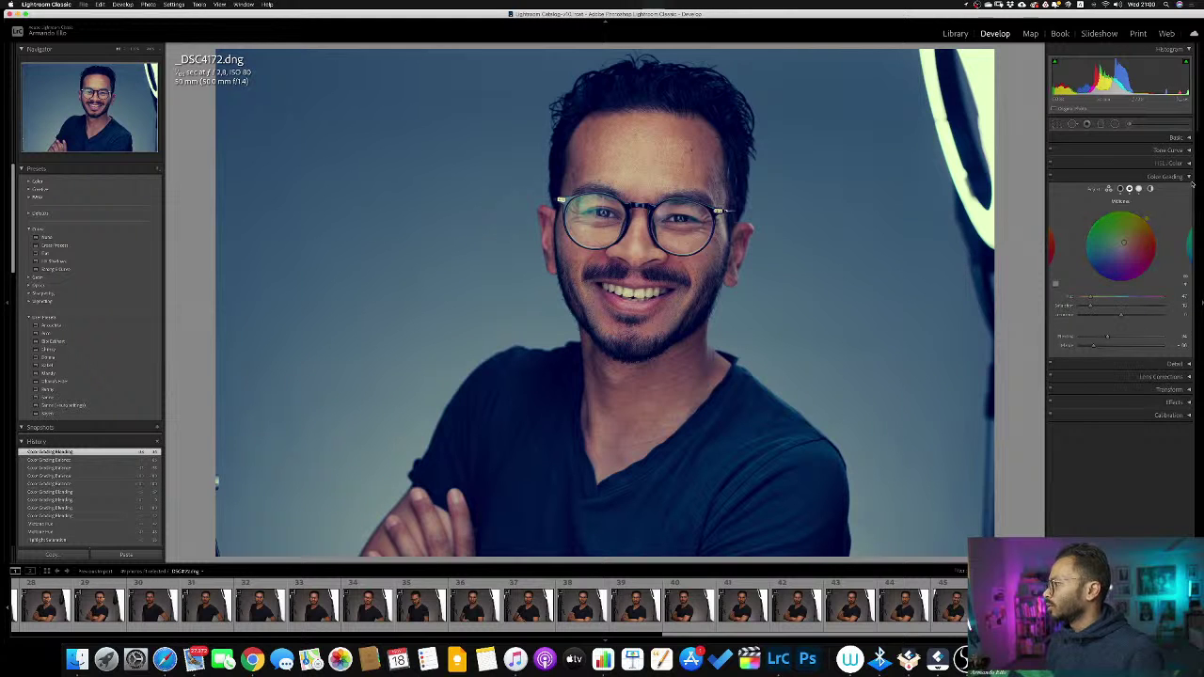
click(1190, 188)
click(1189, 176)
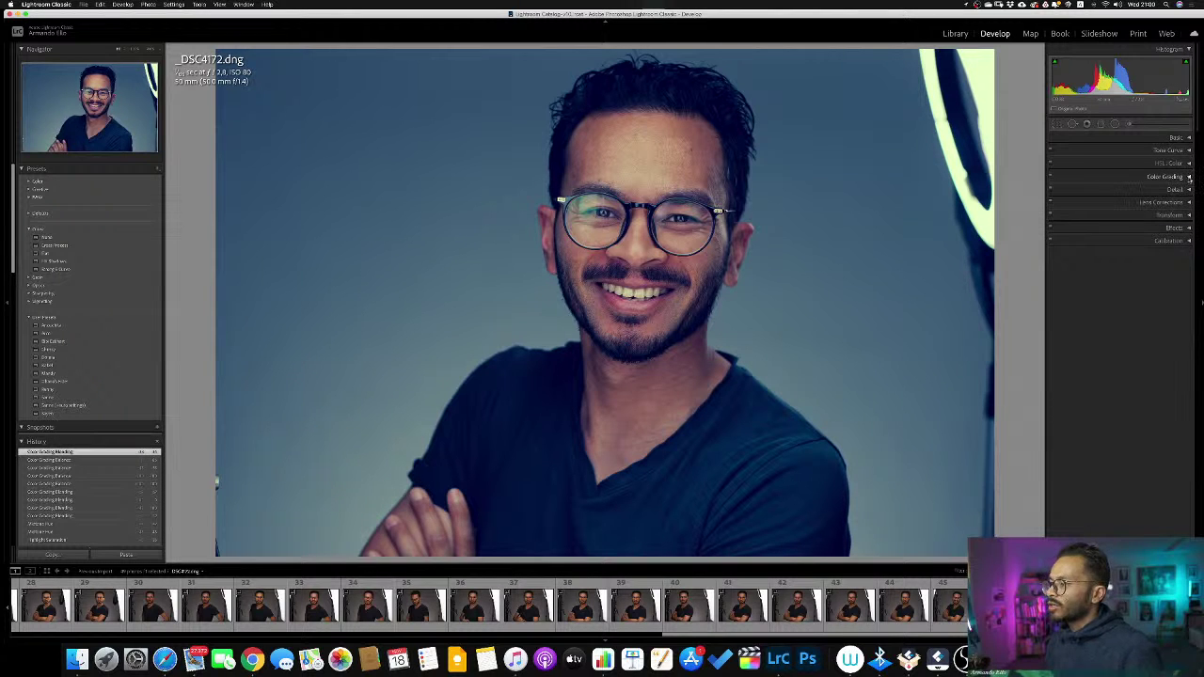
click(1189, 177)
click(1174, 163)
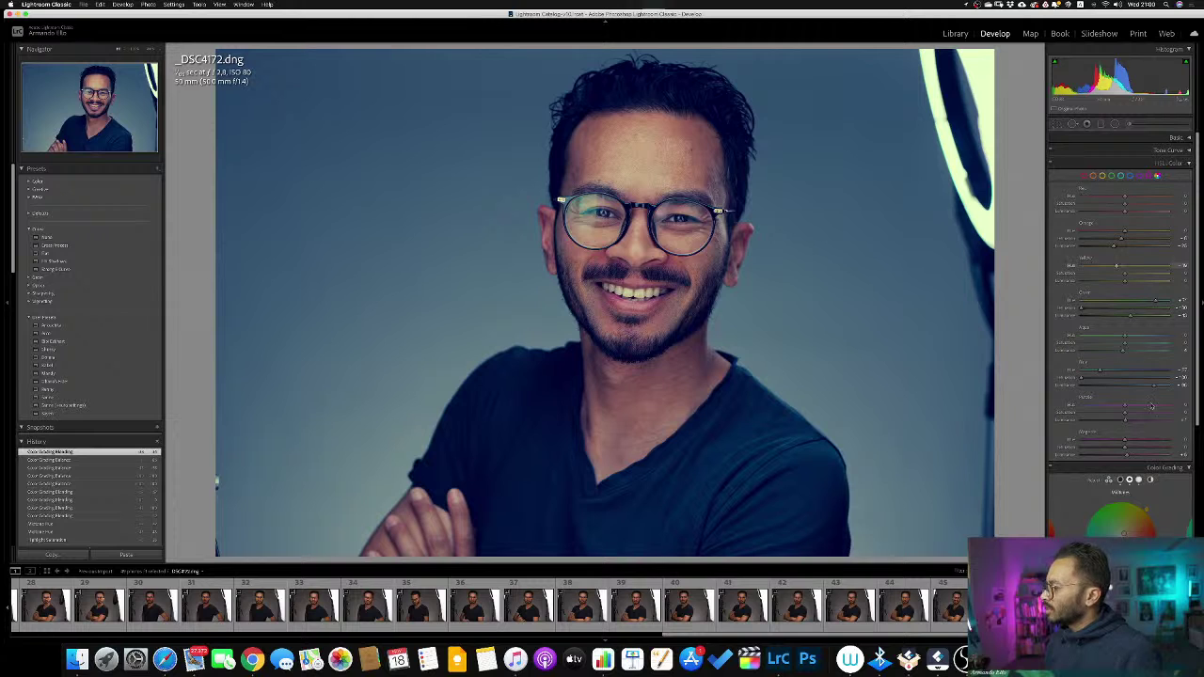
click(1176, 163)
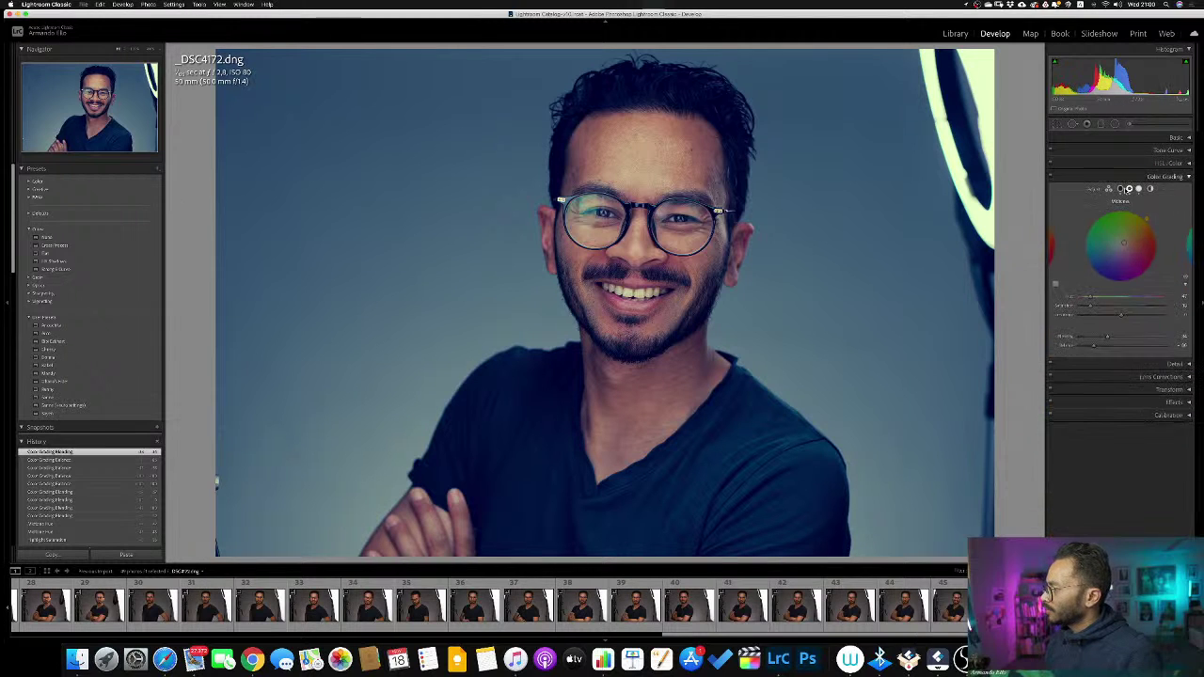
Compare the portrait with and without the Color Grading adjustments by toggling them, leaving them enabled.
click(1052, 177)
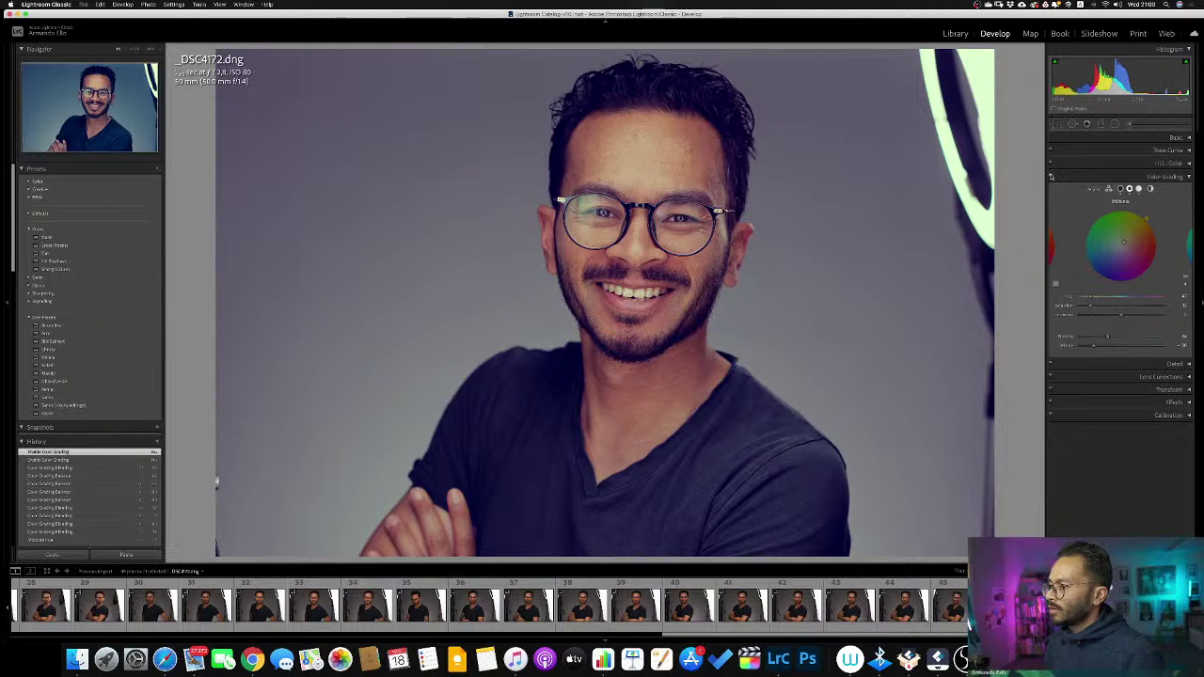
click(1051, 176)
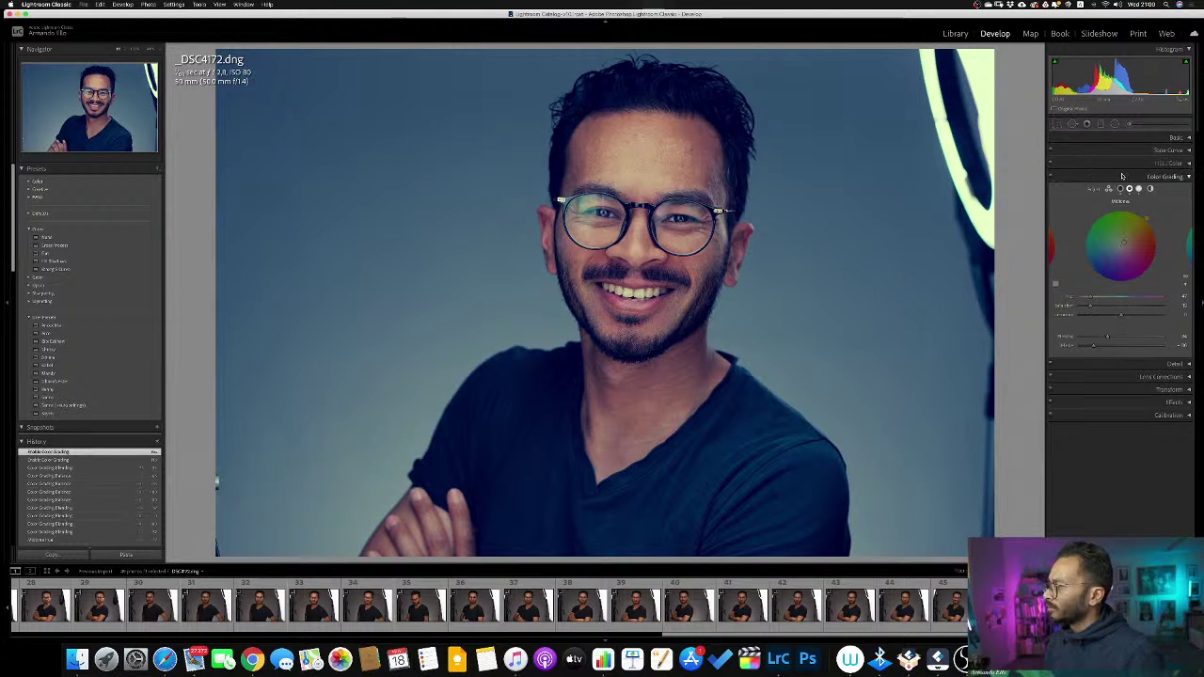
Collapse the Color Grading controls, open the Detail adjustments, and centre the detail preview on the man's eye.
click(1188, 179)
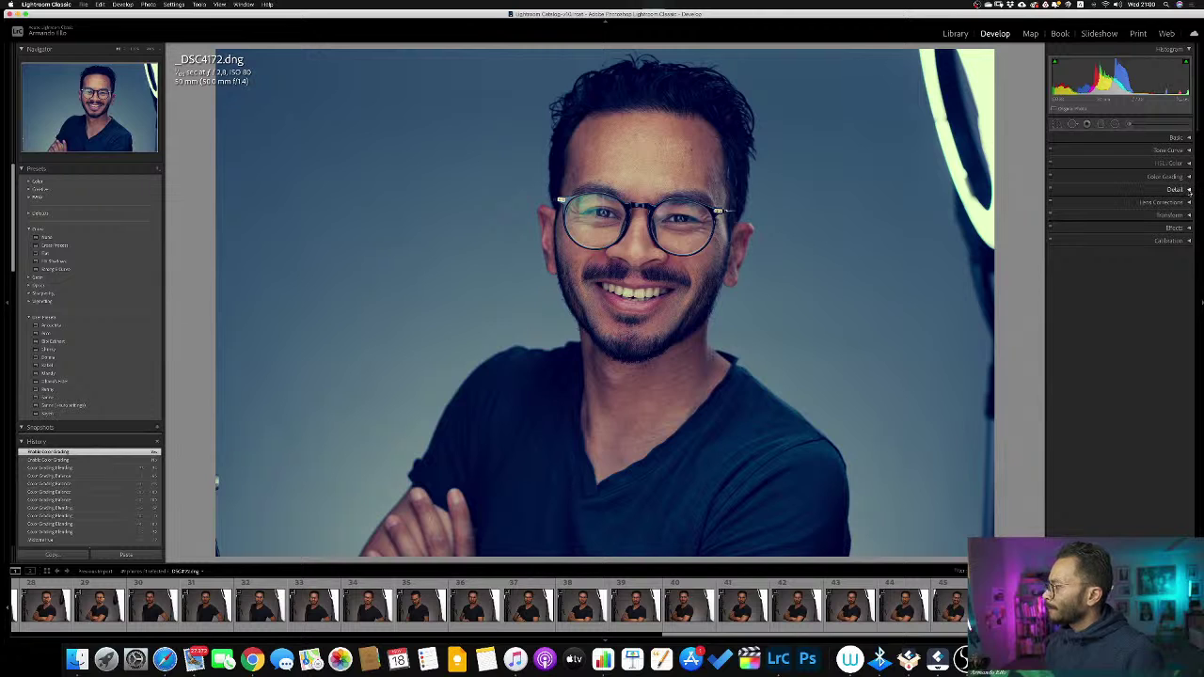
click(1189, 190)
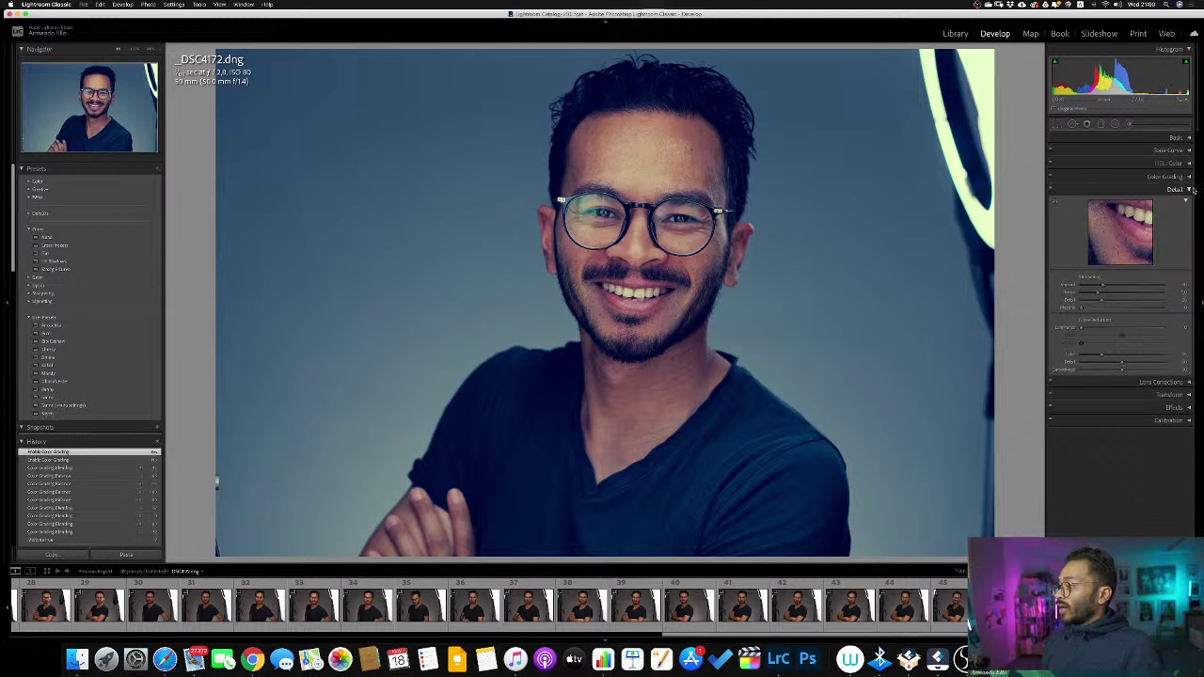
drag(1116, 226, 1124, 247)
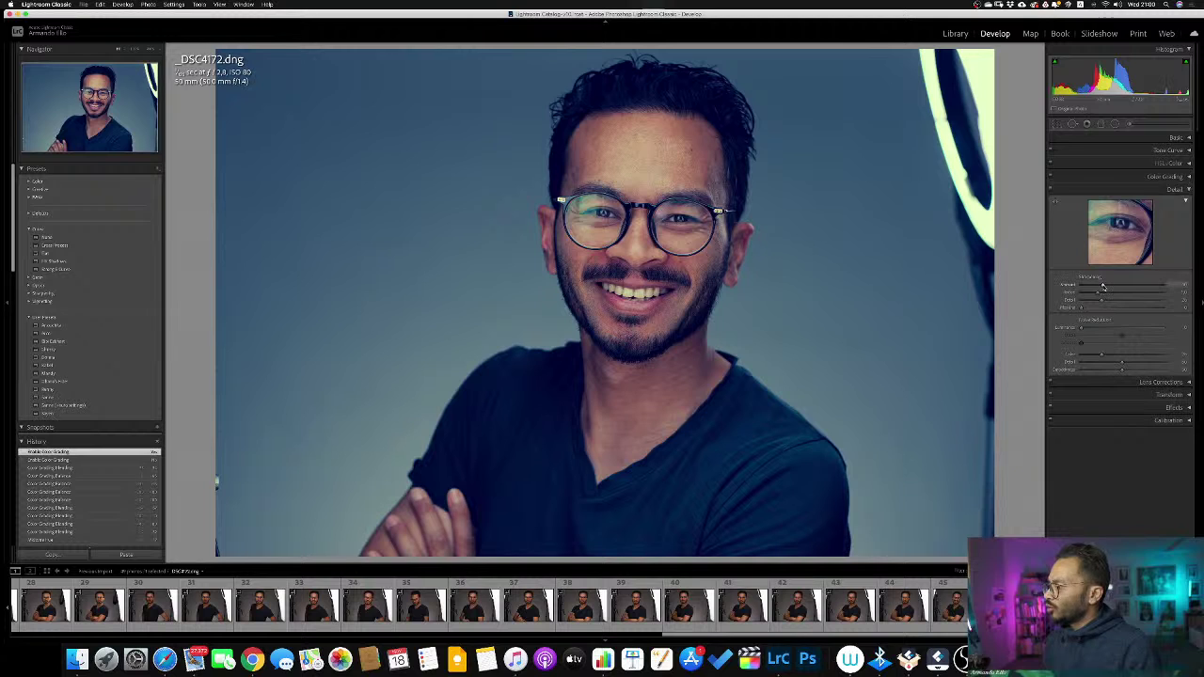
Try the portrait's sharpening amount at several low levels and reduce it to 0.
drag(1102, 286, 1082, 287)
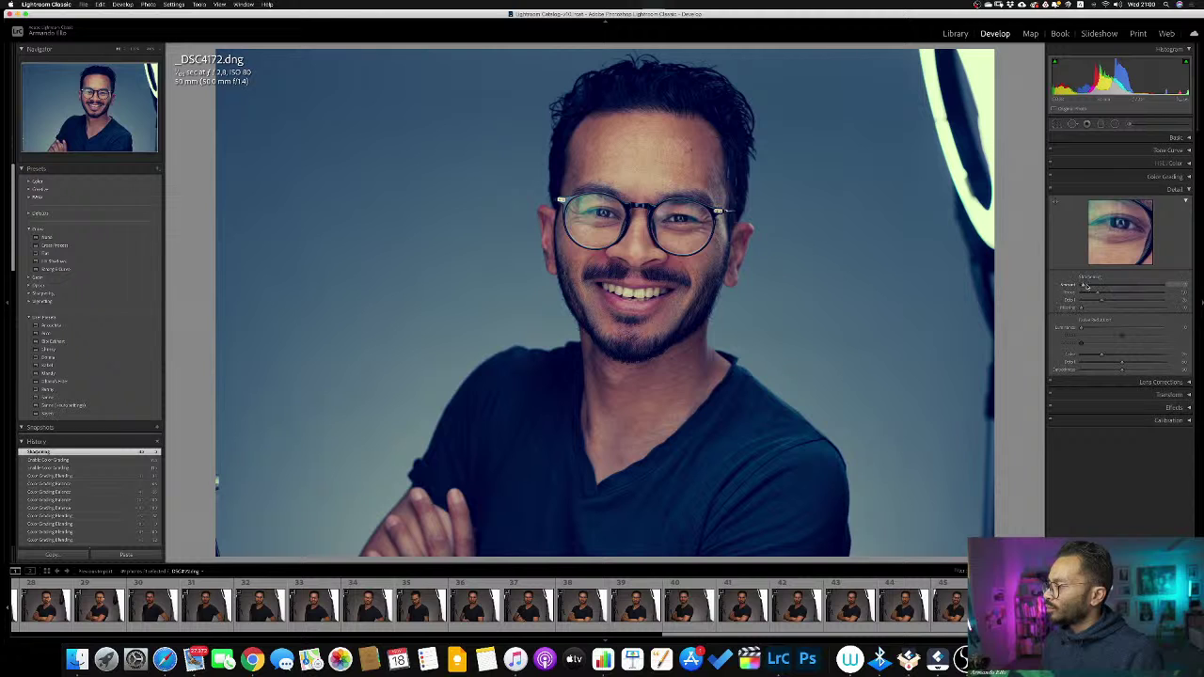
drag(1096, 285, 1091, 283)
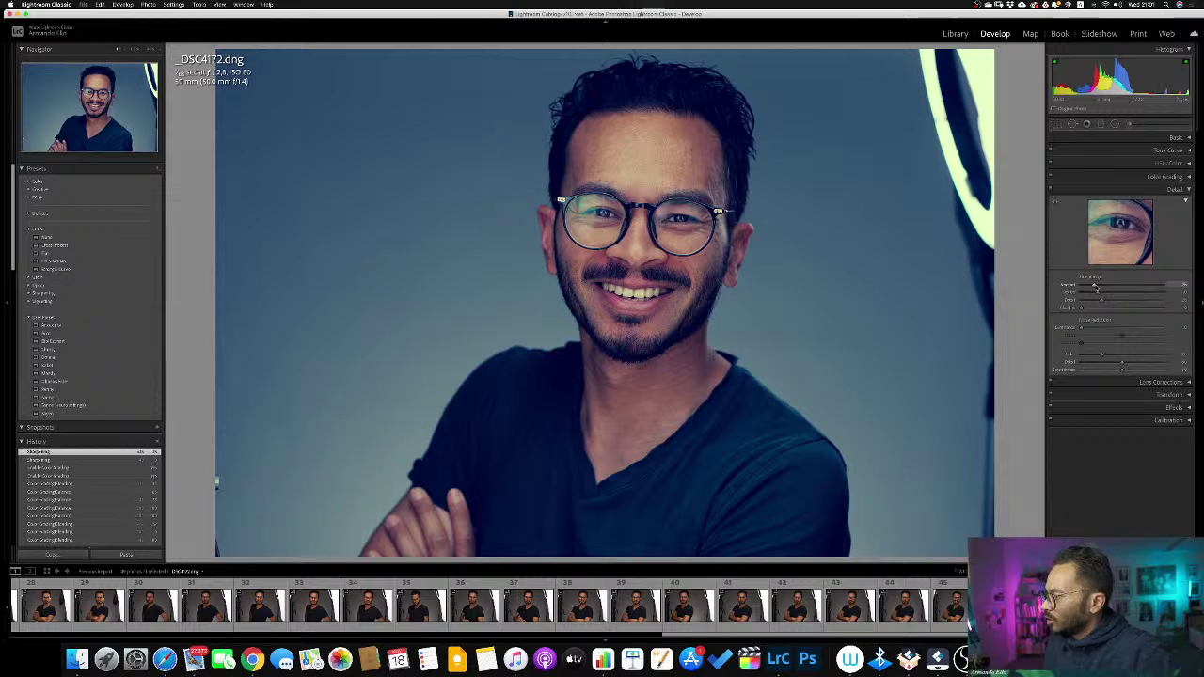
drag(1087, 285, 1081, 287)
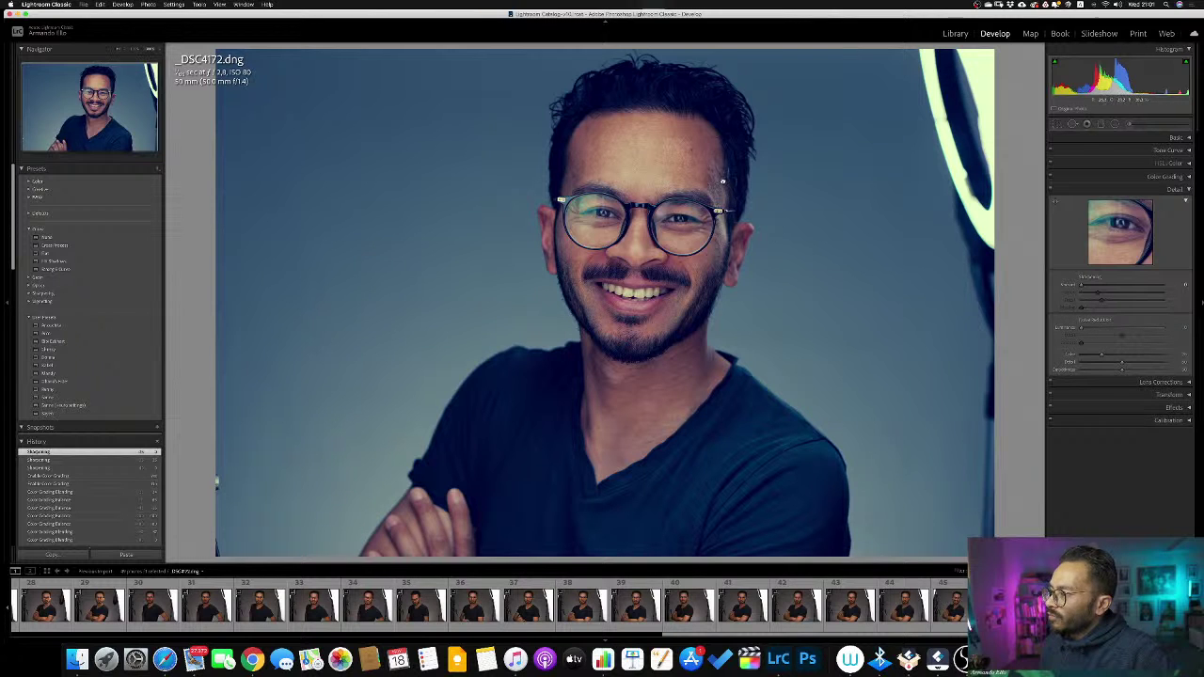
Try maximum luminance noise reduction on the man's face, lower its detail to the minimum, and return the luminance amount to 0.
click(725, 185)
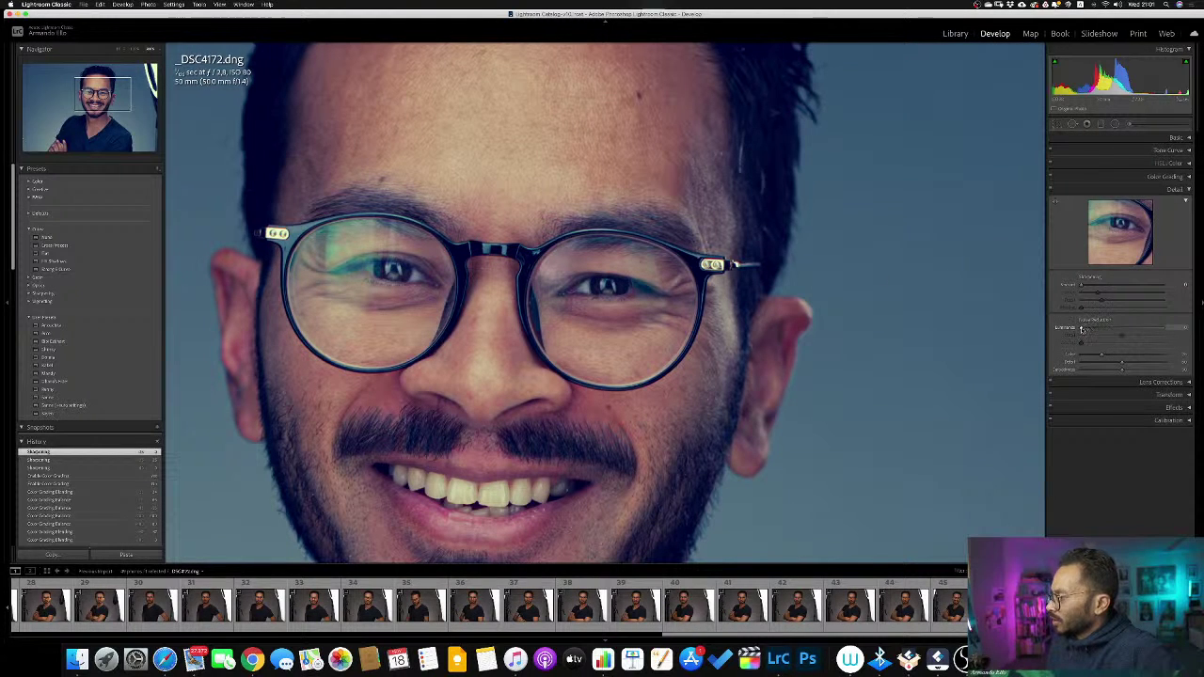
drag(1083, 329, 1168, 322)
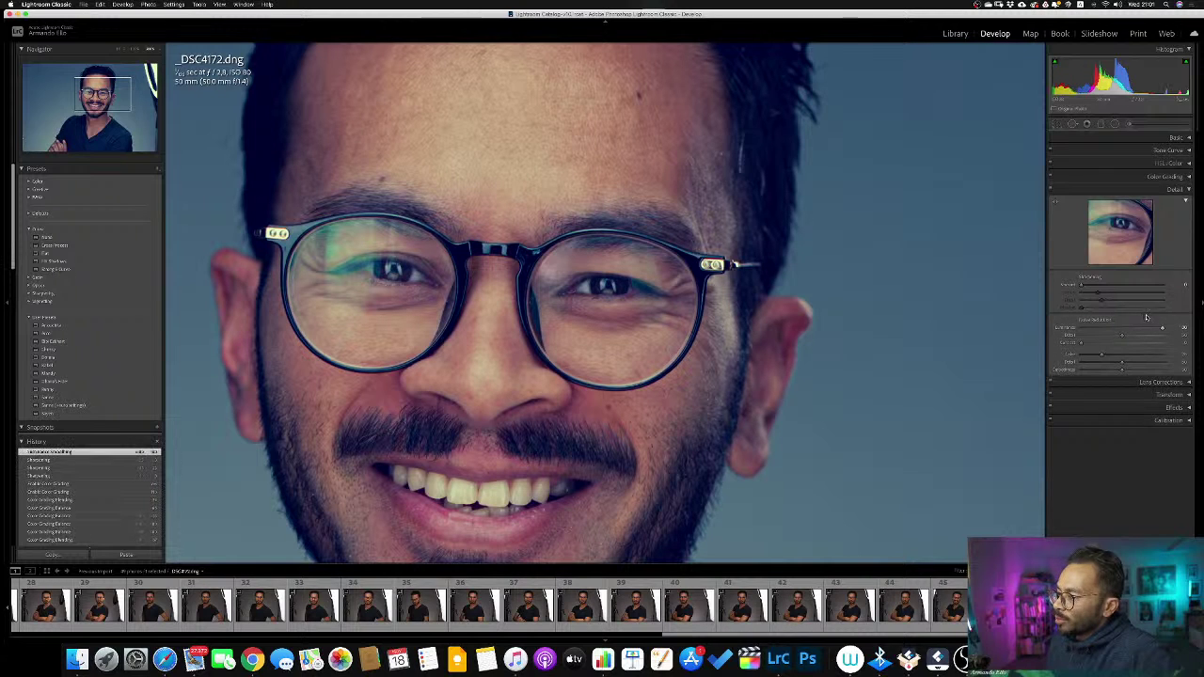
drag(1124, 235, 1120, 263)
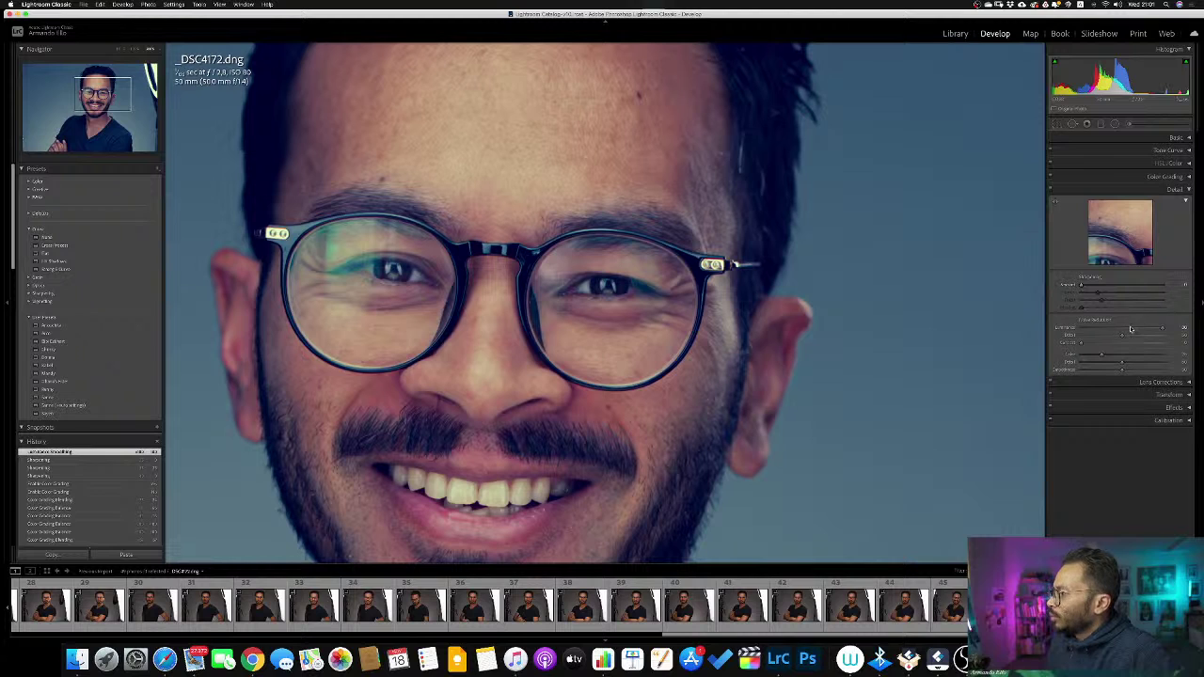
drag(1089, 338, 1048, 341)
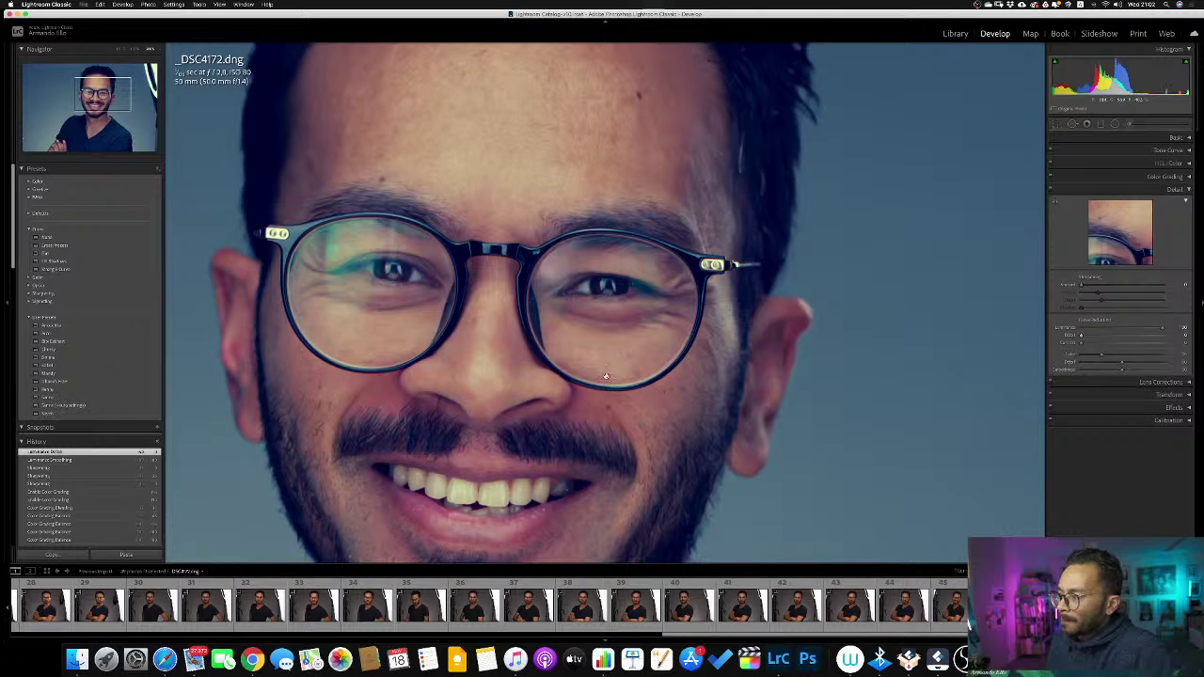
drag(1121, 329, 1080, 330)
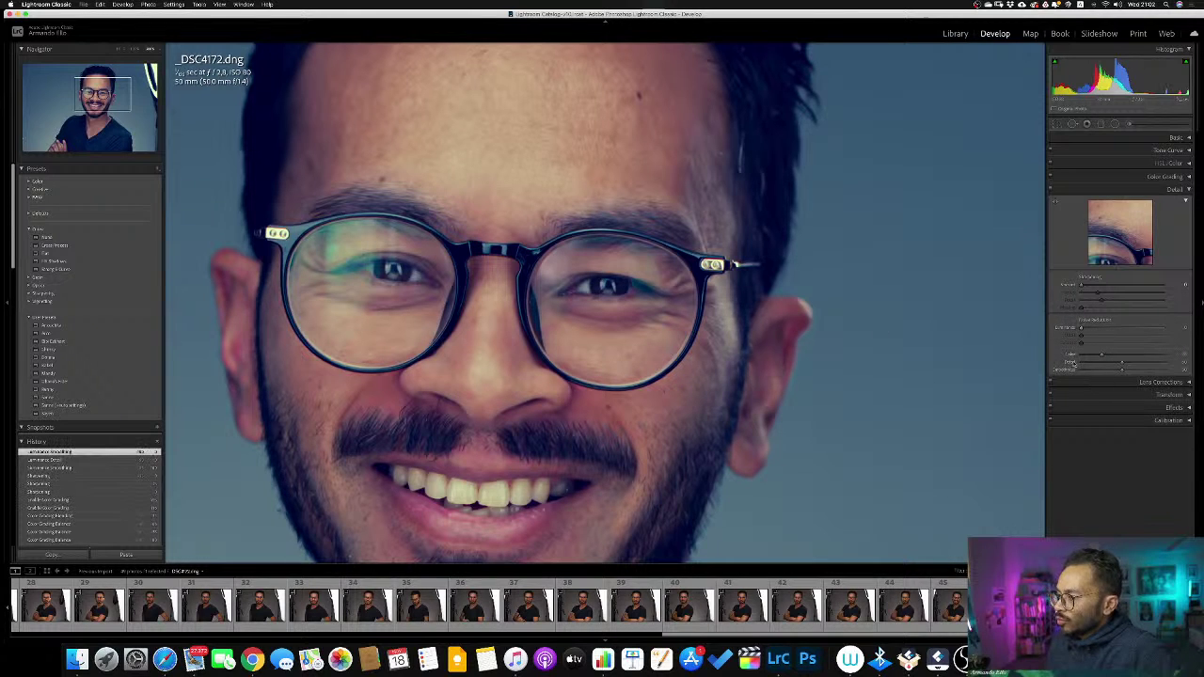
Open the Lens Corrections and enable Remove Chromatic Aberration, with the edge of the bright studio light in close view.
click(1189, 384)
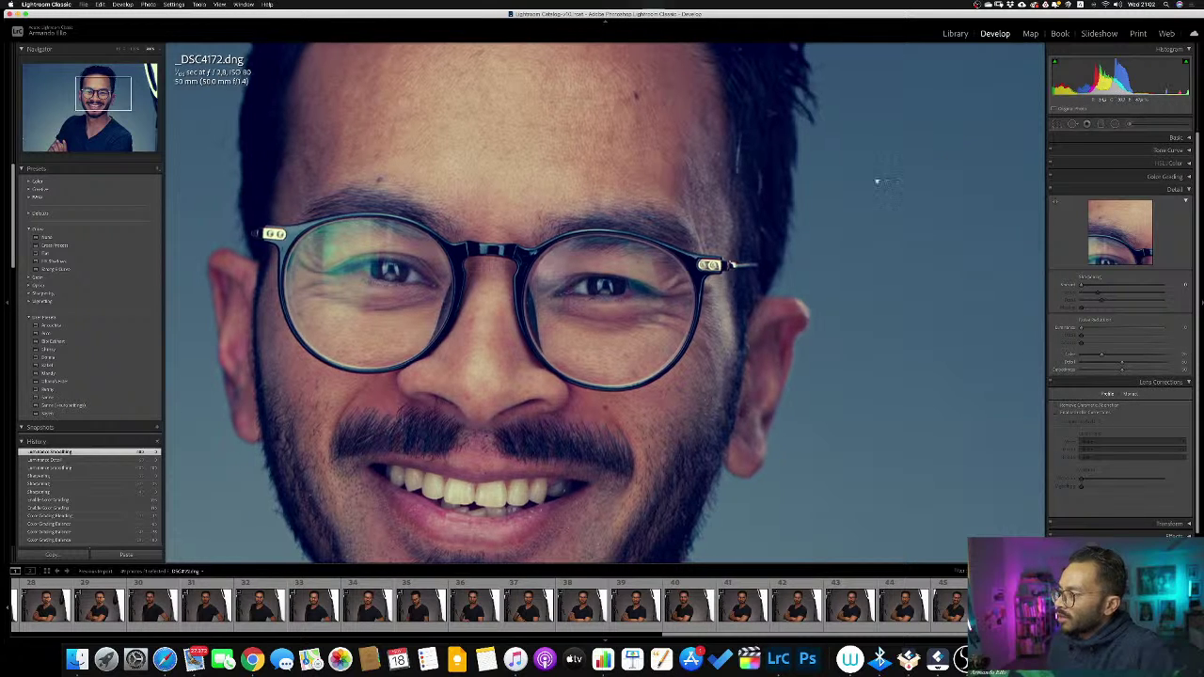
drag(876, 183, 292, 499)
drag(688, 280, 648, 306)
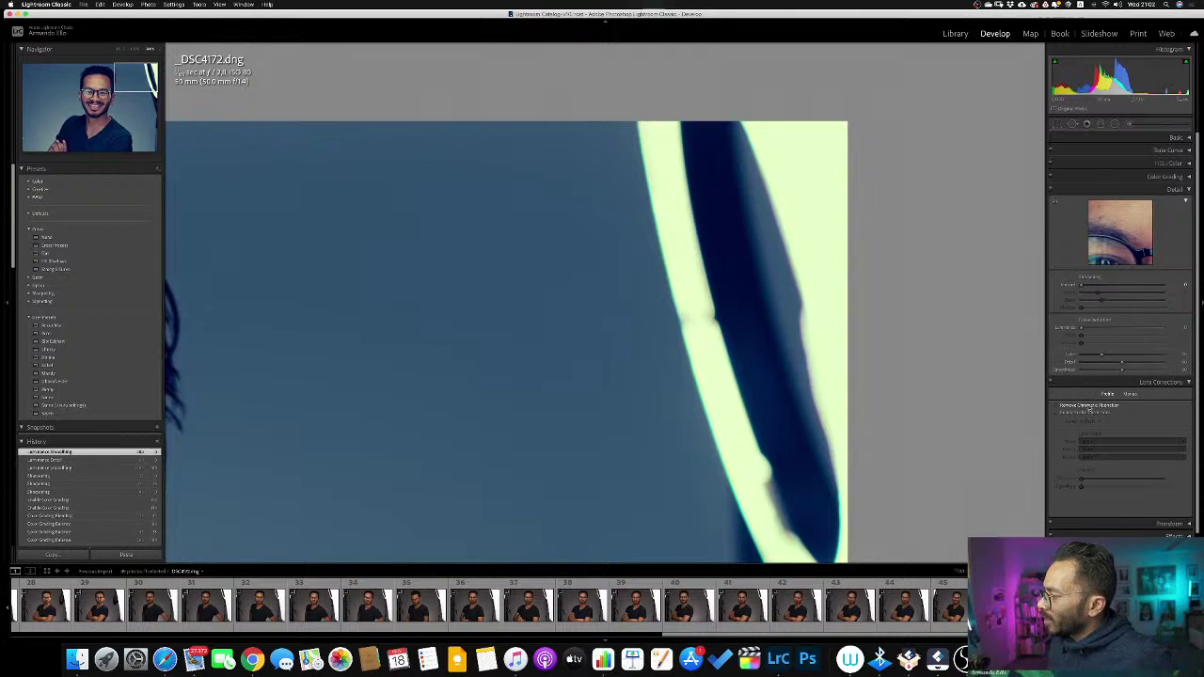
click(1056, 408)
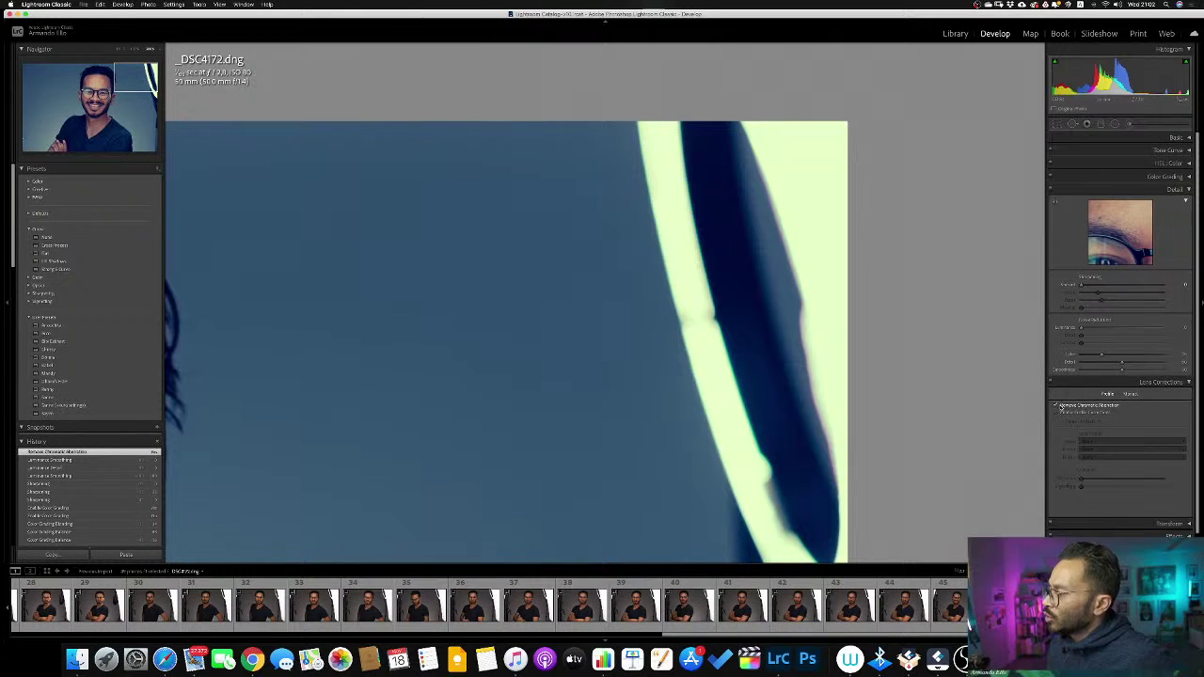
Compare the studio light's edge with and without chromatic aberration removal, leaving the correction enabled.
click(1056, 407)
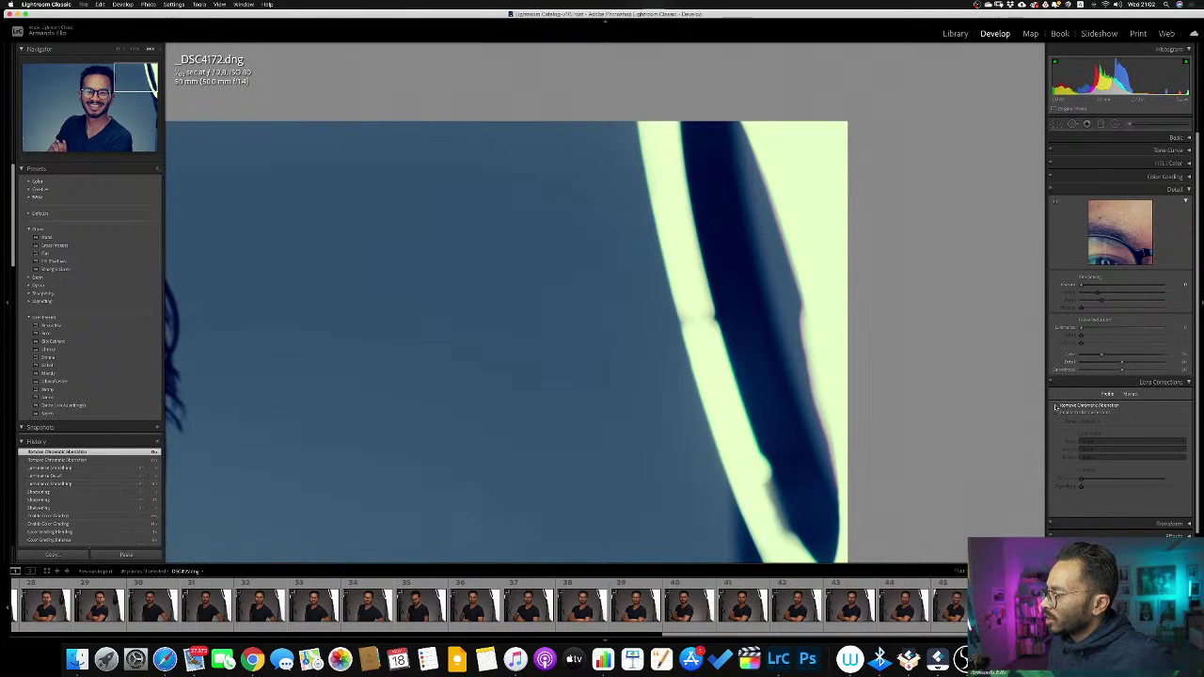
click(1055, 407)
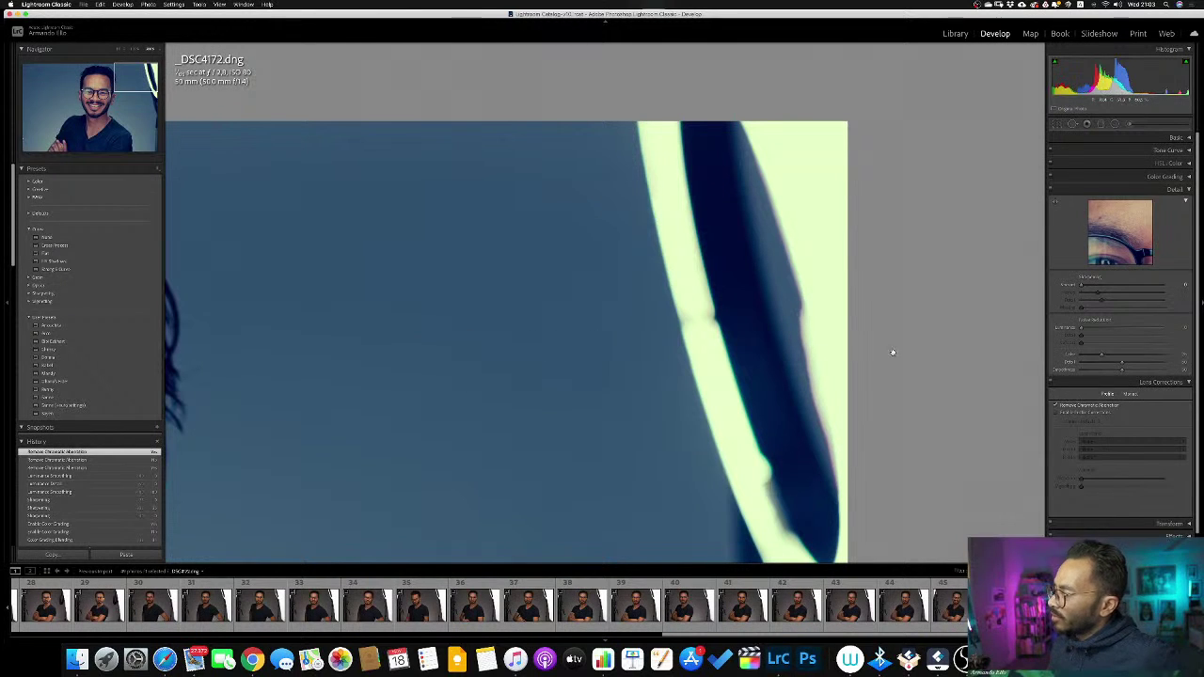
click(1055, 407)
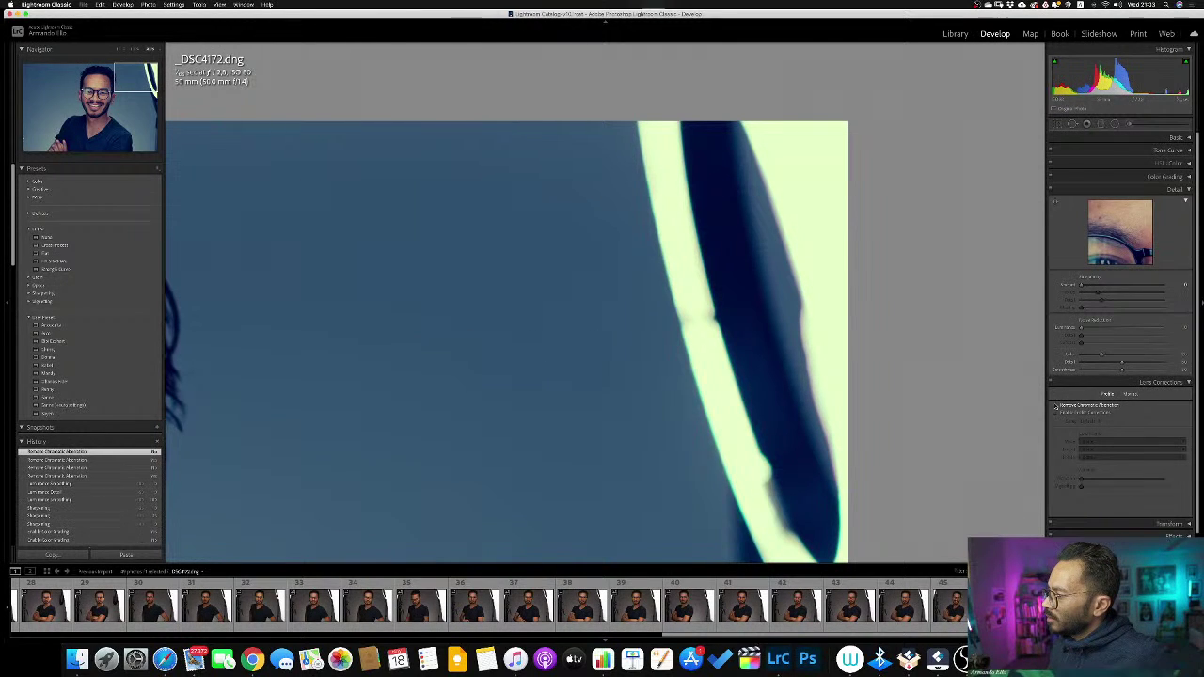
click(1057, 407)
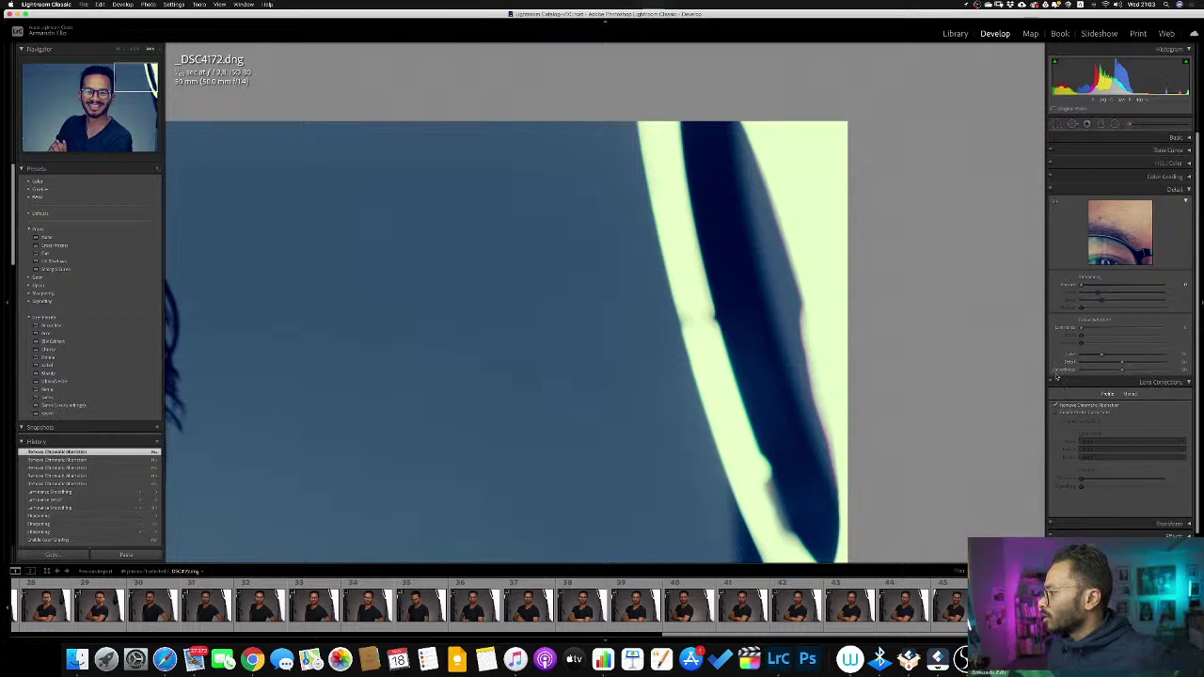
click(1057, 407)
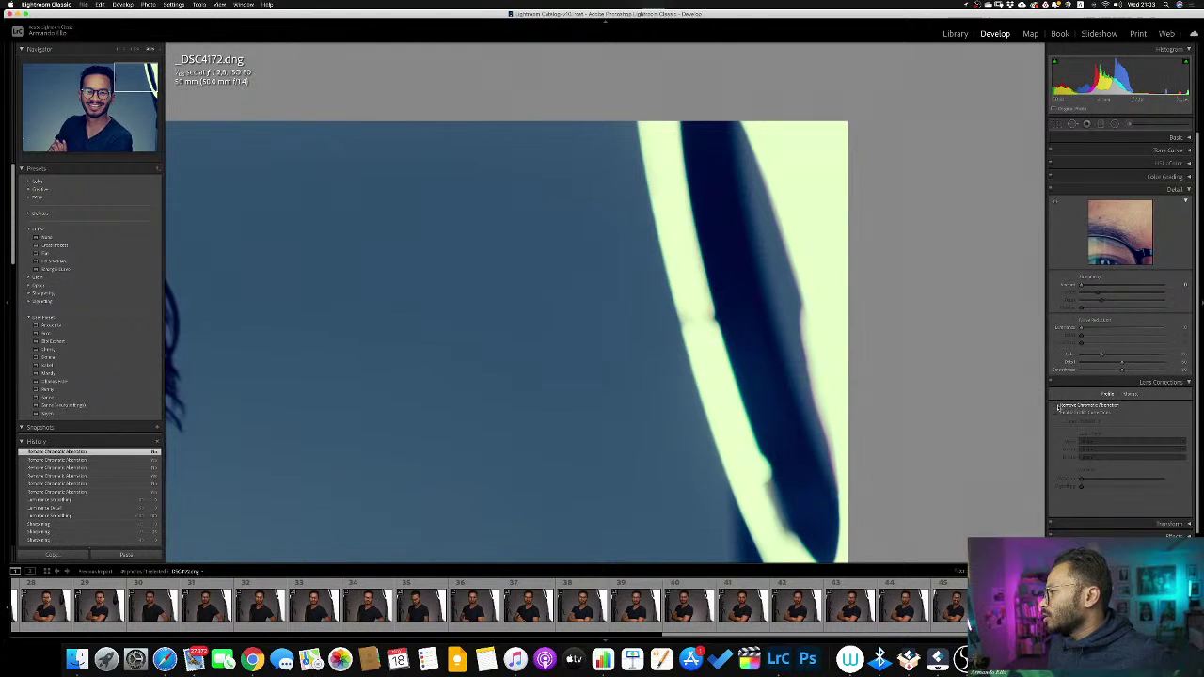
click(1057, 406)
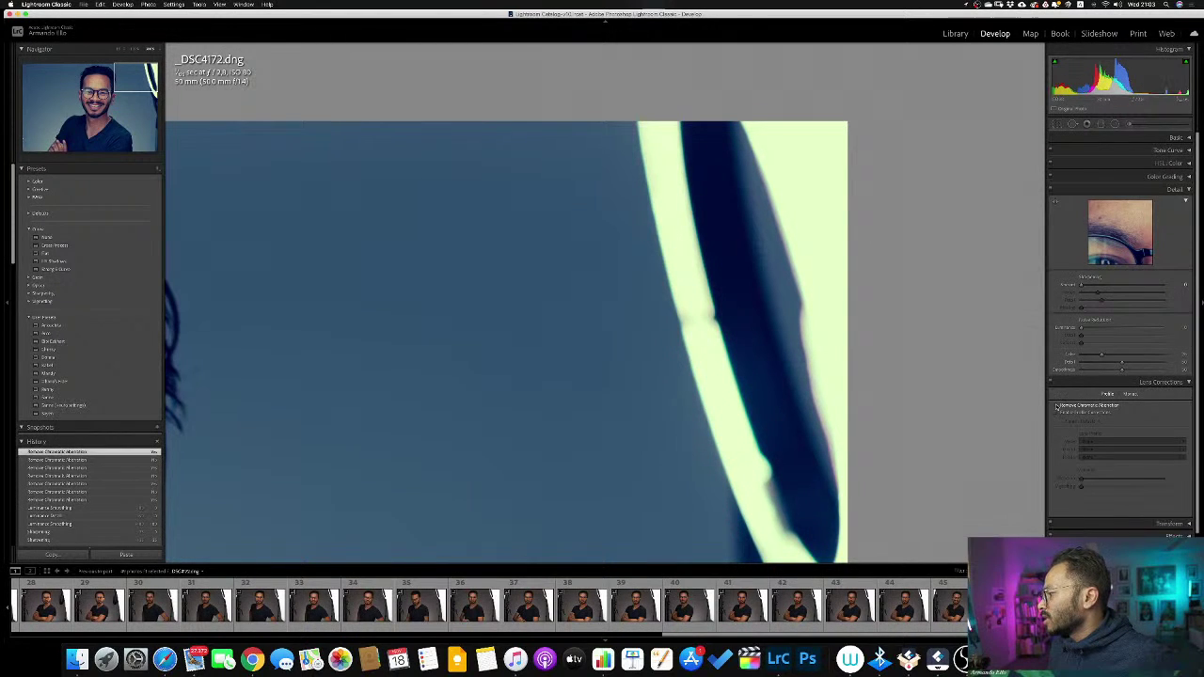
click(1057, 406)
click(1056, 406)
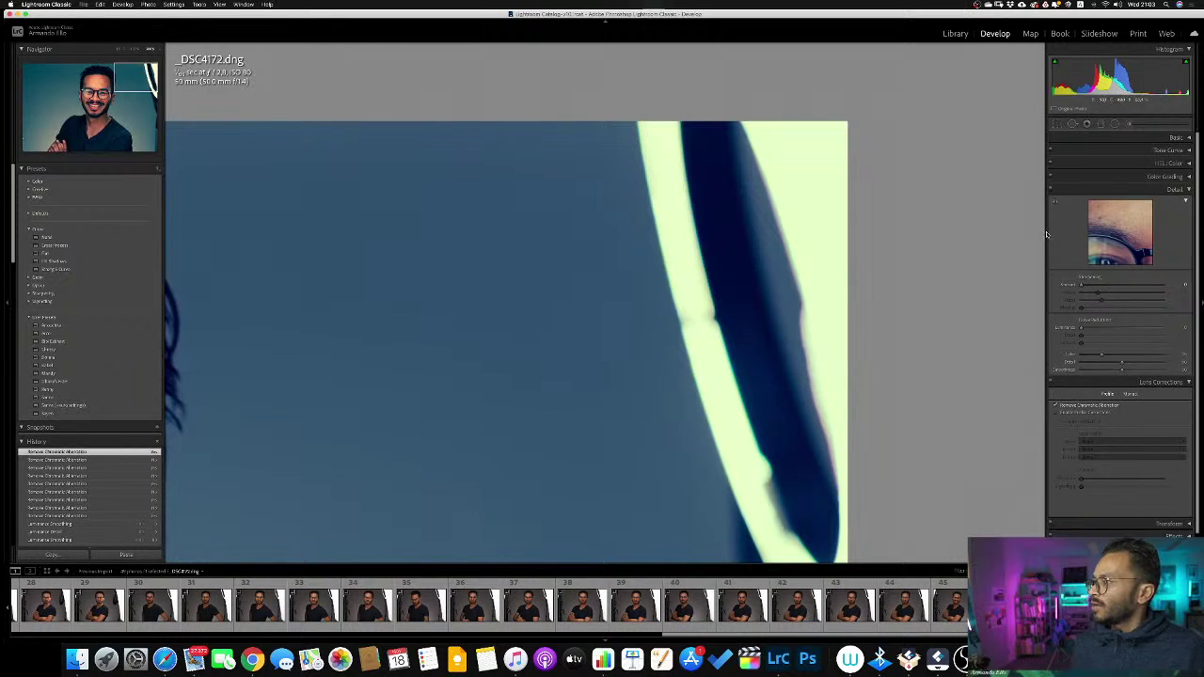
Try a wider crop that includes the light stand, and reset the crop to the full frame.
key(super+3)
click(1060, 124)
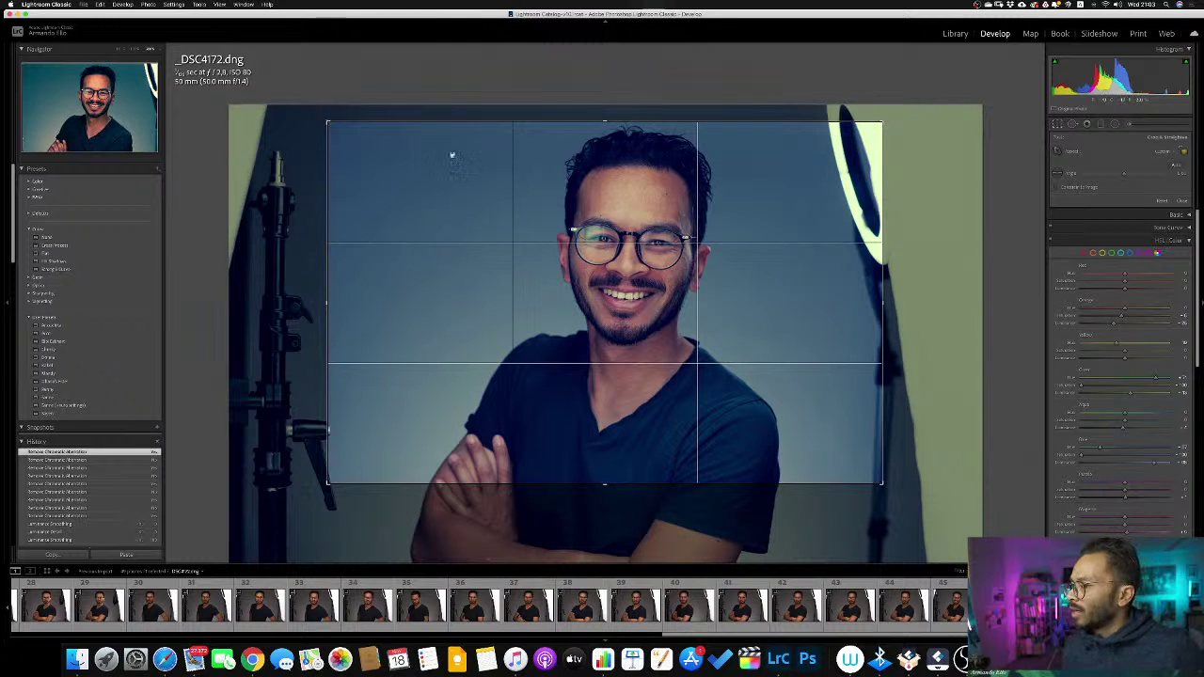
drag(328, 123, 248, 105)
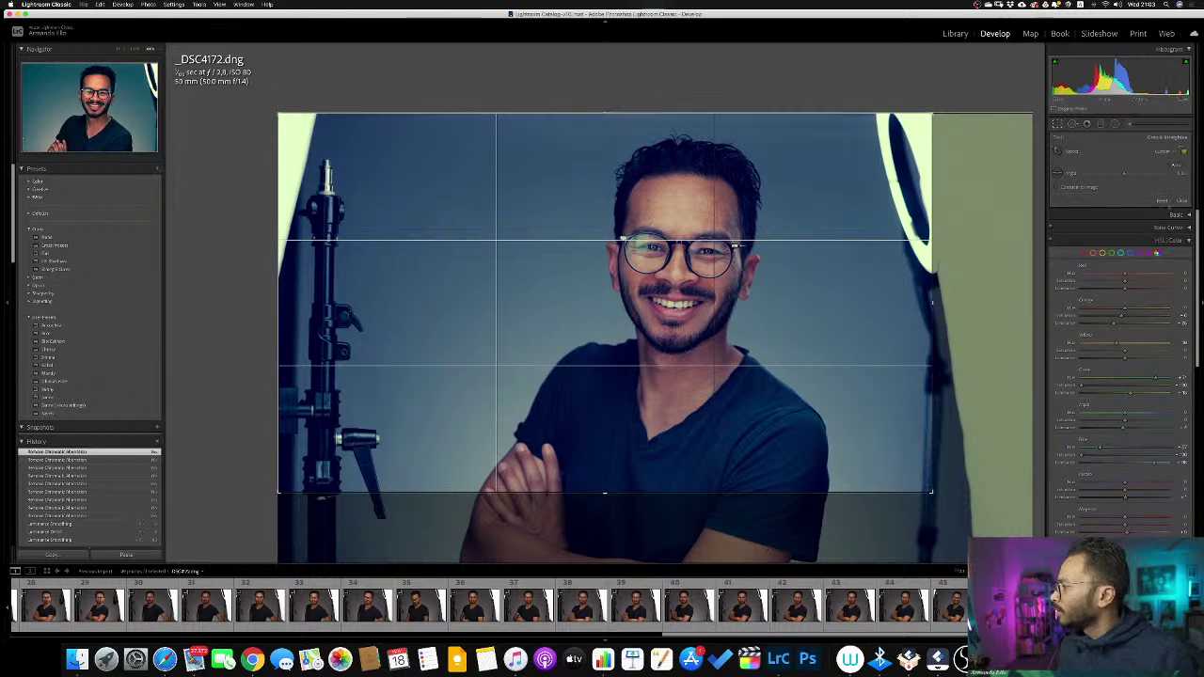
click(1160, 202)
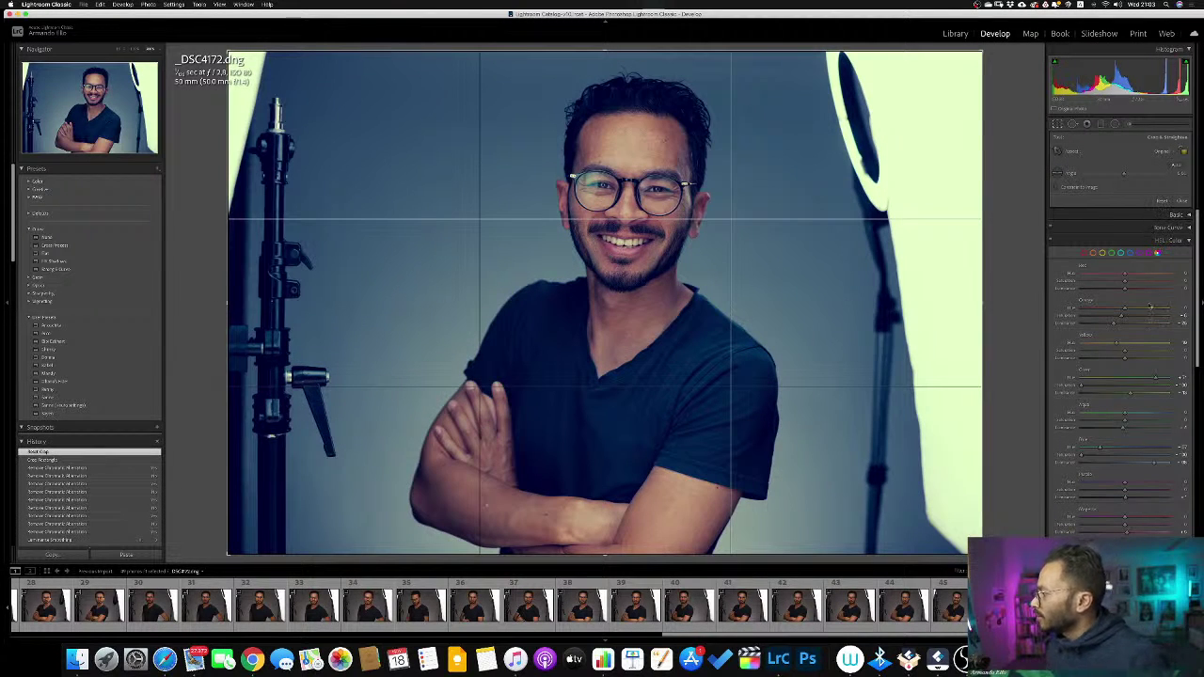
Enable the lens profile corrections for the full-frame portrait.
scroll(1197, 310, down, 1)
scroll(1195, 313, down, 5)
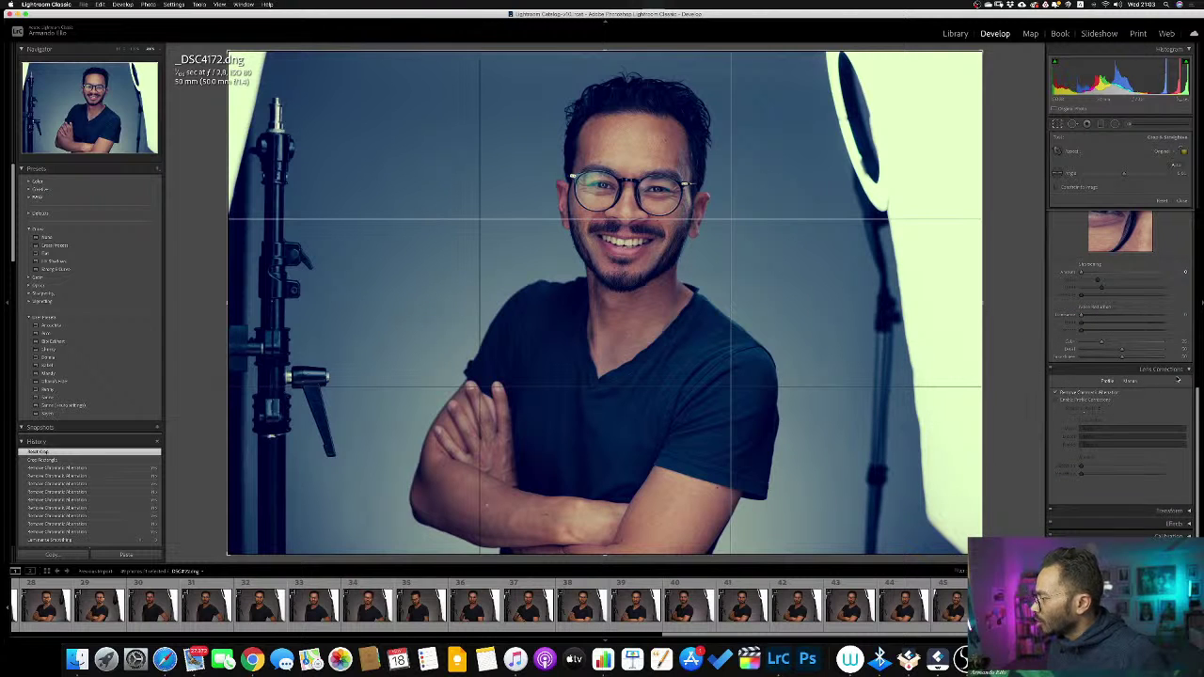
click(1055, 402)
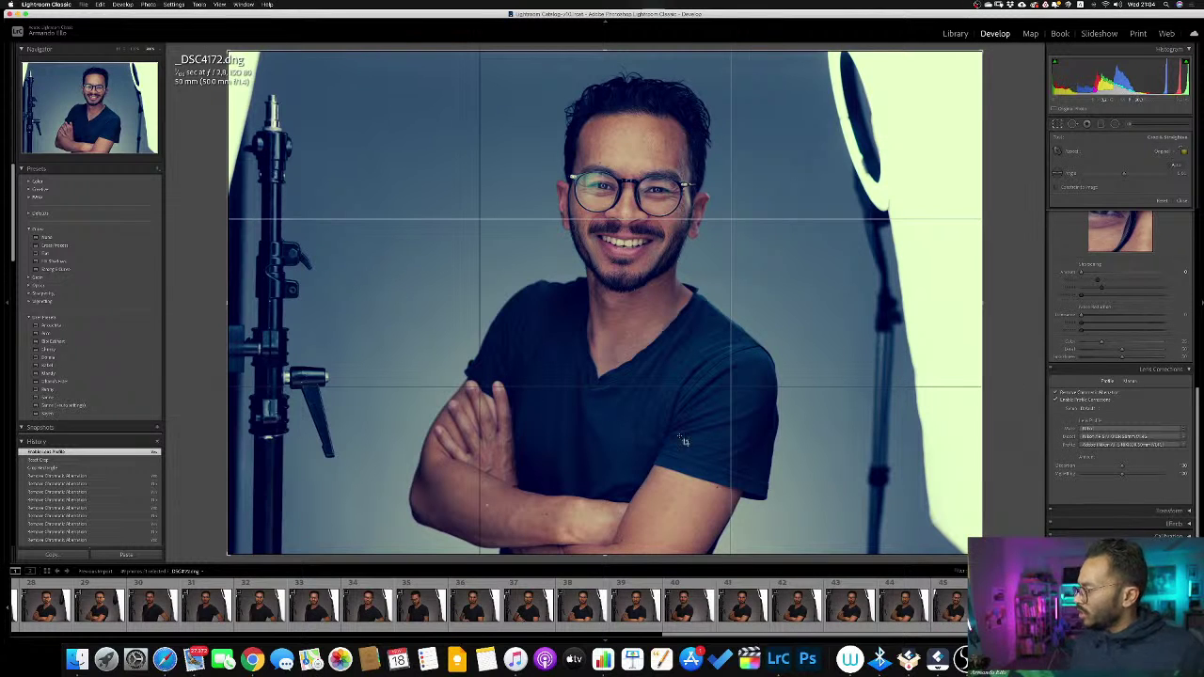
Compare the full frame with and without the lens profile corrections, leaving them enabled.
click(1057, 400)
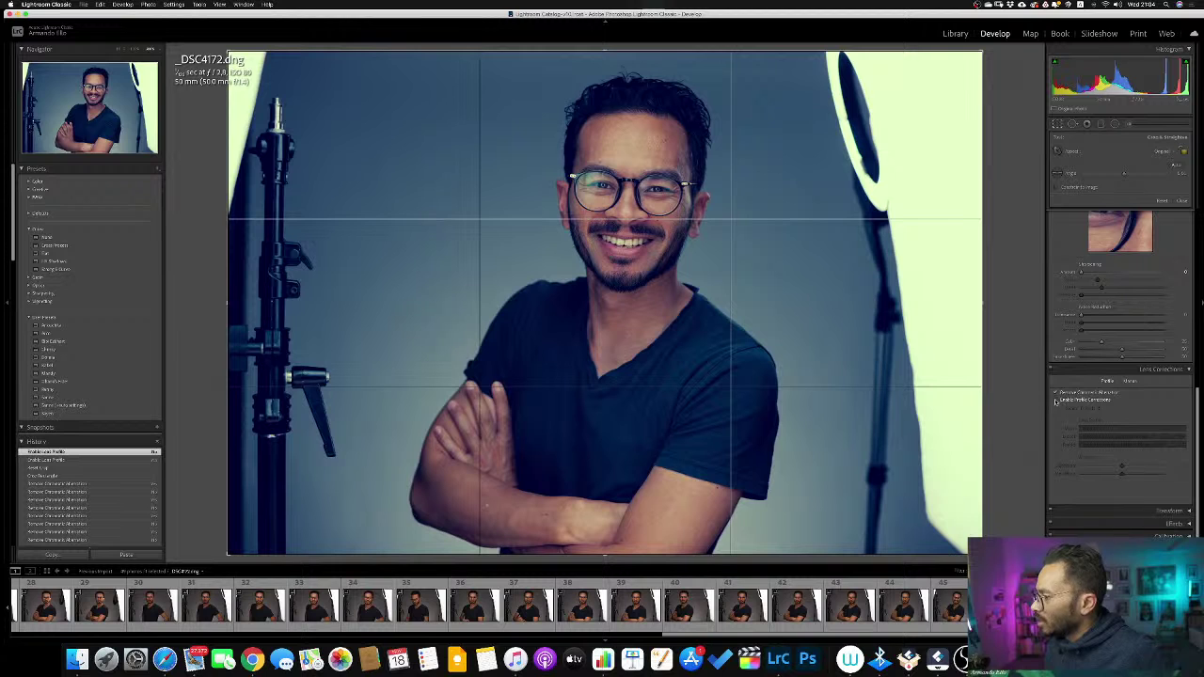
click(1057, 399)
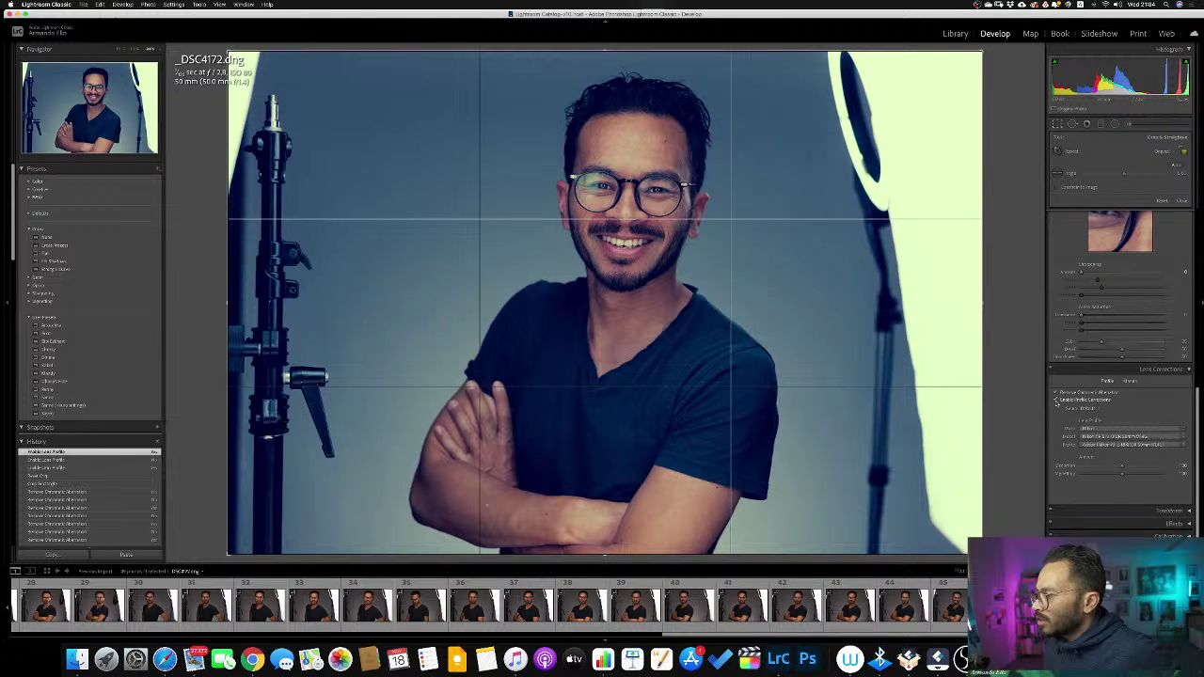
click(1057, 400)
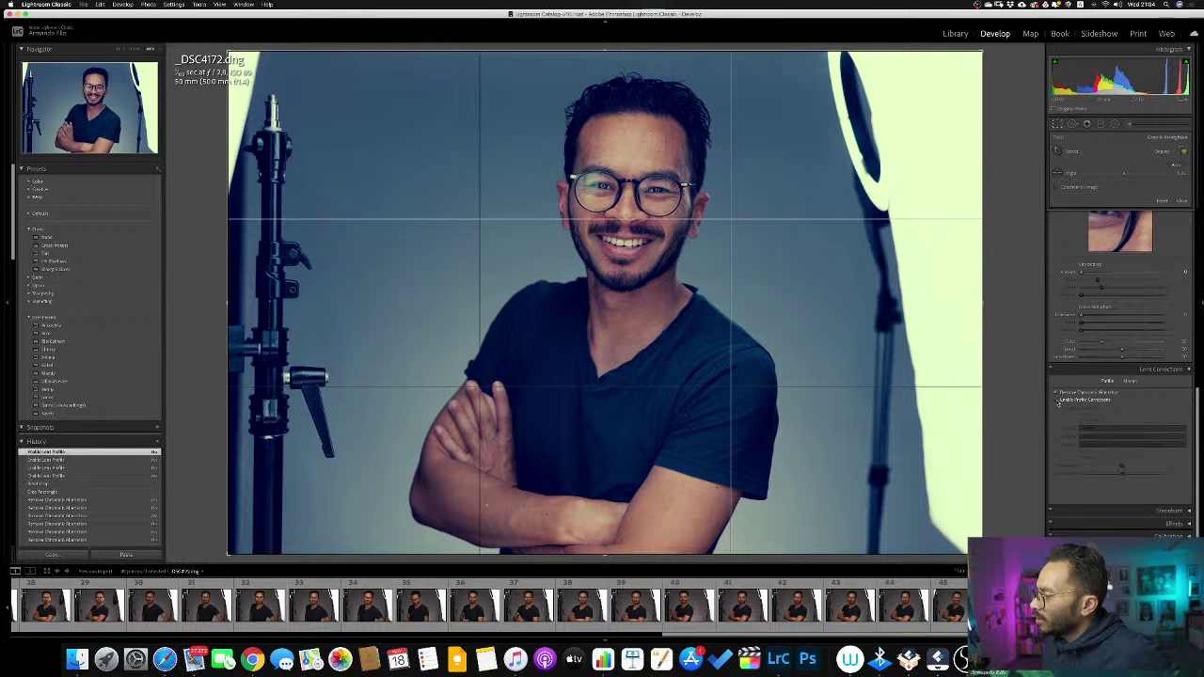
click(1057, 400)
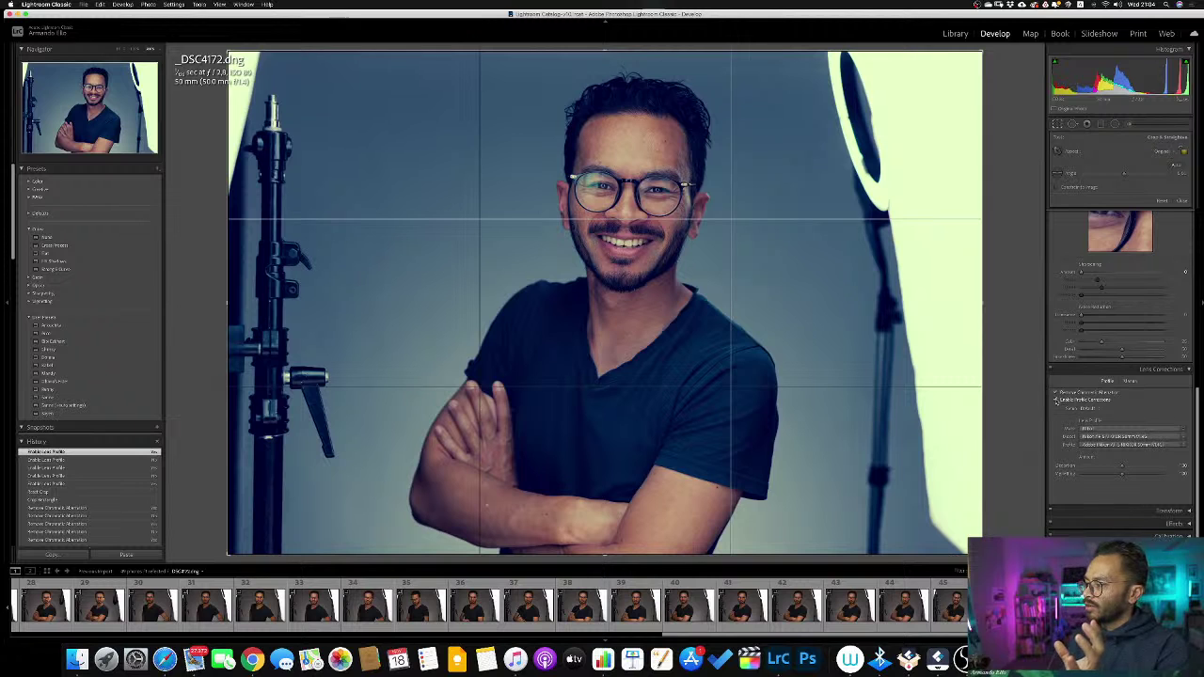
click(1058, 400)
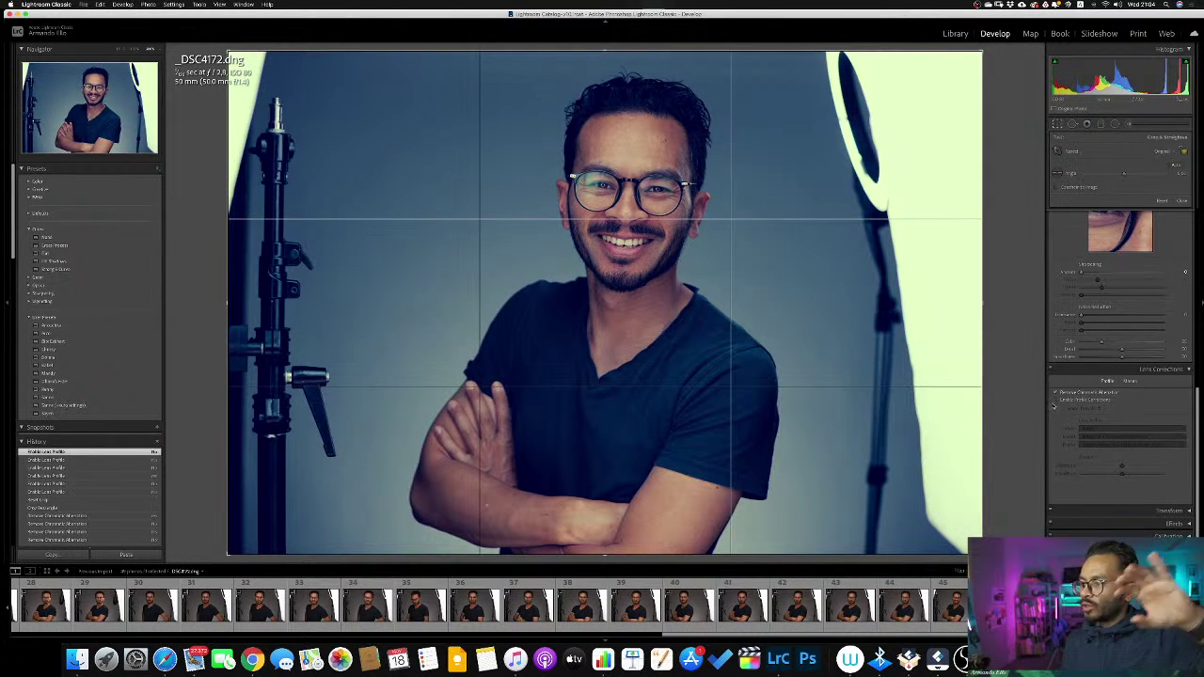
click(1056, 401)
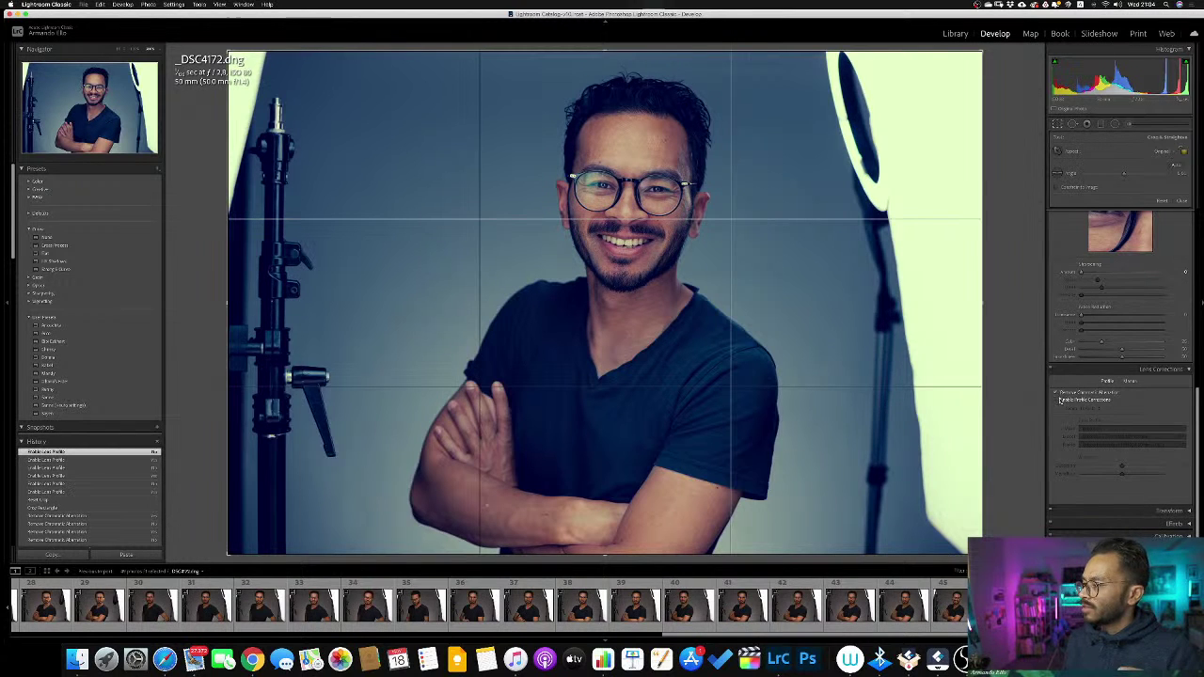
click(1057, 402)
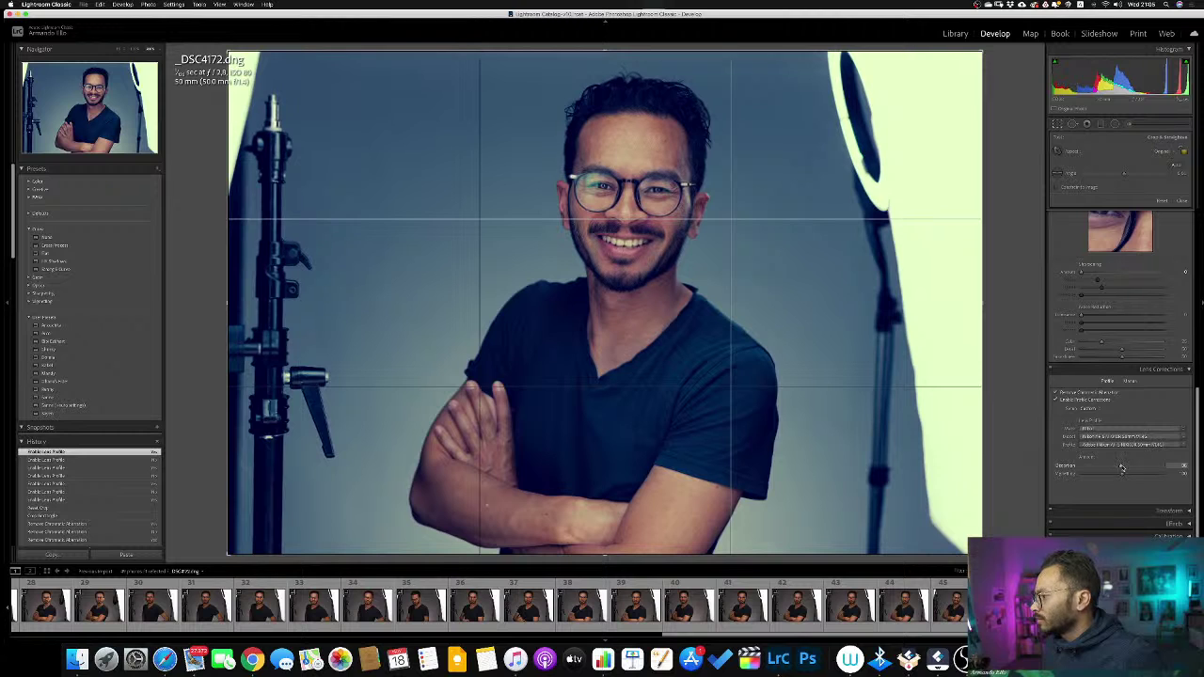
Raise the profile's distortion correction slightly, try its vignetting correction at maximum, and set vignetting slightly above the default.
mouse_move(1121, 467)
mouse_down()
mouse_move(1080, 466)
mouse_move(1202, 462)
mouse_move(1125, 474)
mouse_up()
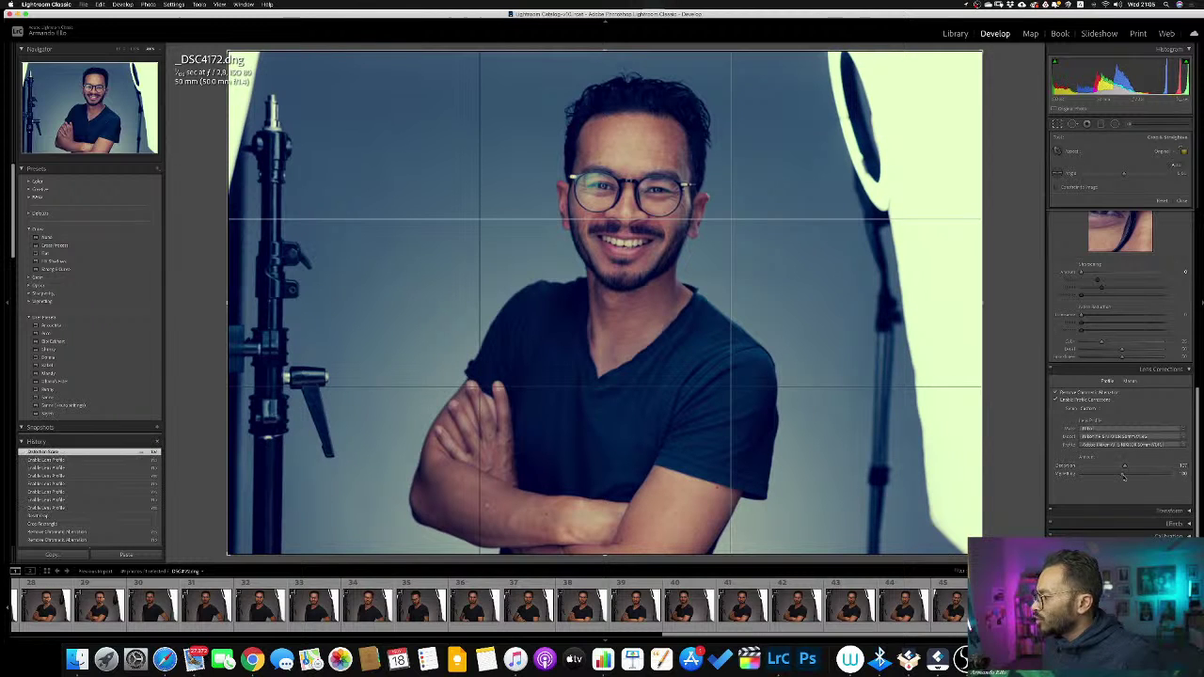
drag(1123, 477, 1201, 466)
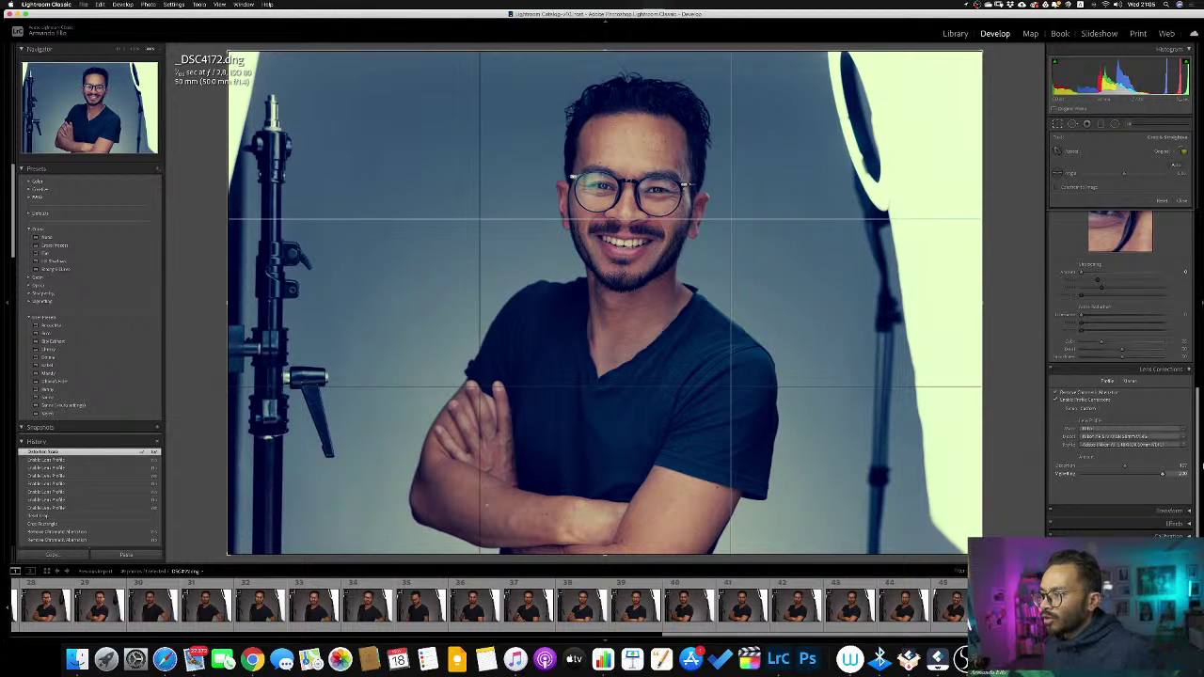
drag(1201, 465, 1129, 475)
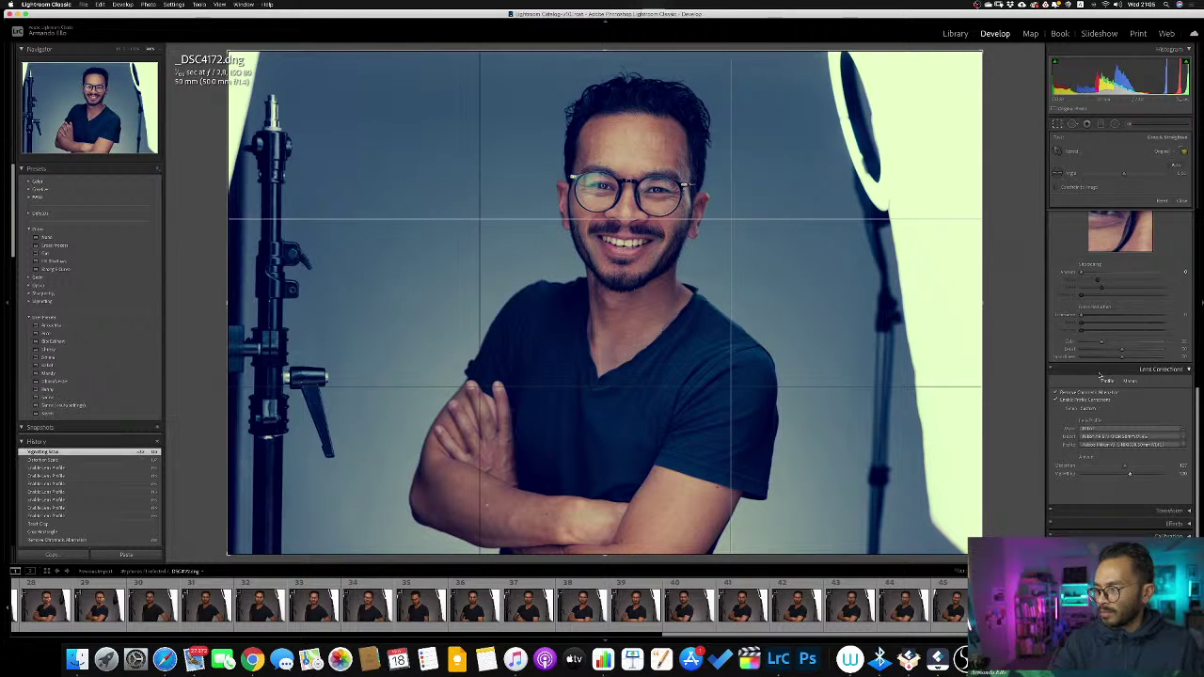
Crop the portrait tightly around the man again and open the unedited photo _DSC4171.dng.
click(760, 222)
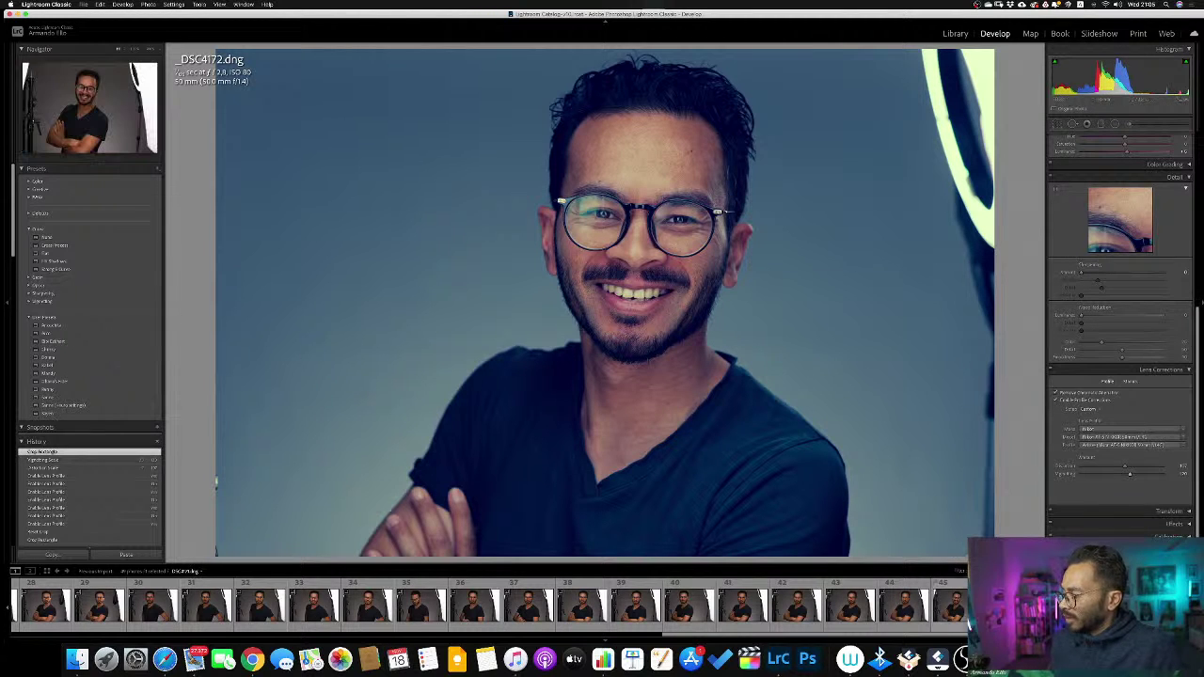
click(952, 610)
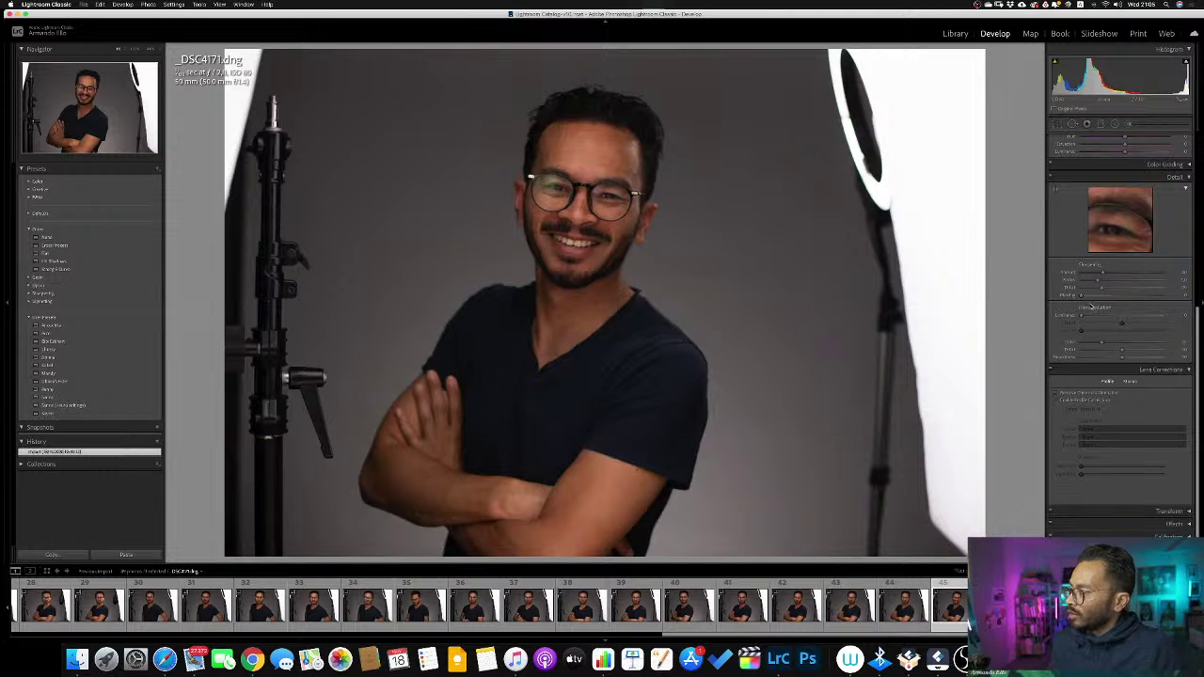
Collapse the HSL/Color section and hide the Detail section's zoomed preview.
drag(1197, 353, 1202, 167)
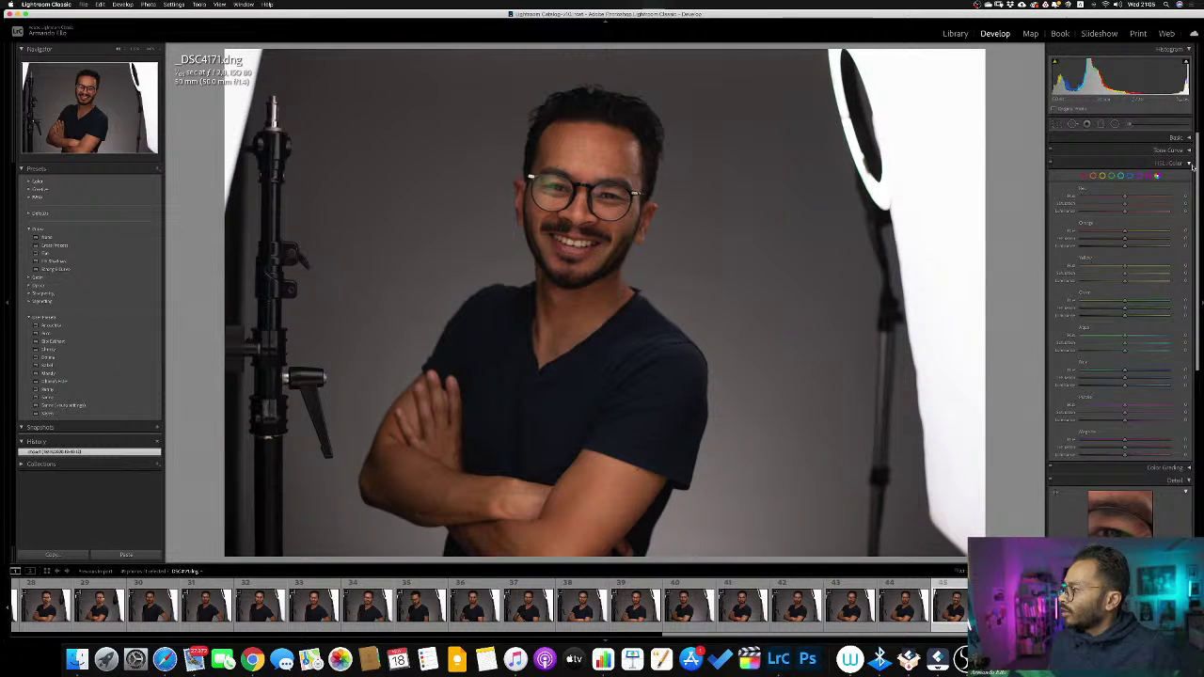
click(1183, 161)
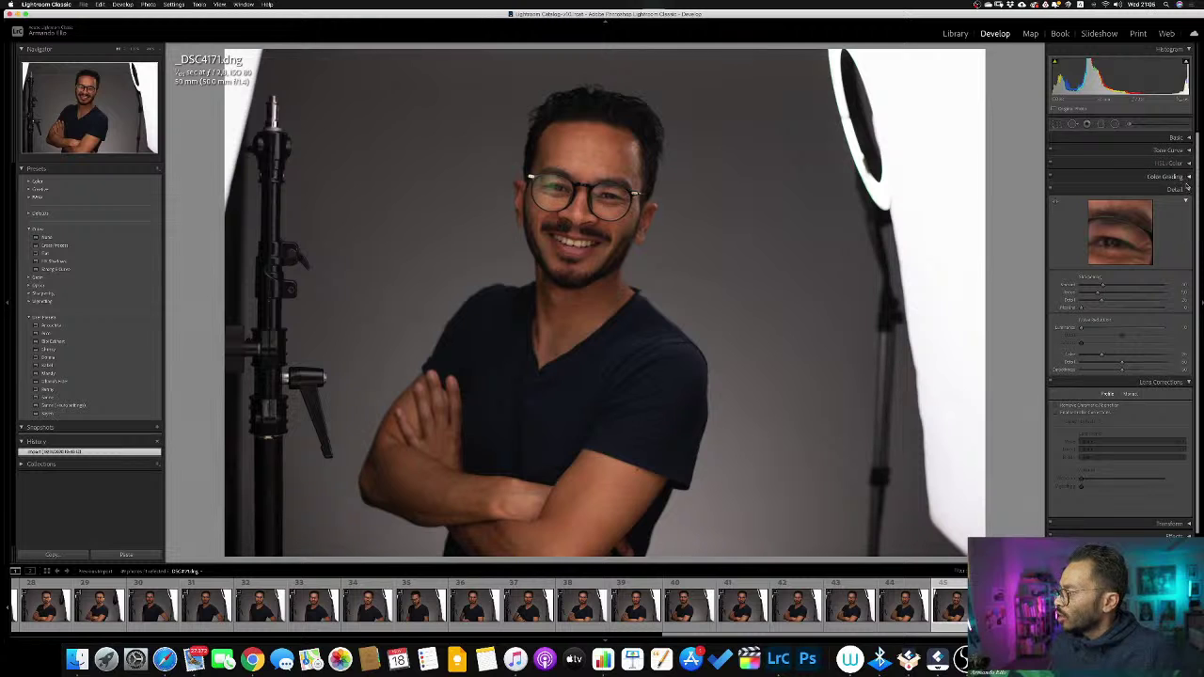
click(1185, 202)
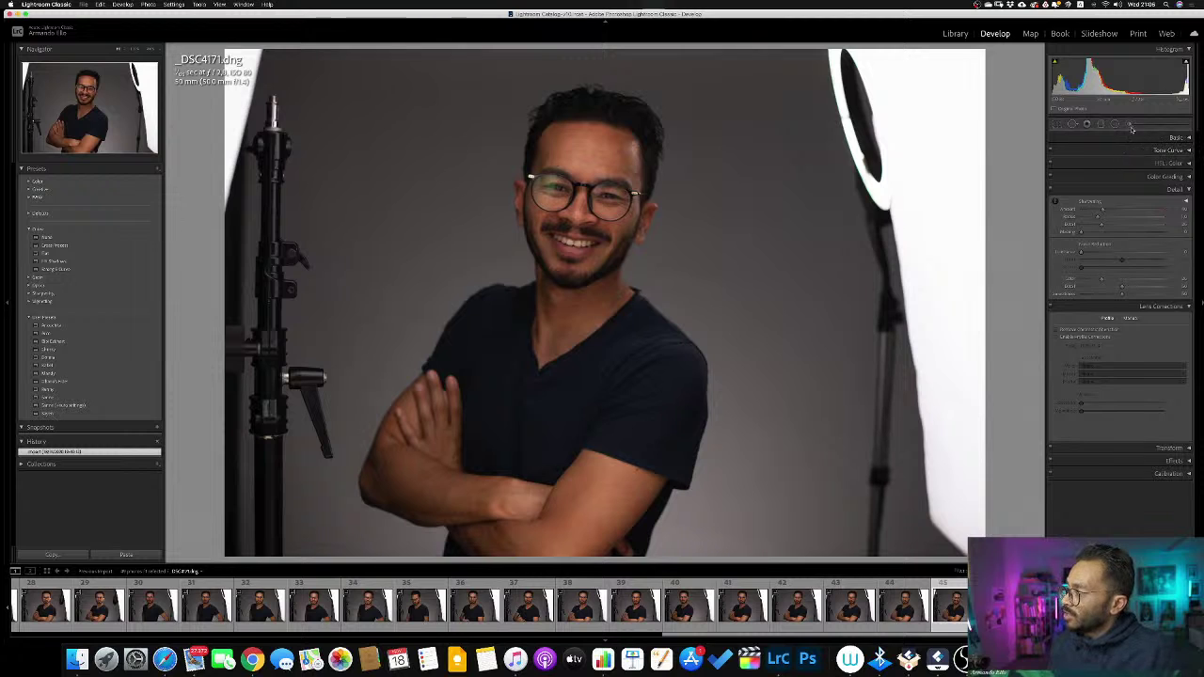
Show the Adjustment Brush options, and inspect the crop options on the edited portrait _DSC4172.dng without changing the crop.
key(k)
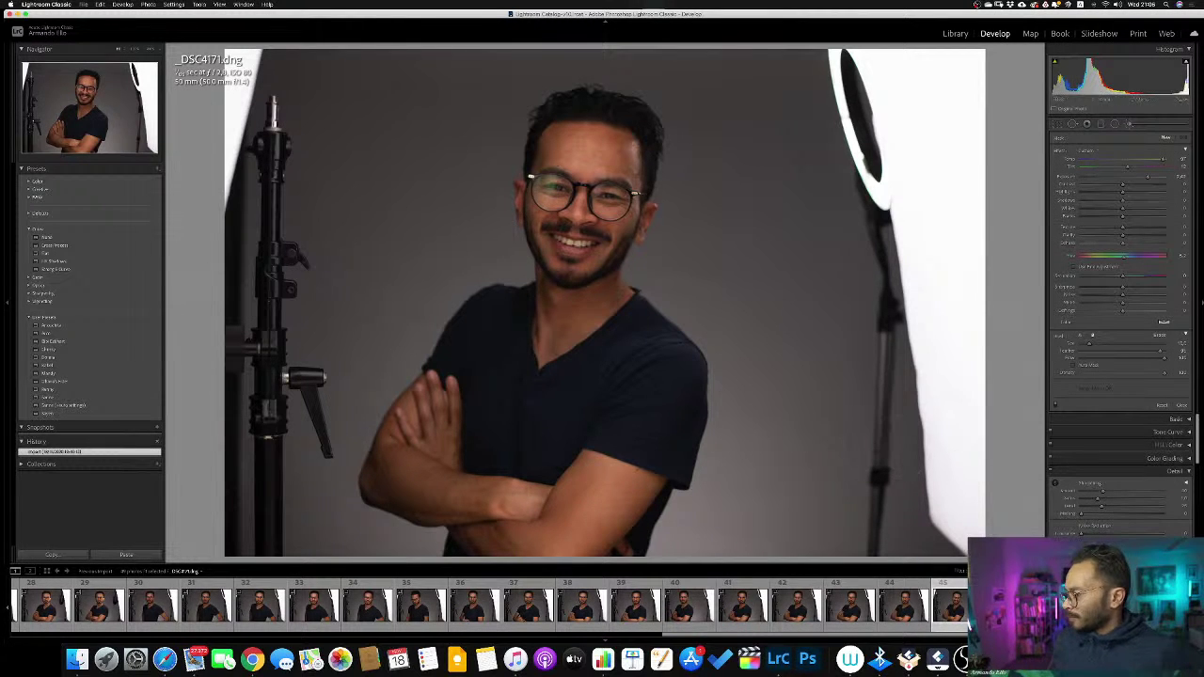
key(Right)
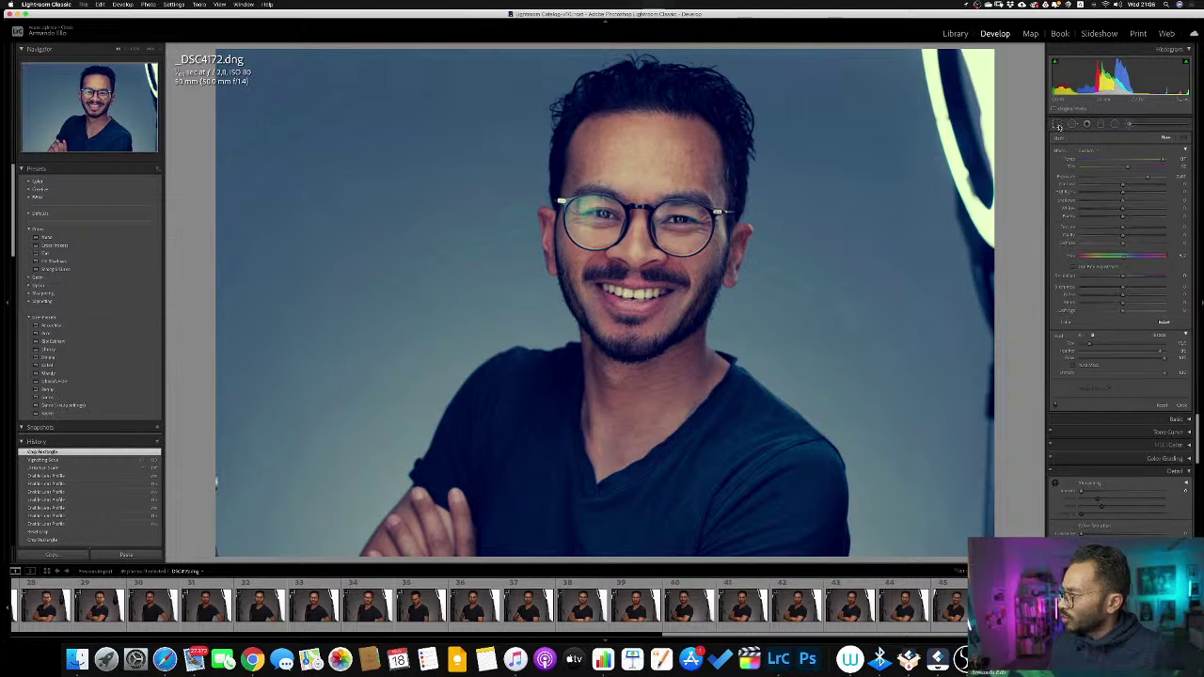
click(1058, 125)
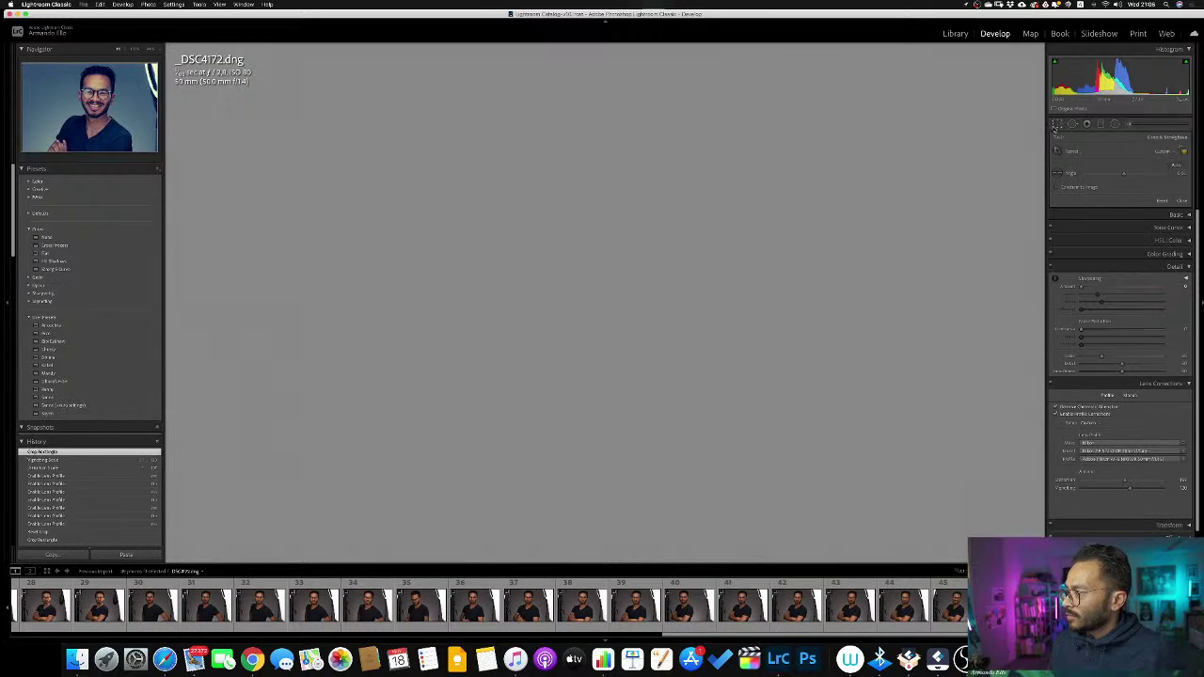
click(1058, 125)
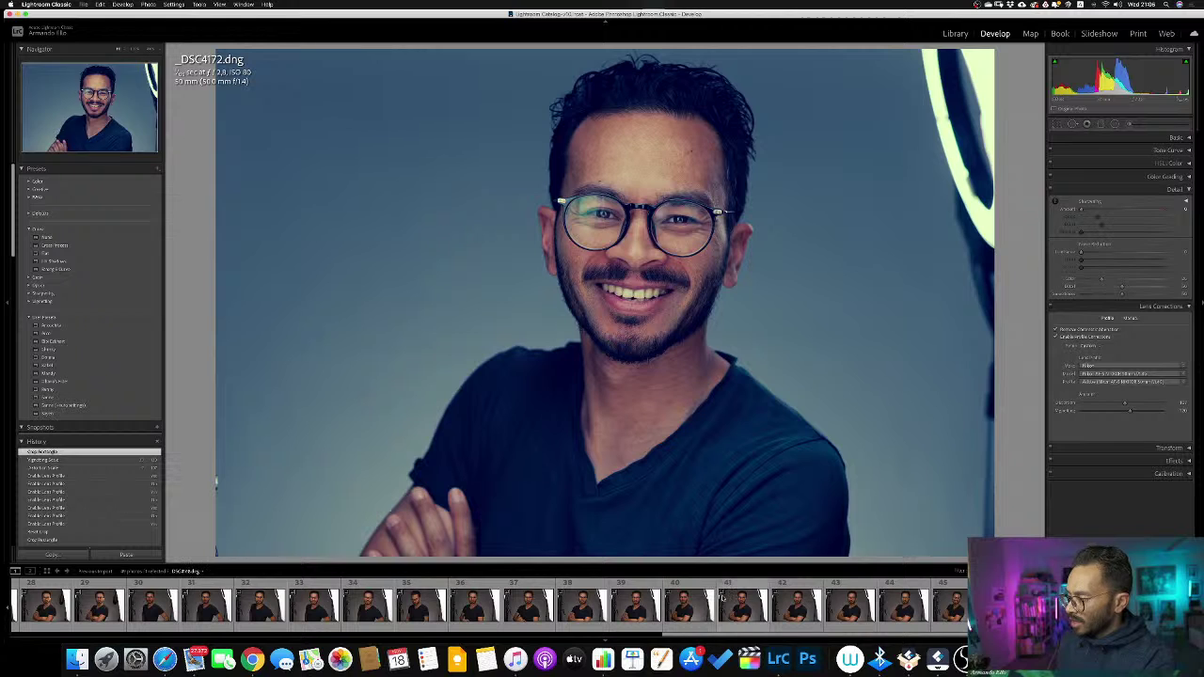
Synchronize all develop settings from the edited portrait _DSC4172.dng to photos 34 and 40 in the filmstrip.
super+click(363, 587)
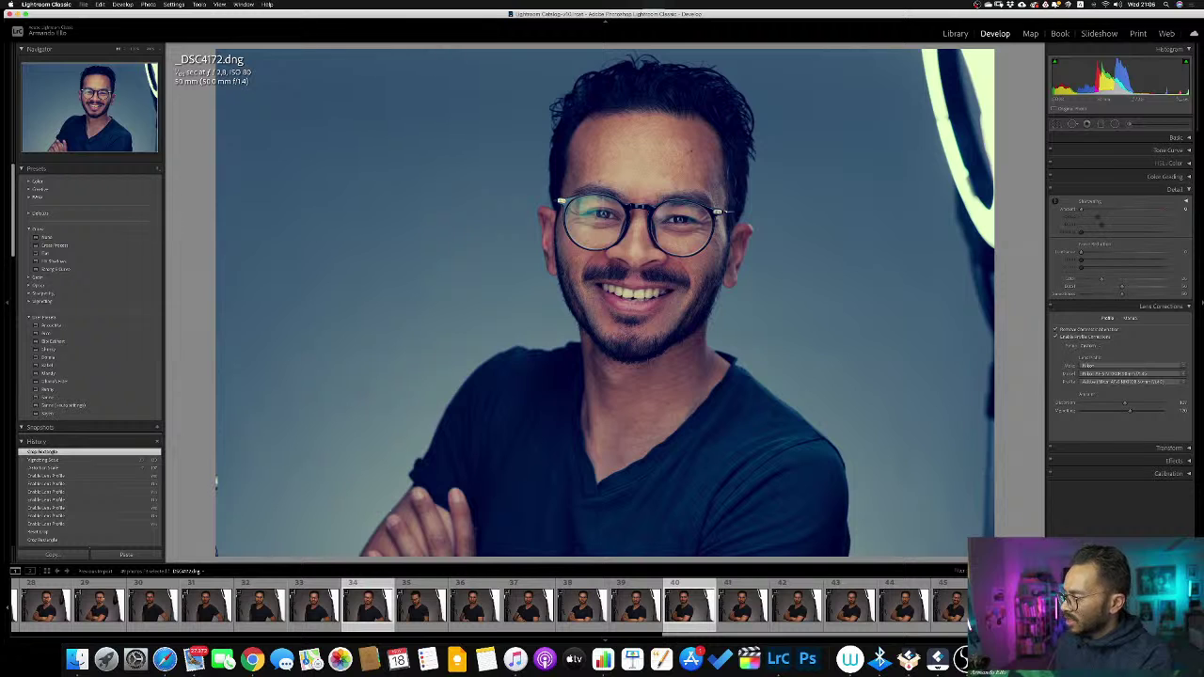
key(super+shift+s)
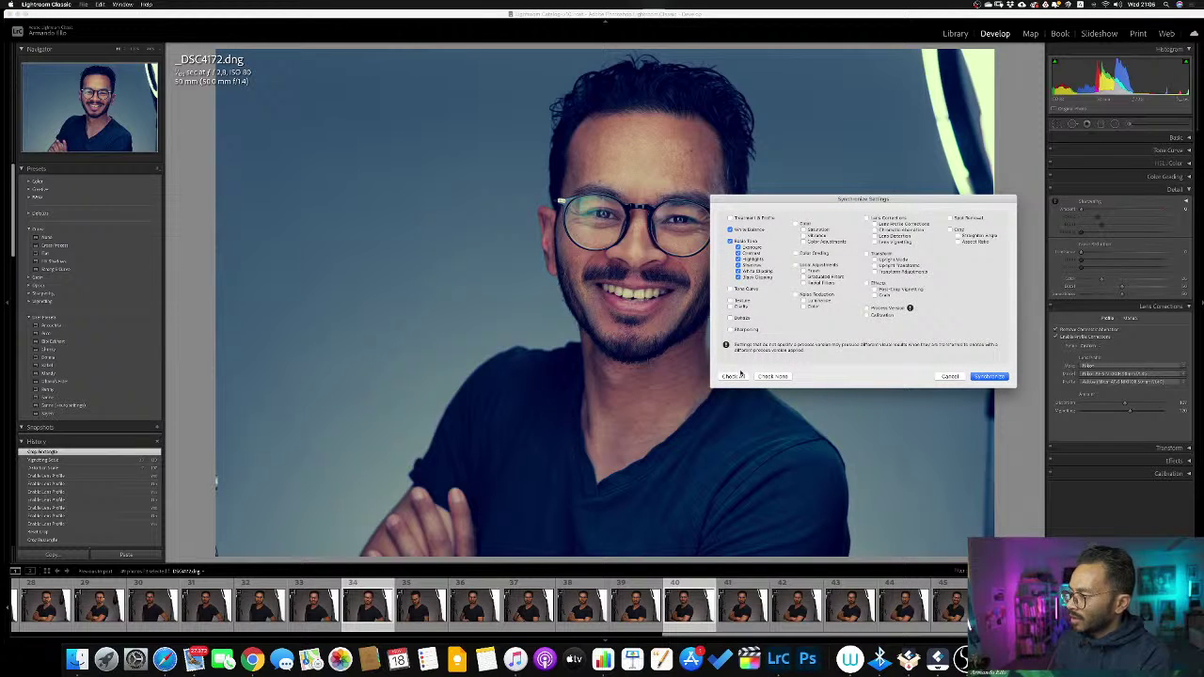
click(738, 375)
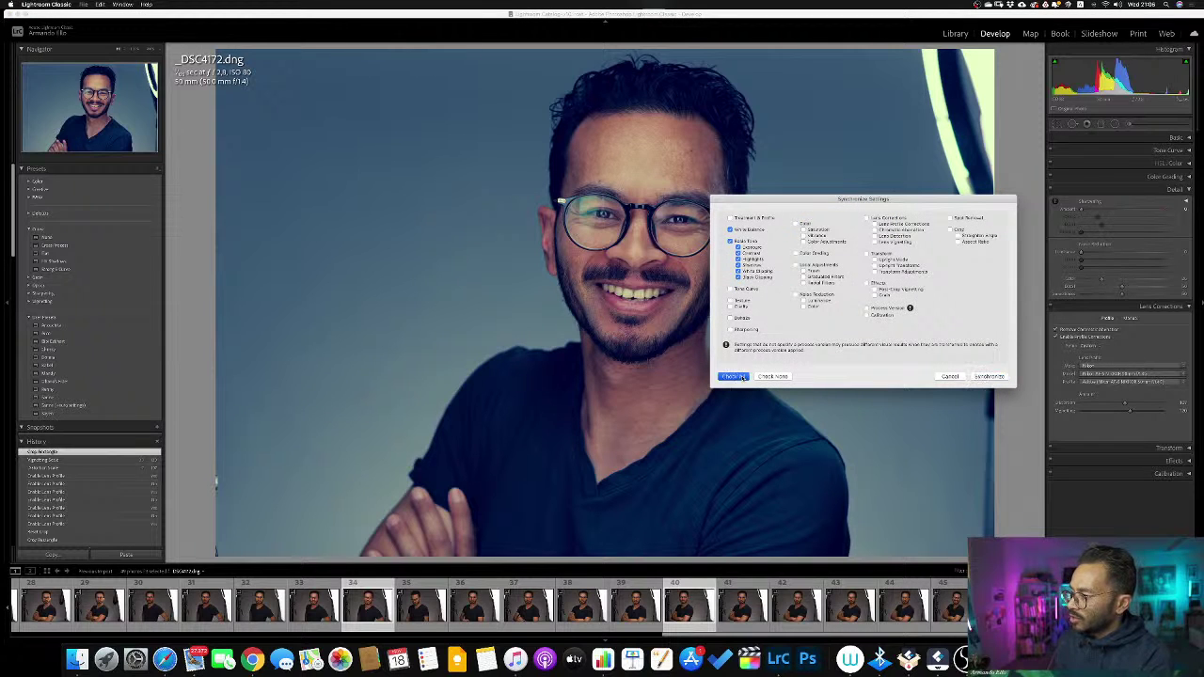
click(998, 377)
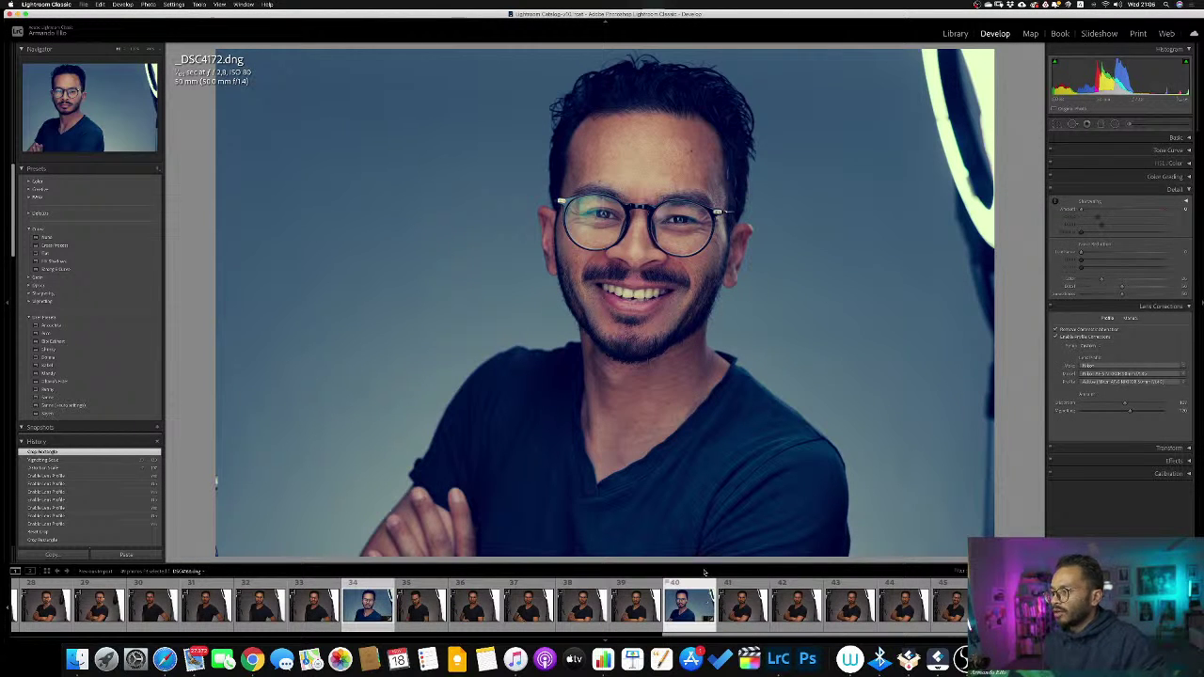
View the synchronized portrait _DSC4166.dng and warm the white balance temperature slightly across all selected photos.
key(Left)
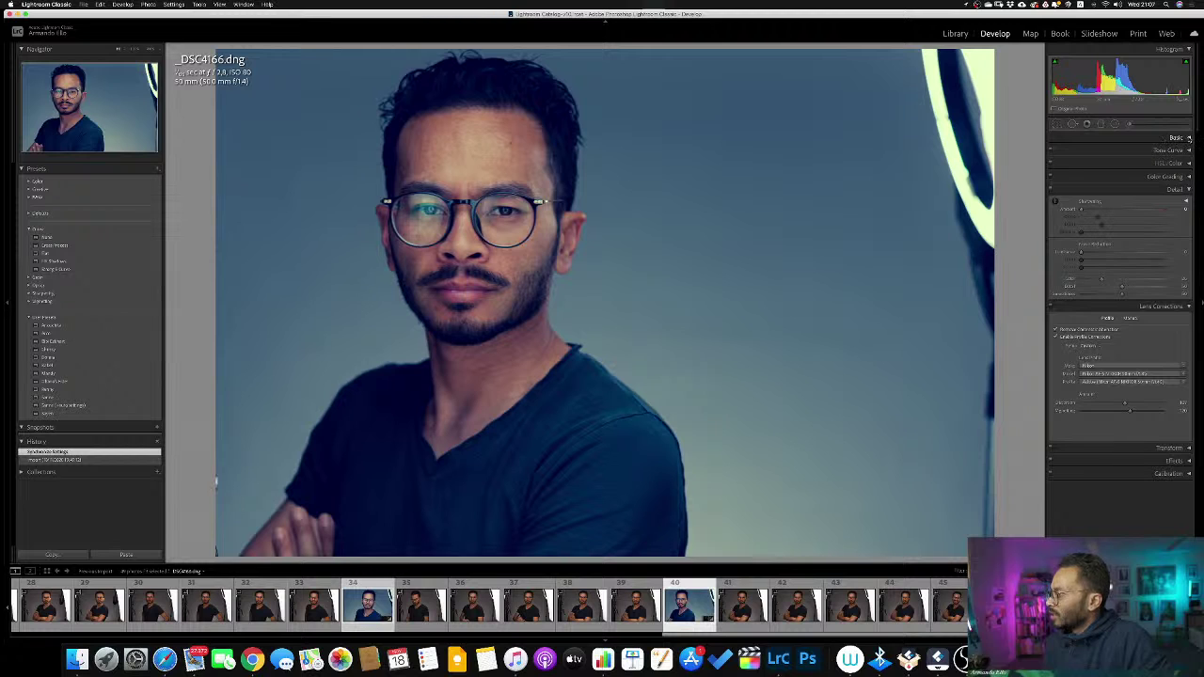
click(1187, 137)
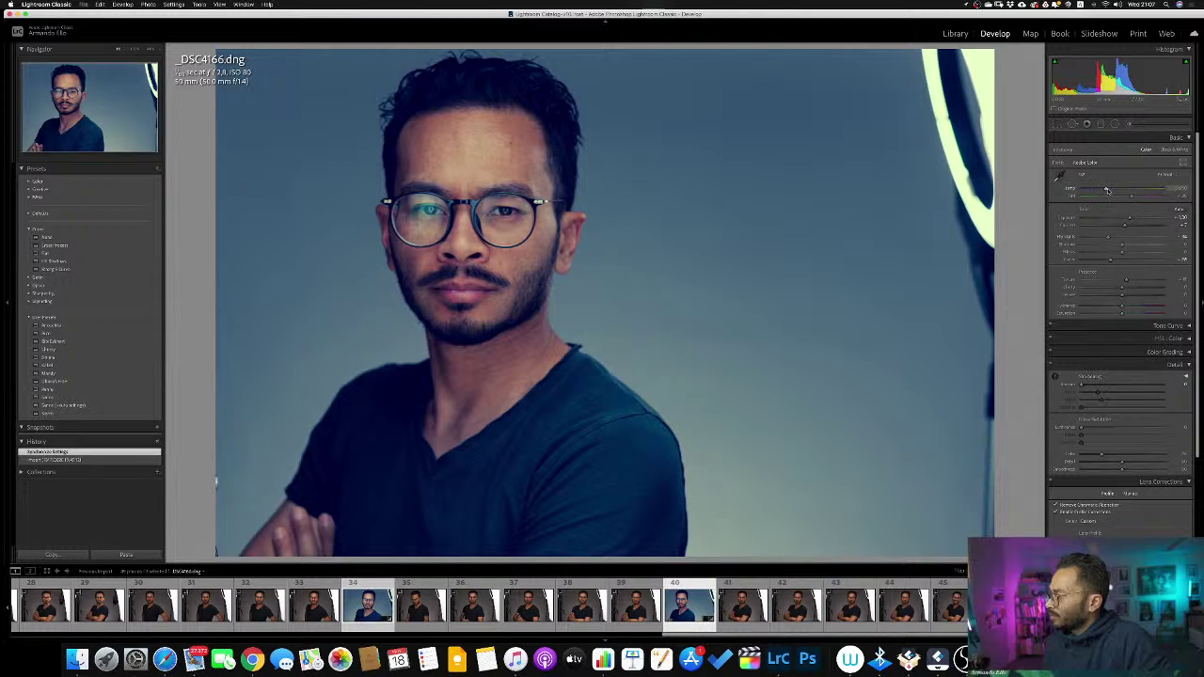
drag(1107, 191, 1115, 188)
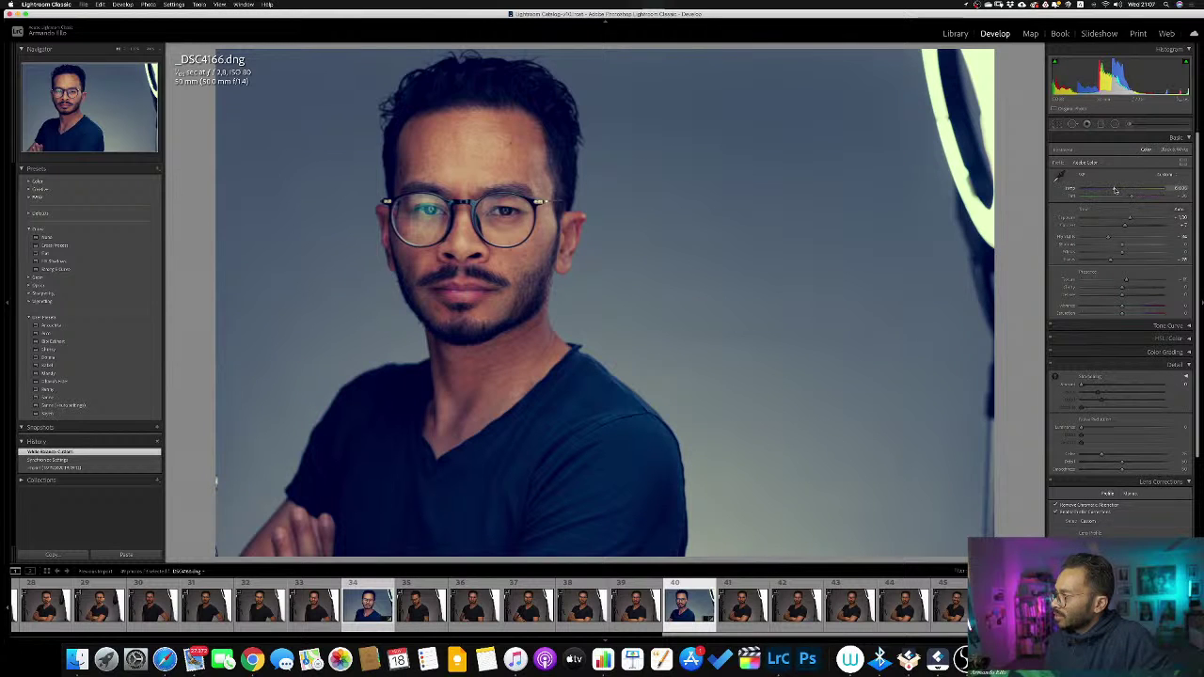
drag(1117, 190, 1120, 190)
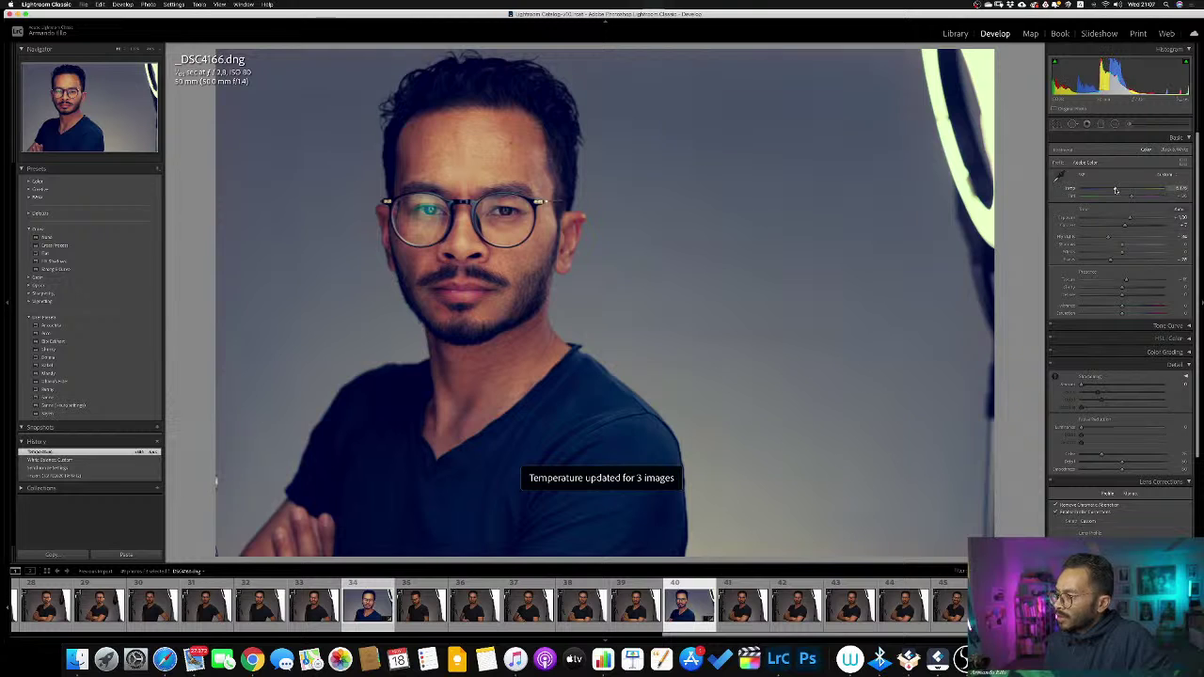
drag(1117, 190, 1115, 190)
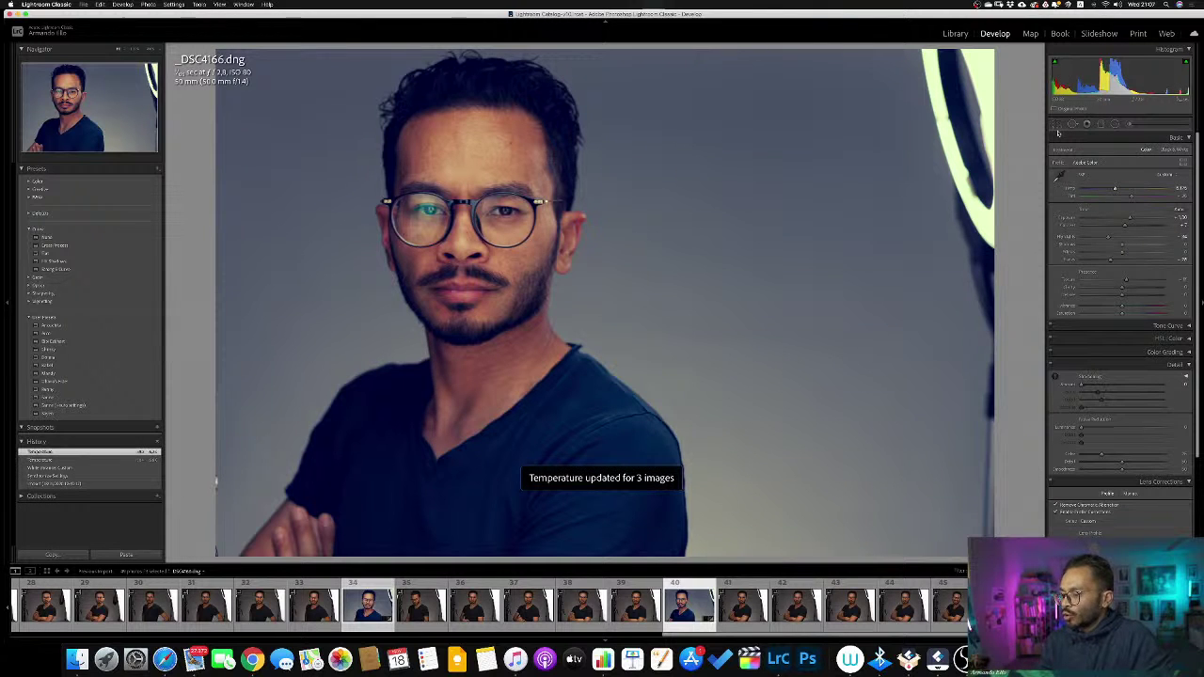
Select photo 40 on its own and open photo 34 to check the synchronized edits.
click(697, 588)
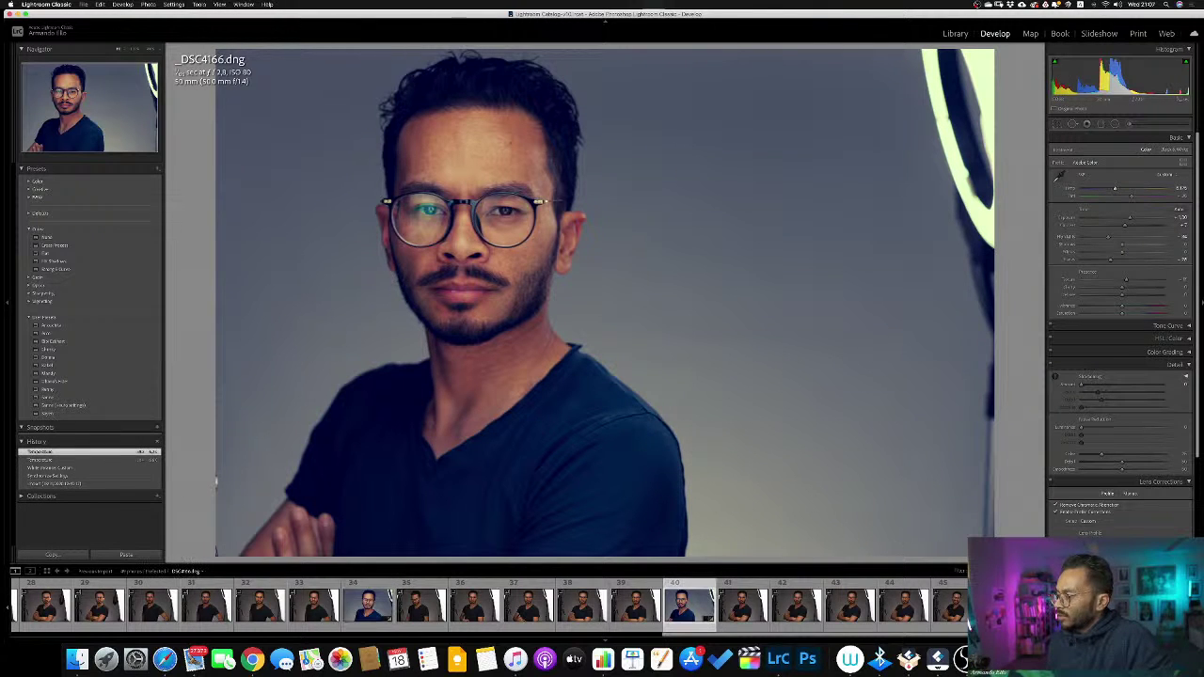
click(369, 589)
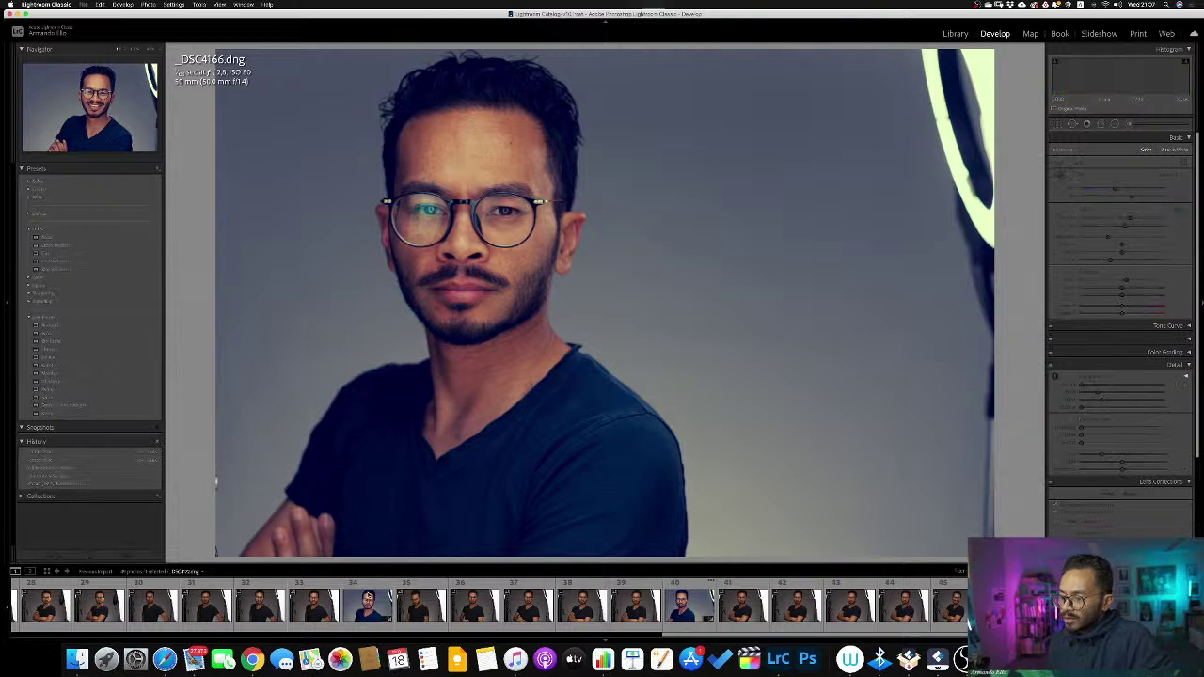